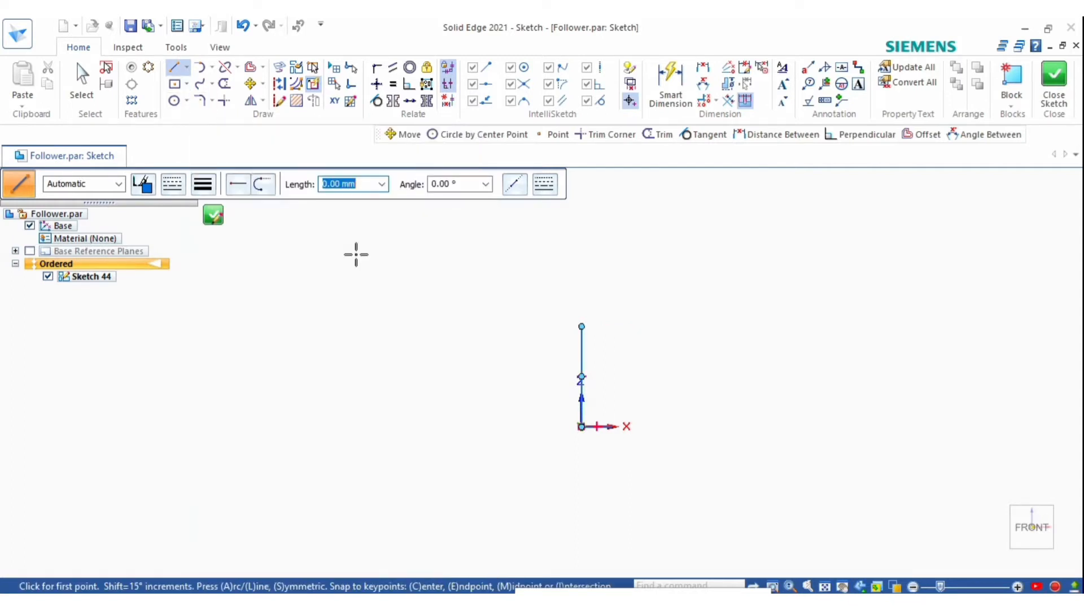
Draw a centre-point arc about the vertical line's upper end, from the horizontal line's outer end, radius about 68 mm, sweep about 73°
click(212, 67)
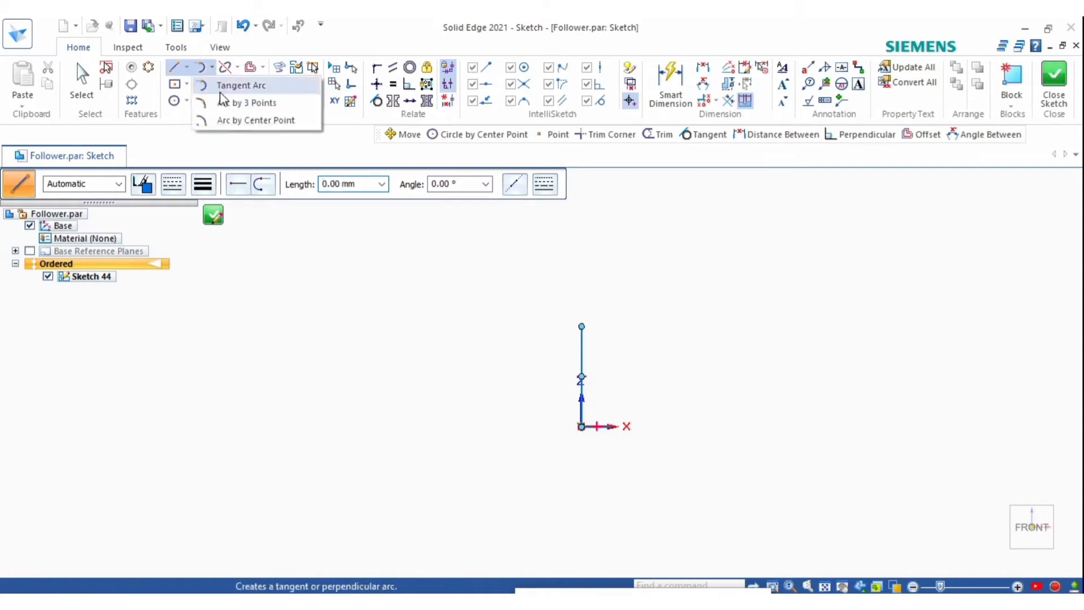
click(286, 121)
click(582, 326)
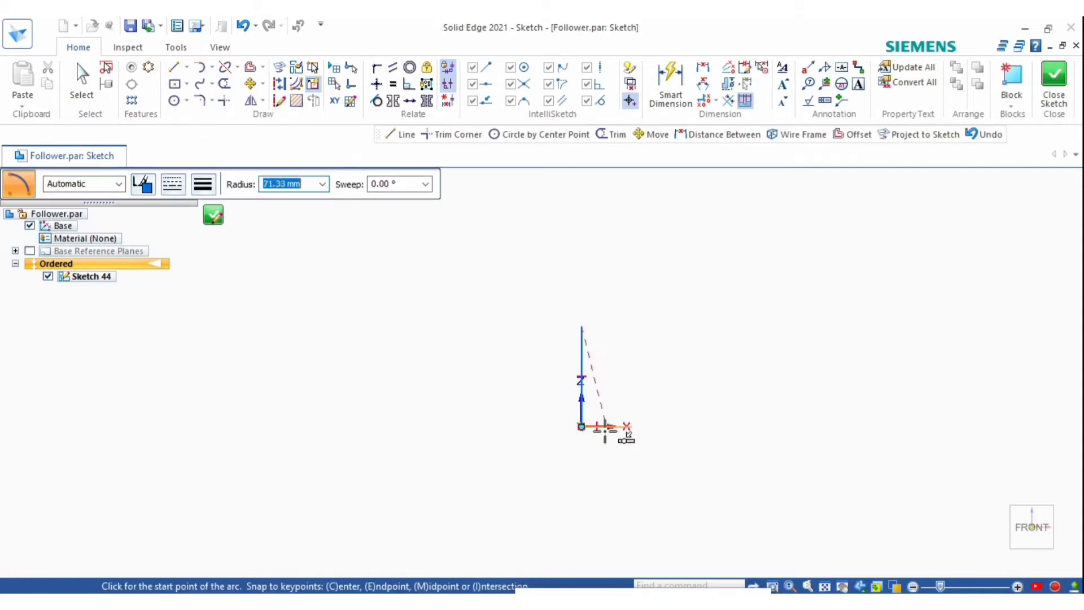
scroll(632, 434, up, 4)
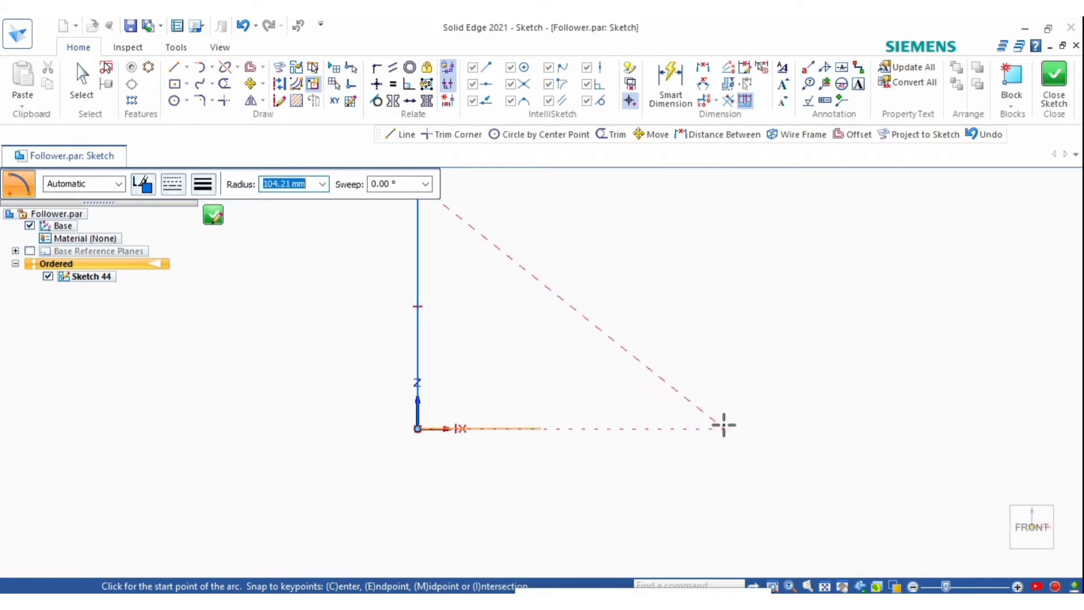
click(493, 429)
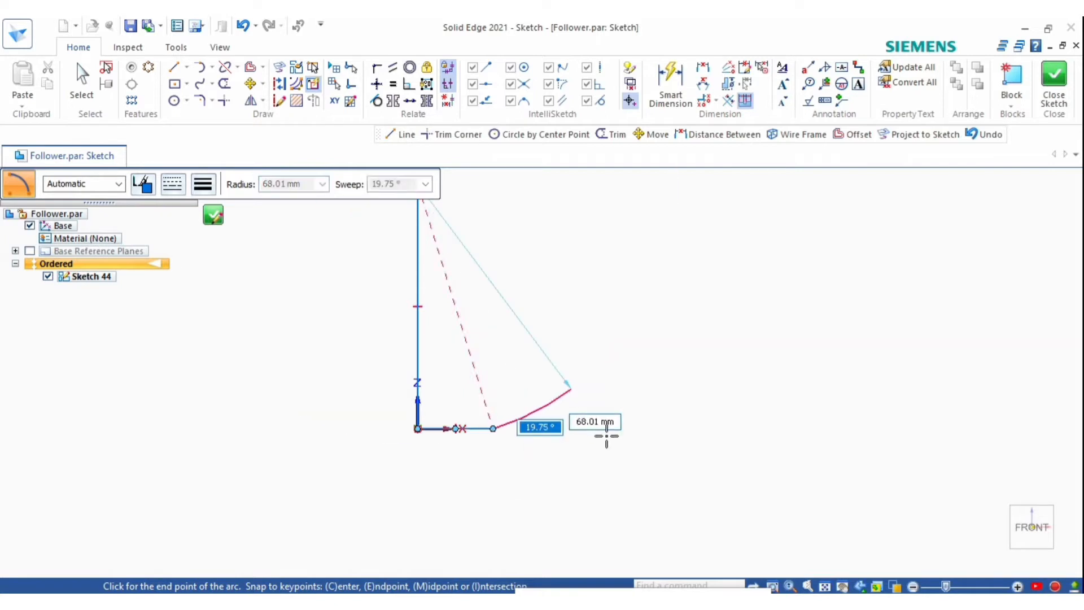
scroll(610, 392, down, 2)
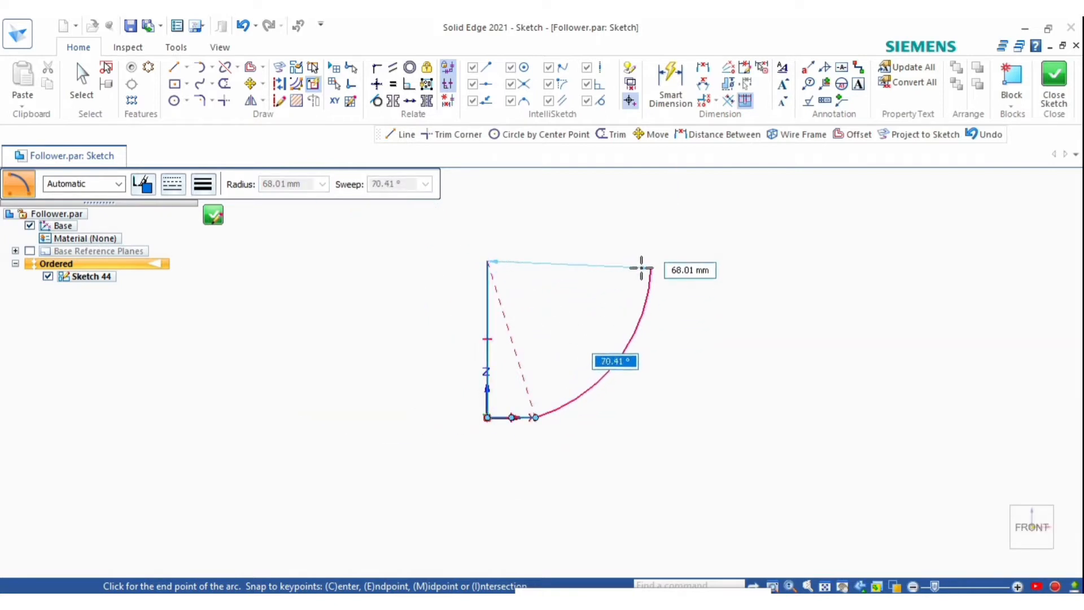
click(643, 262)
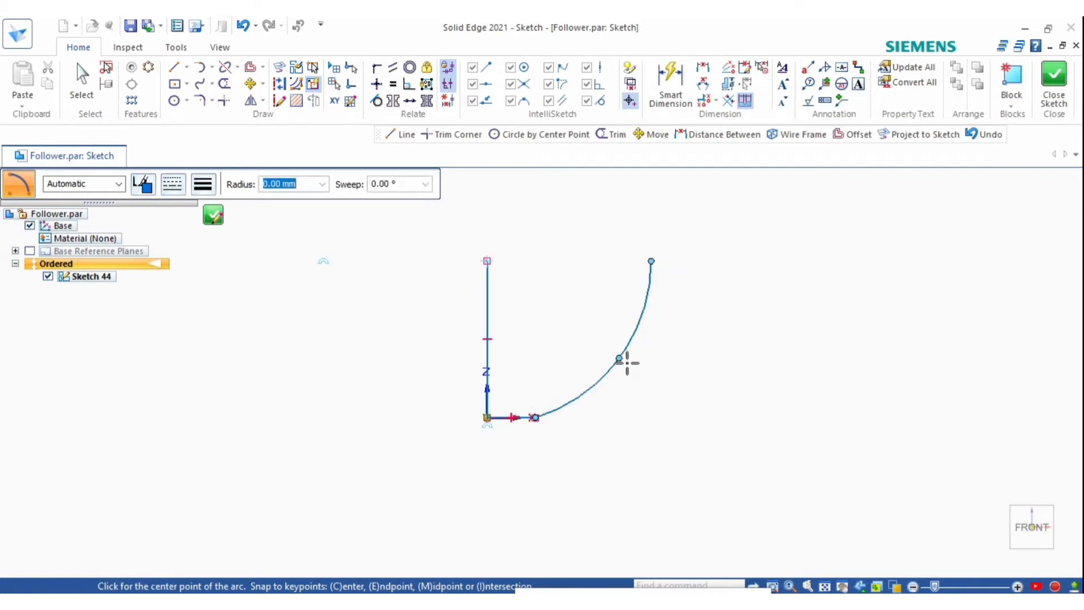
key(Escape)
Set the arc's radius to 65 mm
click(631, 337)
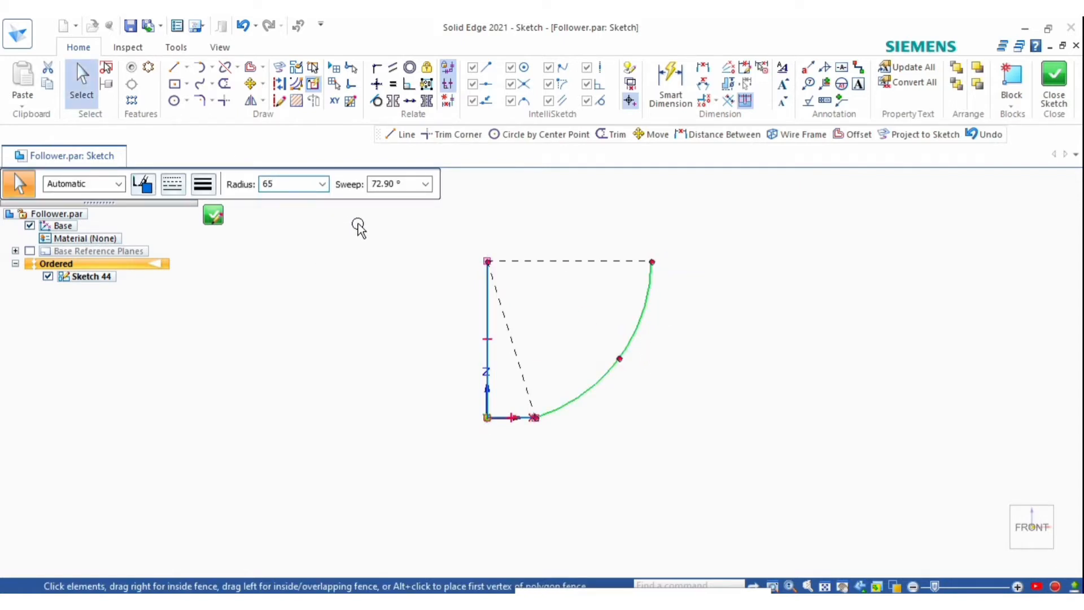
text(65)
key(Tab)
scroll(496, 270, up, 1)
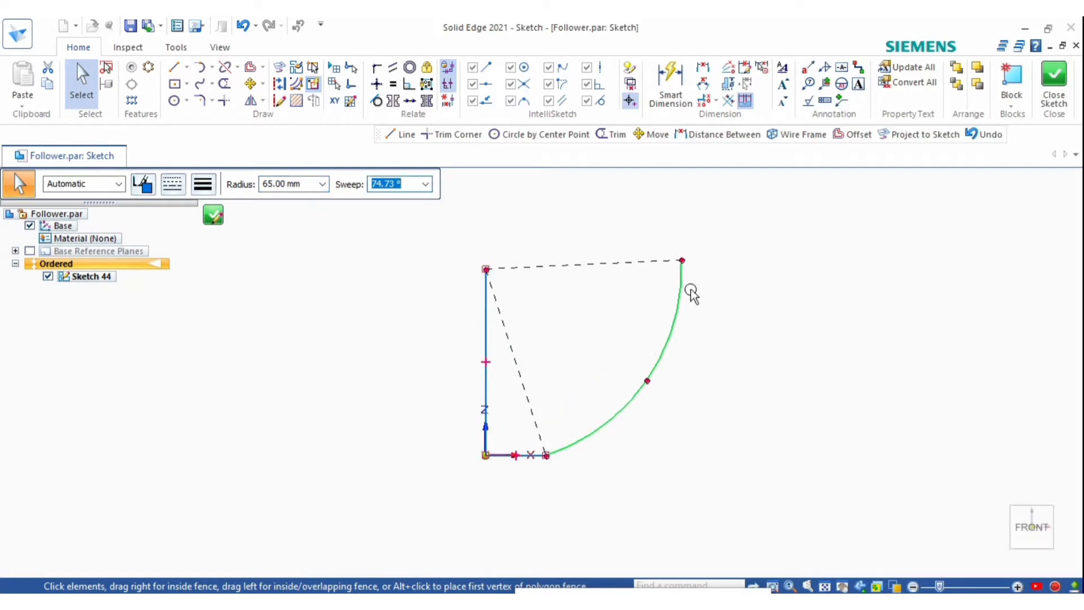
click(536, 233)
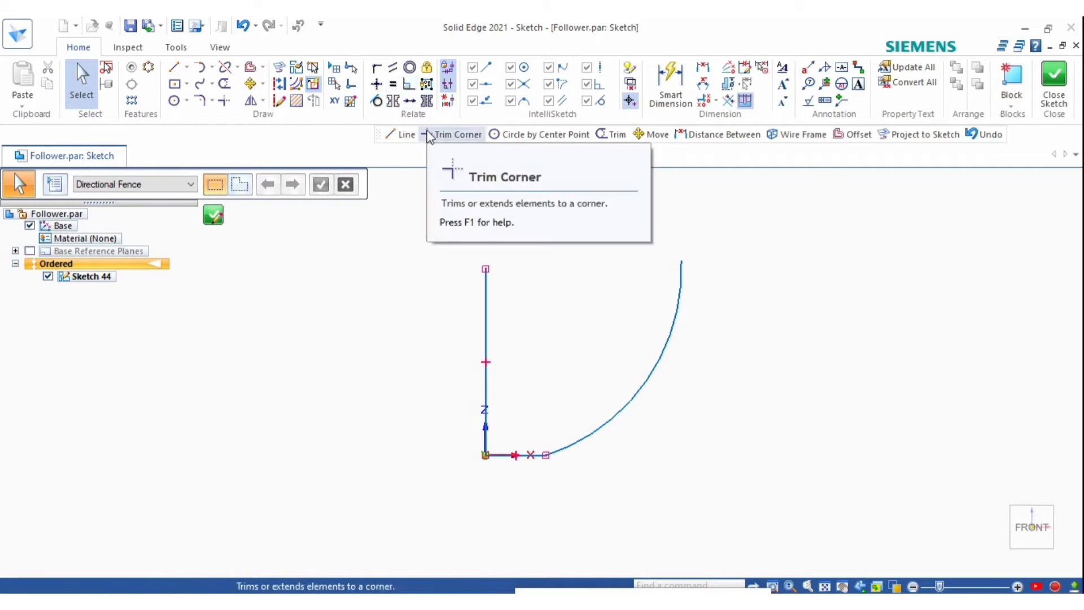
Align the arc's upper endpoint horizontally with the vertical line's upper endpoint using a Horizontal/Vertical relation
click(410, 104)
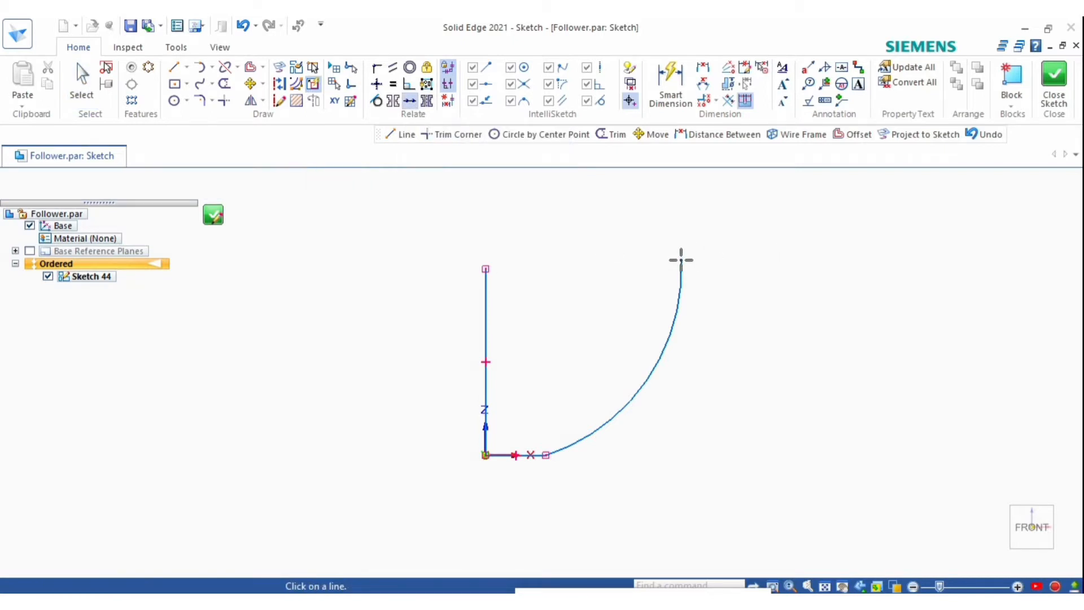
scroll(678, 281, down, 2)
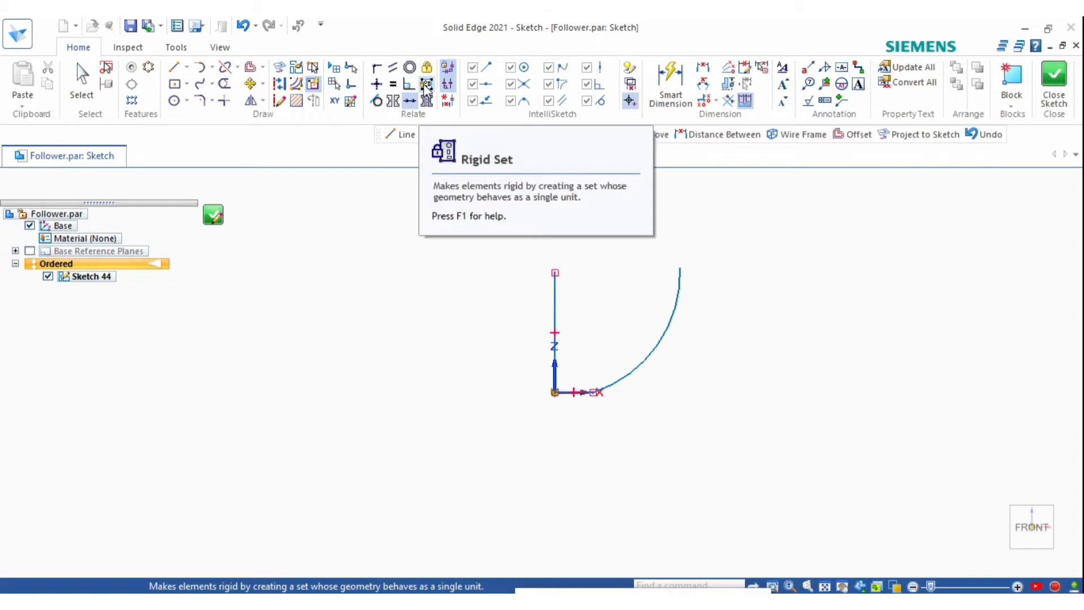
click(381, 85)
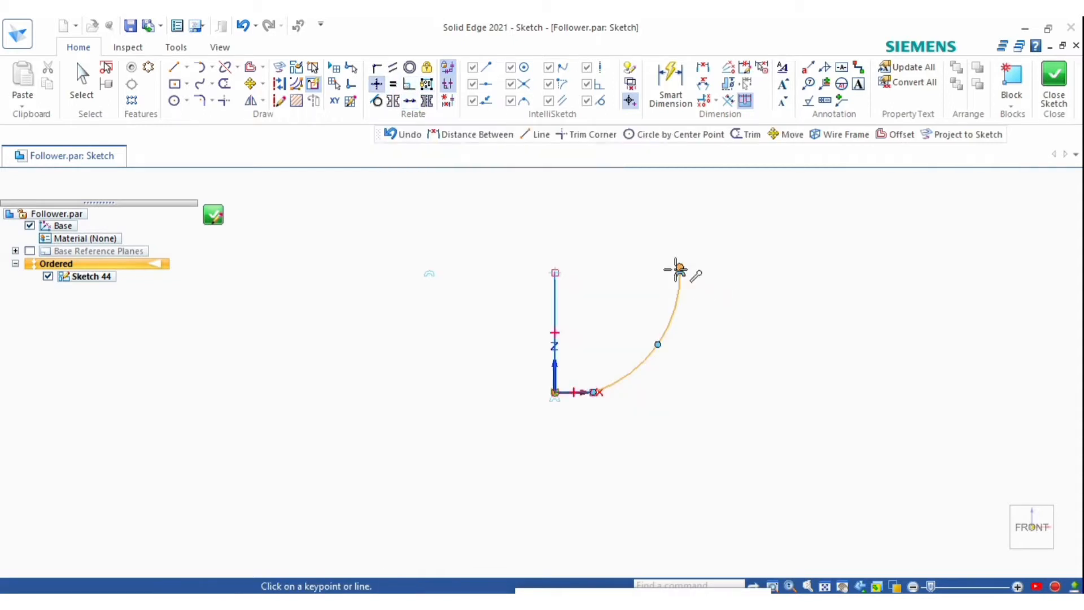
scroll(680, 267, up, 4)
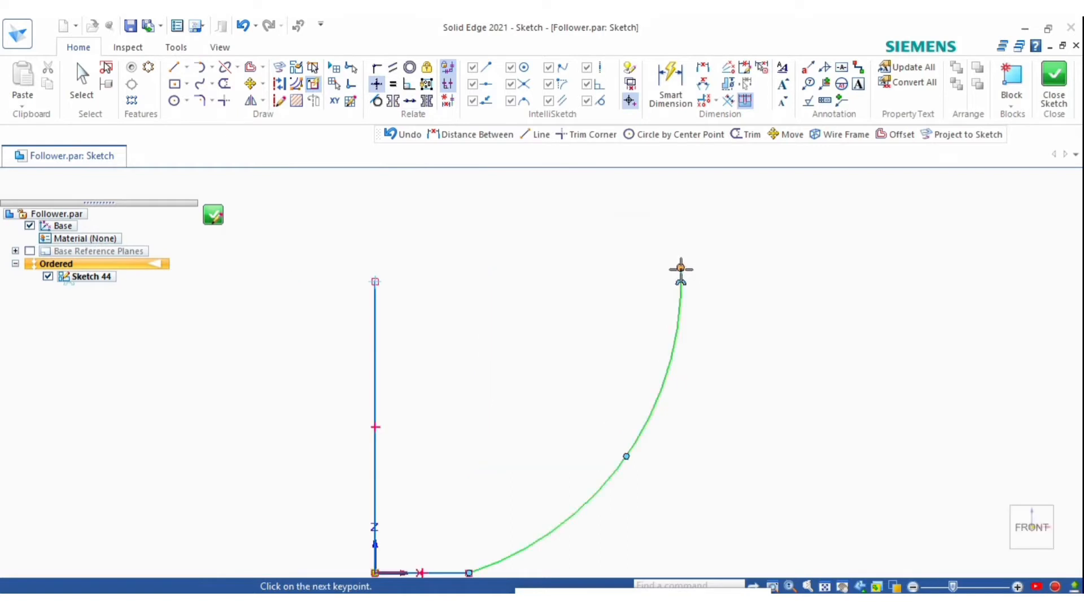
click(375, 281)
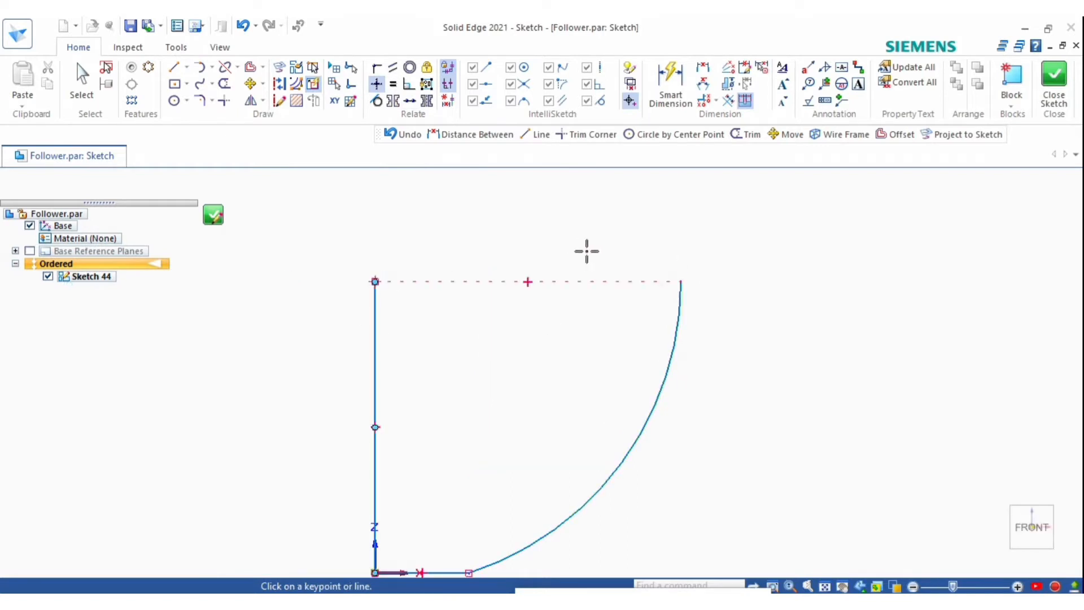
scroll(592, 253, down, 3)
key(Escape)
Offset the arc and the connected short horizontal line outward by 10 mm
click(602, 365)
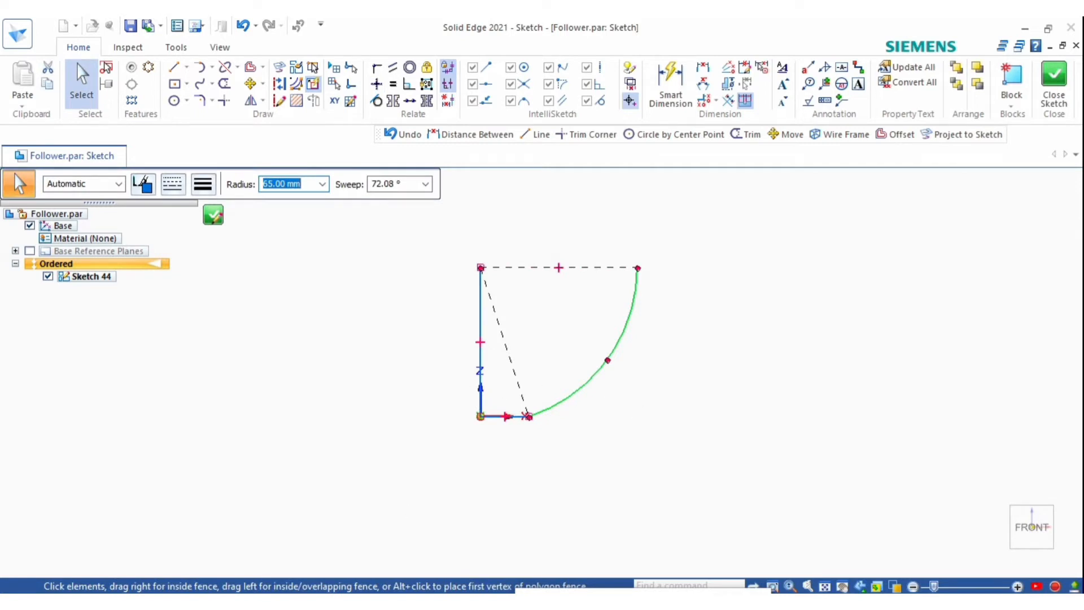
click(250, 67)
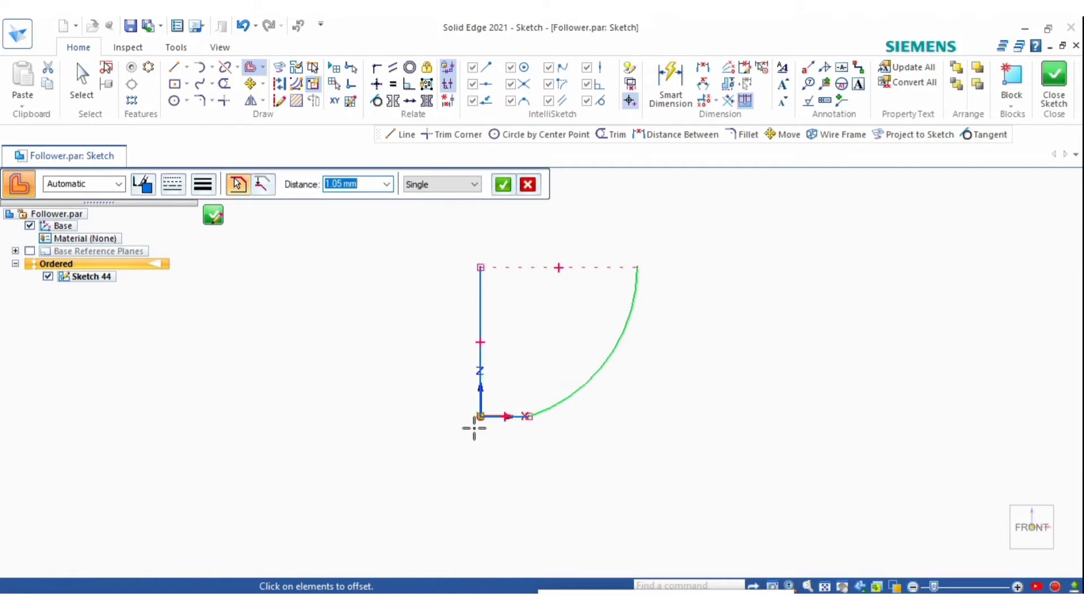
scroll(474, 428, up, 2)
click(536, 411)
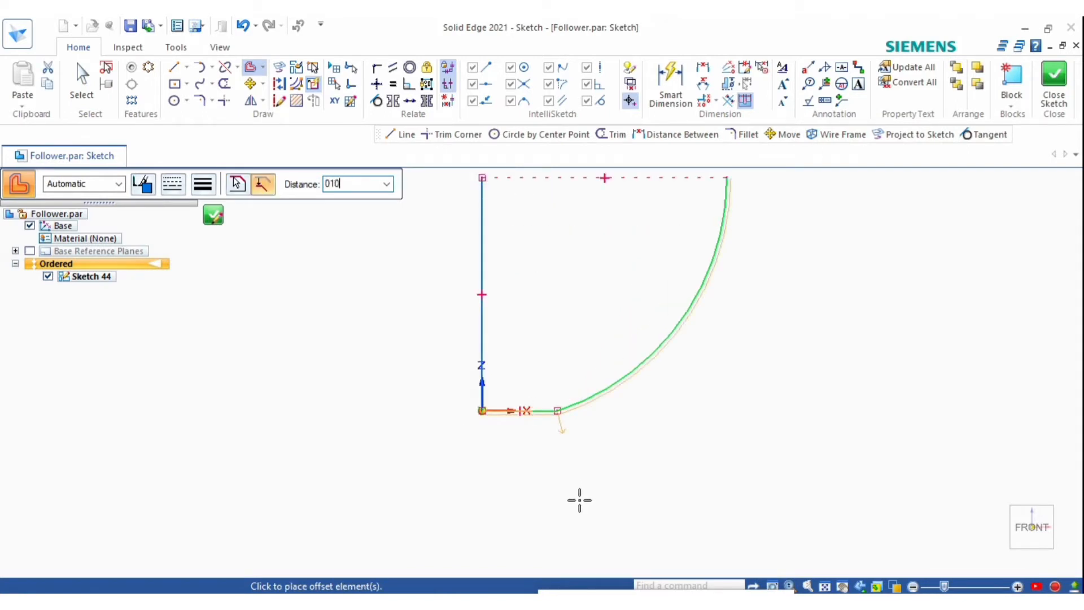
click(598, 499)
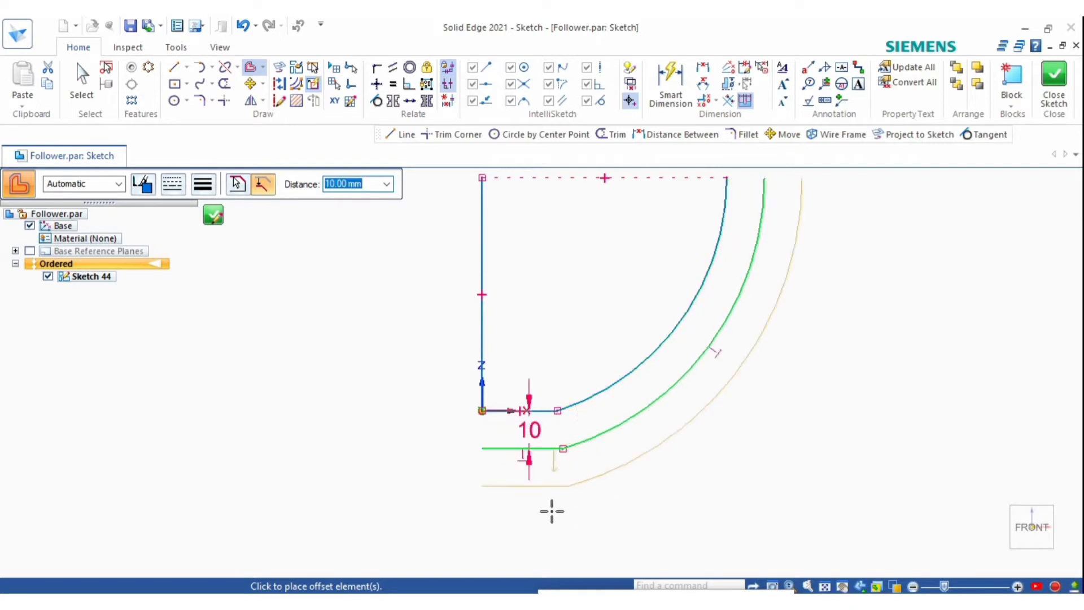
Close both ends of the offset profile with straight lines, one down from the origin and one across the upper arc endpoints
click(173, 69)
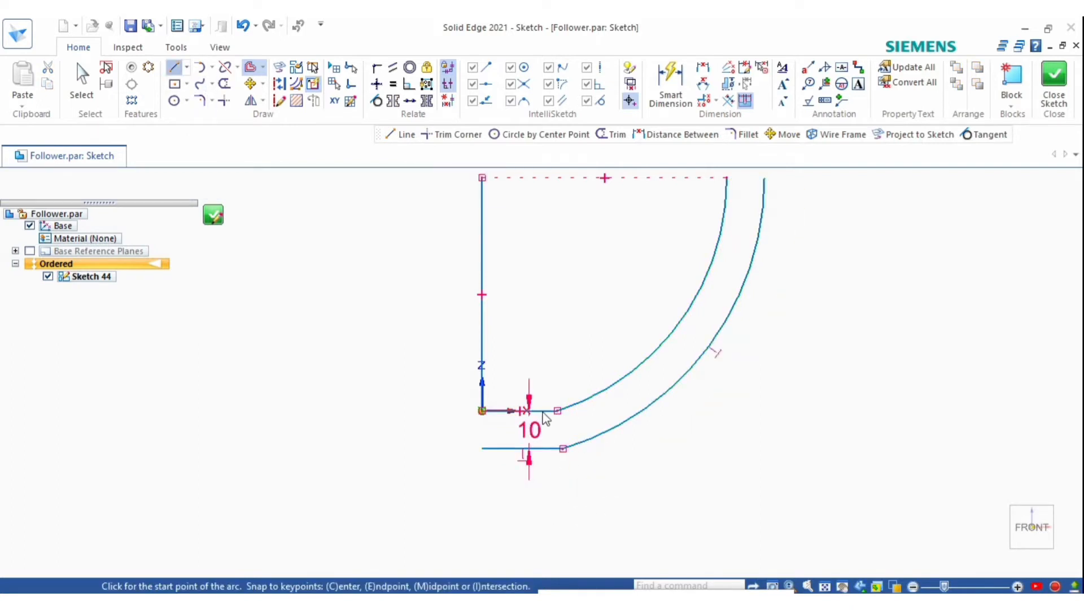
click(482, 410)
click(481, 448)
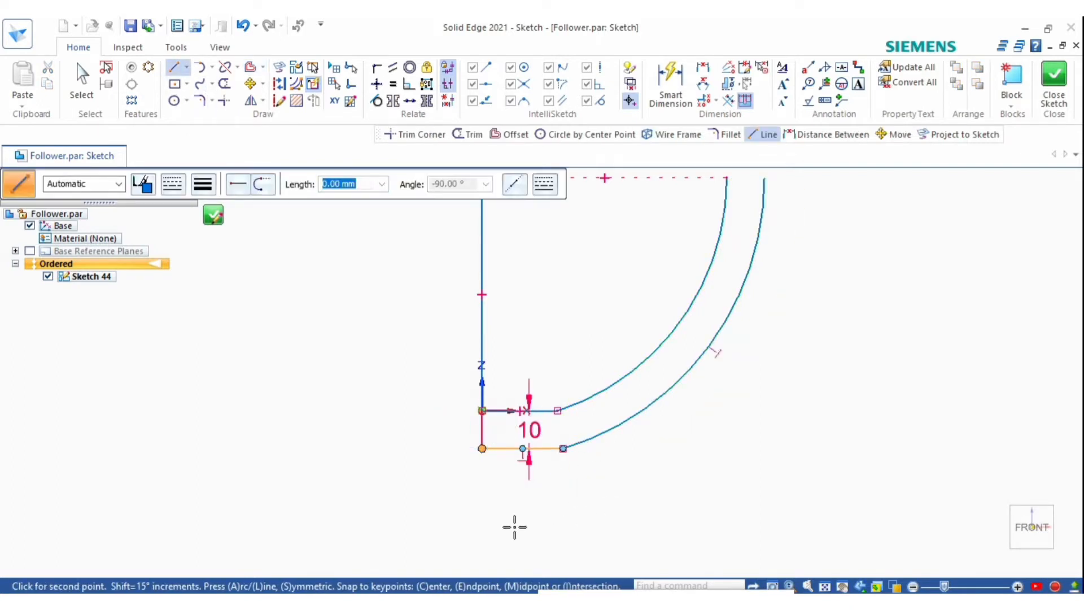
right_click(564, 469)
scroll(655, 439, down, 4)
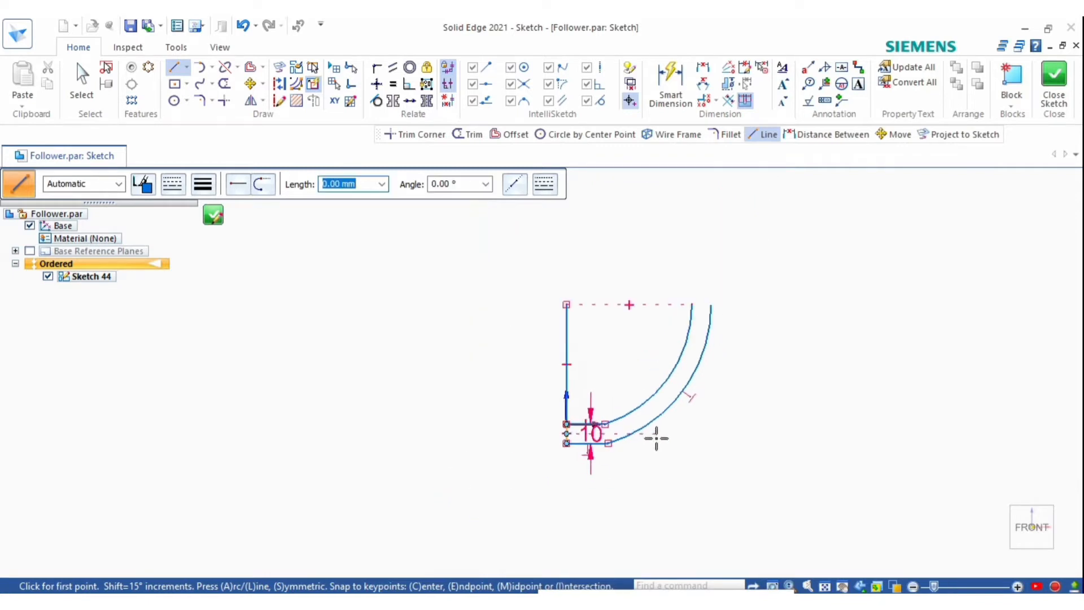
scroll(682, 328, up, 2)
scroll(683, 328, up, 2)
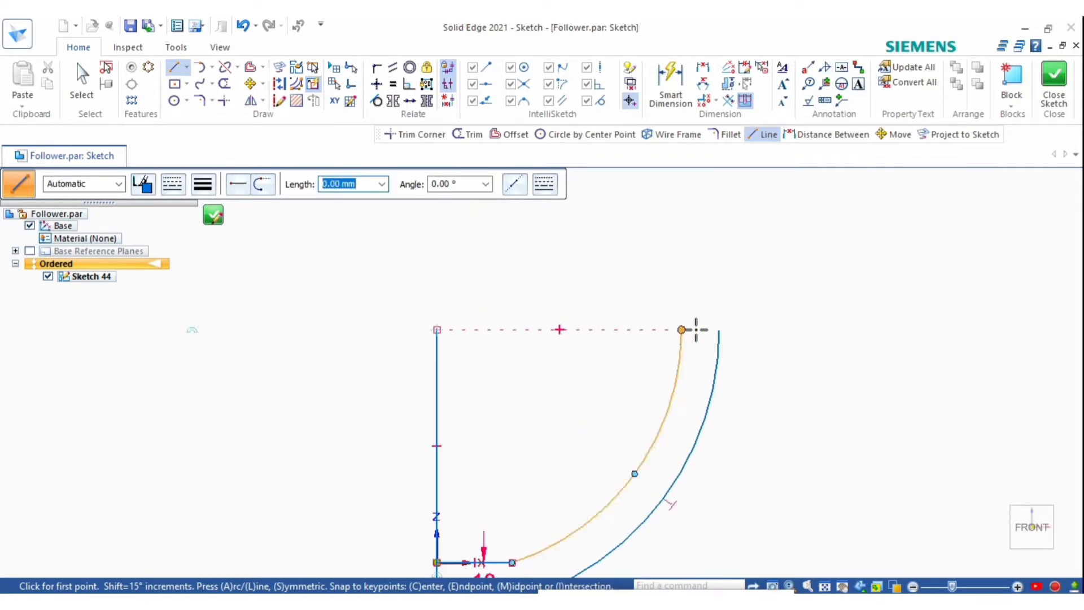
click(697, 329)
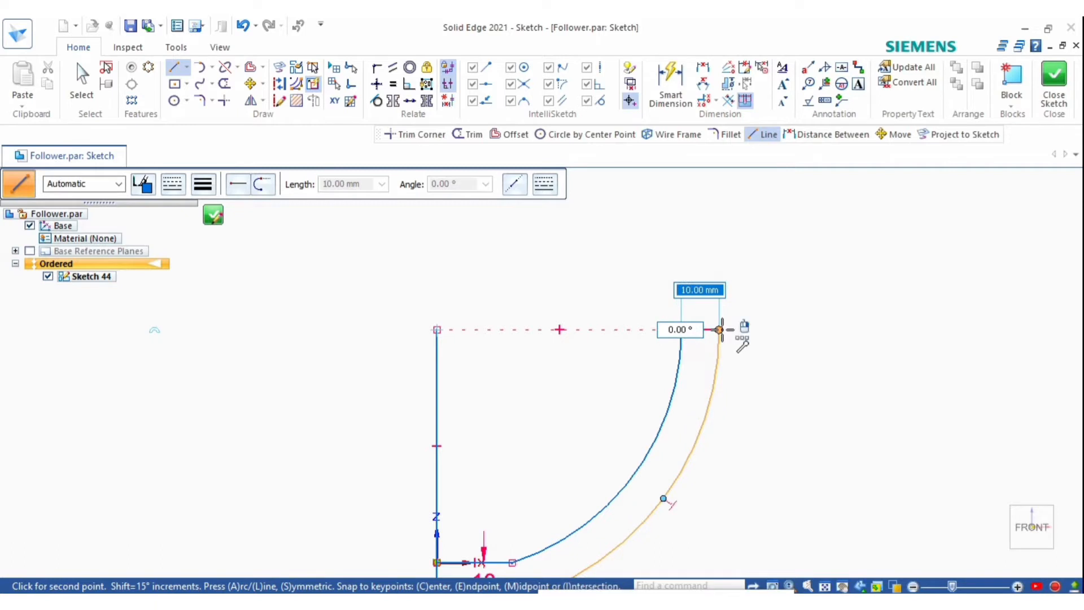
click(719, 329)
right_click(869, 315)
Trim away the long vertical line above the origin and close the sketch
scroll(471, 239, down, 1)
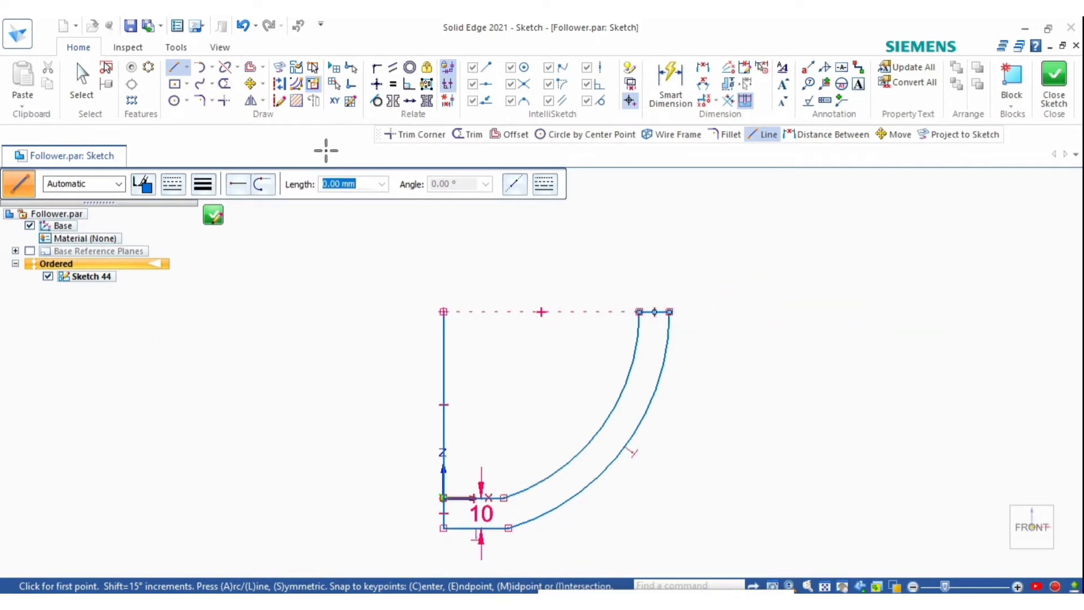
click(230, 87)
drag(499, 439, 385, 467)
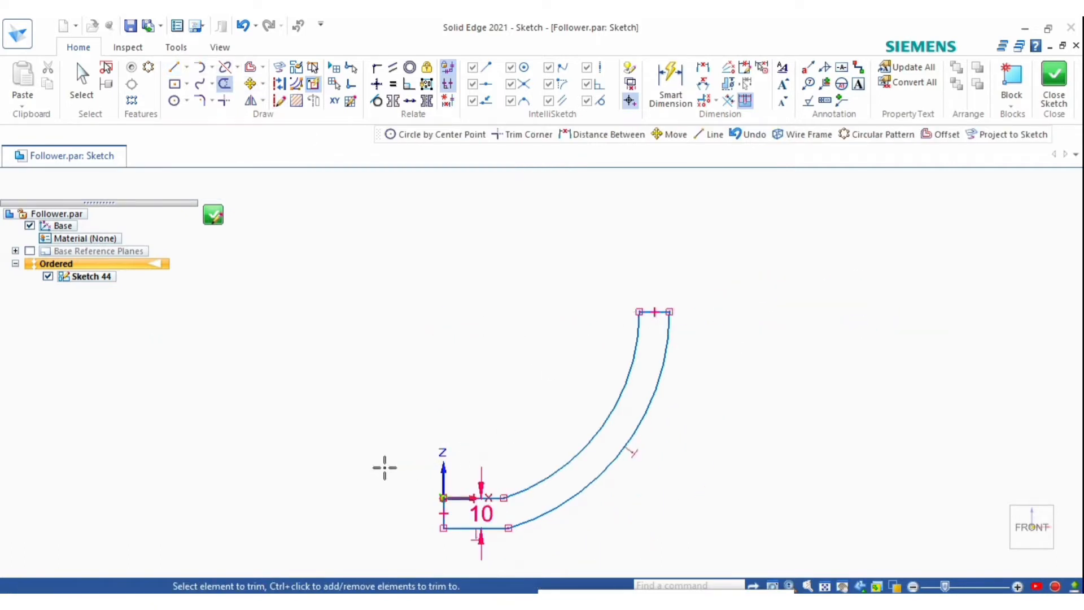
scroll(389, 566, up, 2)
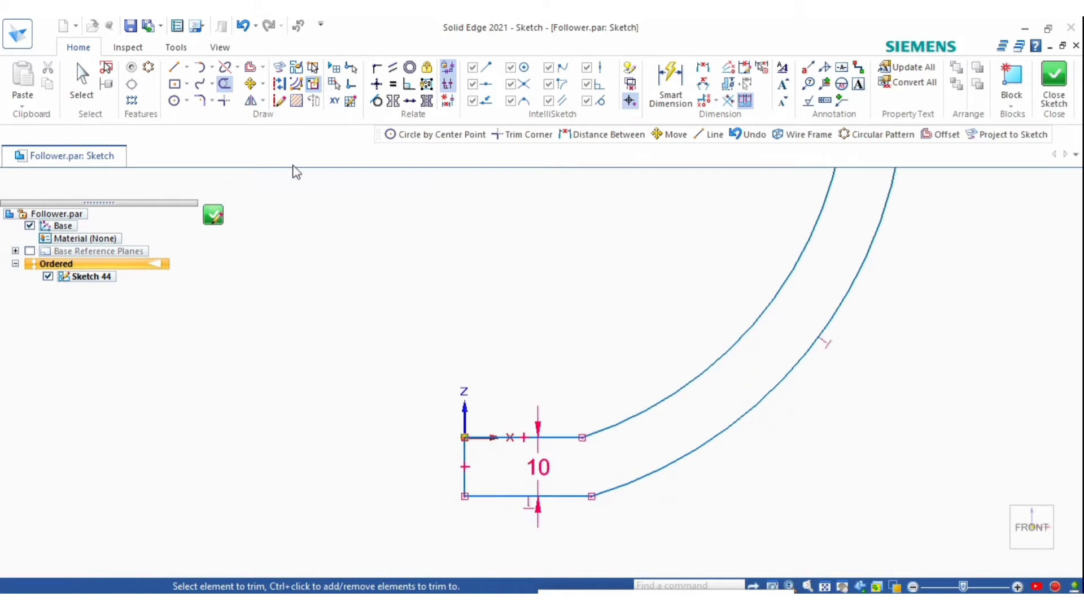
click(214, 216)
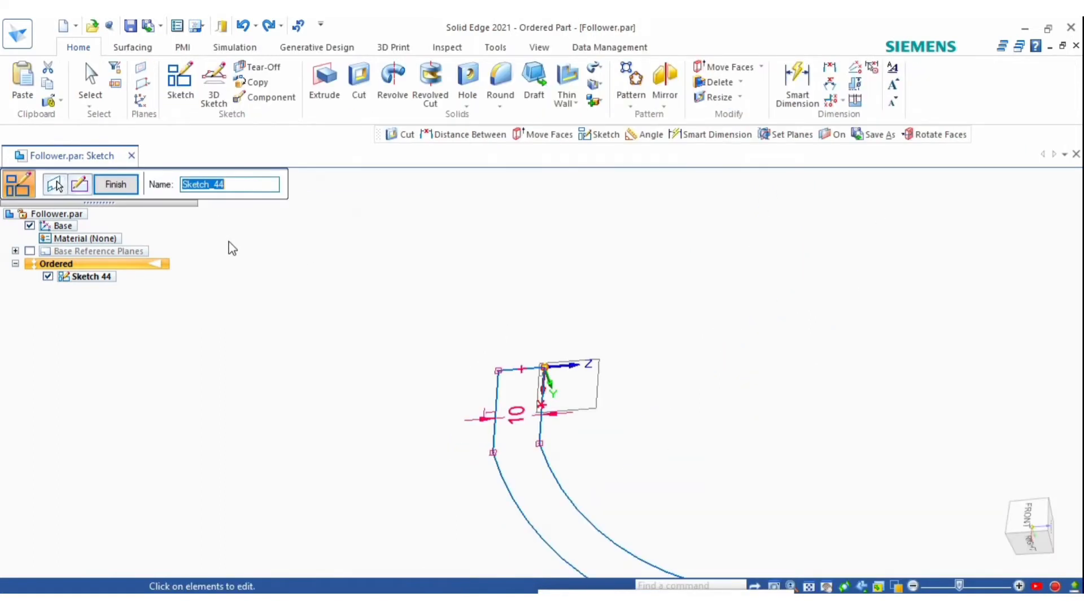
Revolve the closed profile a full turn about its short vertical edge at the origin to form a hollow bowl
click(392, 82)
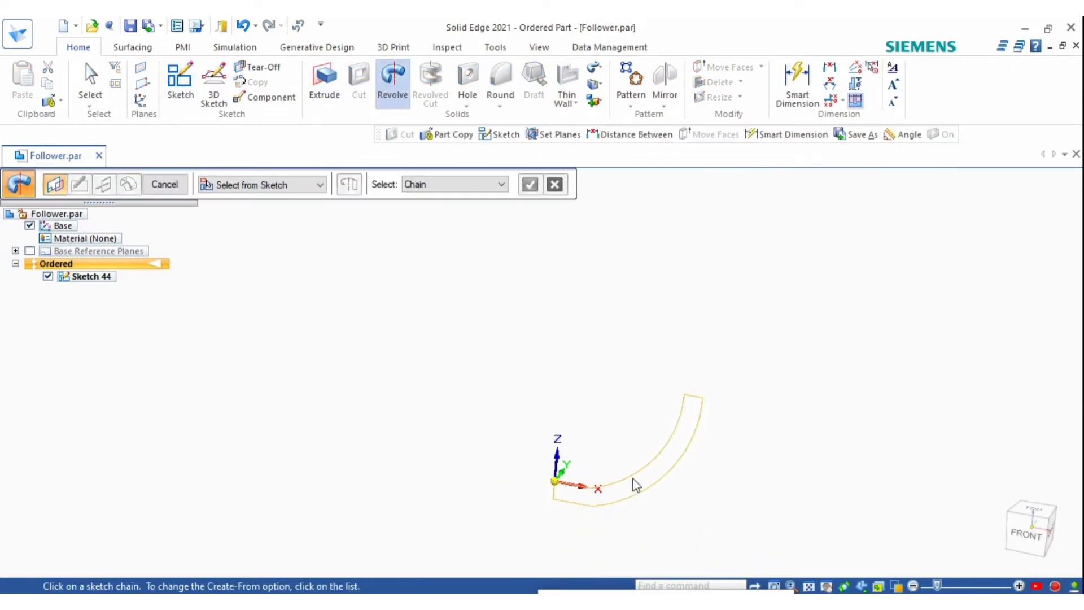
click(557, 498)
right_click(554, 499)
click(558, 492)
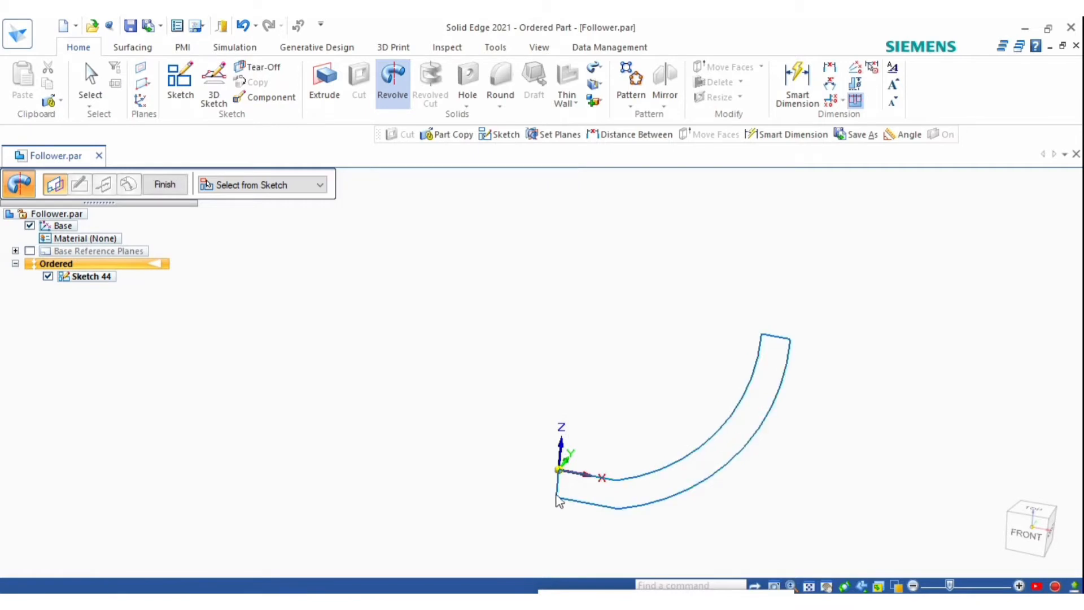
click(558, 500)
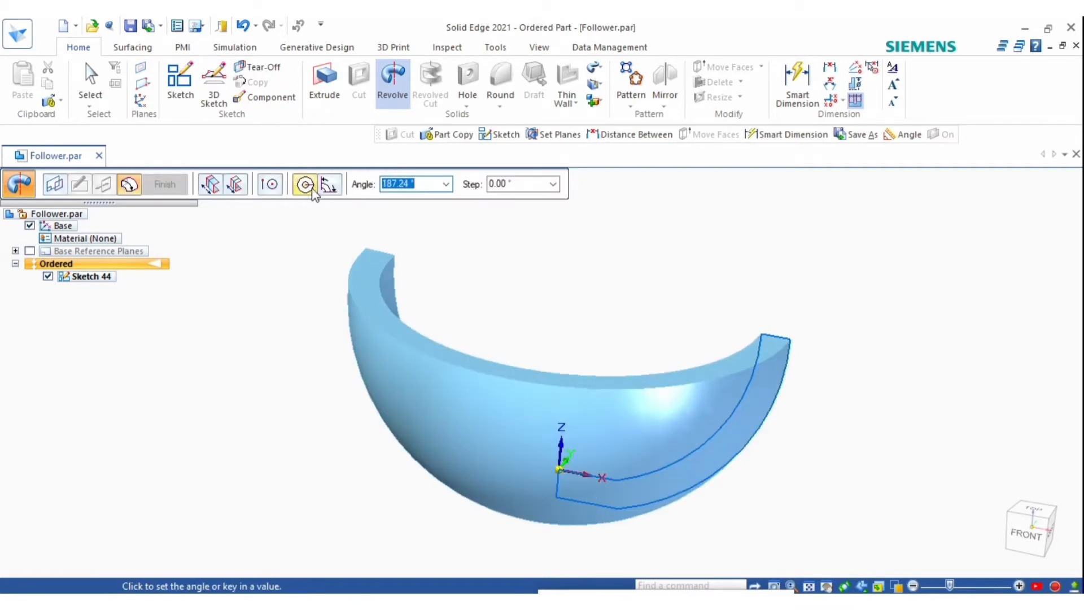
click(327, 185)
mouse_move(666, 400)
middle_down()
mouse_move(751, 417)
mouse_move(659, 524)
mouse_move(669, 479)
mouse_move(713, 409)
mouse_move(811, 381)
middle_up()
right_click(811, 380)
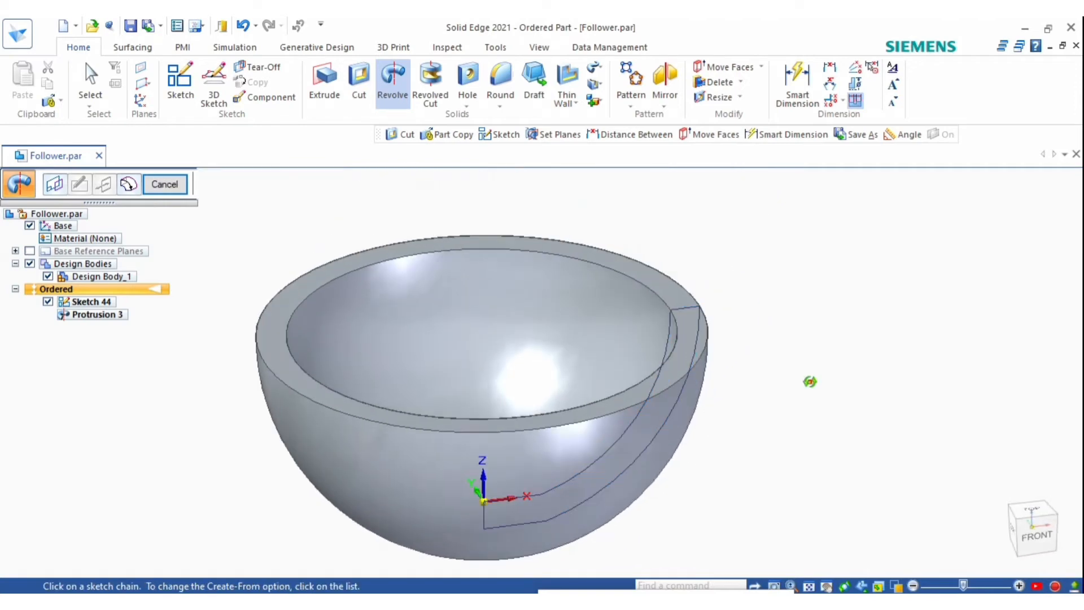
click(161, 183)
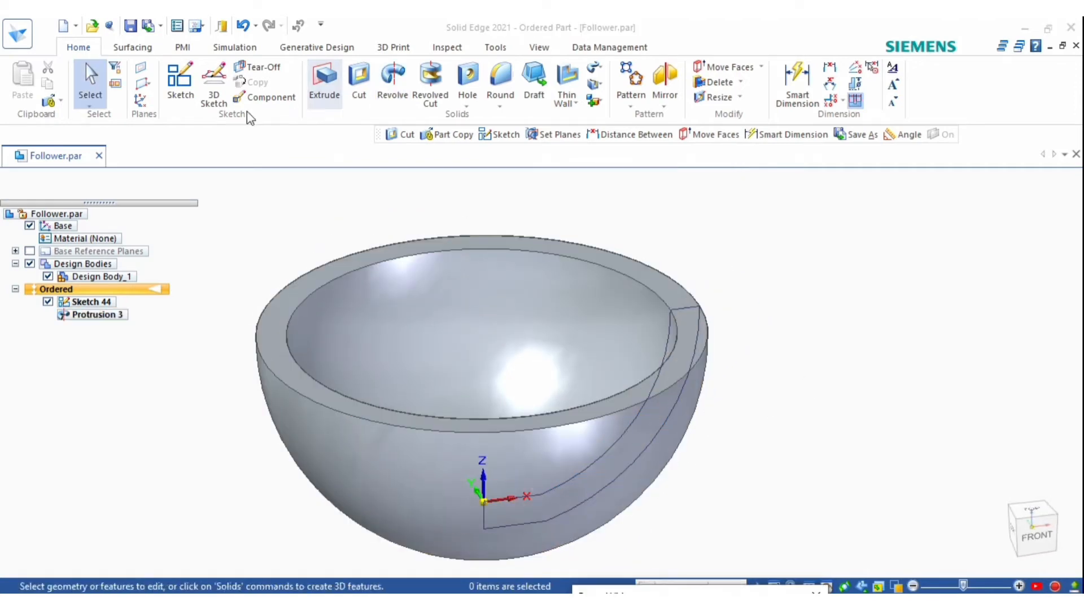
Sketch a 70.2 mm diameter circle on the front plane, centred on the midpoint of the bowl's upper edge, and close the sketch
click(179, 82)
key(ctrl+f)
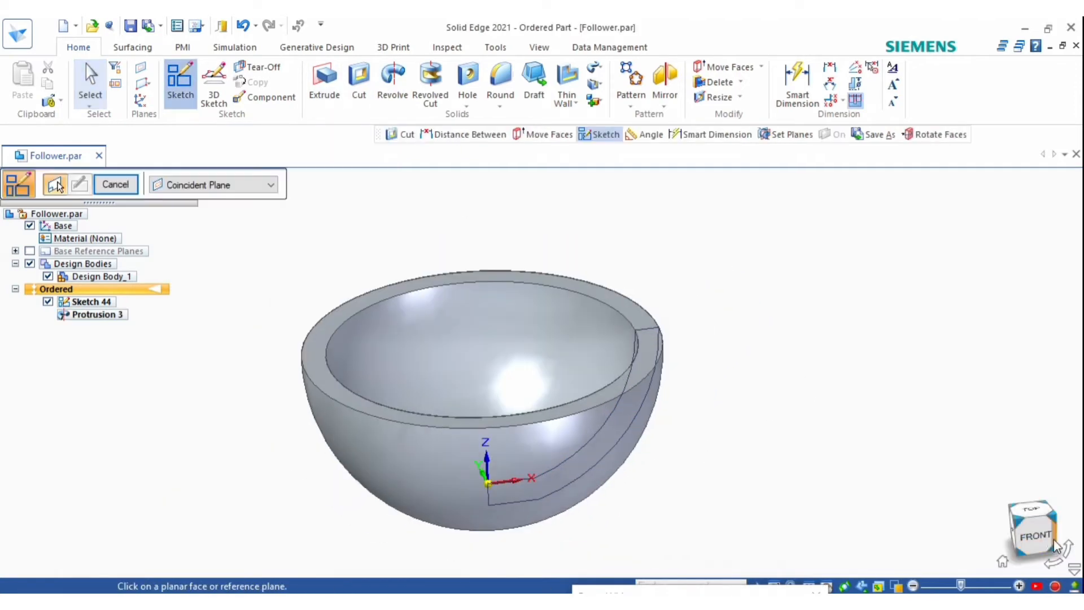
click(675, 452)
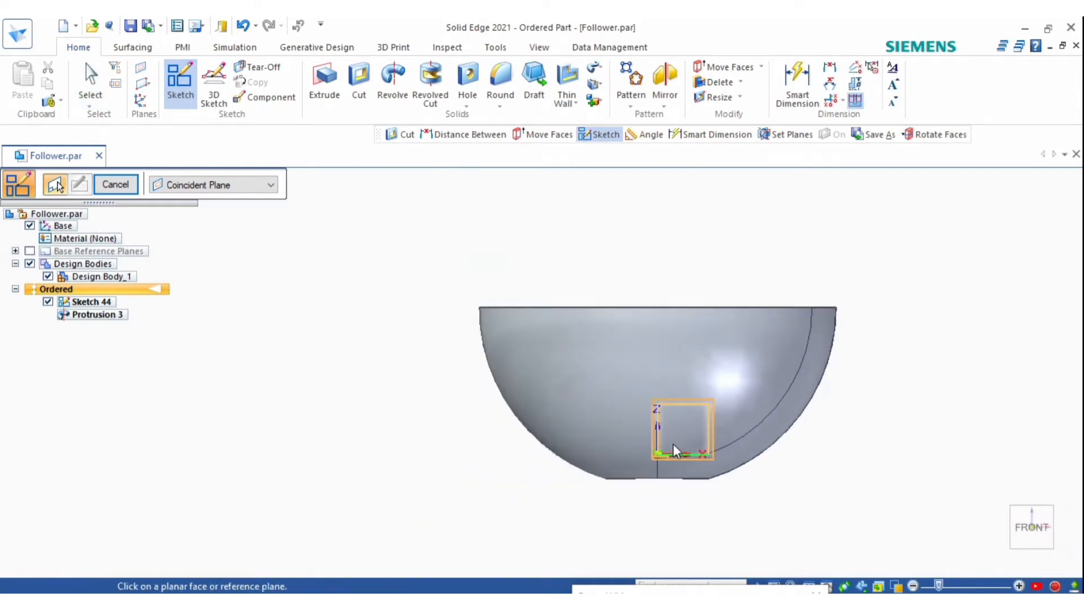
key(l)
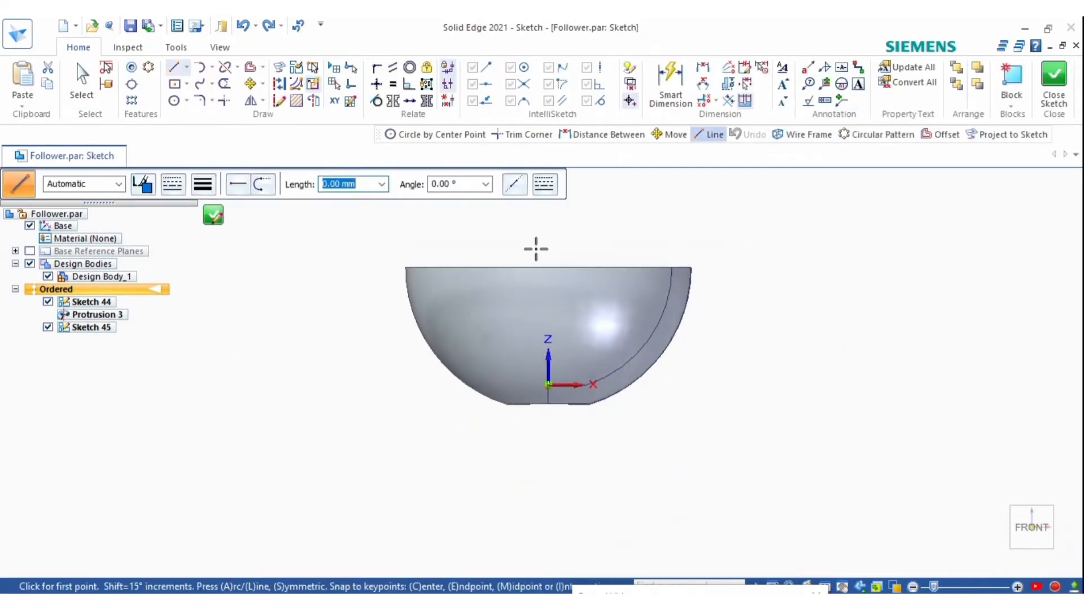
scroll(535, 245, up, 3)
scroll(396, 282, down, 1)
click(177, 104)
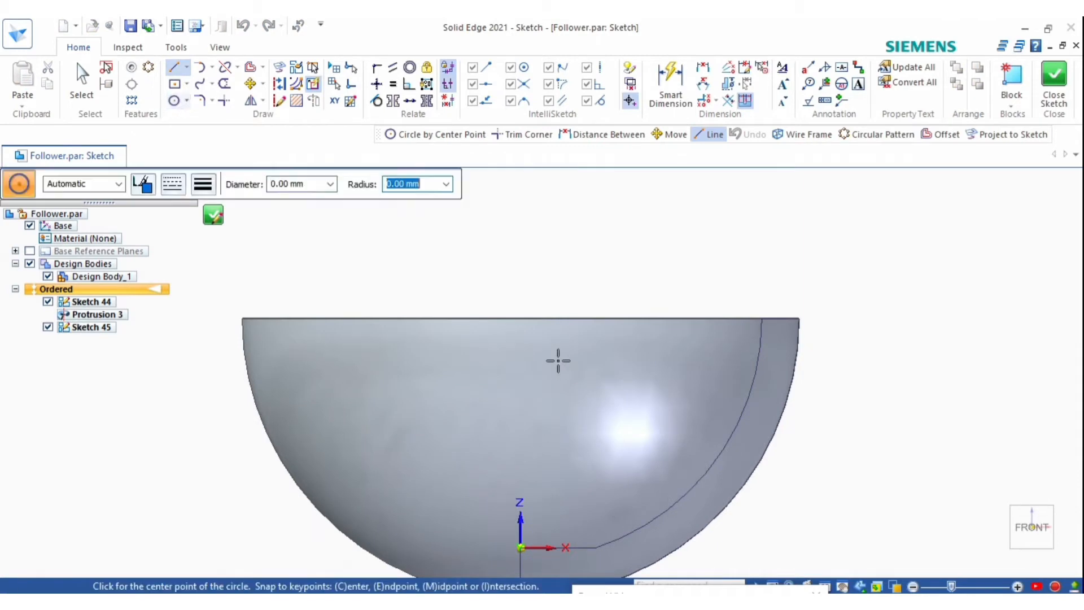
scroll(557, 359, down, 1)
click(528, 327)
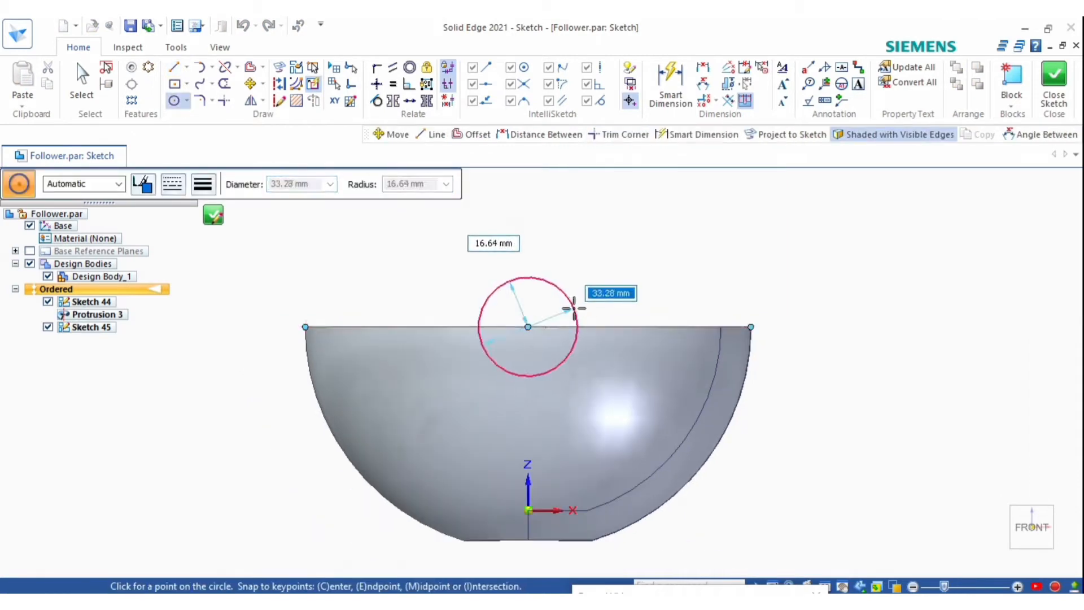
text(70.2)
key(Return)
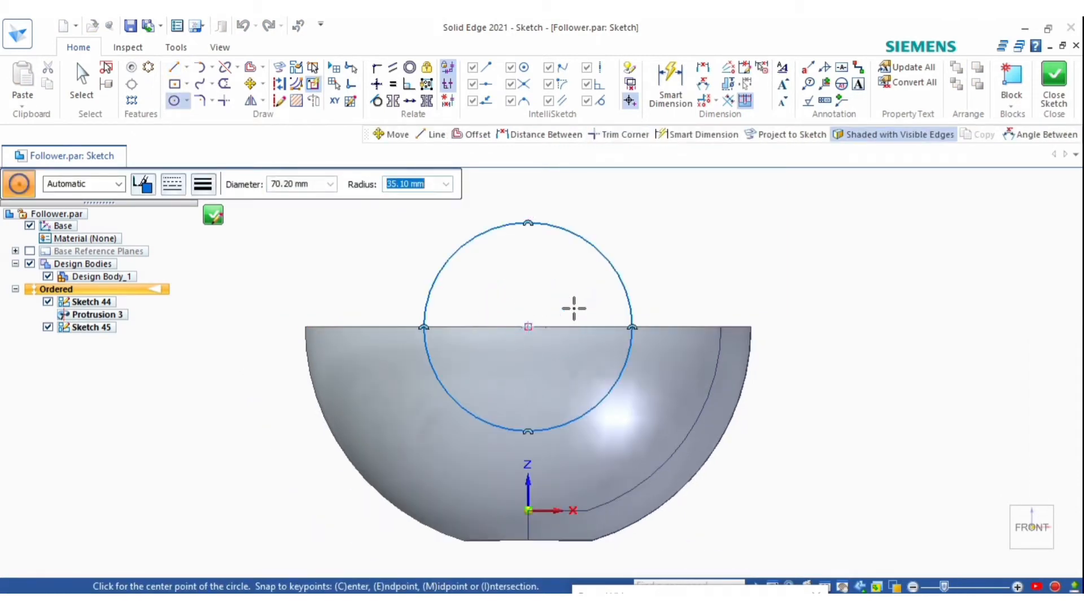
scroll(596, 318, down, 1)
key(Escape)
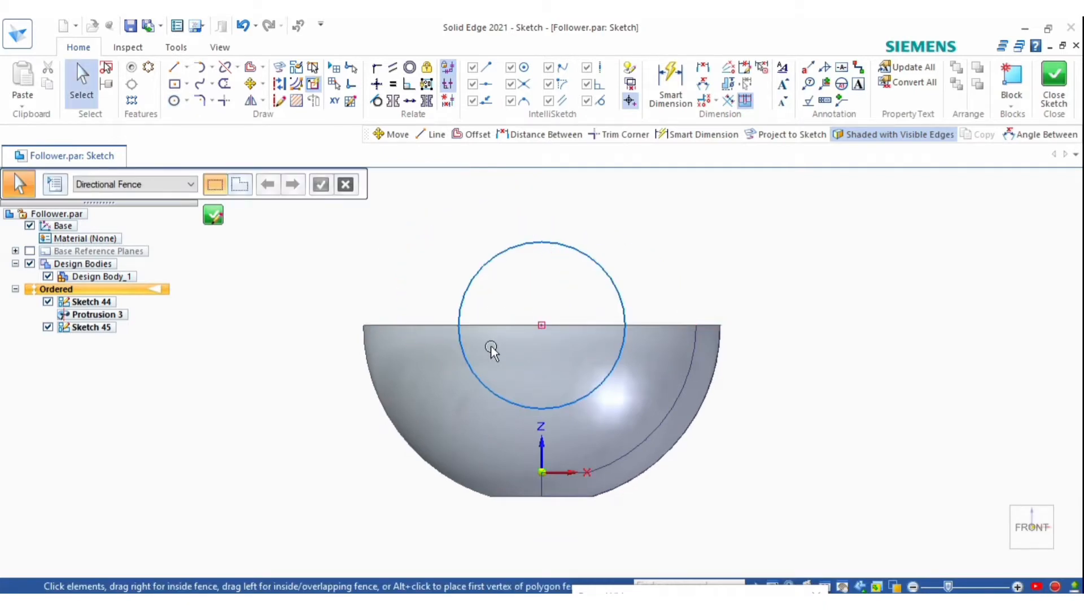
click(213, 215)
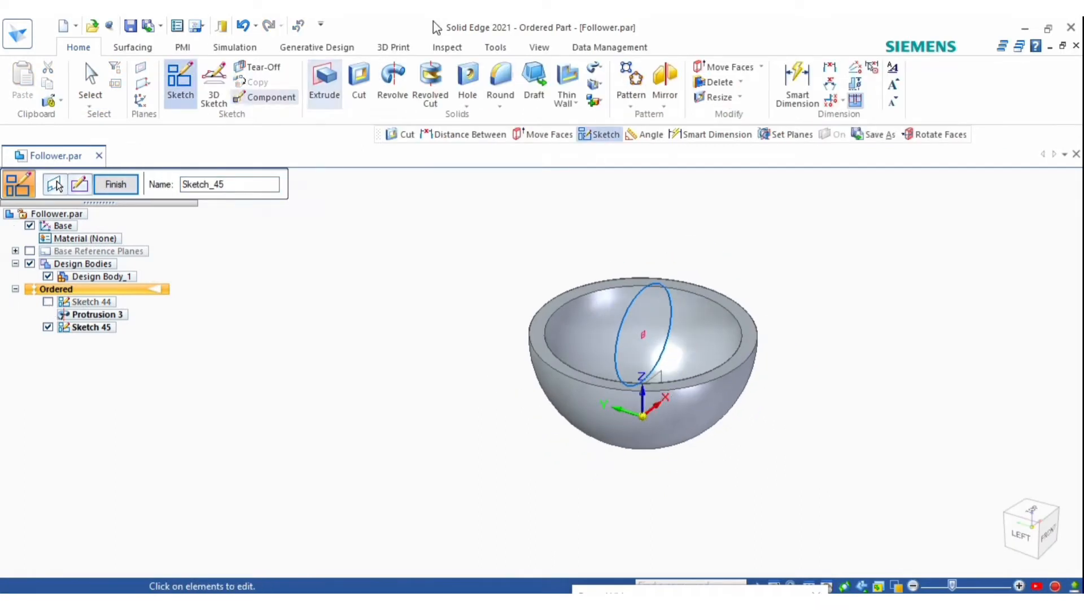
Cut the circle about 133 mm toward the front through one side of the bowl's wall
click(358, 81)
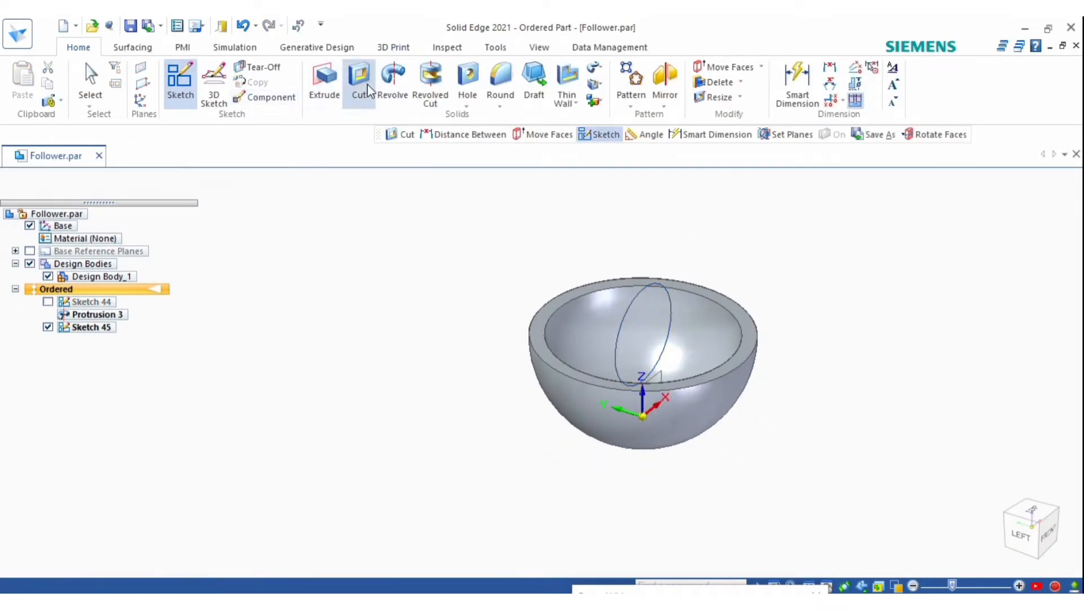
click(625, 315)
right_click(794, 336)
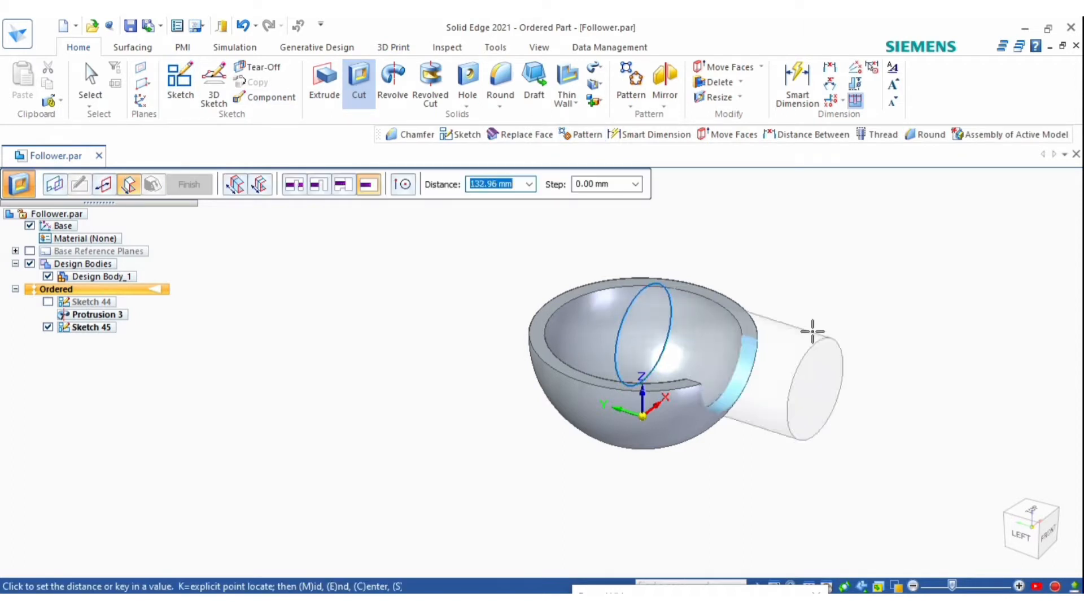
click(814, 328)
right_click(815, 342)
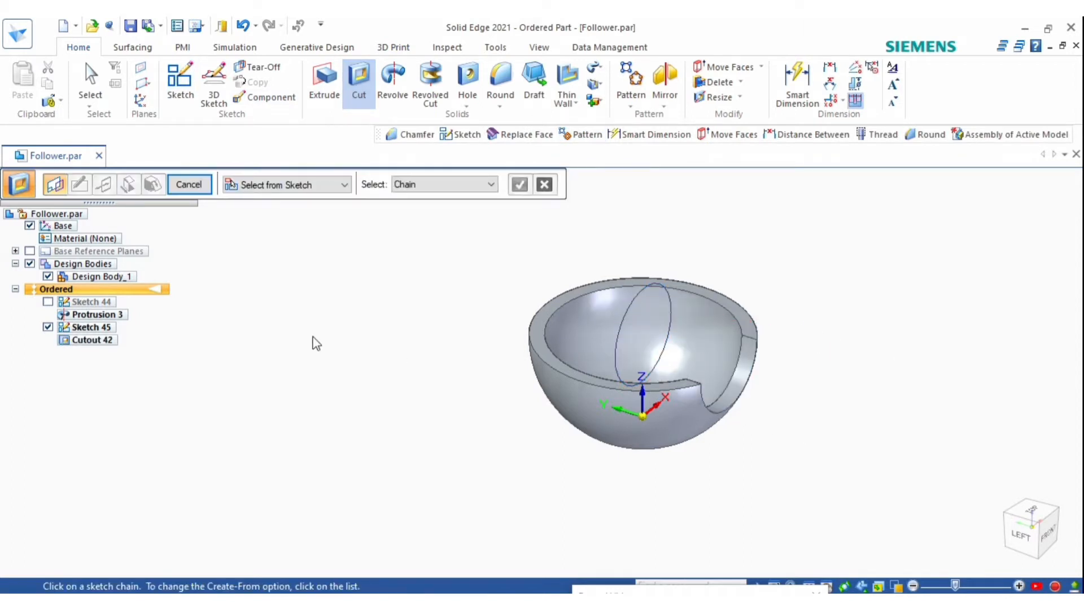
click(189, 185)
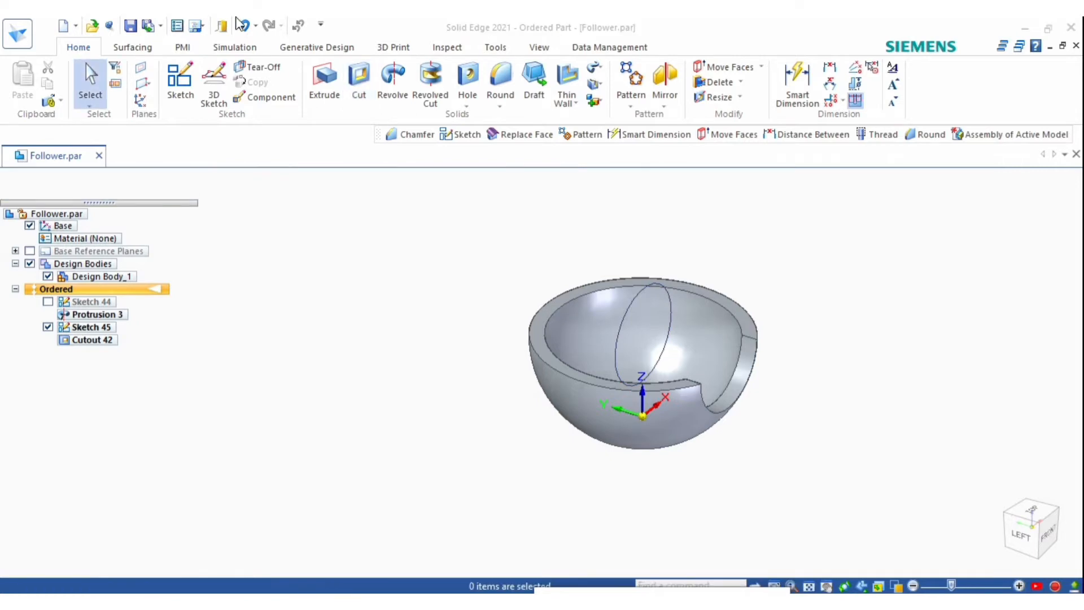
Create a derived curve from the circular edge of the bowl's flat underside
click(180, 82)
mouse_move(693, 393)
middle_down()
mouse_move(714, 228)
mouse_move(740, 378)
middle_up()
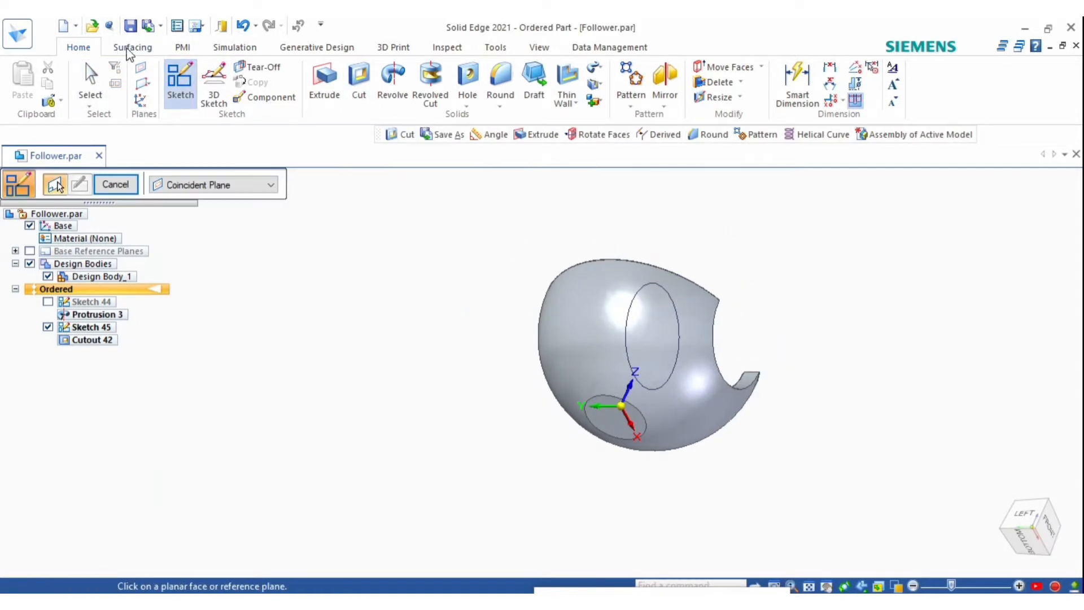
click(132, 47)
click(348, 67)
scroll(651, 420, up, 3)
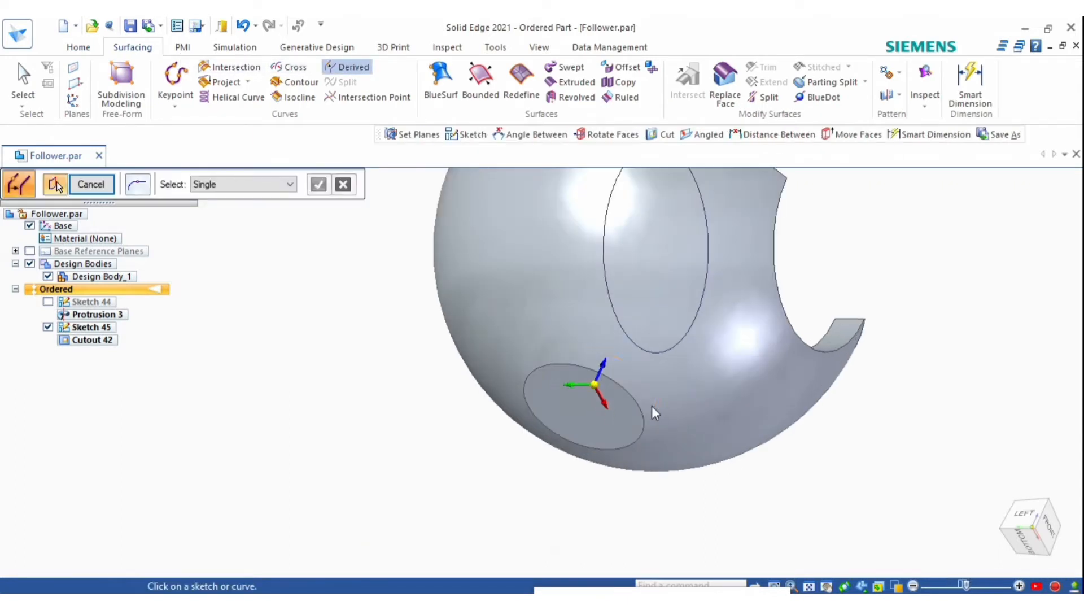
click(645, 421)
right_click(606, 480)
middle_drag(613, 466, 516, 573)
Extrude the derived circle 10 mm downward to form a cylindrical foot under the bowl
click(80, 47)
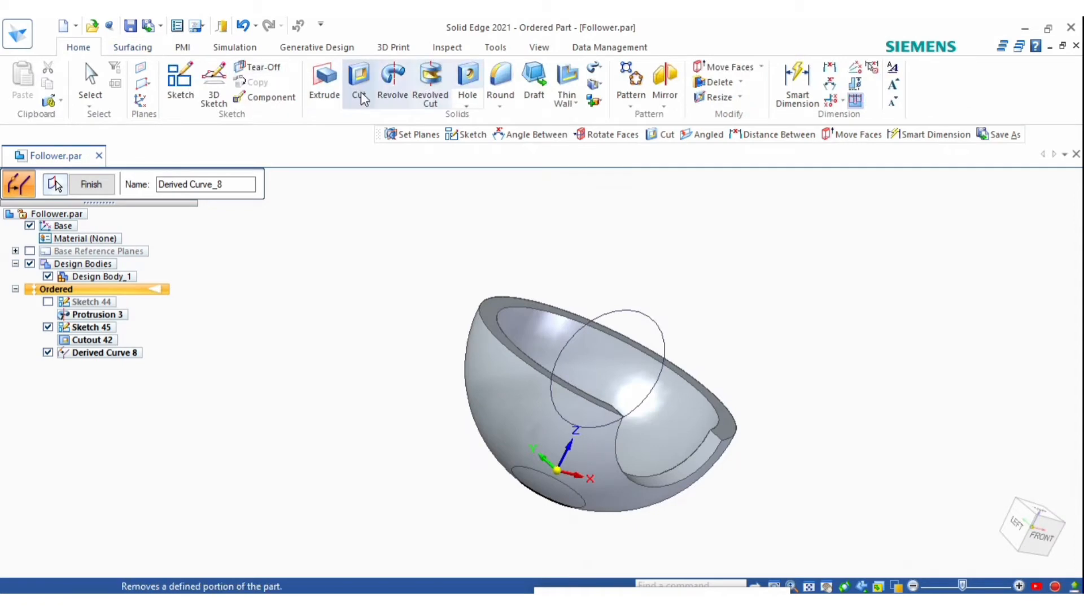
click(325, 82)
scroll(603, 432, down, 3)
scroll(603, 433, up, 4)
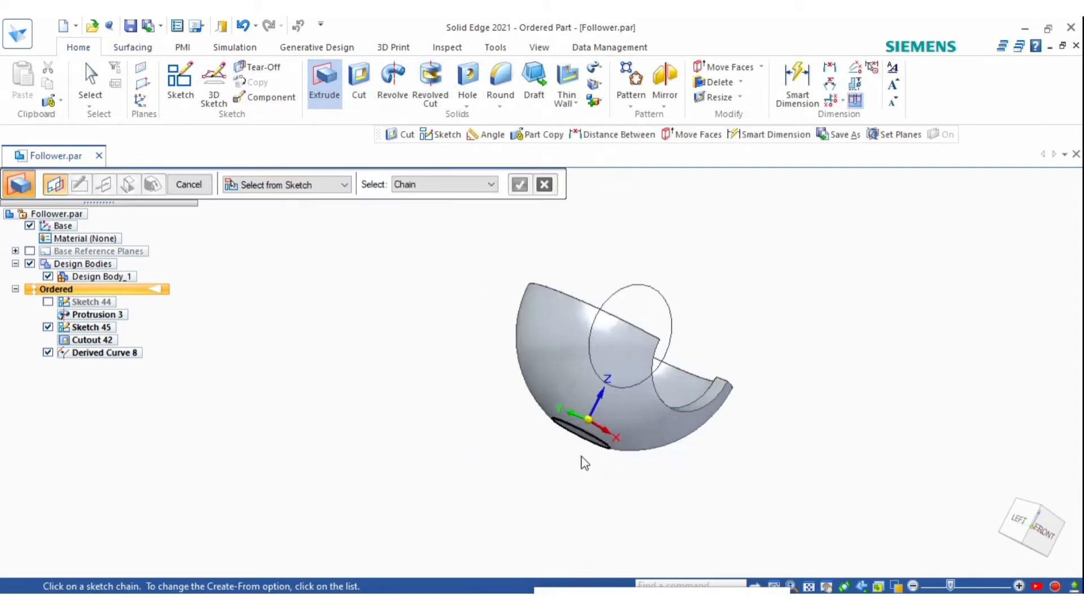
click(607, 448)
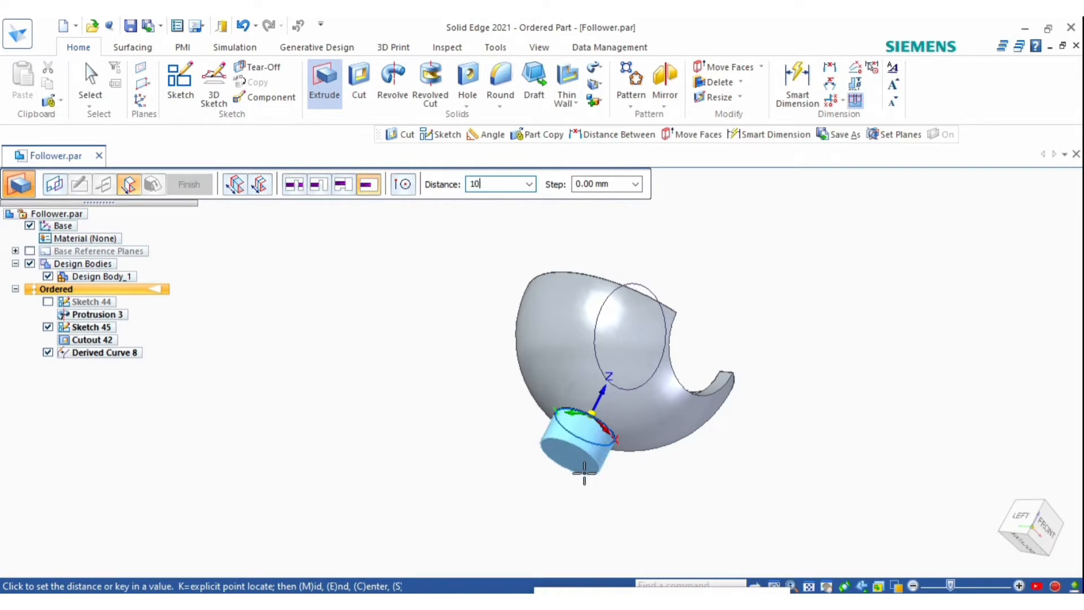
text(10)
key(Return)
click(585, 473)
Sketch a 20 mm diameter circle on the foot's bottom face, centred on the origin axis, and close the sketch
click(181, 82)
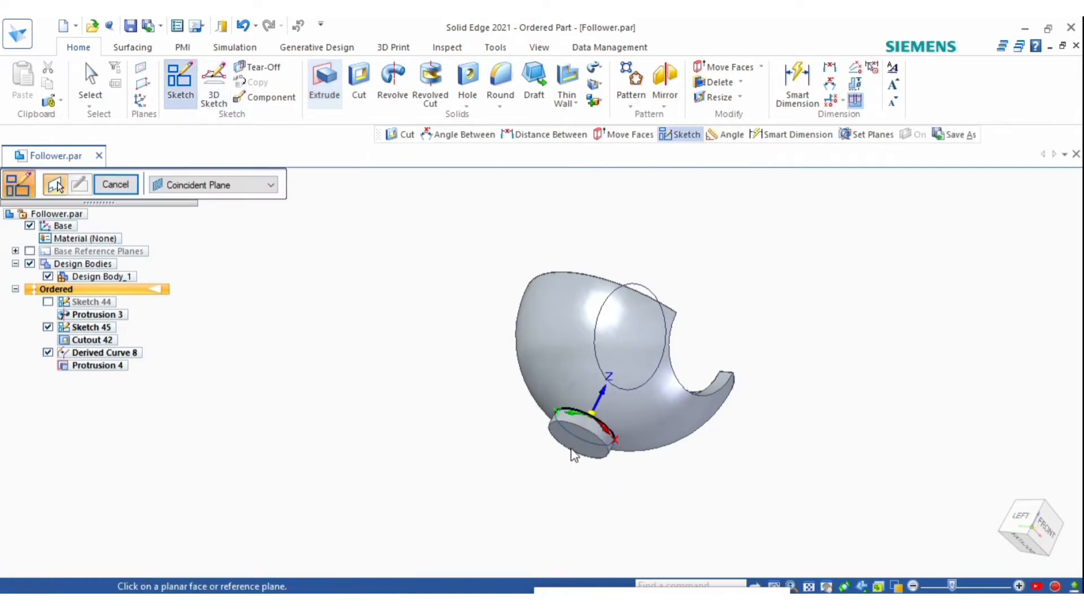
mouse_move(574, 455)
middle_down()
mouse_move(423, 428)
mouse_move(488, 424)
mouse_move(598, 375)
mouse_move(714, 269)
middle_up()
click(593, 450)
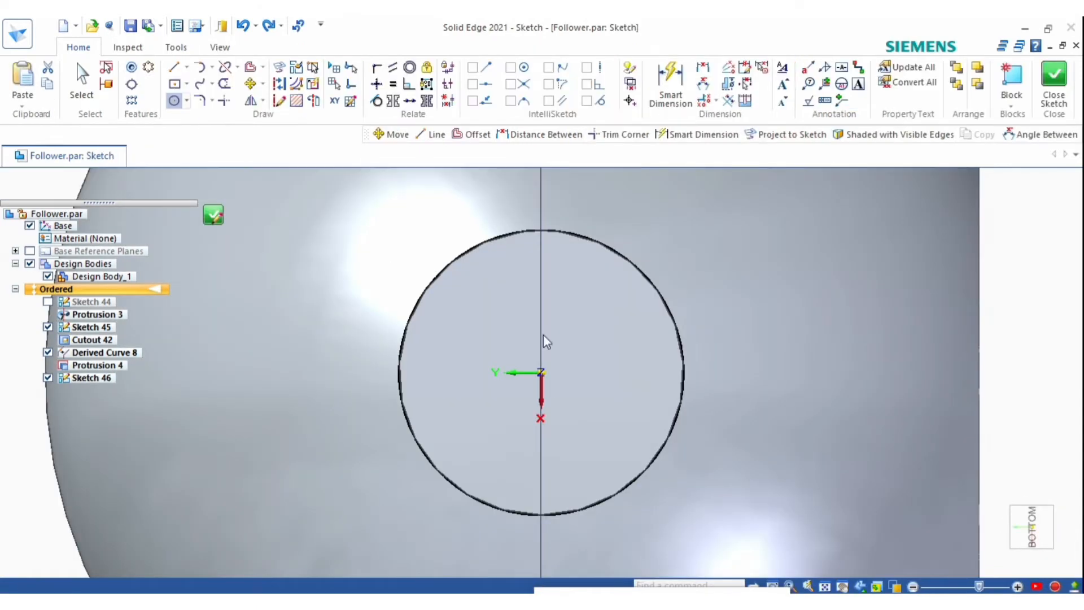
click(541, 372)
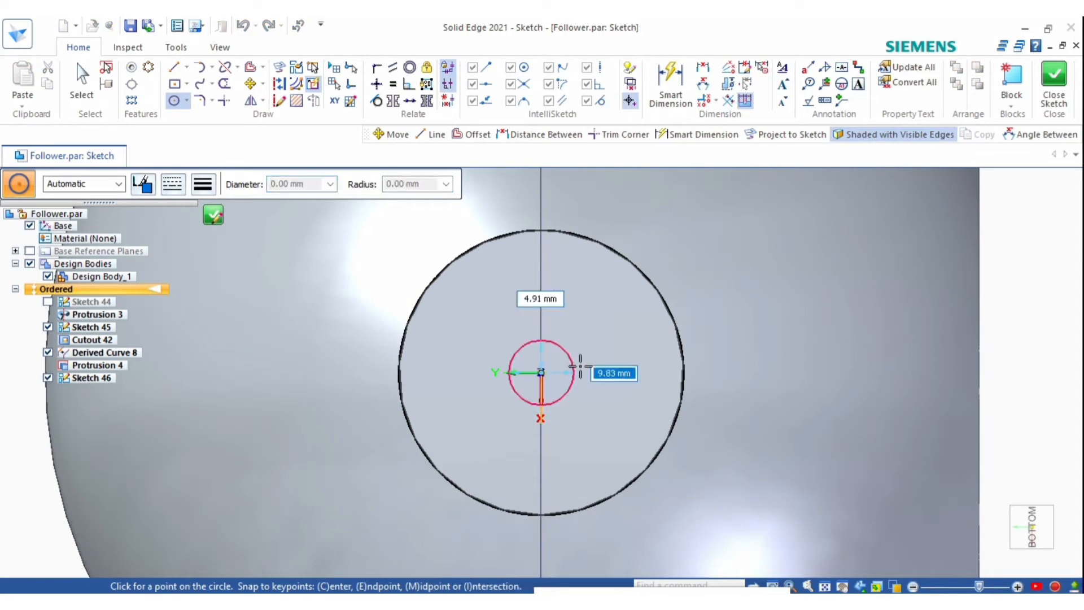
text(20)
key(Return)
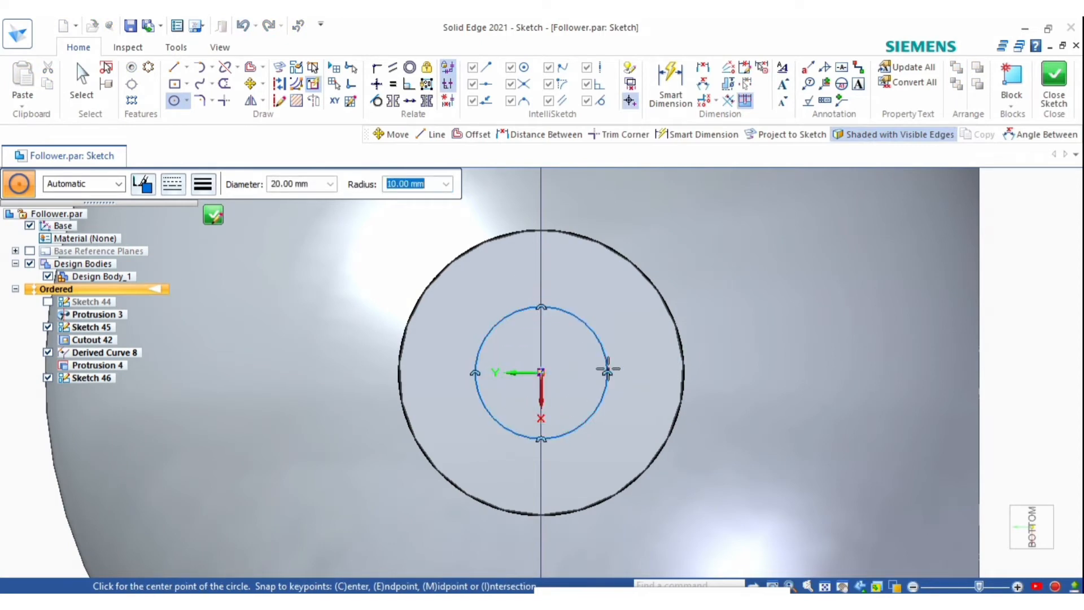
key(Escape)
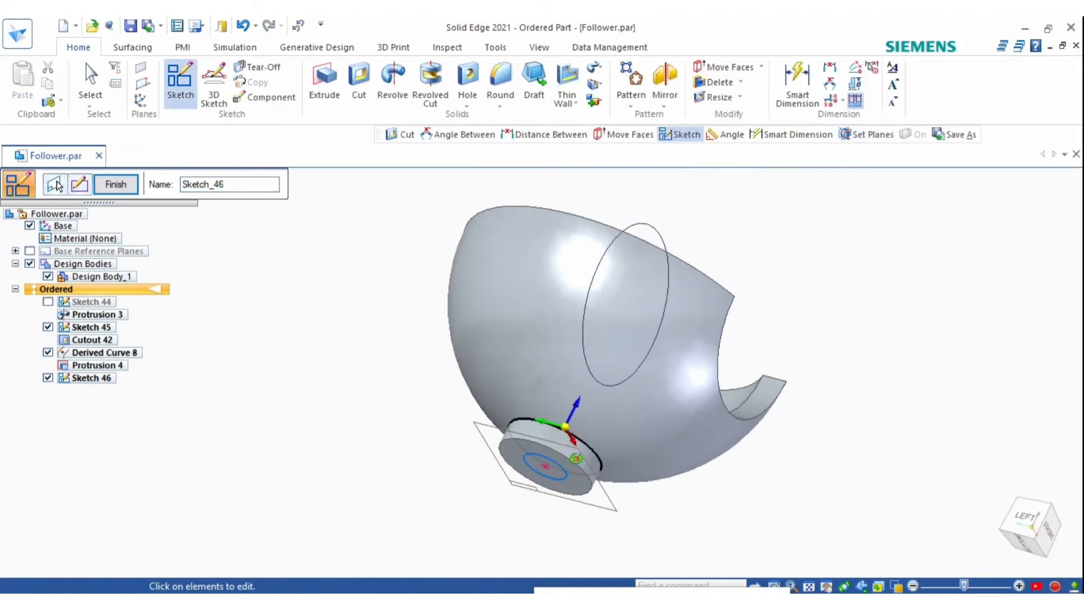
Cut the 20 mm circle about 80 mm upward through the foot and the bowl's floor
click(359, 83)
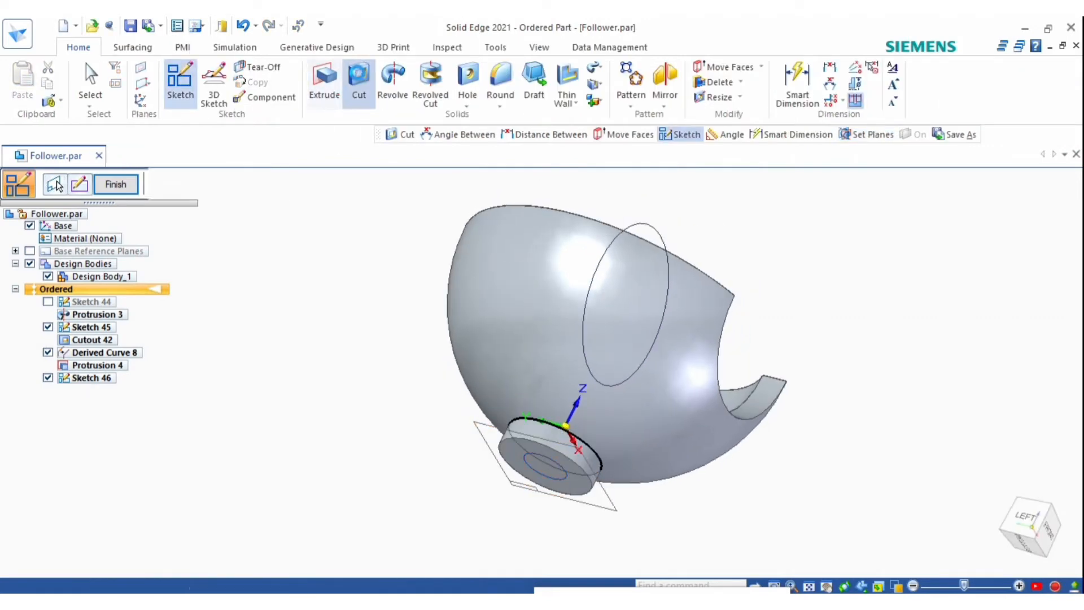
click(568, 477)
right_click(595, 448)
middle_drag(615, 385, 771, 382)
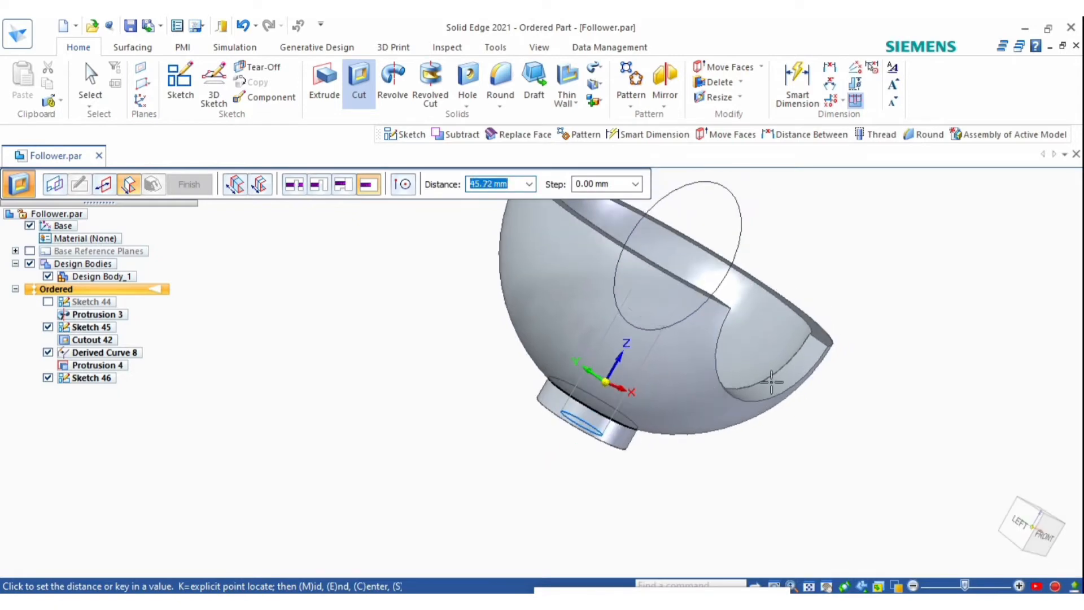
click(814, 336)
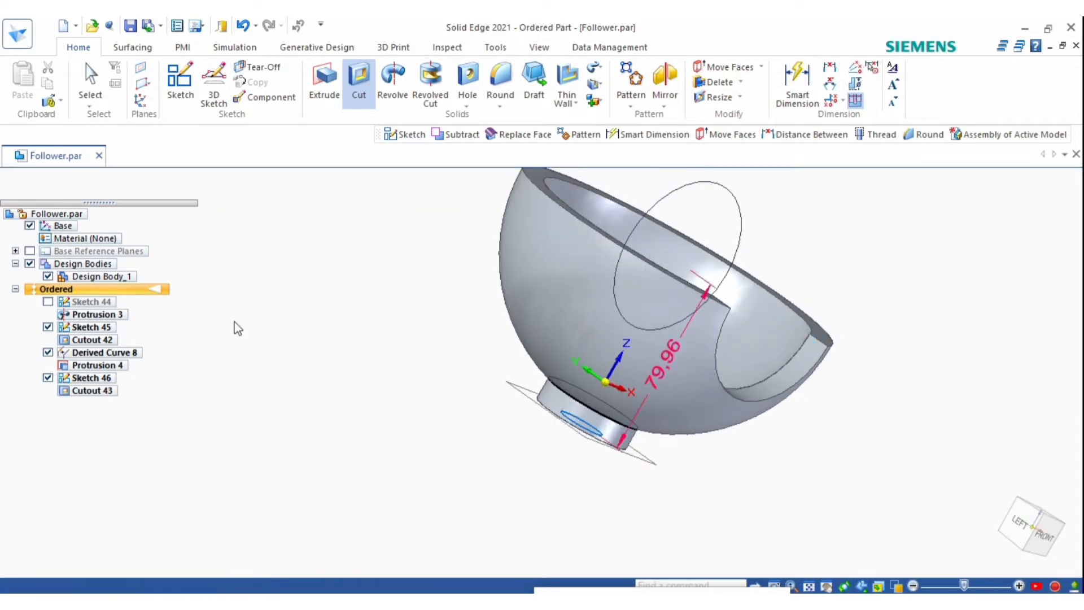
Hide the two circle sketches and the derived curve
click(49, 378)
click(49, 326)
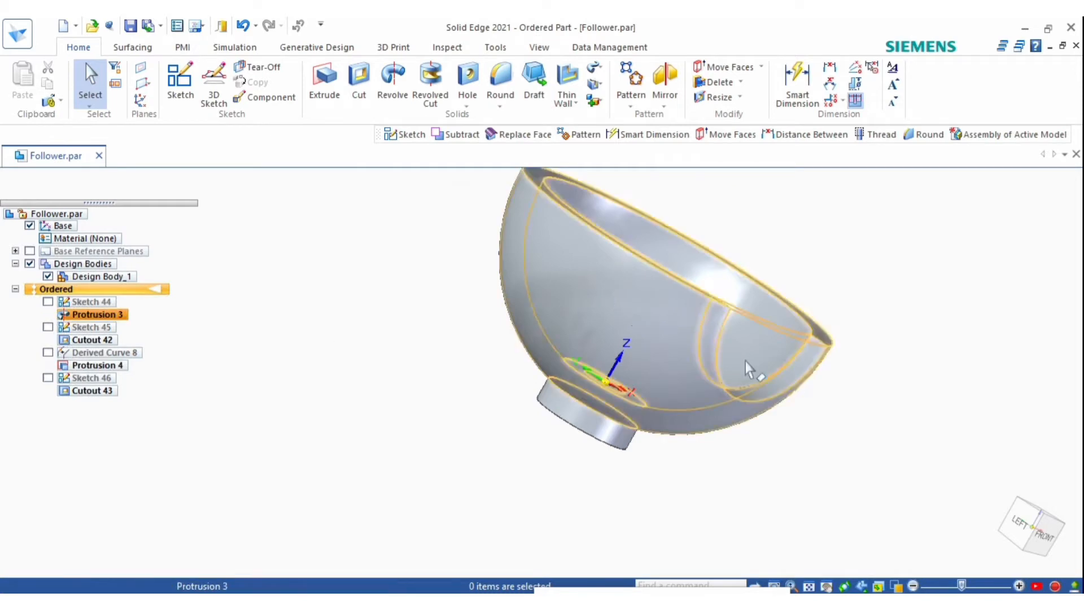
mouse_move(751, 368)
middle_down()
mouse_move(718, 195)
mouse_move(666, 344)
mouse_move(711, 346)
mouse_move(709, 417)
mouse_move(705, 406)
middle_up()
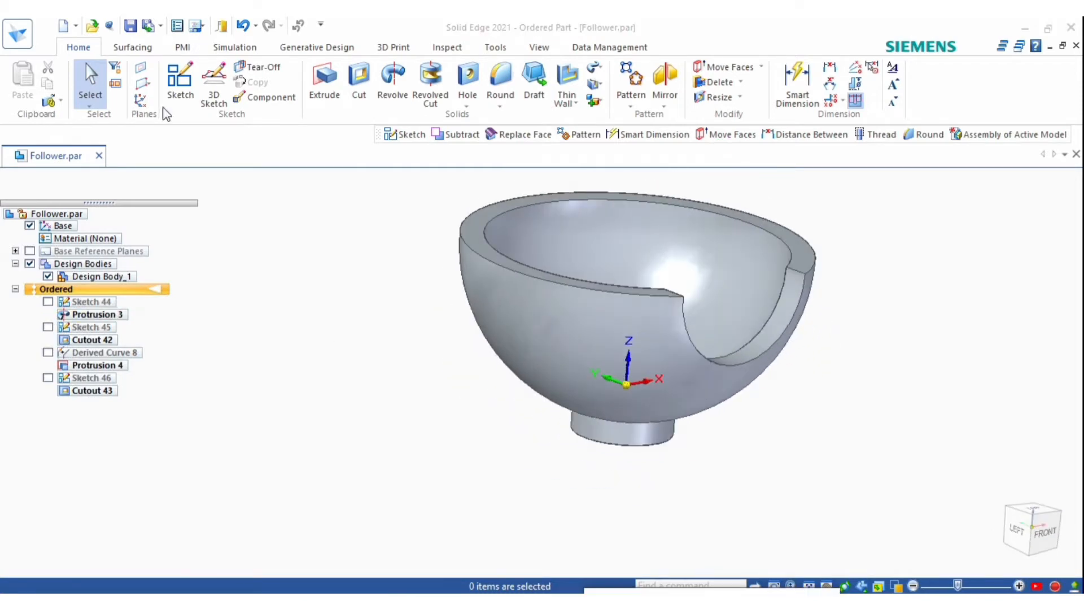
Create an angled reference plane through the vertical Z axis, at 45° to the YZ base plane
click(180, 79)
click(151, 87)
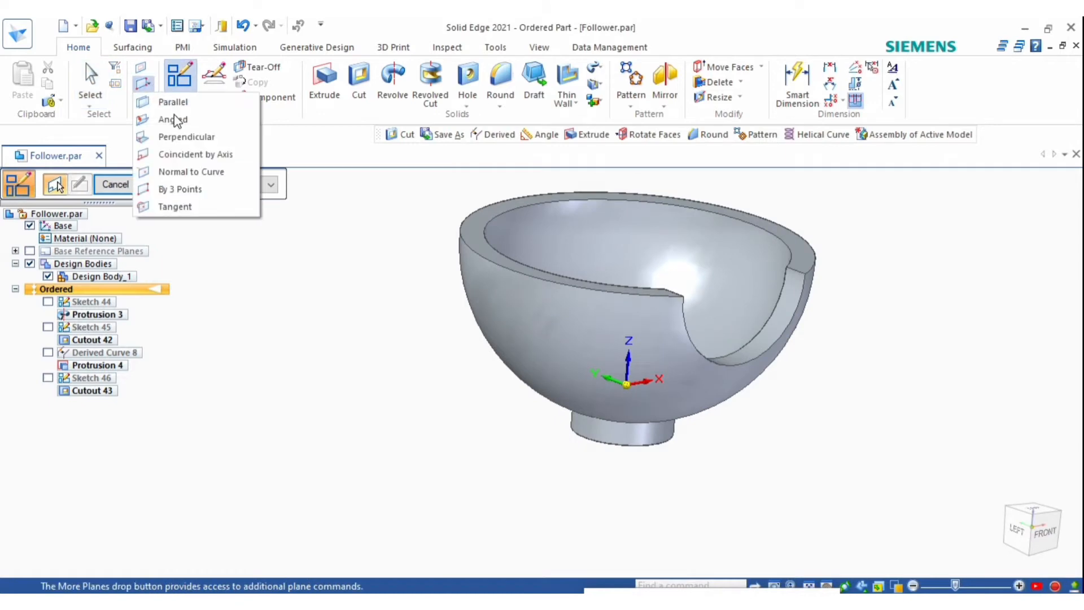
click(169, 119)
middle_drag(852, 330, 791, 456)
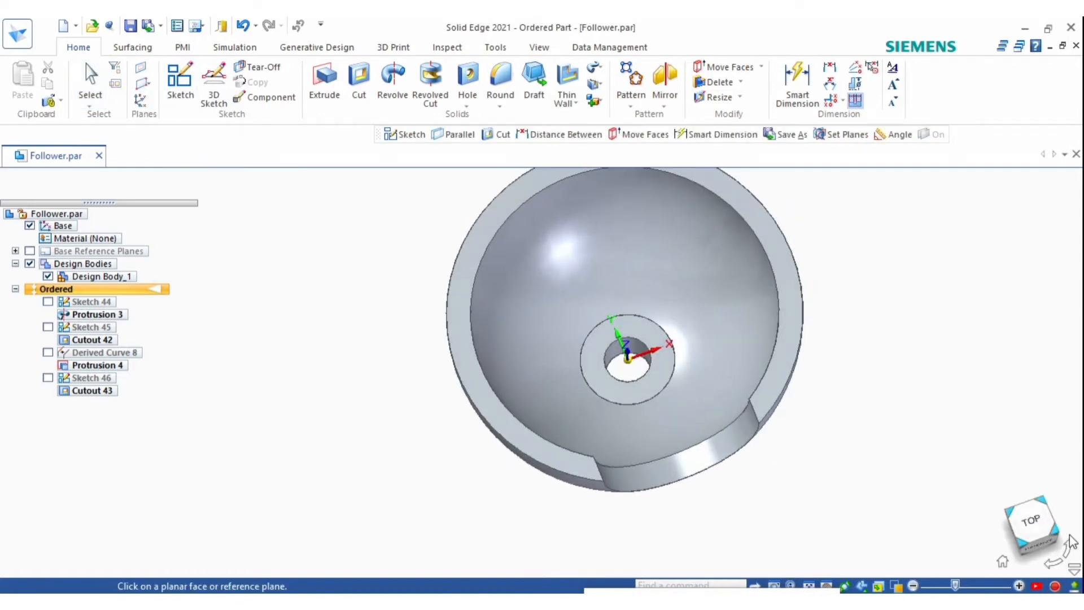
click(1030, 520)
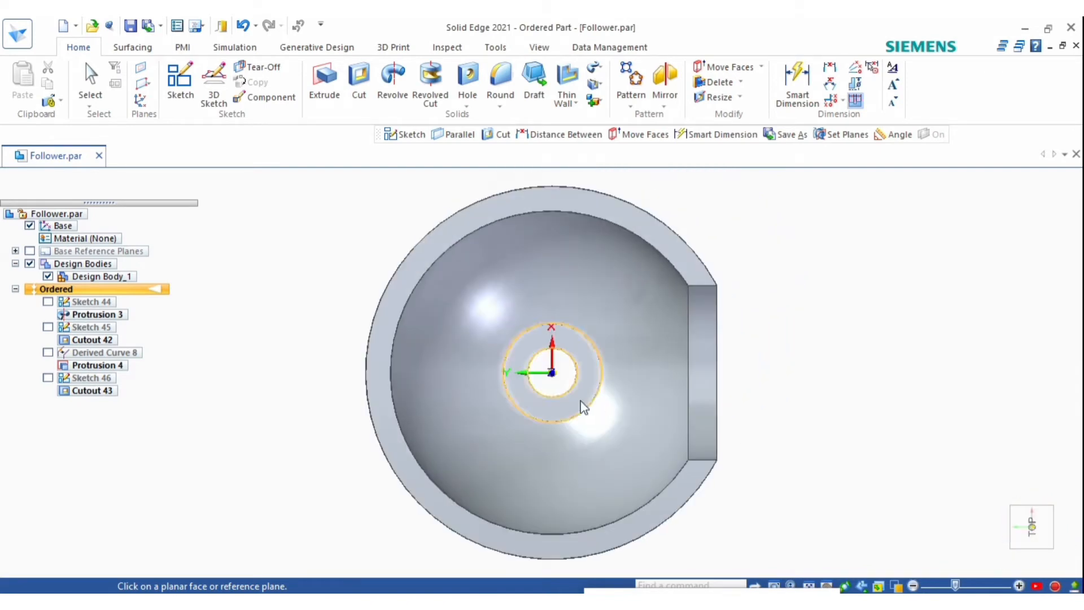
middle_drag(581, 401, 570, 312)
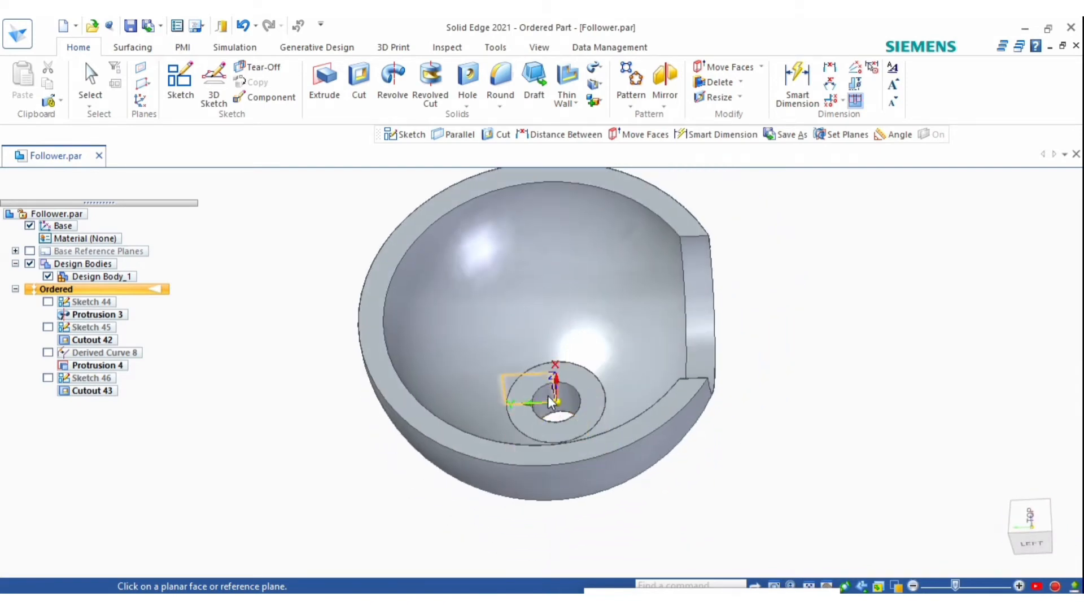
click(580, 410)
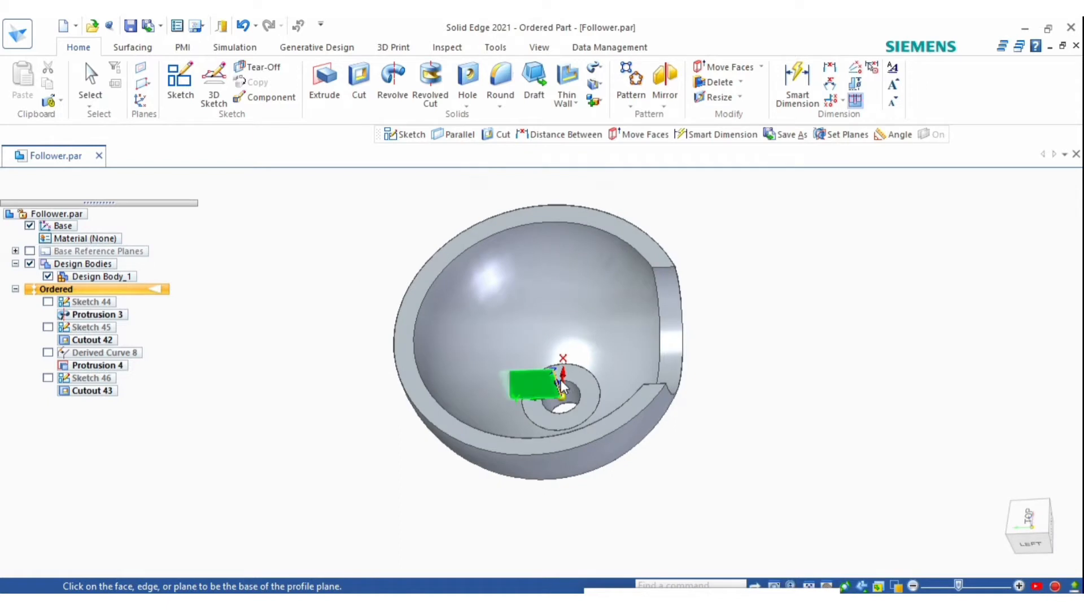
click(553, 385)
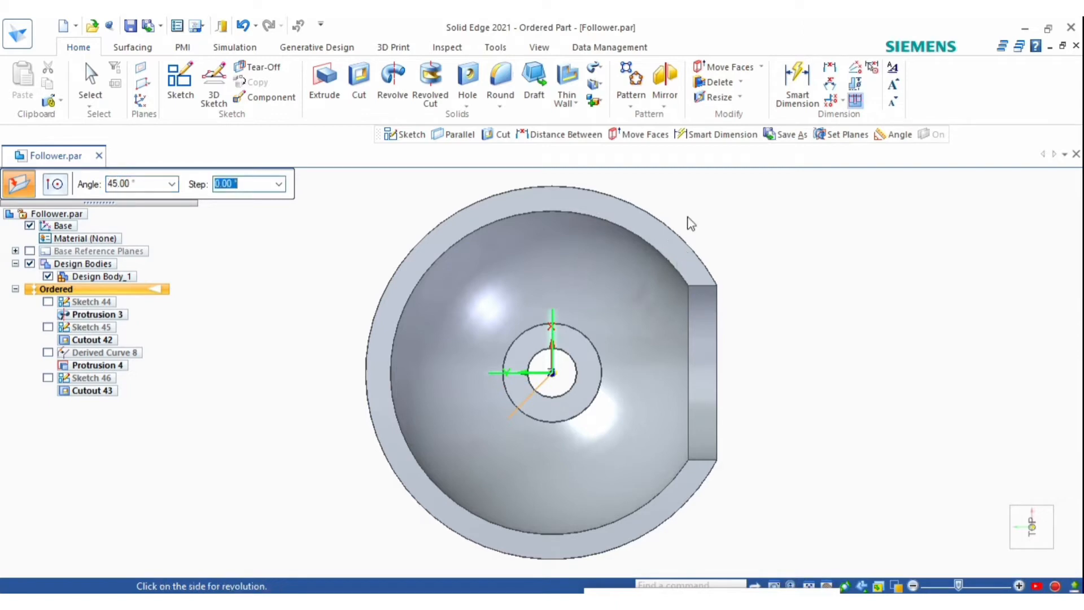
key(Return)
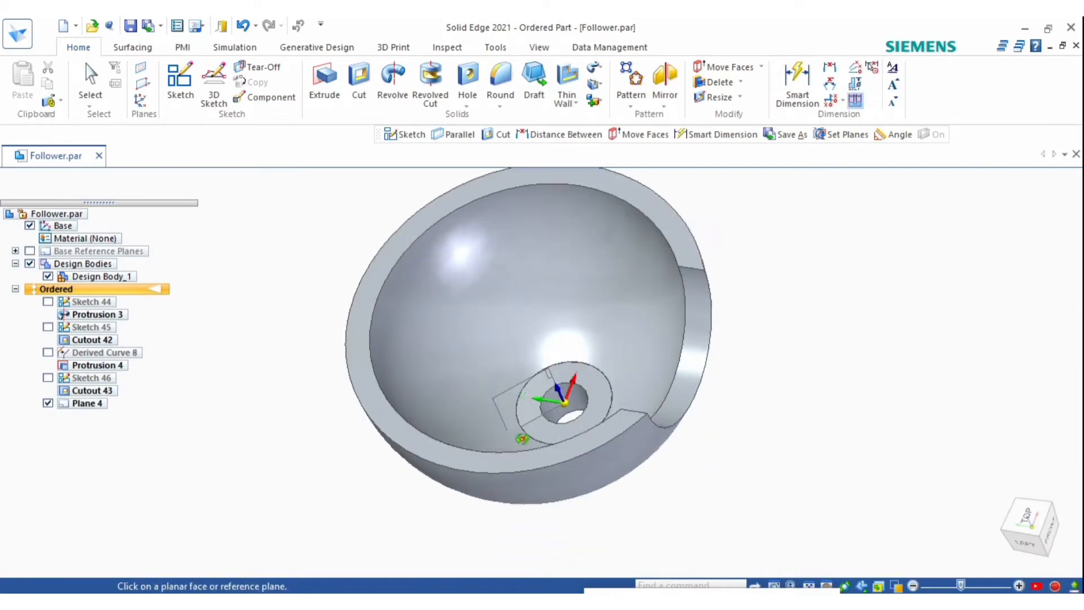
Start a sketch on the 45° plane and draw a 10.1 mm diameter circle centred on the midpoint of the bowl's rim edge
click(180, 79)
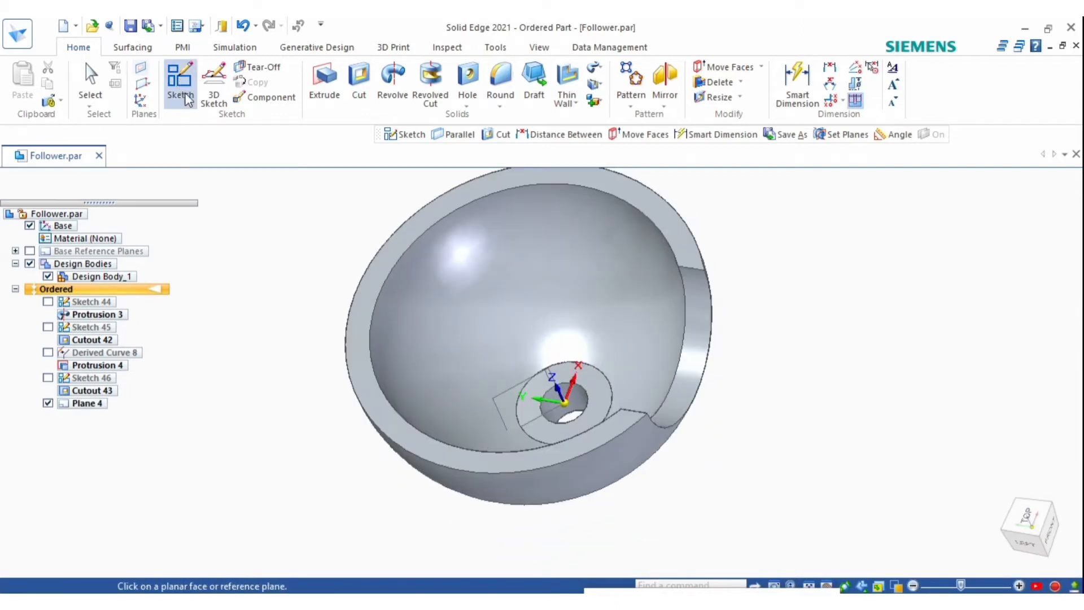
click(507, 395)
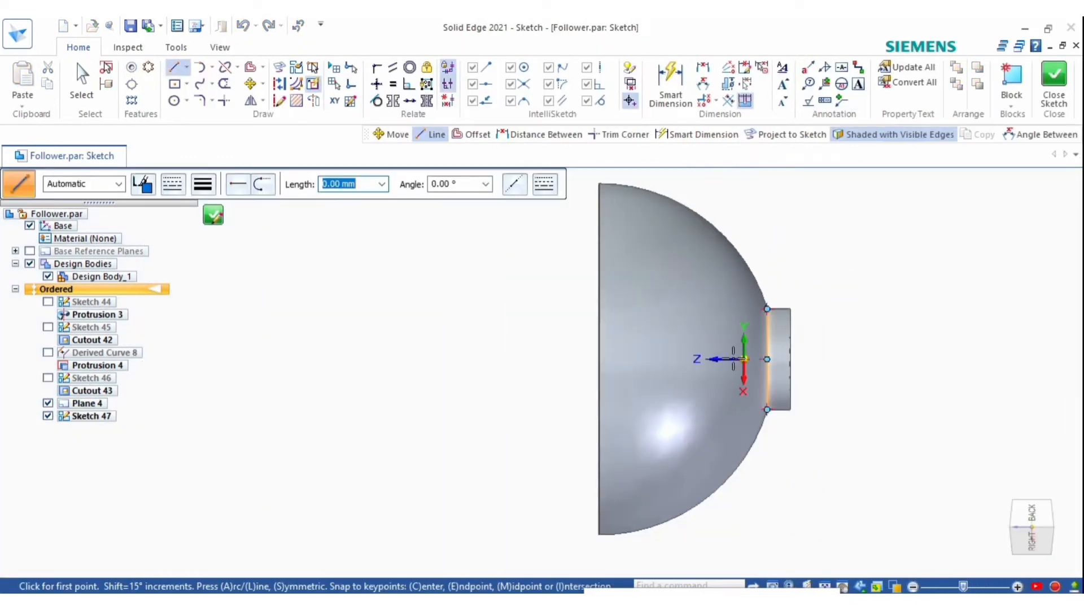
scroll(605, 363, up, 2)
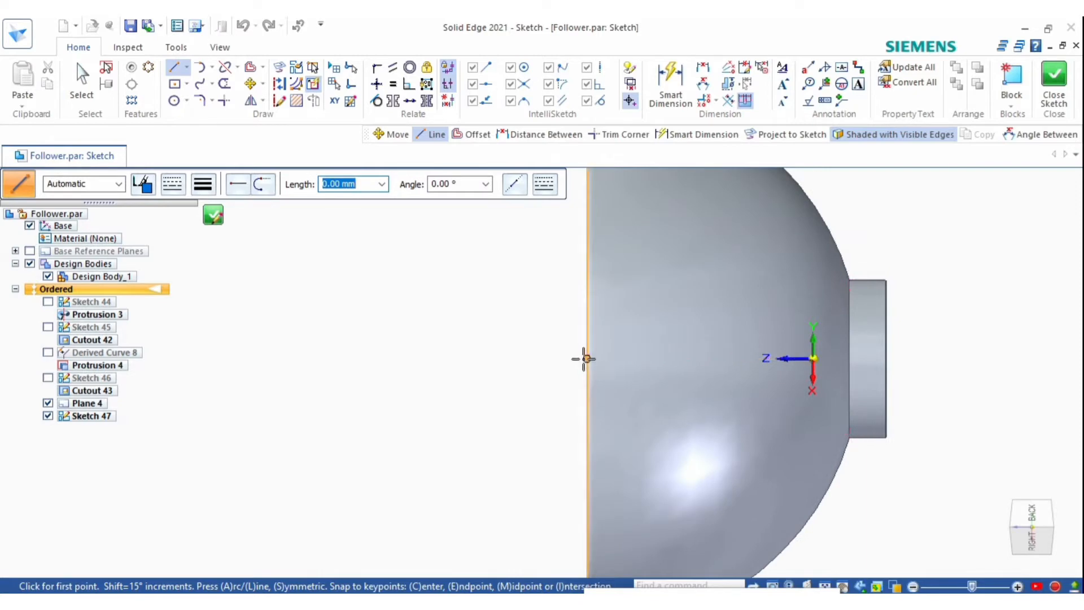
click(175, 100)
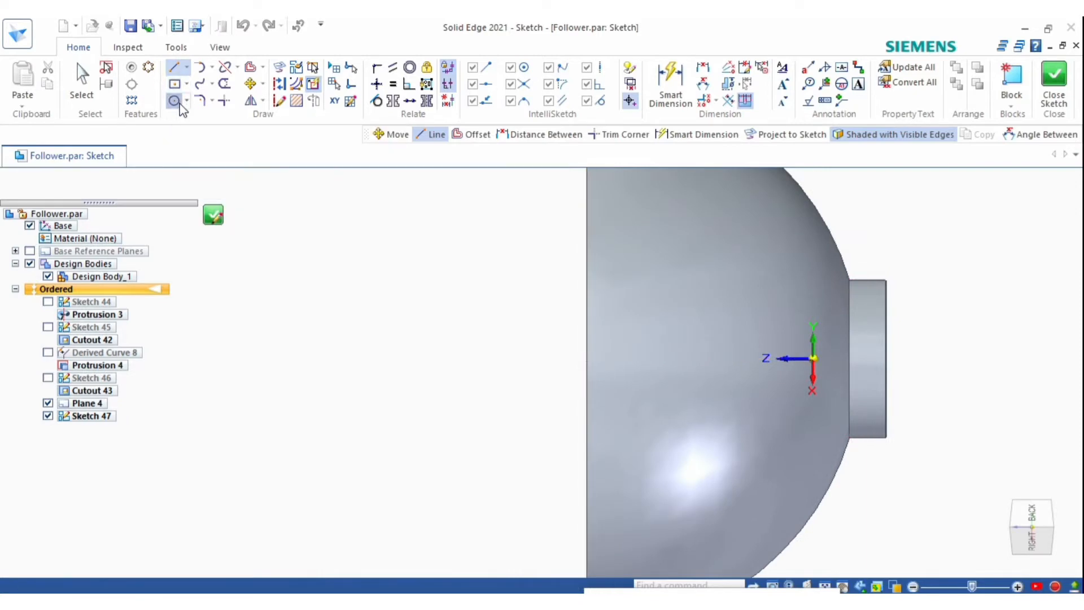
click(238, 69)
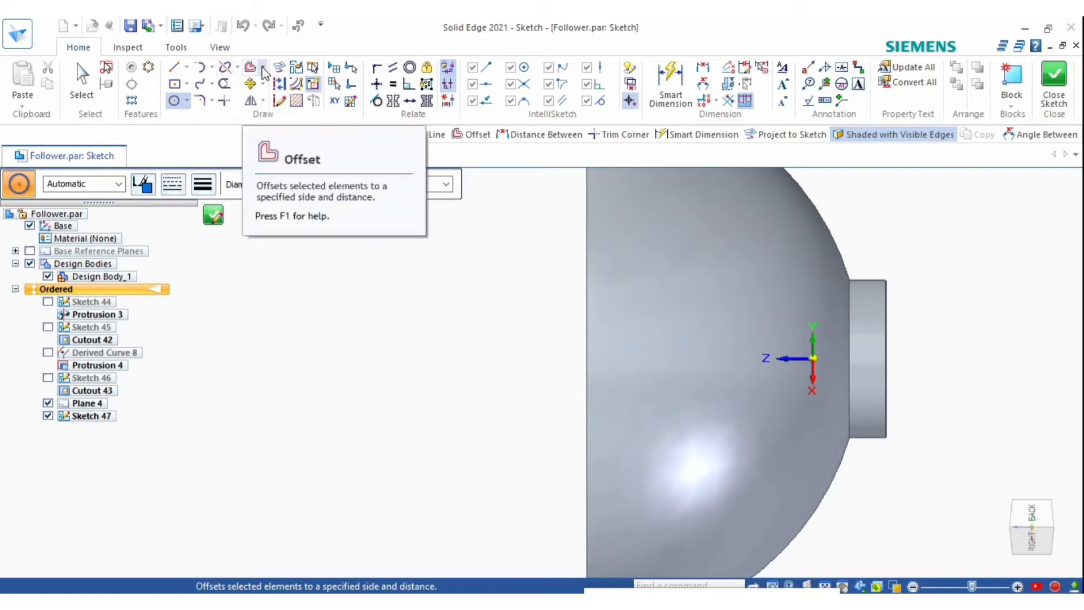
click(264, 69)
click(264, 69)
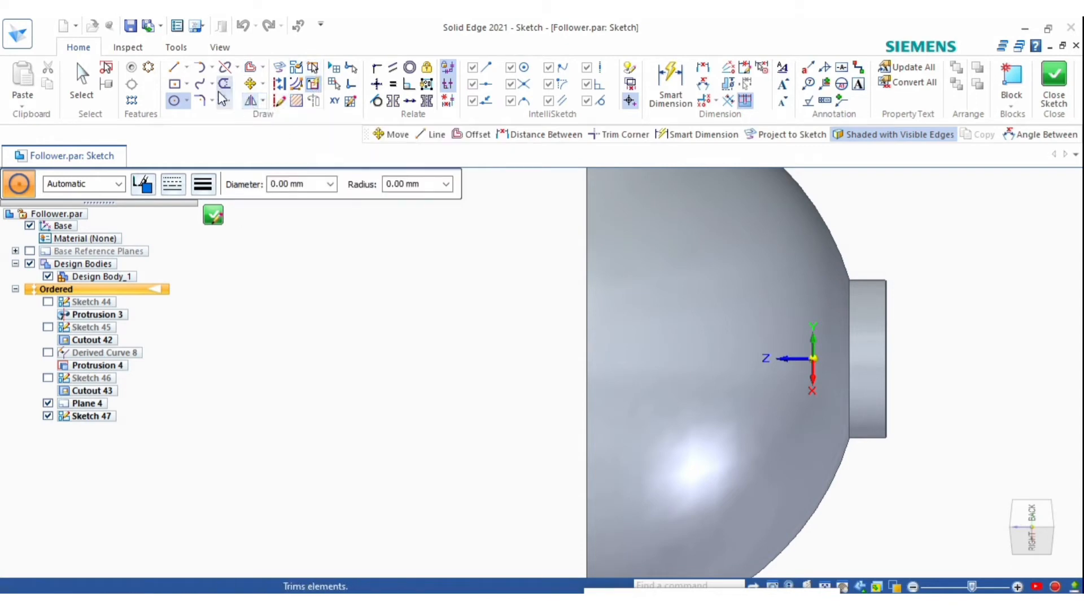
click(188, 102)
click(198, 119)
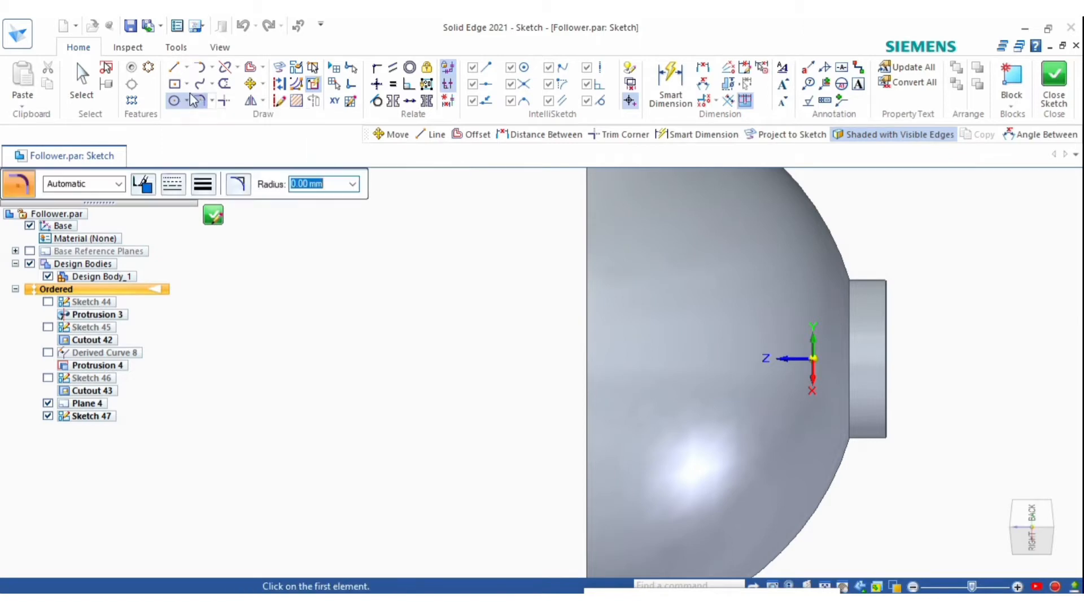
click(587, 358)
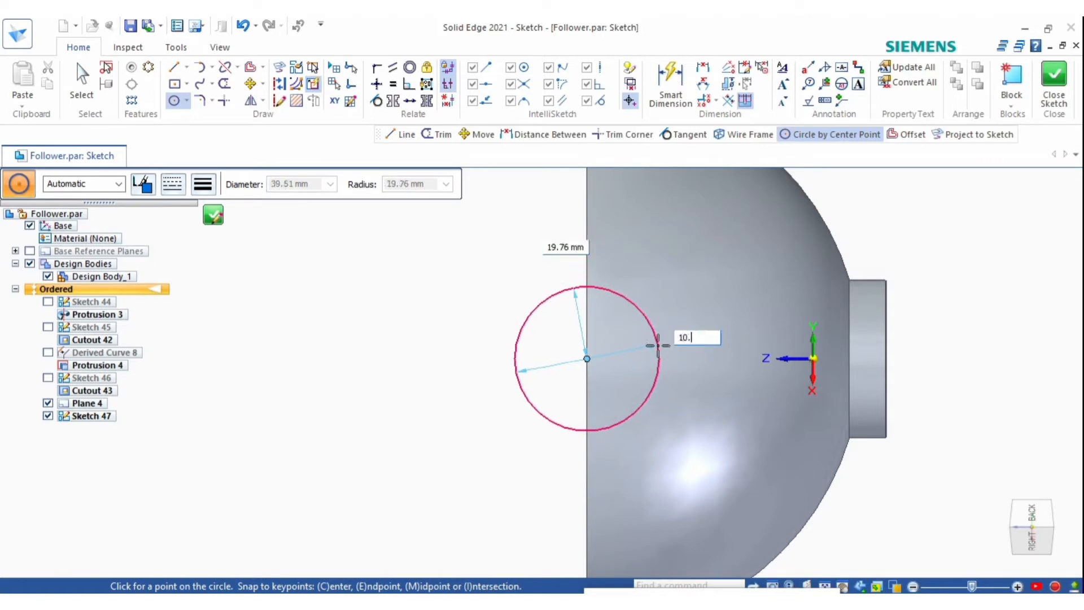
text(10.1)
key(Return)
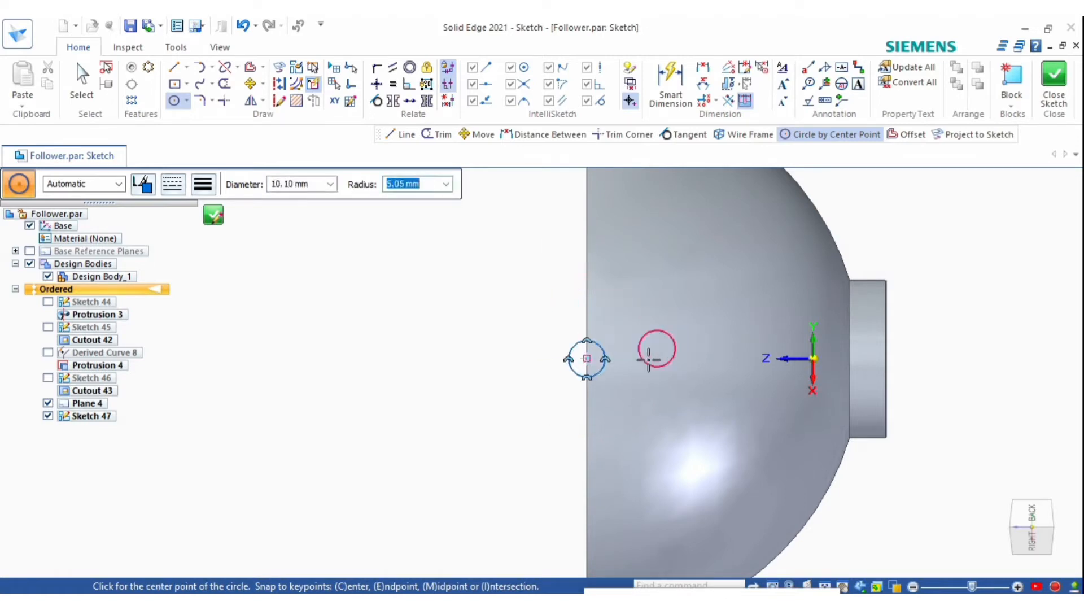
Set the radius of the circle on the rim edge to 10.10 mm
scroll(622, 370, up, 3)
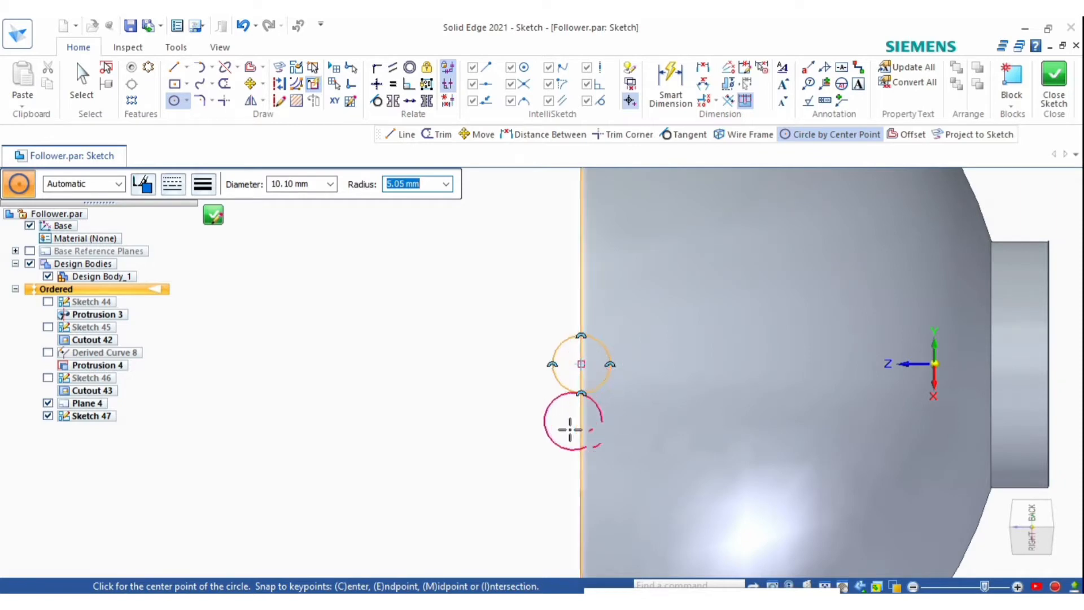
scroll(683, 358, up, 2)
key(Escape)
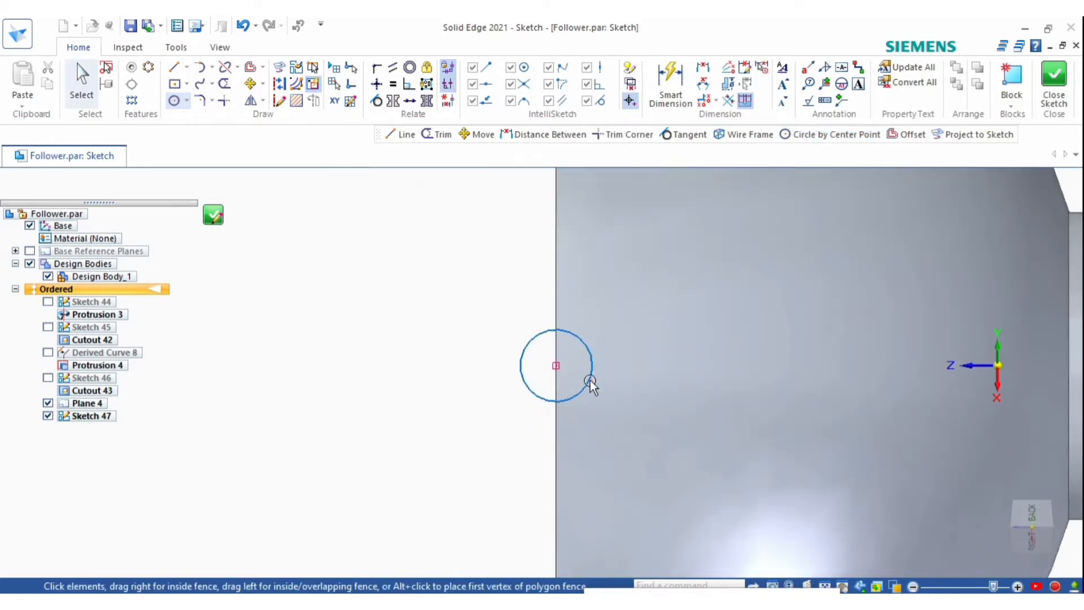
click(591, 380)
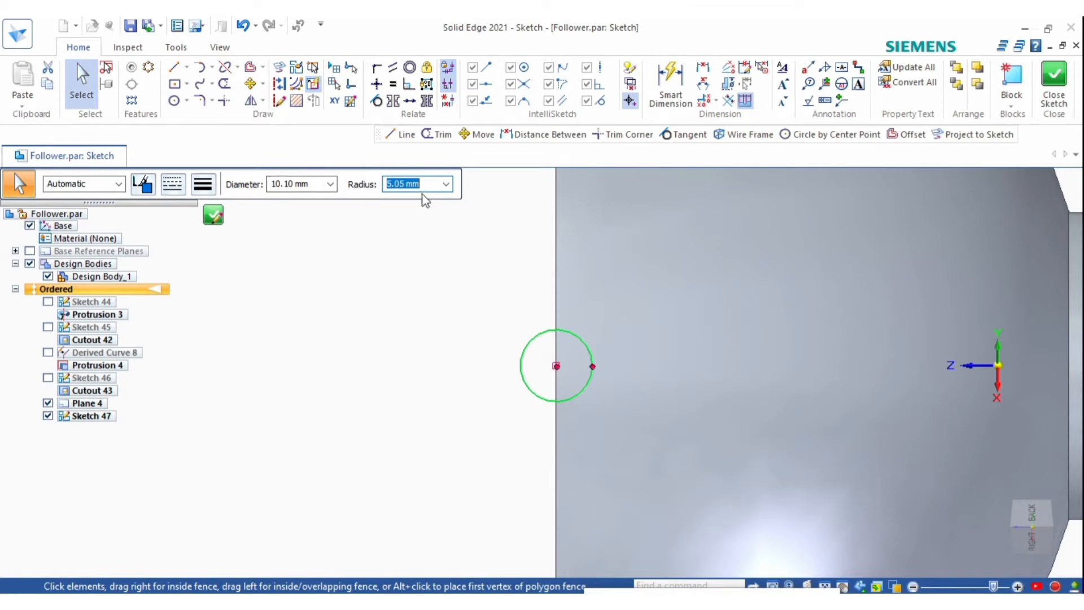
key(Return)
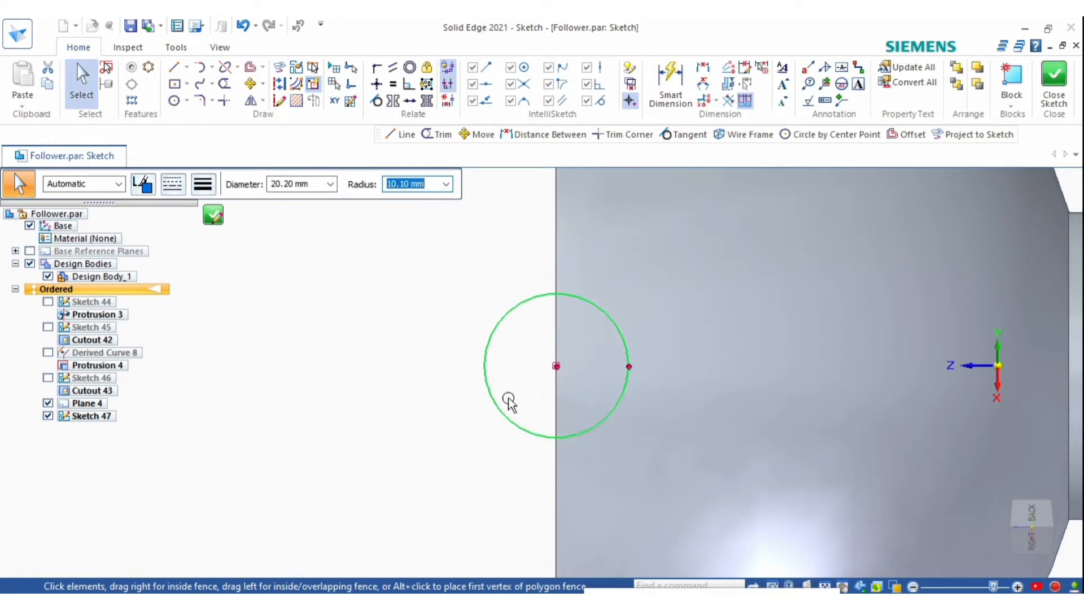
Offset the bowl's rim edge 51 mm toward the foot as a reference line
scroll(514, 395, down, 3)
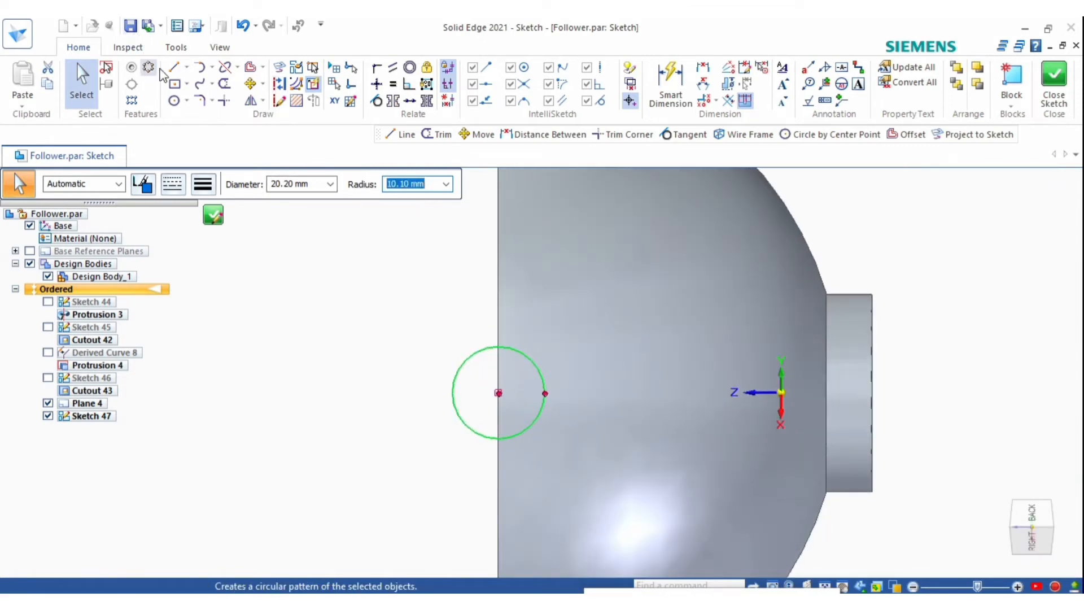
click(187, 68)
key(Escape)
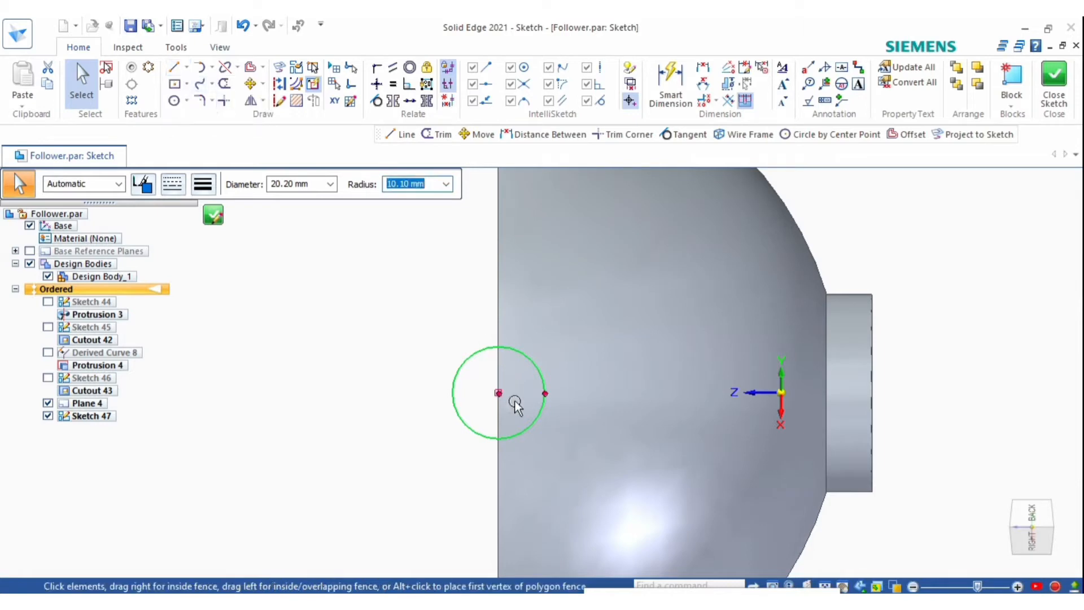
click(173, 67)
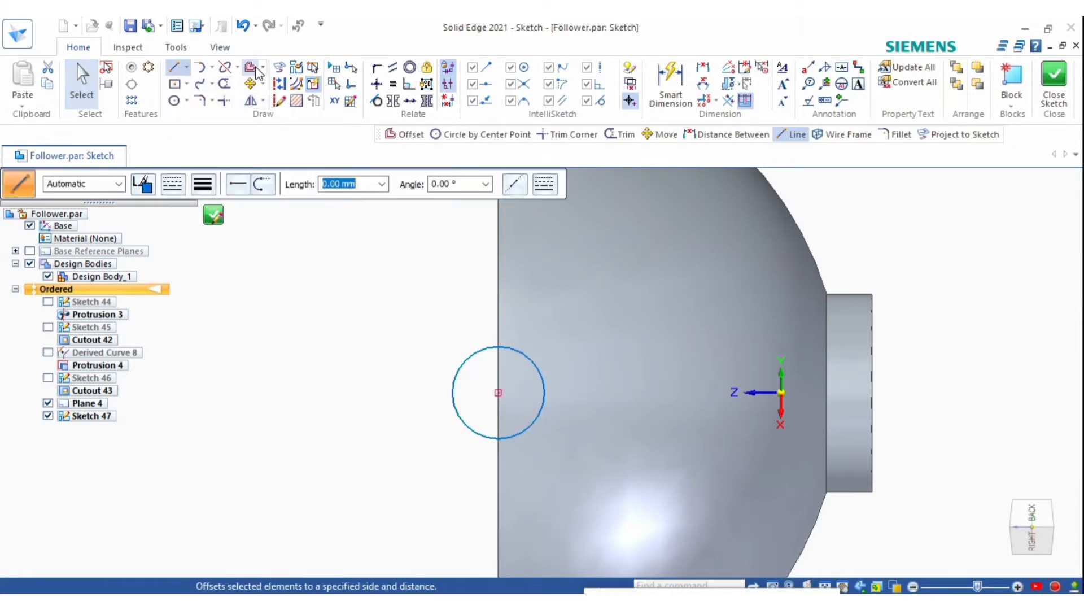
click(256, 69)
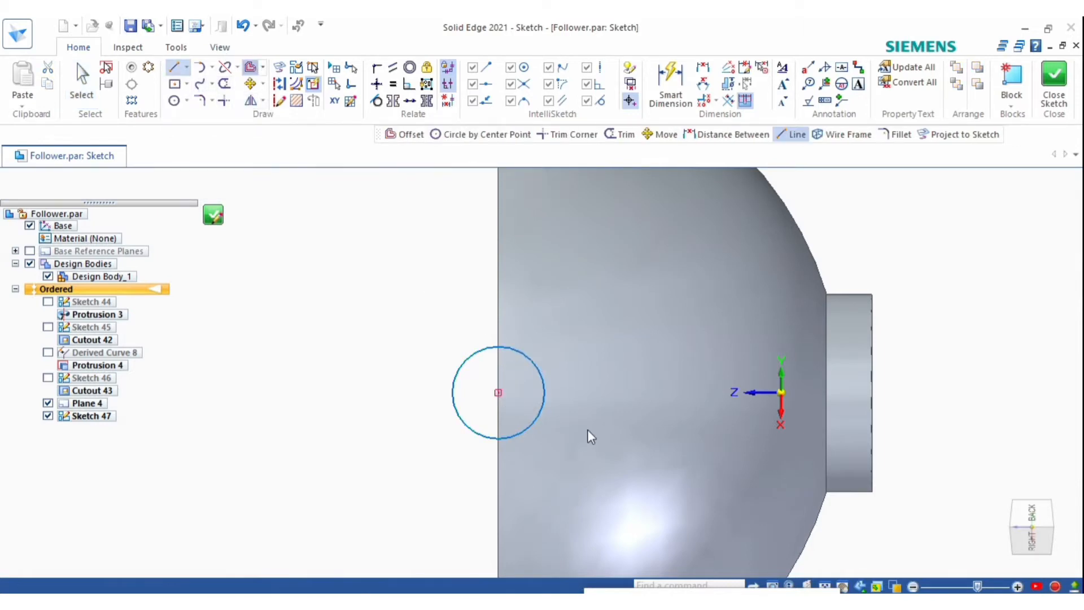
click(510, 323)
text(51)
key(Return)
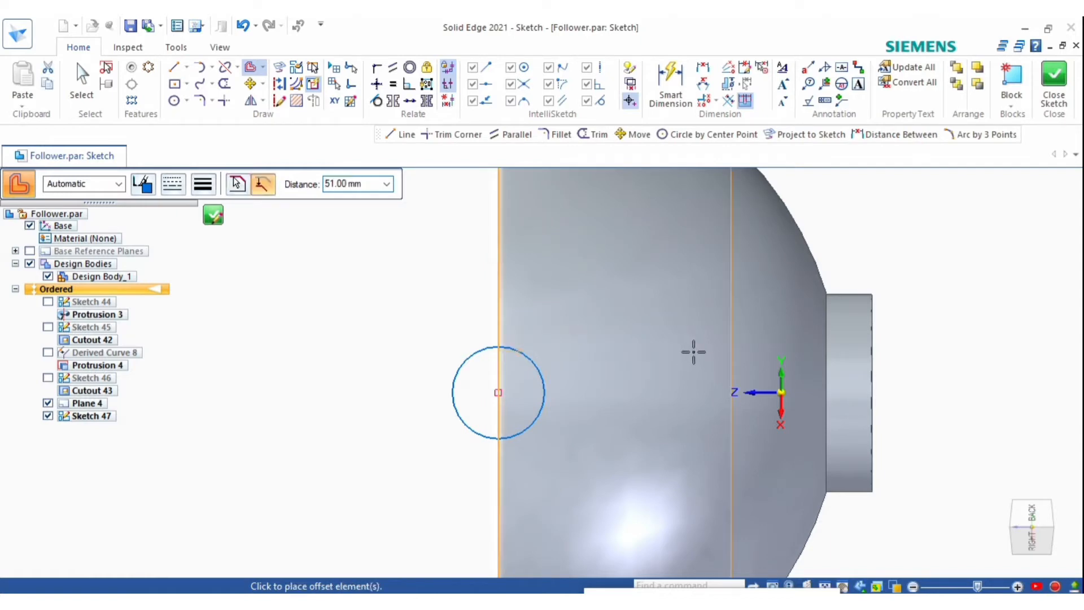
click(693, 352)
Draw a 20.20 mm diameter circle centred on the offset line, level with the first circle's centre
click(174, 100)
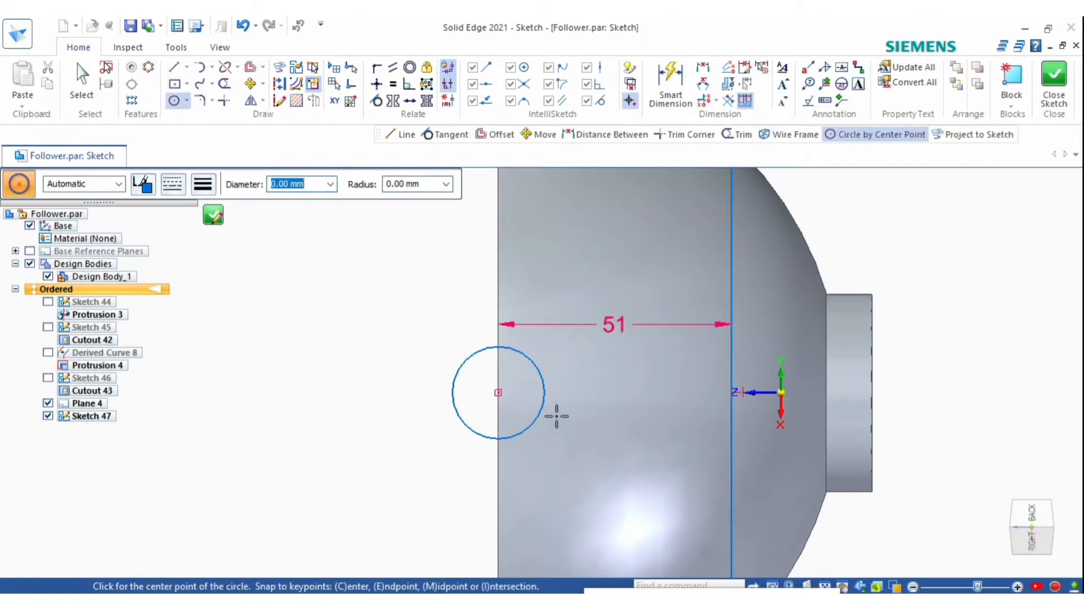
click(500, 393)
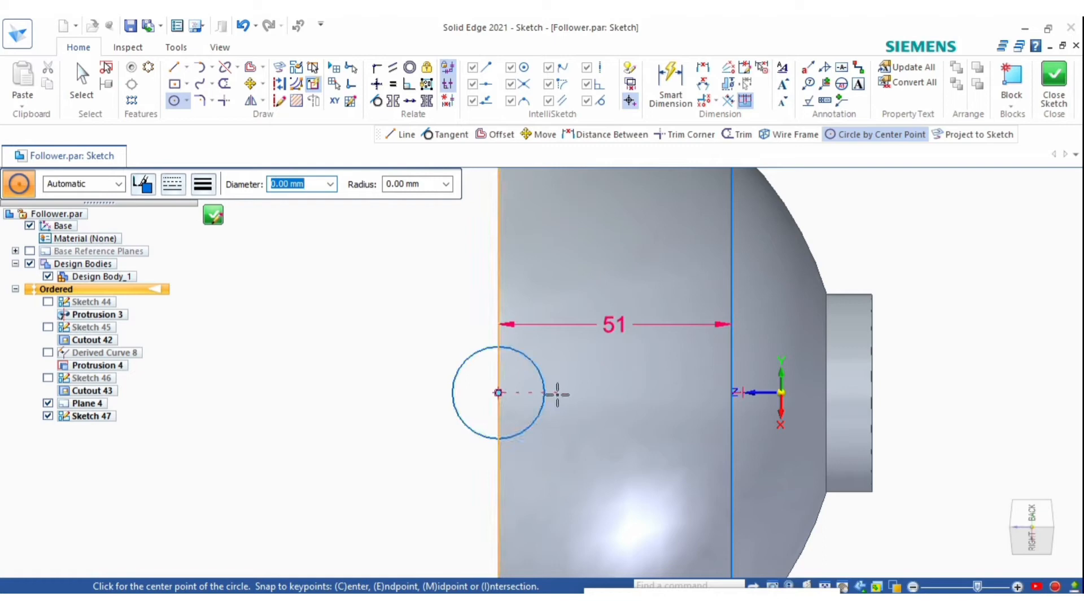
click(731, 392)
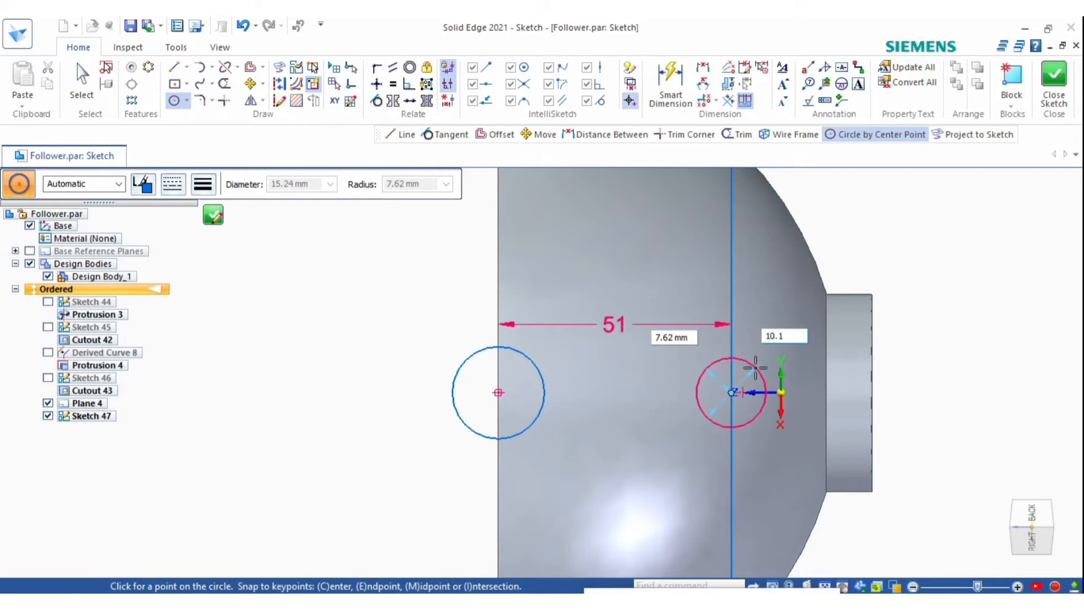
key(Return)
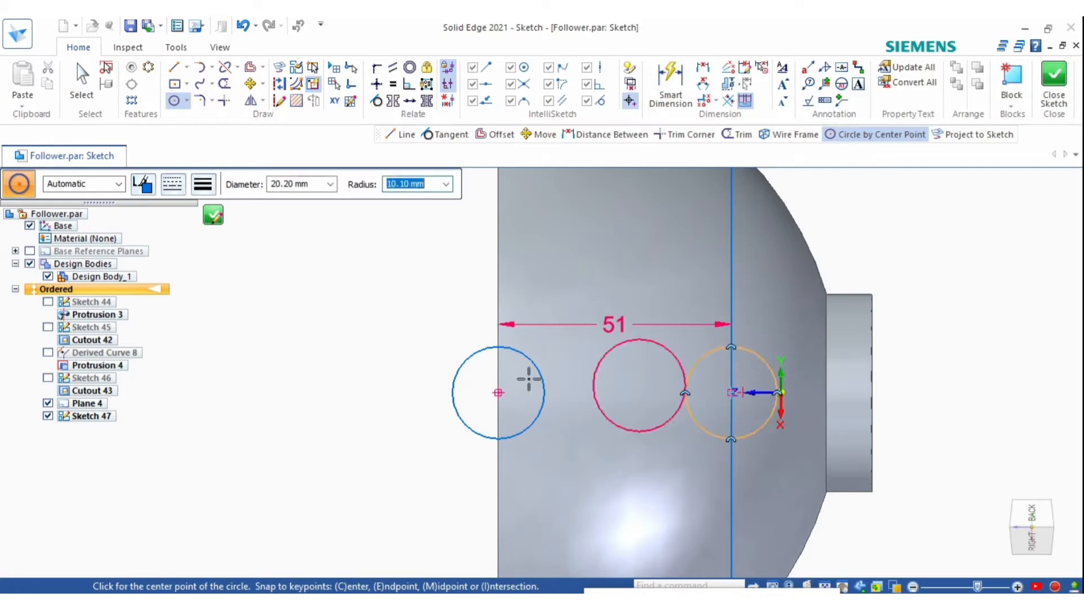
Connect the two circles with two parallel 51 mm tangent lines between their matching outer quadrant points
click(172, 69)
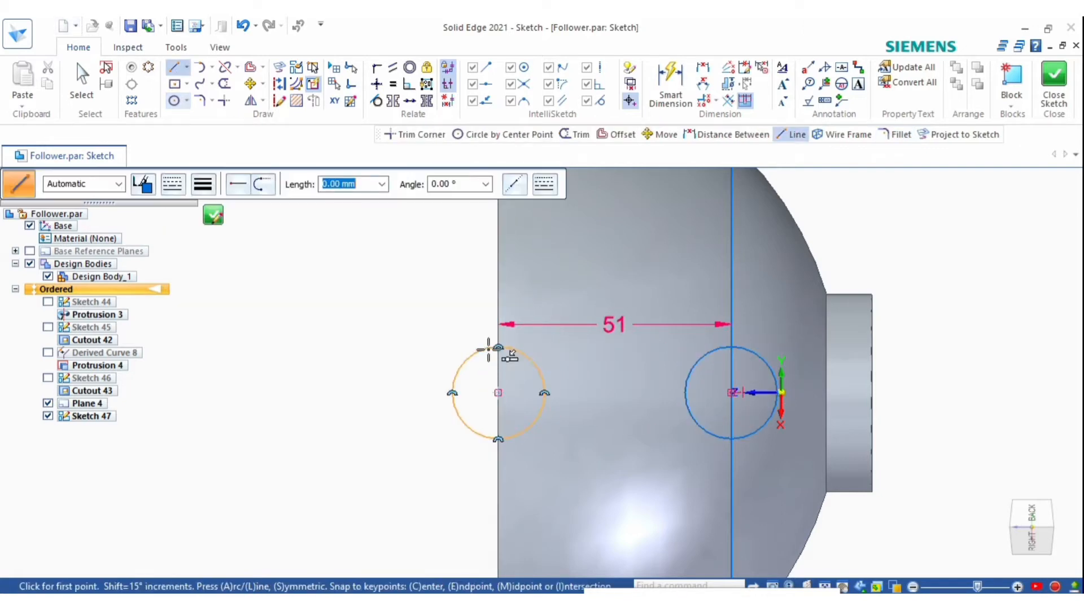
click(498, 346)
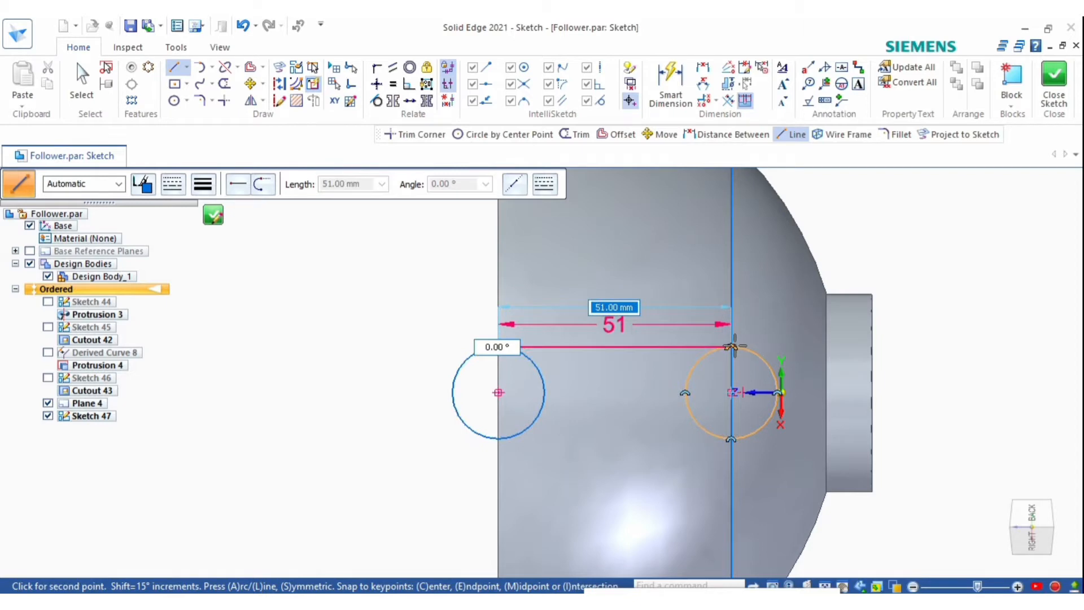
click(732, 346)
click(499, 439)
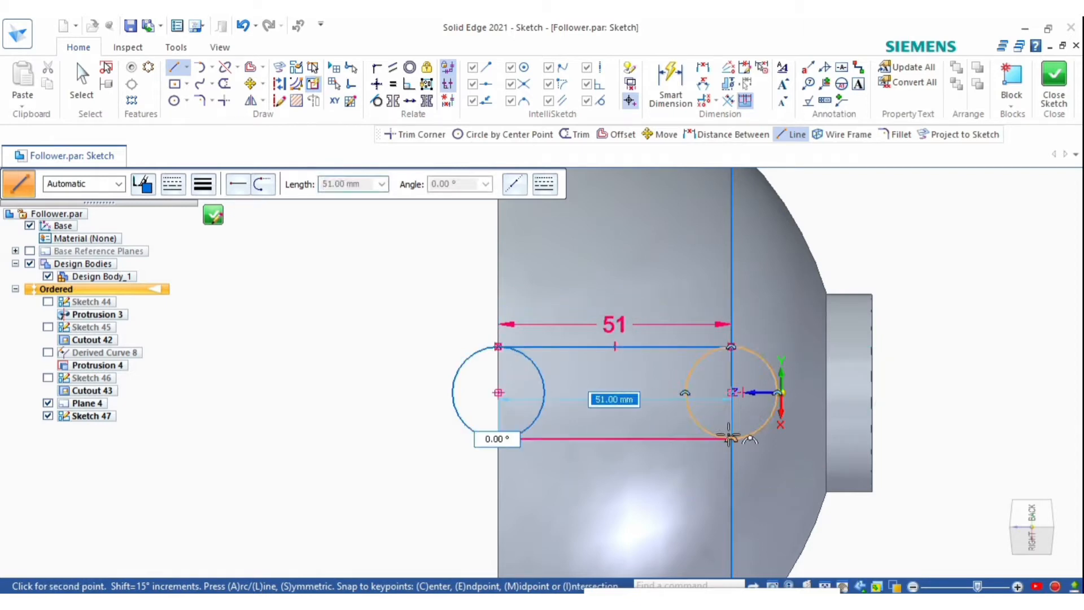
click(732, 439)
key(Escape)
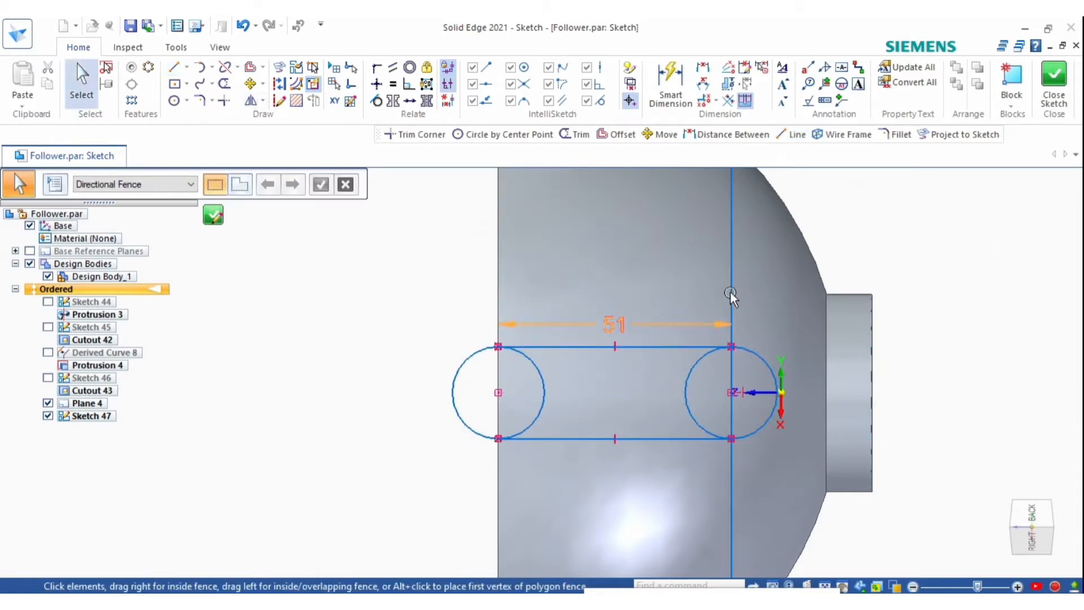
Reduce the sketch to a slot outline by deleting the offset line and trimming the circles' inner arcs, and close the sketch
click(733, 283)
key(Delete)
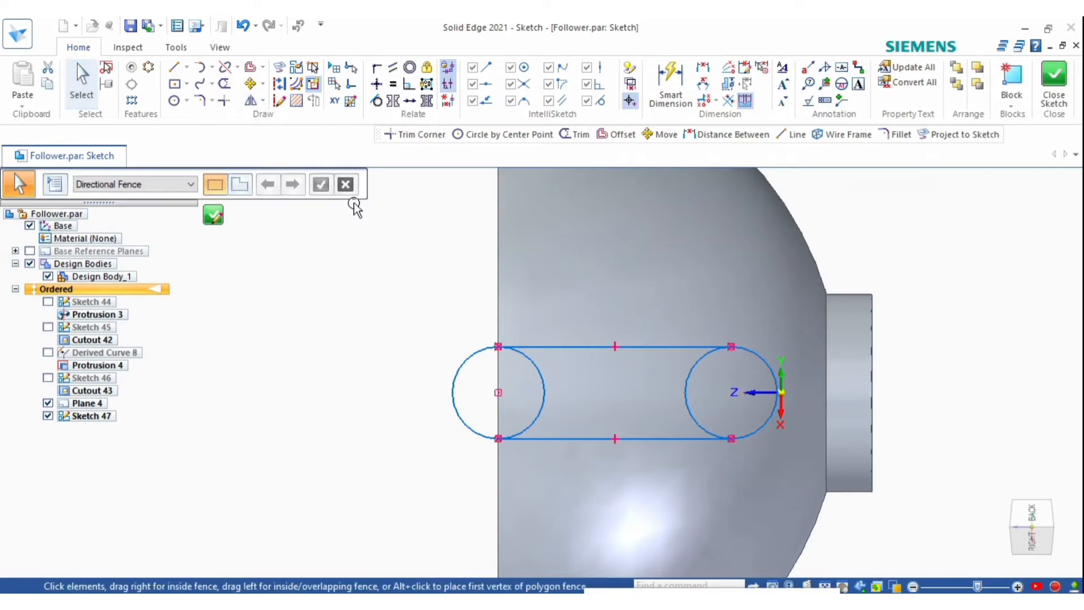
click(224, 84)
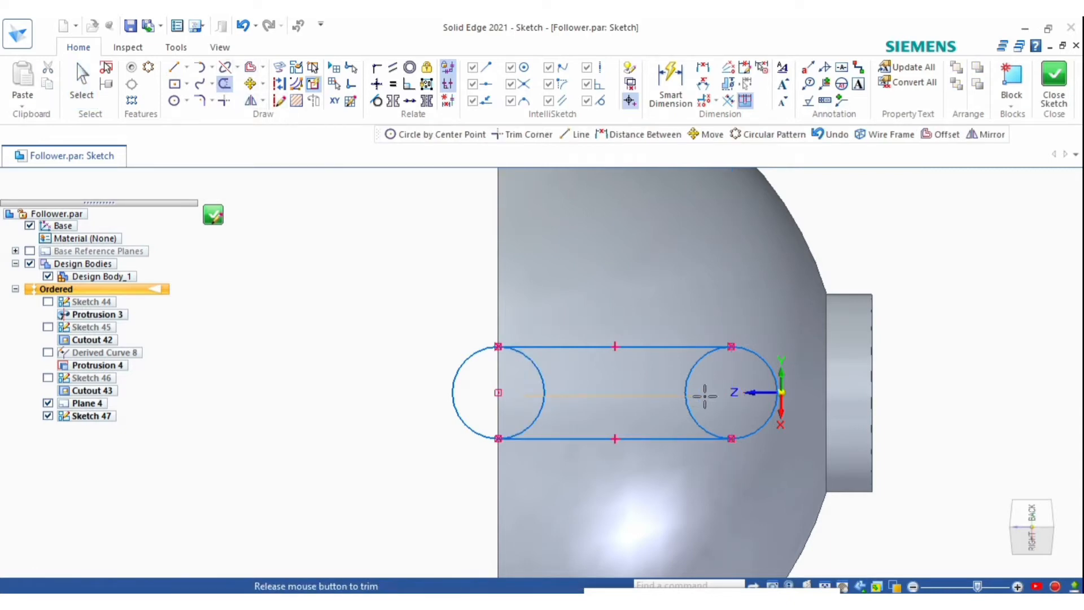
scroll(684, 414, down, 2)
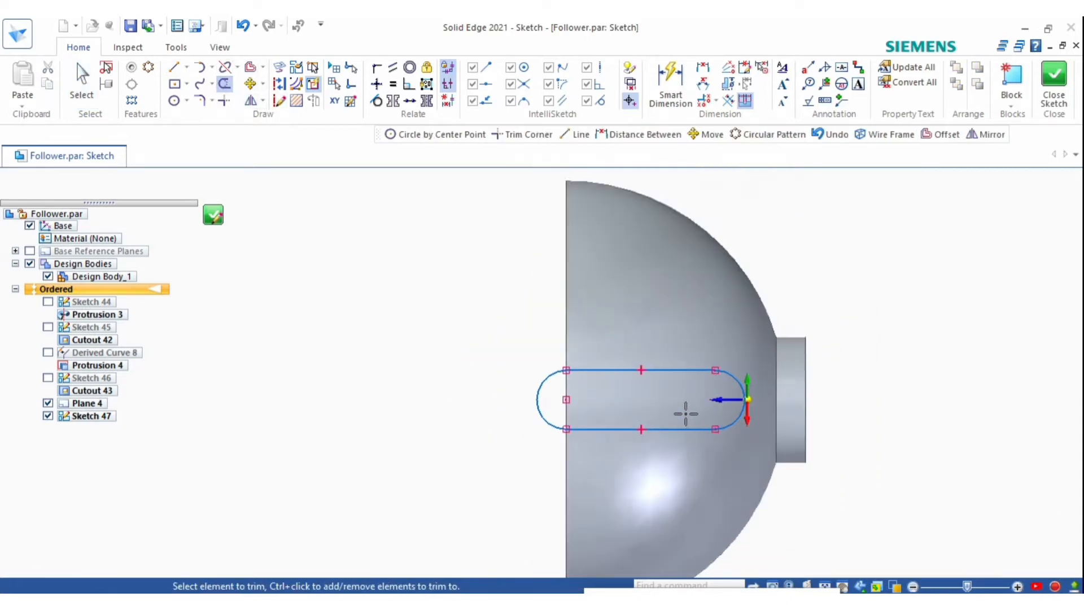
click(214, 215)
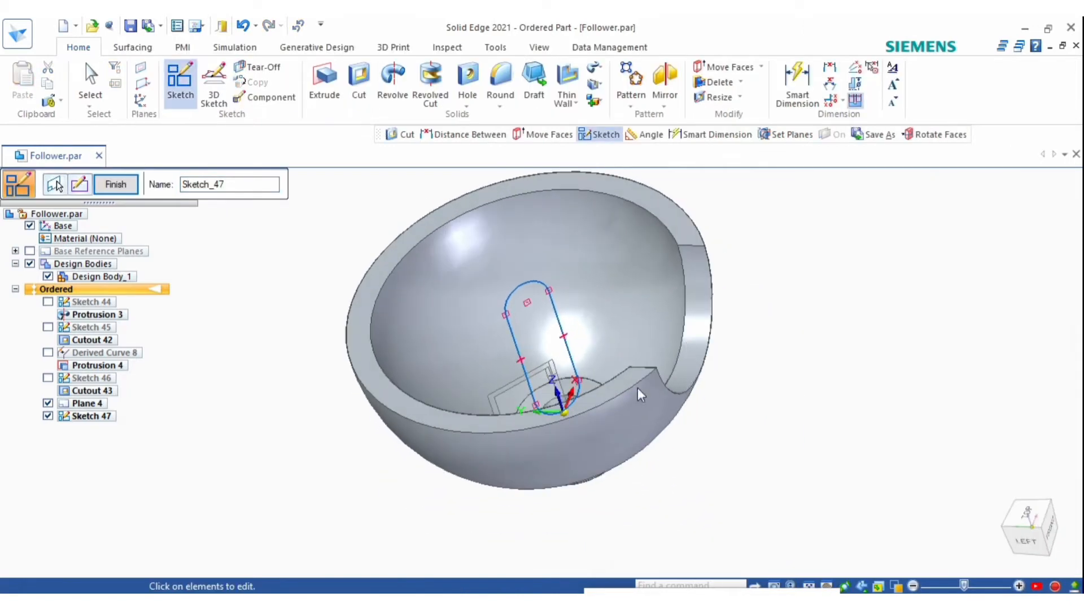
Cut the slot profile about 92 mm to one side of the angled plane, through the bowl's wall
click(56, 185)
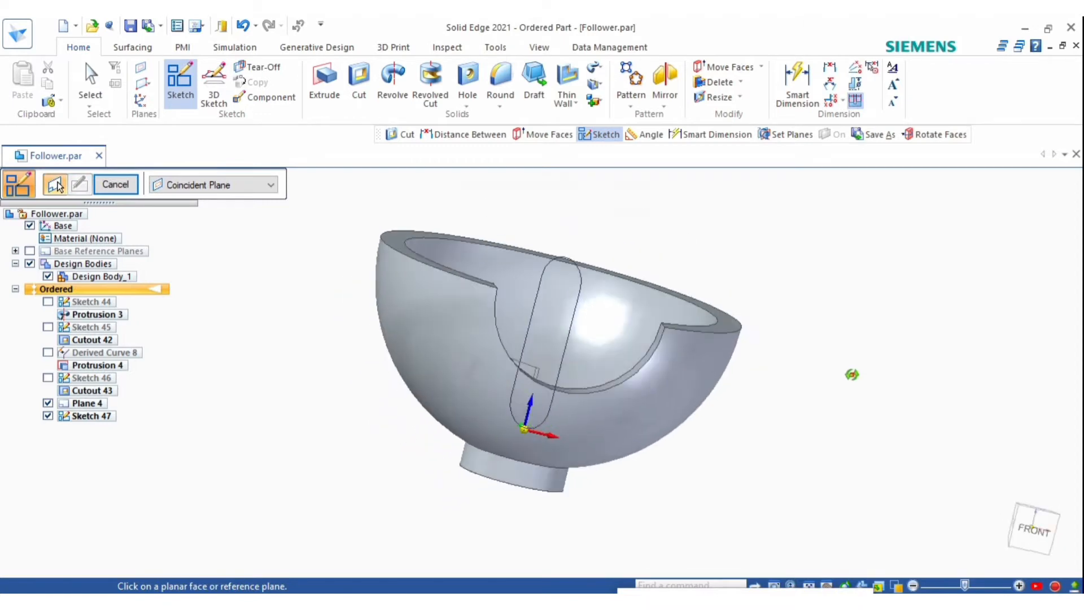
middle_drag(915, 467, 482, 271)
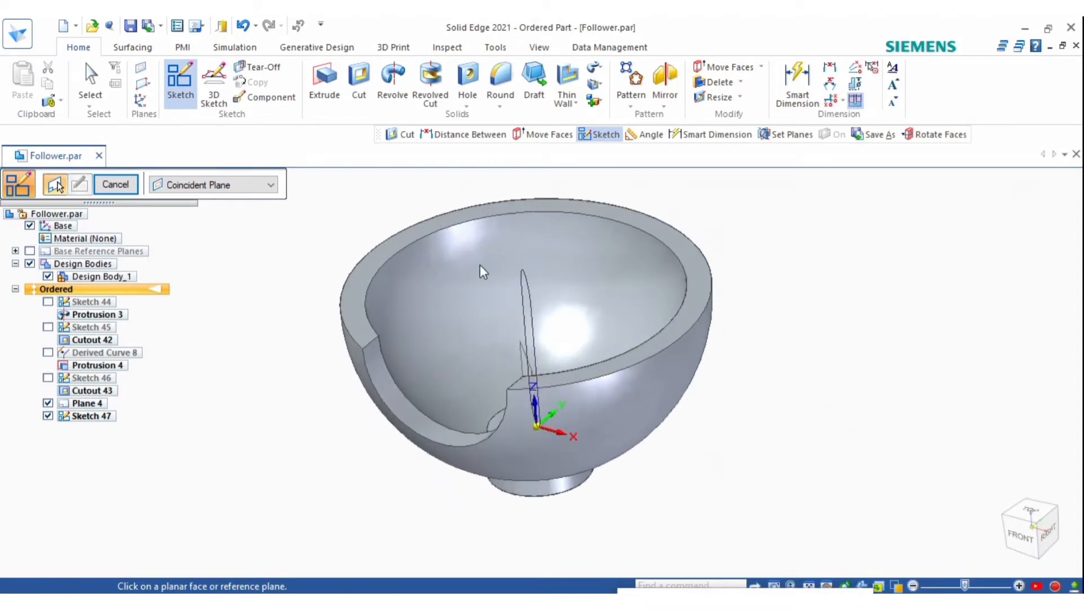
click(360, 73)
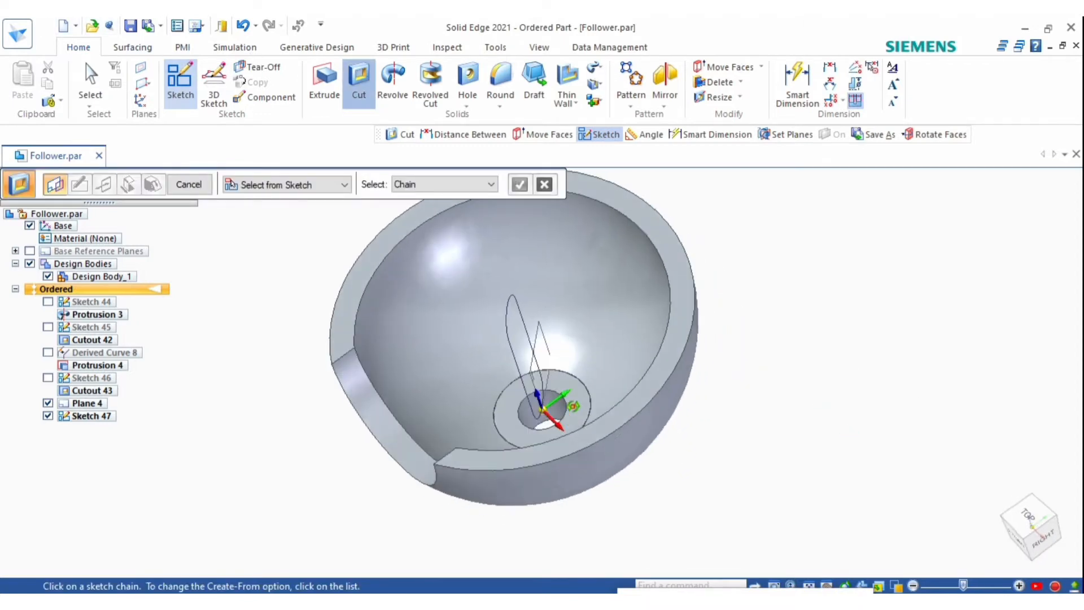
click(521, 343)
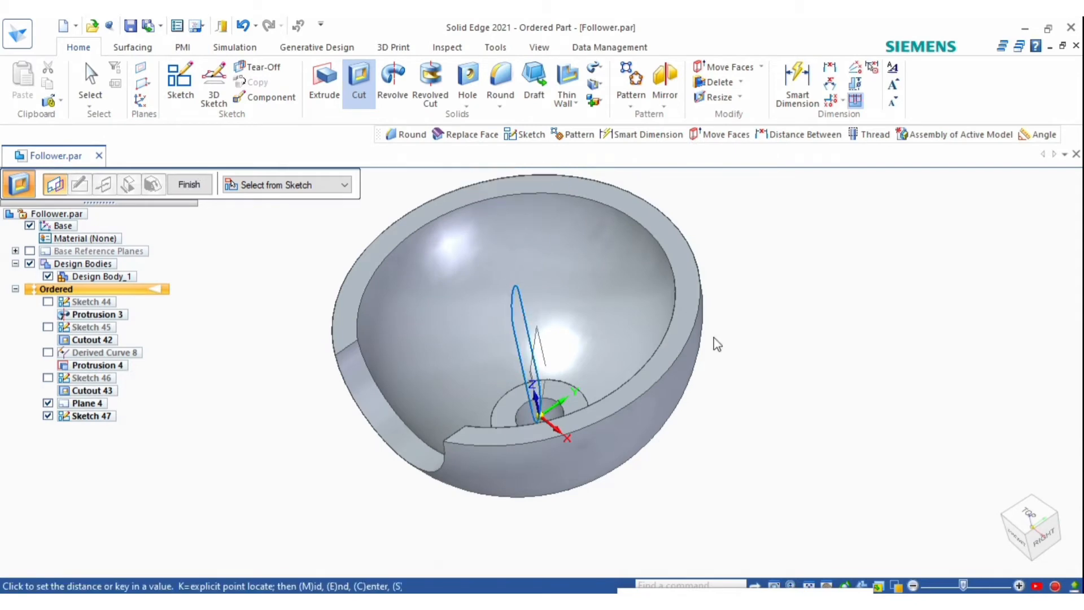
click(739, 337)
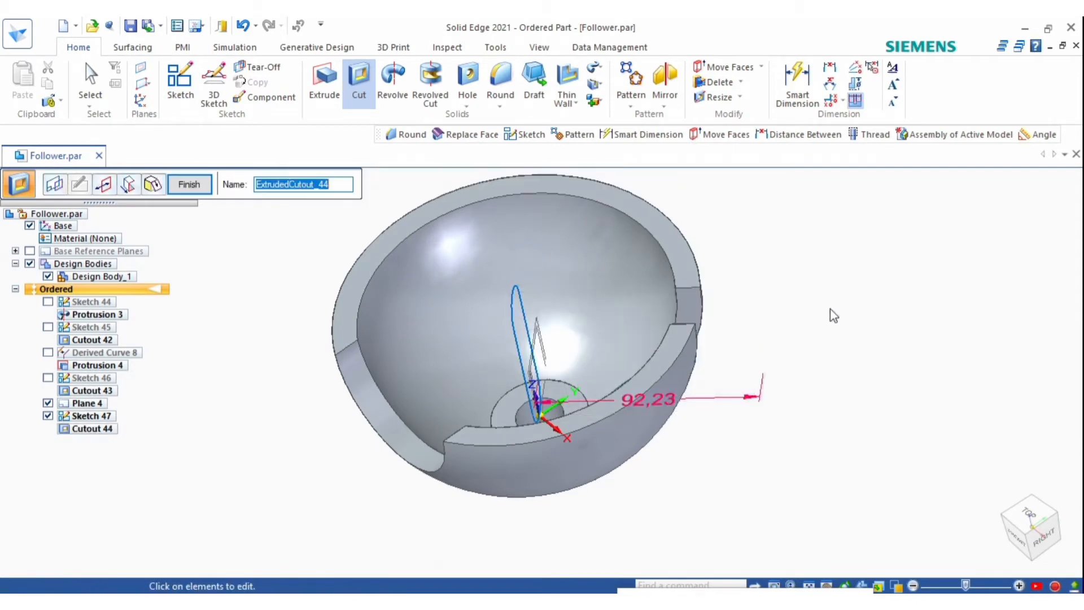
Finish the slot cutout and hide the angled plane and the slot sketch
middle_drag(629, 346, 717, 346)
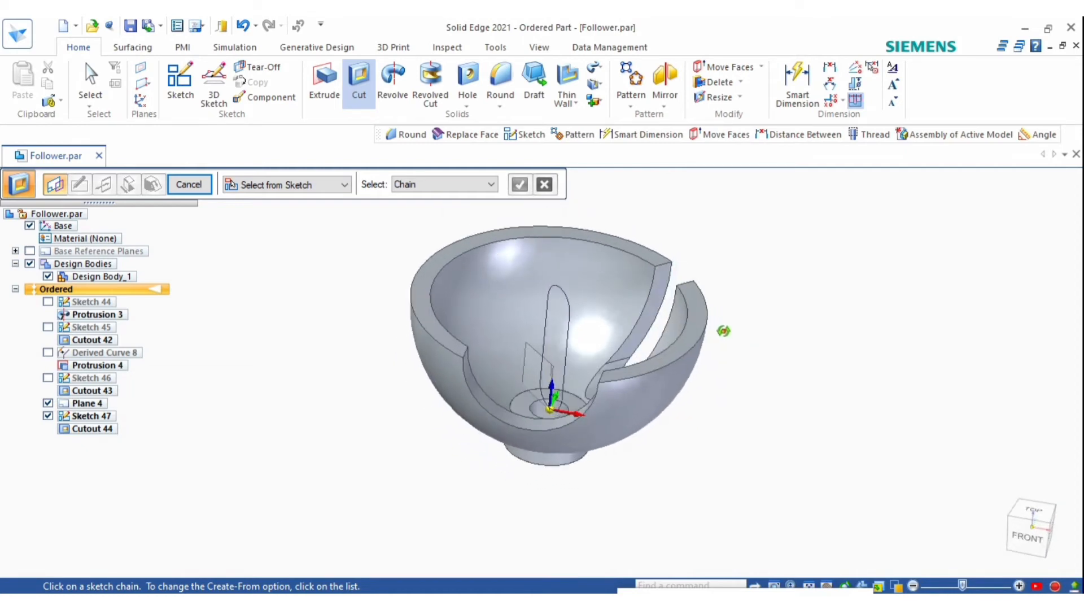
key(Escape)
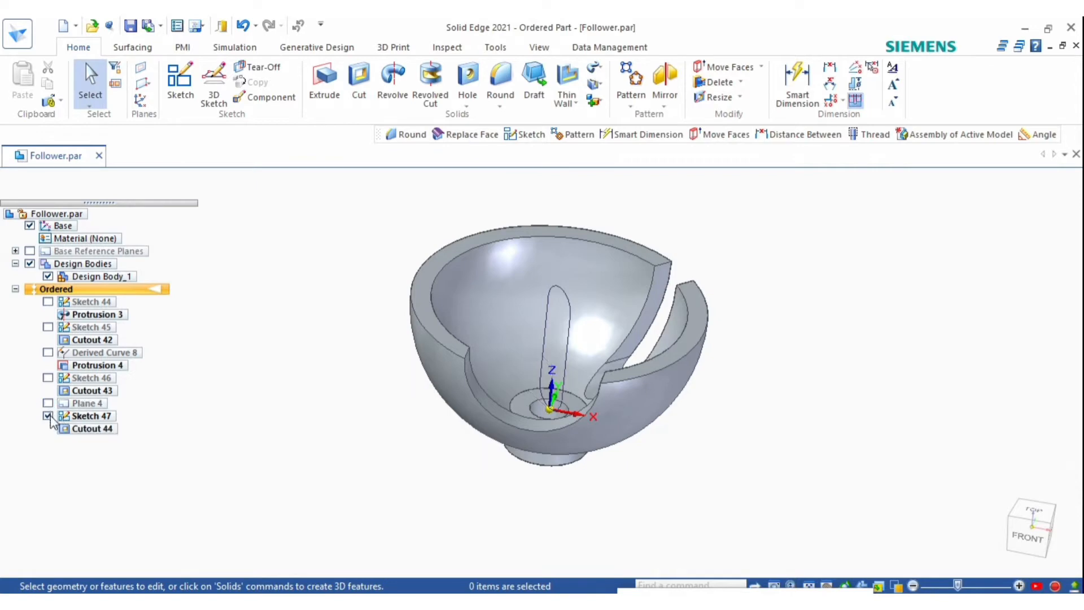
click(48, 415)
middle_drag(765, 293, 682, 327)
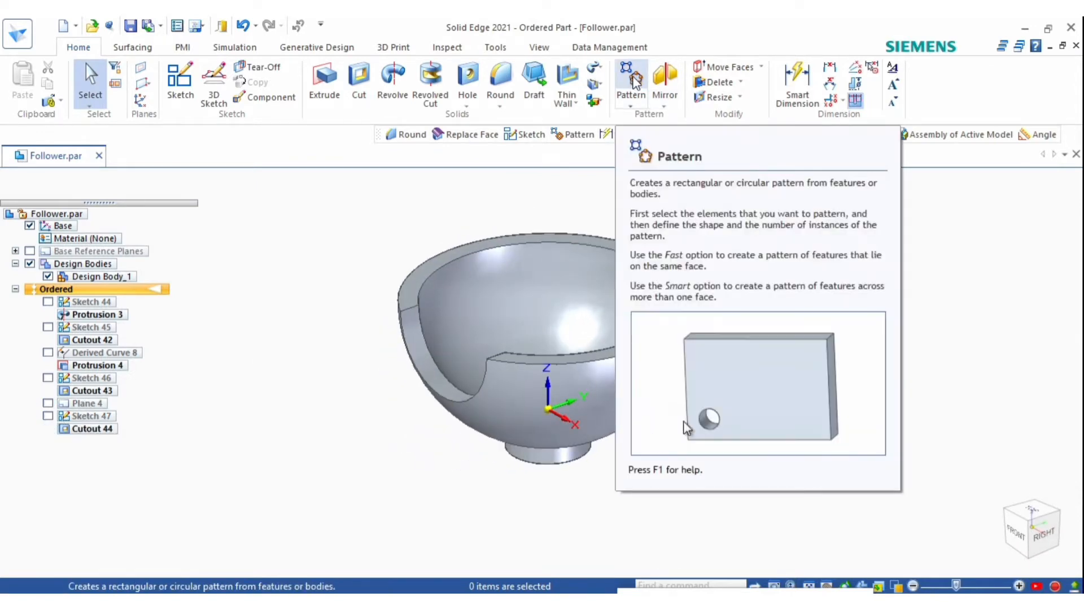
Start a feature pattern and accept the circular side cutout and the wall slot cutout as its features
click(636, 83)
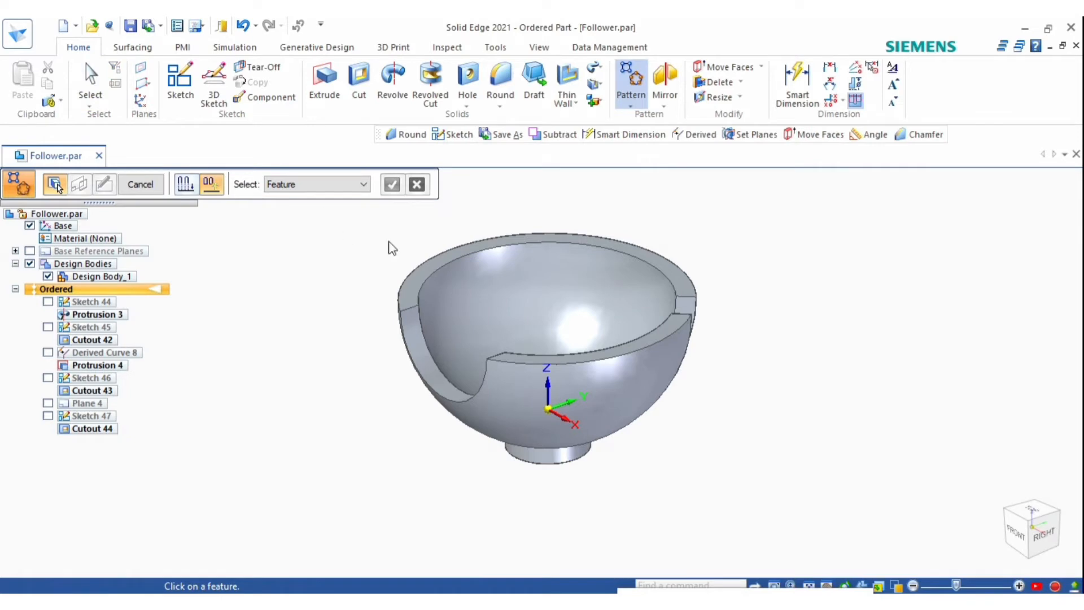
click(445, 384)
middle_drag(446, 384, 824, 347)
click(650, 384)
right_click(825, 347)
Define a full circular pattern of 4 instances on the foot's underside, centred on the bore, and finish it
click(1048, 546)
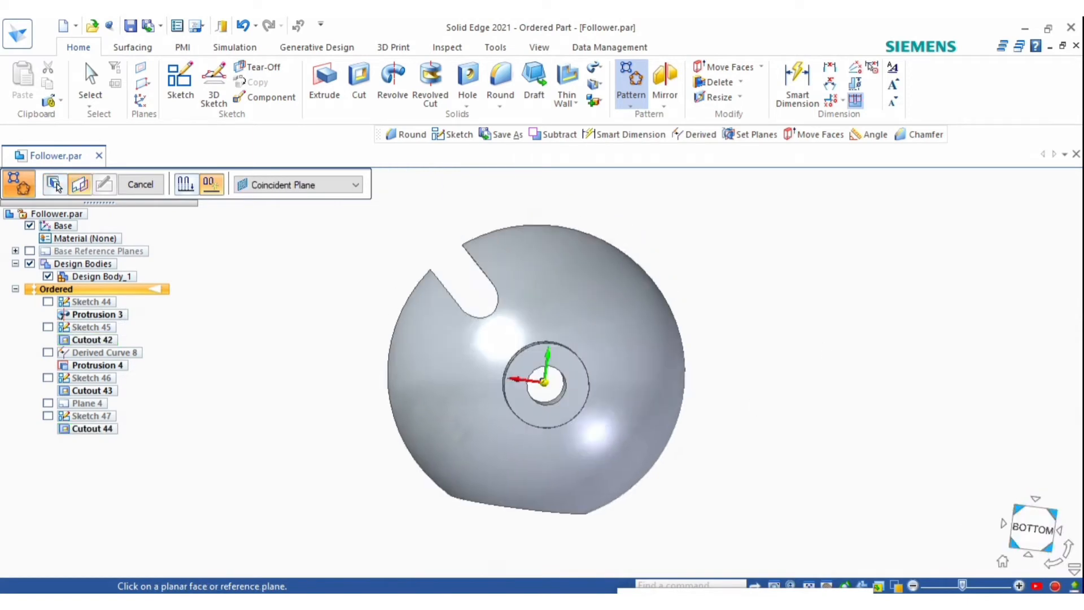
click(541, 372)
click(542, 429)
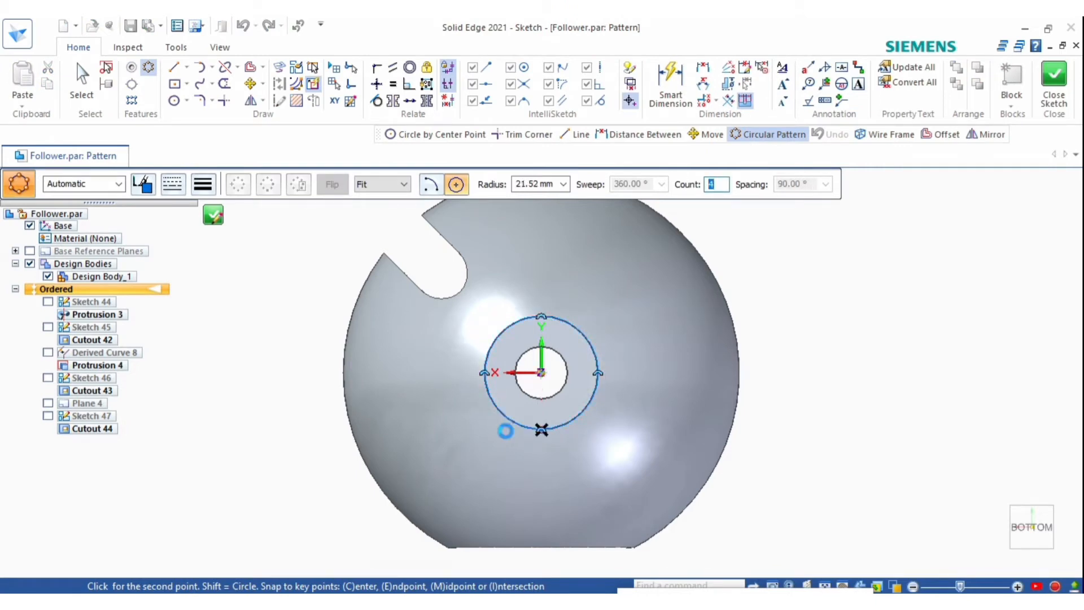
click(322, 245)
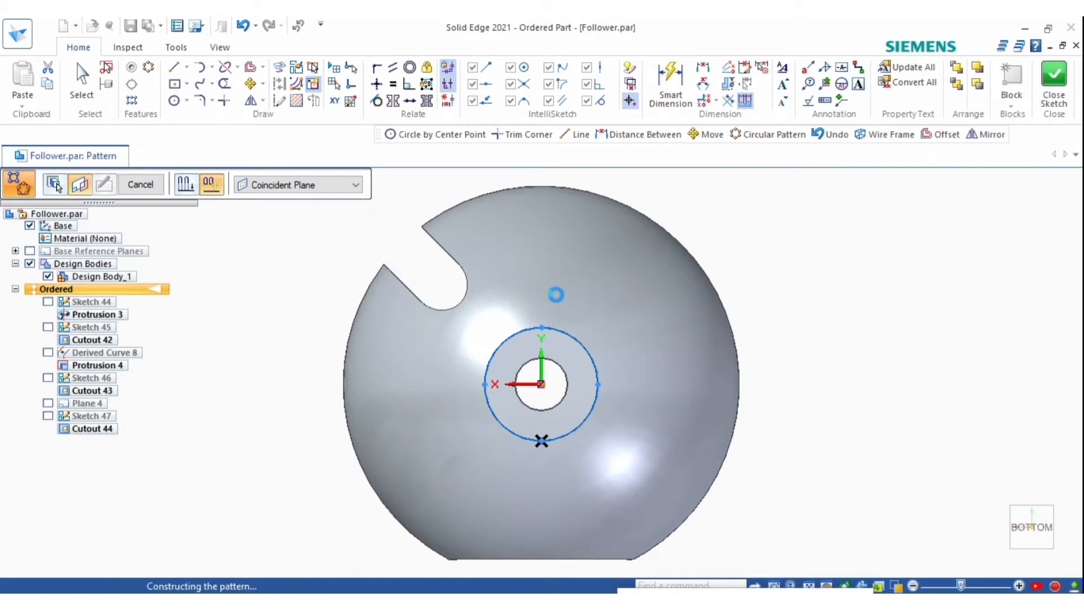
middle_drag(551, 290, 840, 511)
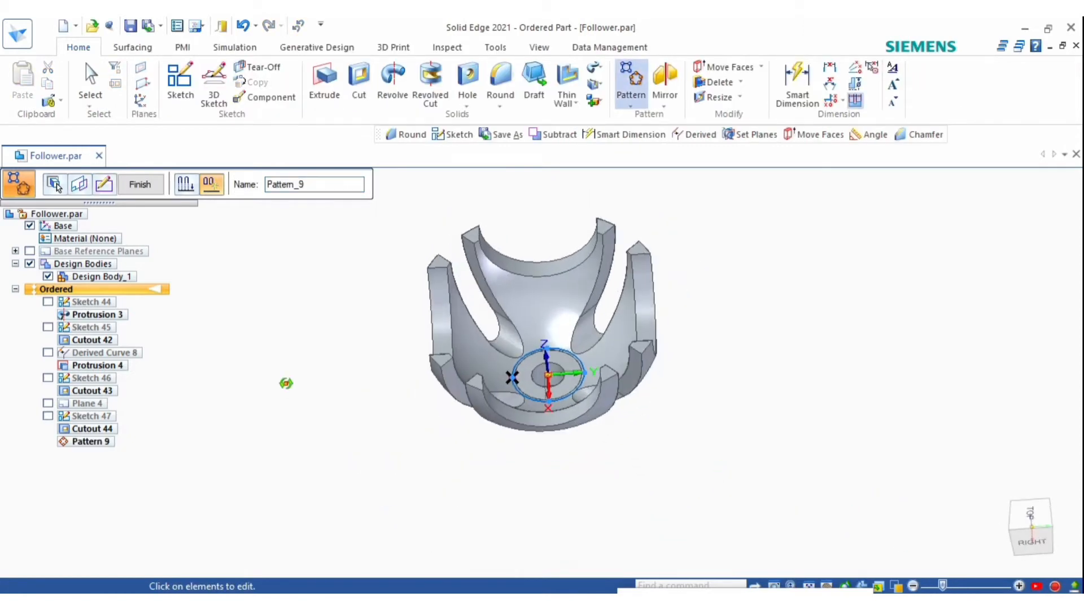
key(Escape)
Examine the patterned bowl from the sides, at an angle and from above
middle_drag(496, 320, 624, 308)
scroll(556, 311, up, 5)
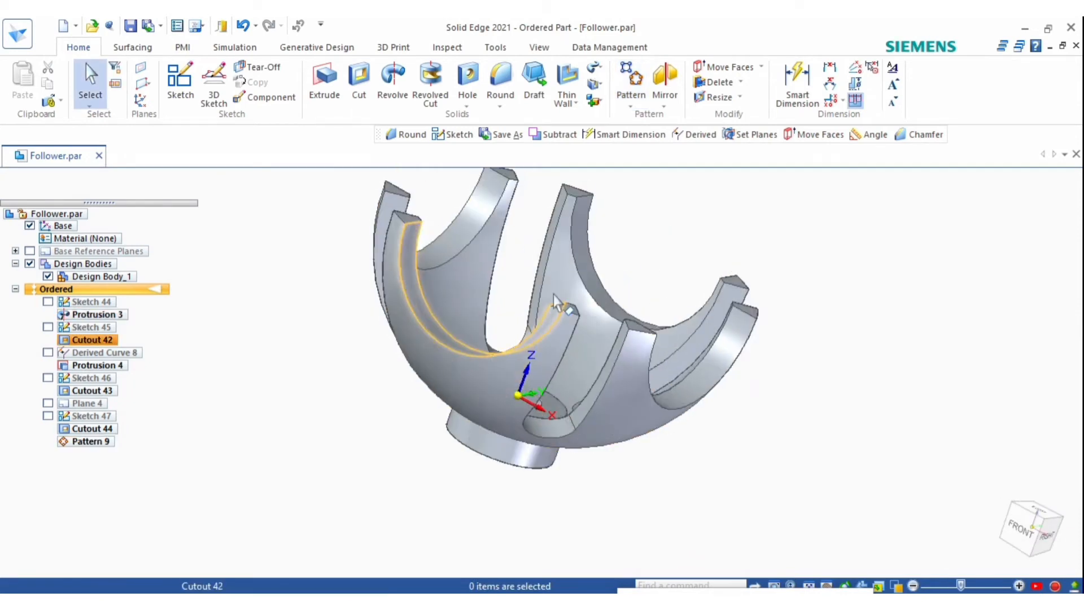
middle_drag(556, 302, 1017, 519)
click(1032, 526)
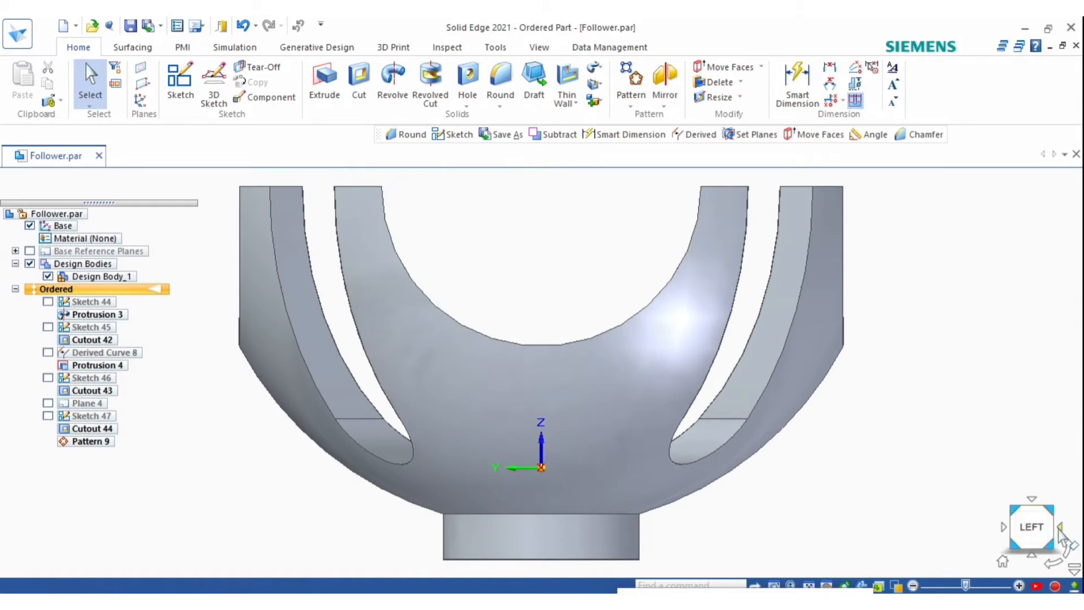
click(1059, 529)
click(1060, 528)
scroll(906, 415, down, 2)
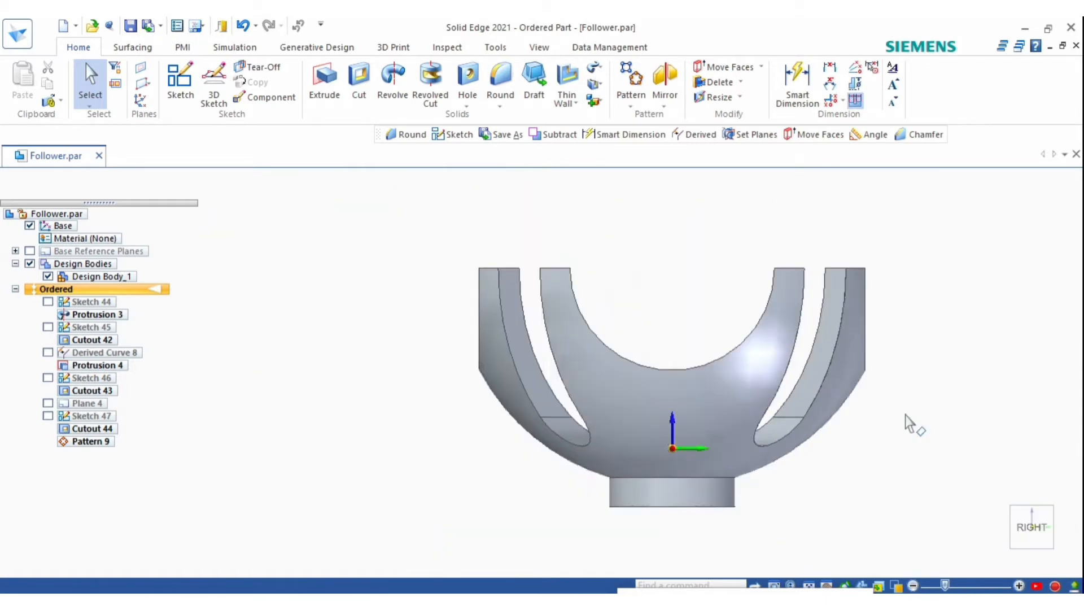
click(1014, 507)
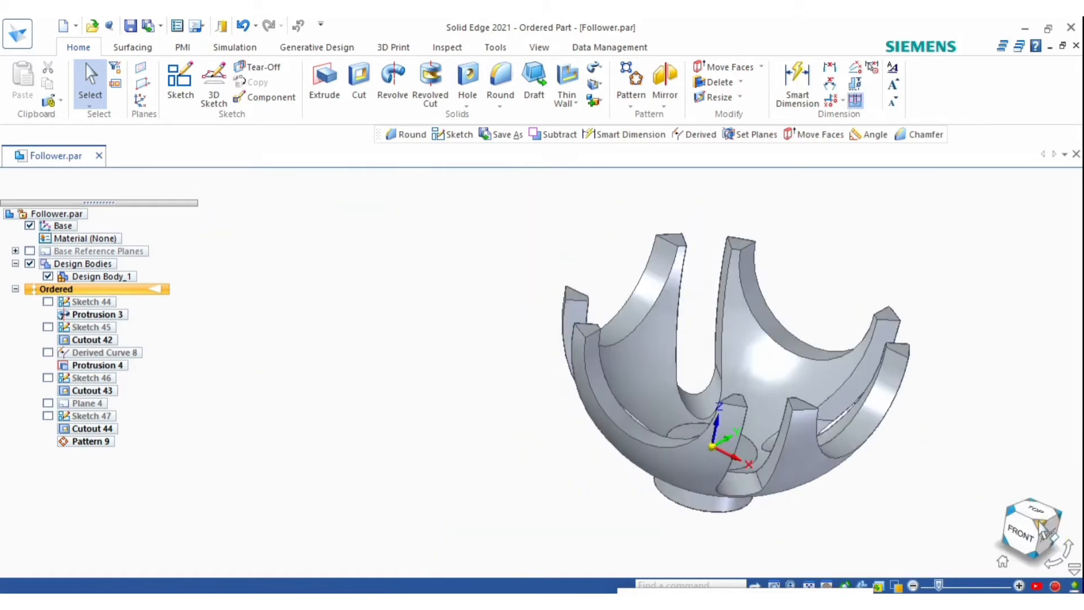
middle_drag(794, 395, 801, 358)
middle_drag(632, 404, 728, 452)
mouse_move(552, 341)
middle_down()
mouse_move(459, 367)
mouse_move(557, 455)
middle_up()
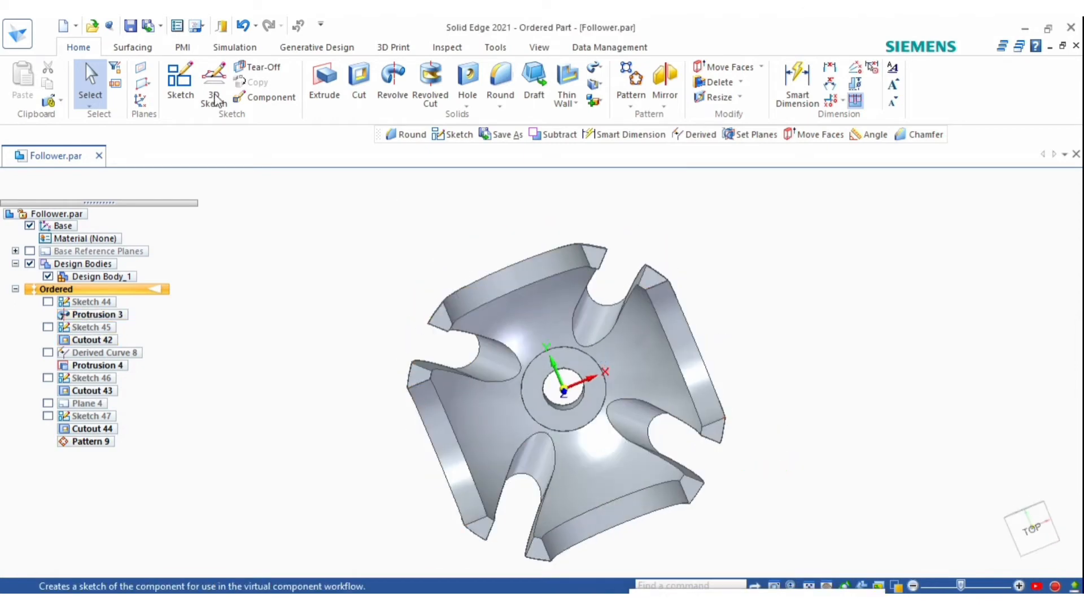
Sketch on the ring face around the bore, drawing a vertical line up from the origin and a short horizontal line from its upper end
click(180, 82)
click(1032, 532)
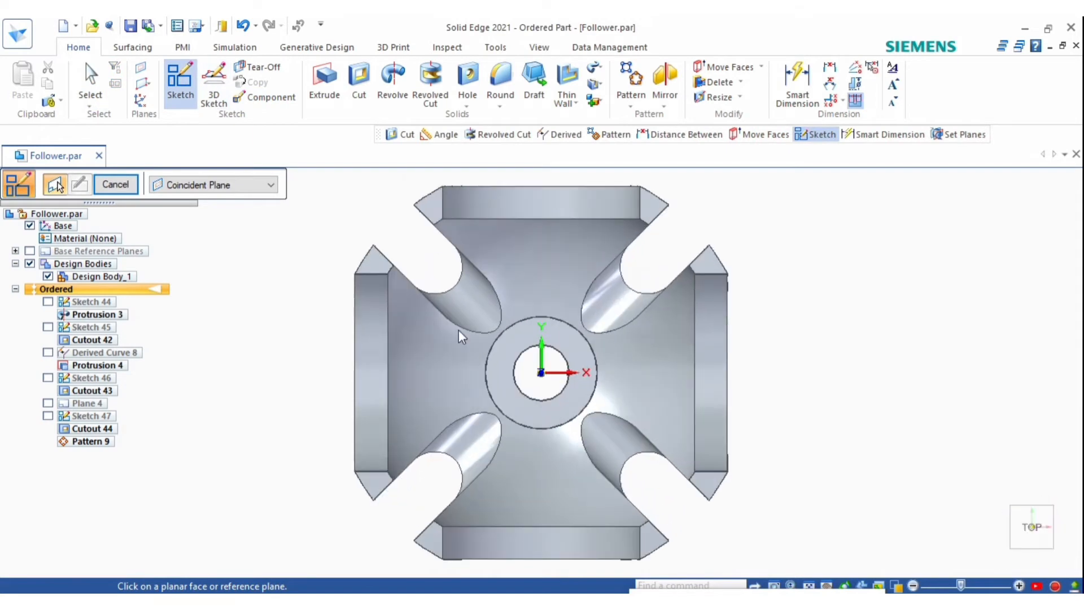
click(503, 358)
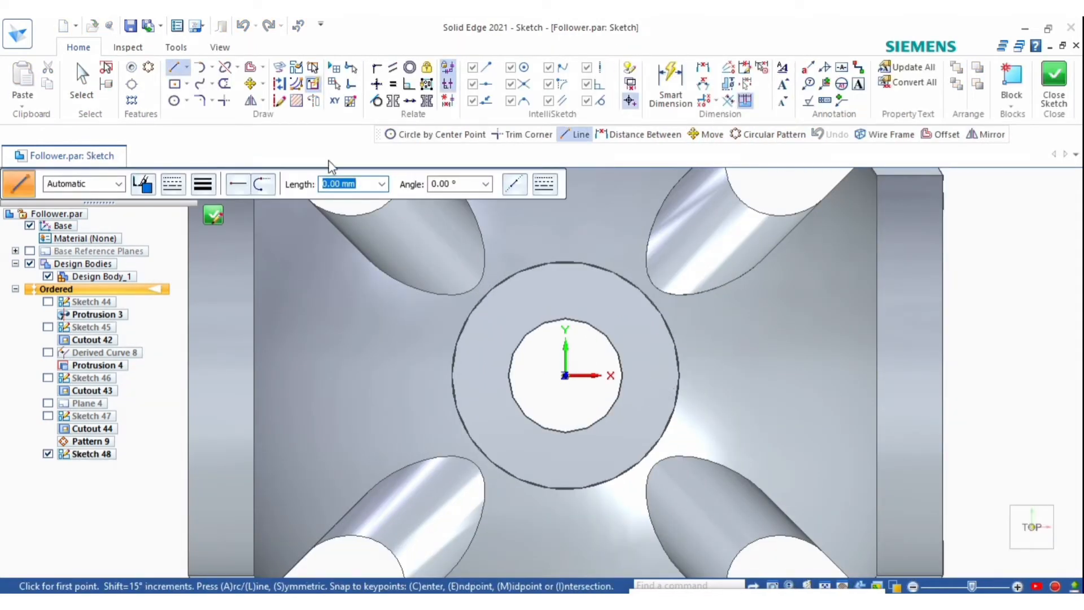
click(174, 84)
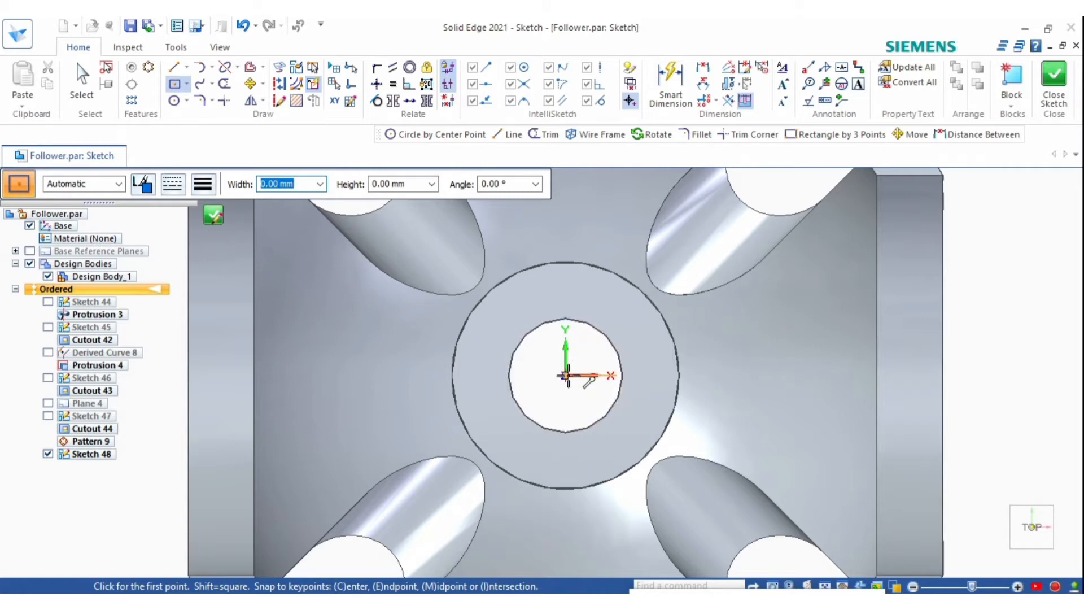
click(250, 66)
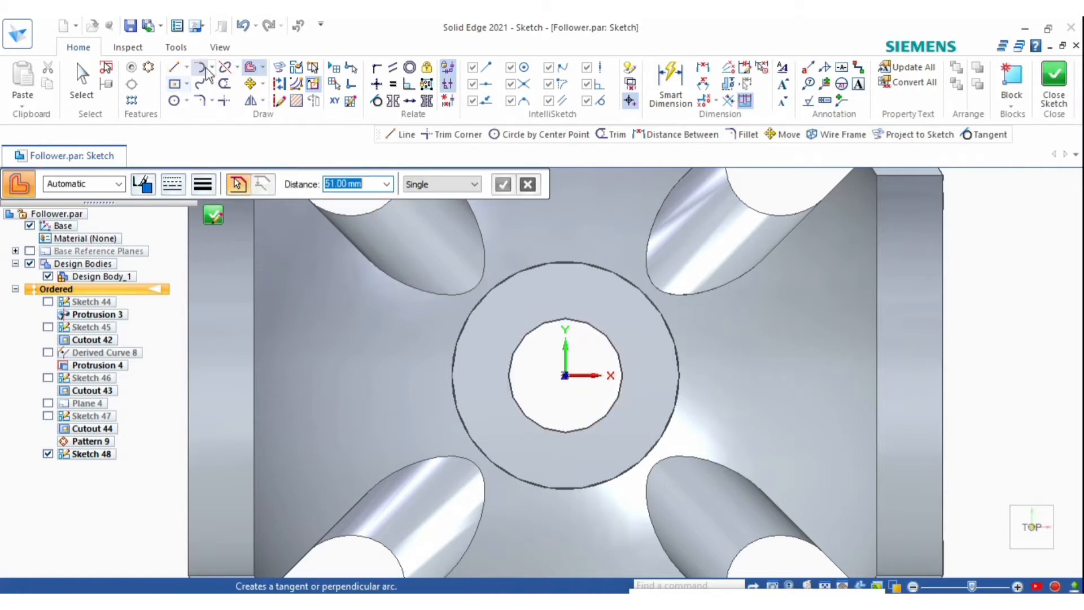
click(174, 67)
scroll(552, 382, up, 1)
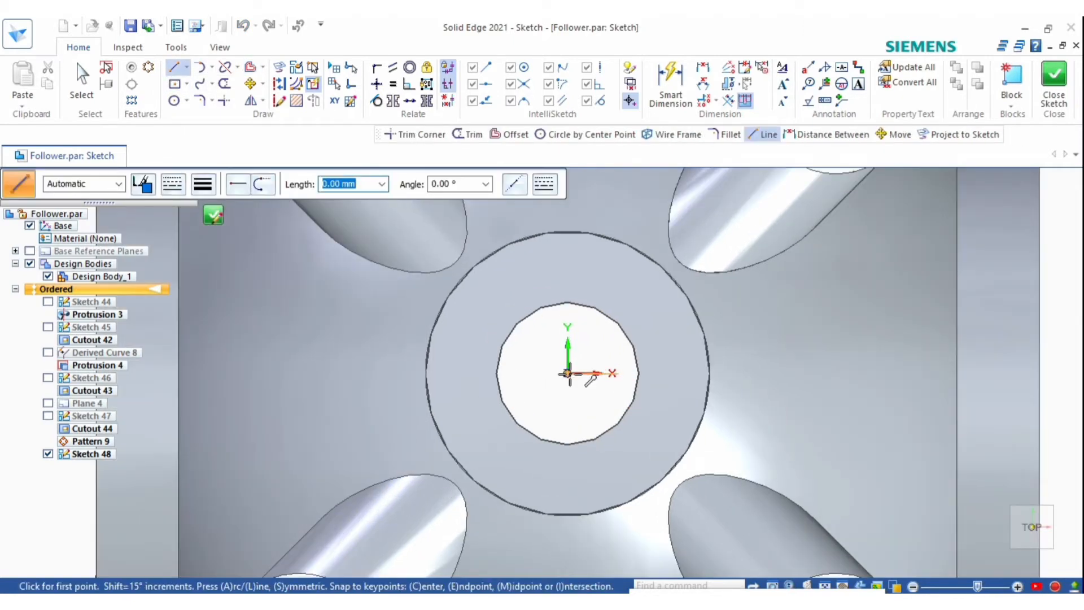
click(567, 373)
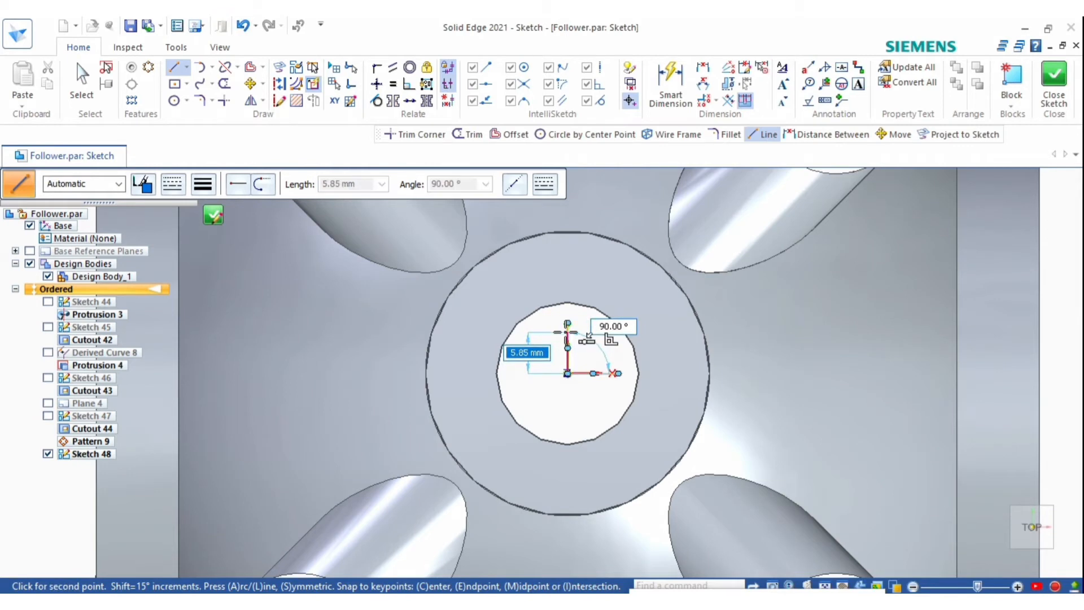
scroll(559, 376, up, 3)
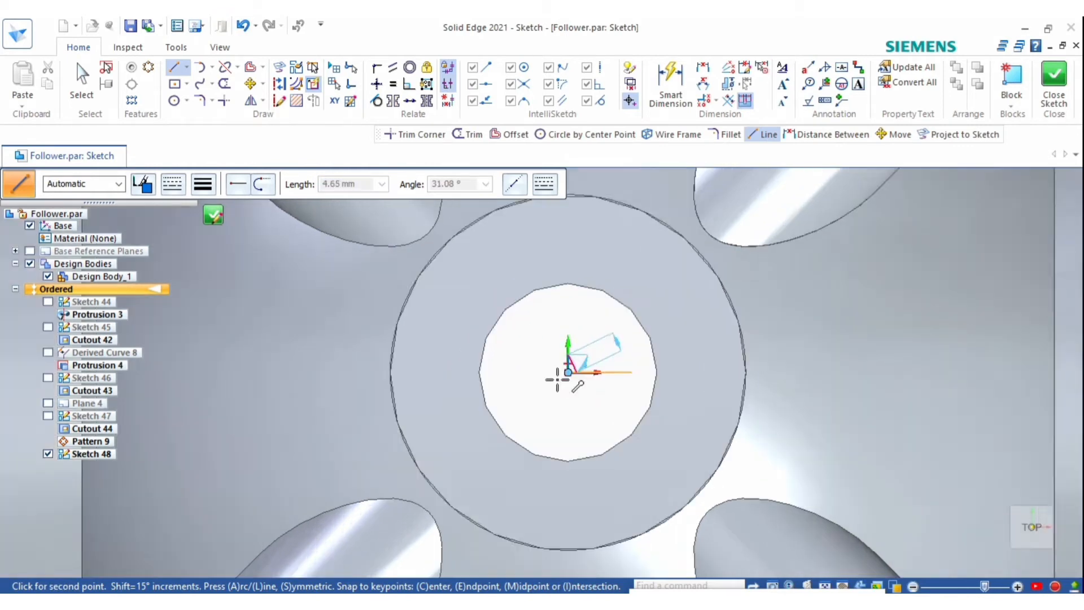
click(633, 323)
key(Escape)
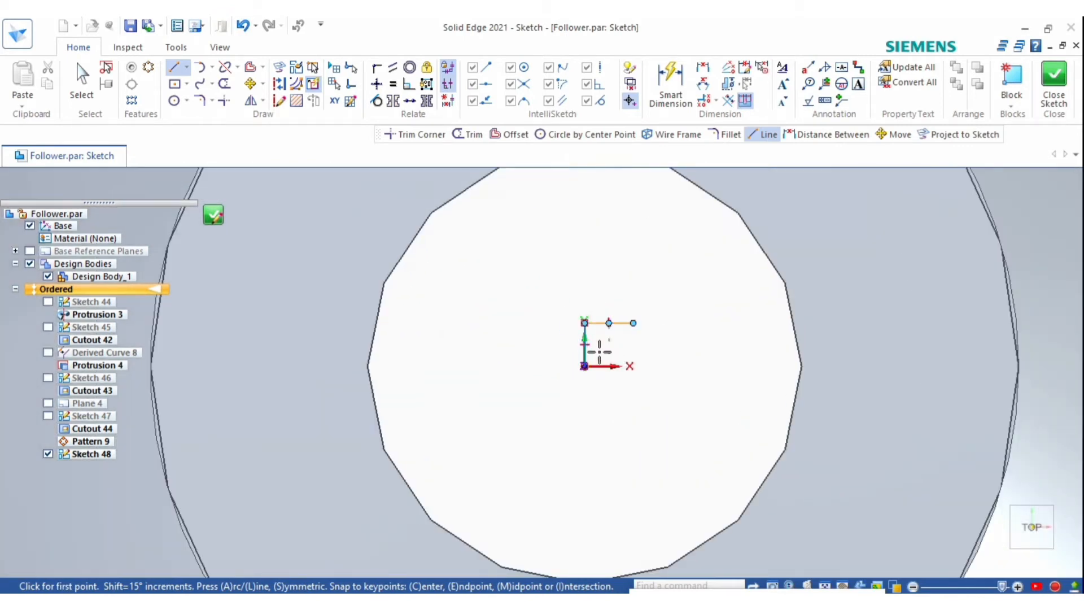
Delete the vertical line between the origin and the short horizontal line
scroll(597, 350, up, 1)
key(Escape)
click(582, 352)
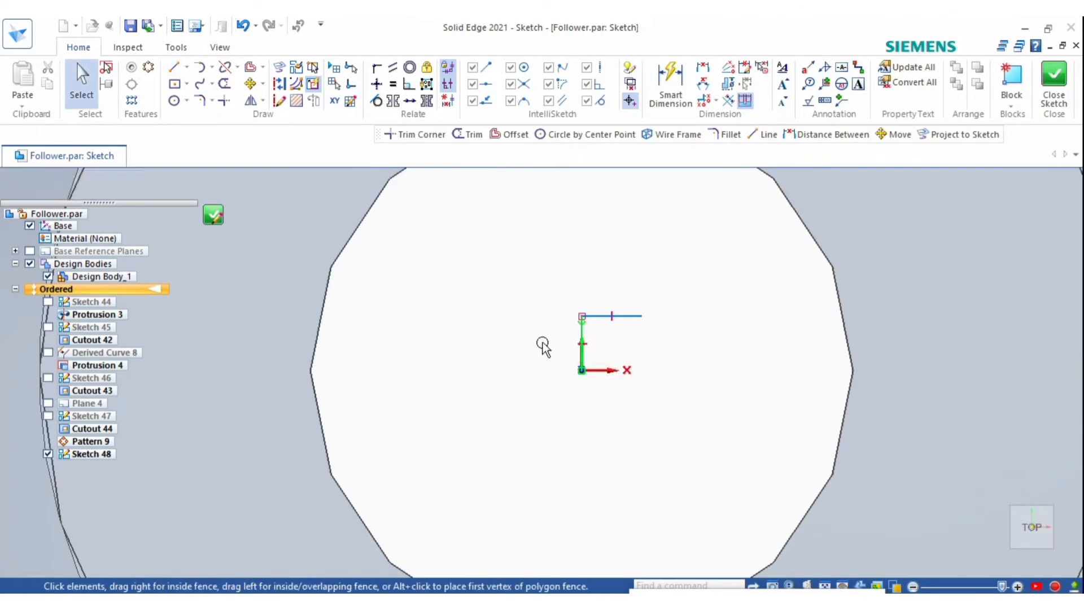
key(Delete)
Draw a vertical line from the horizontal line's left end down through the origin, extending equally below it
scroll(590, 369, down, 1)
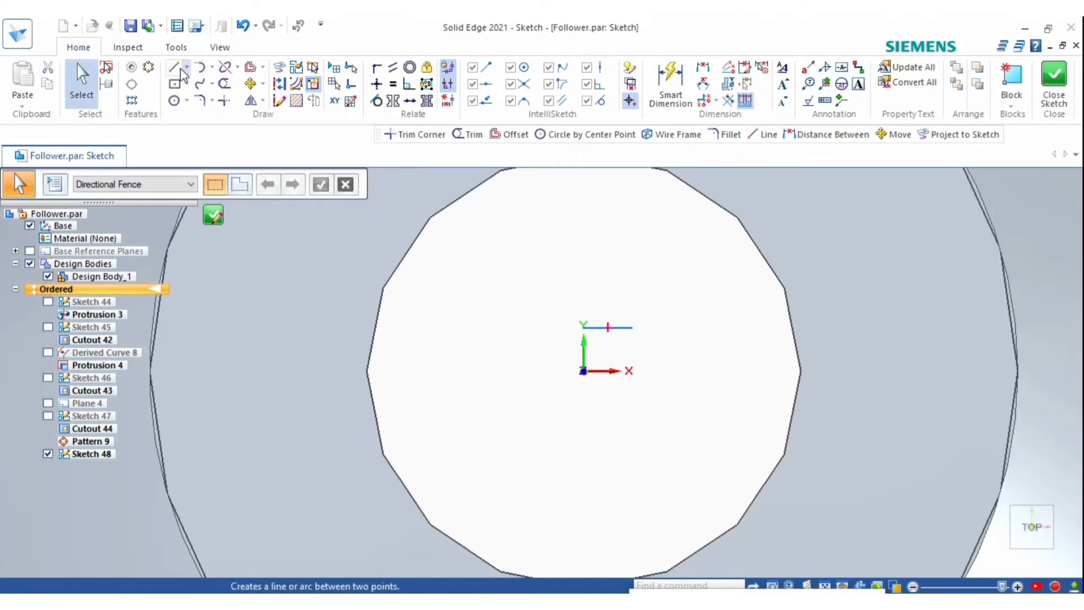
click(179, 68)
click(584, 327)
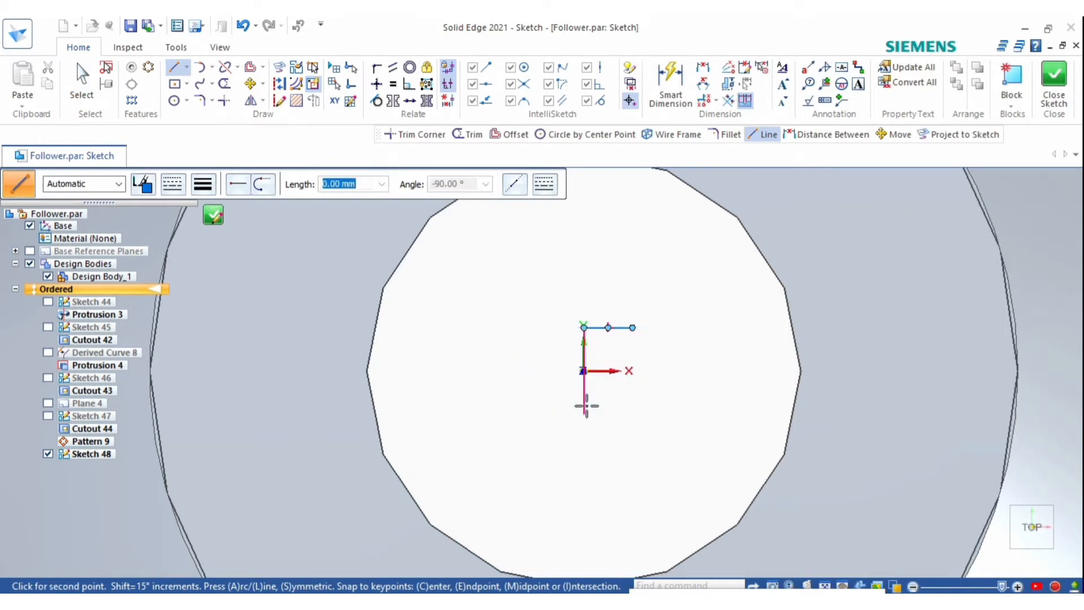
click(585, 414)
right_click(585, 414)
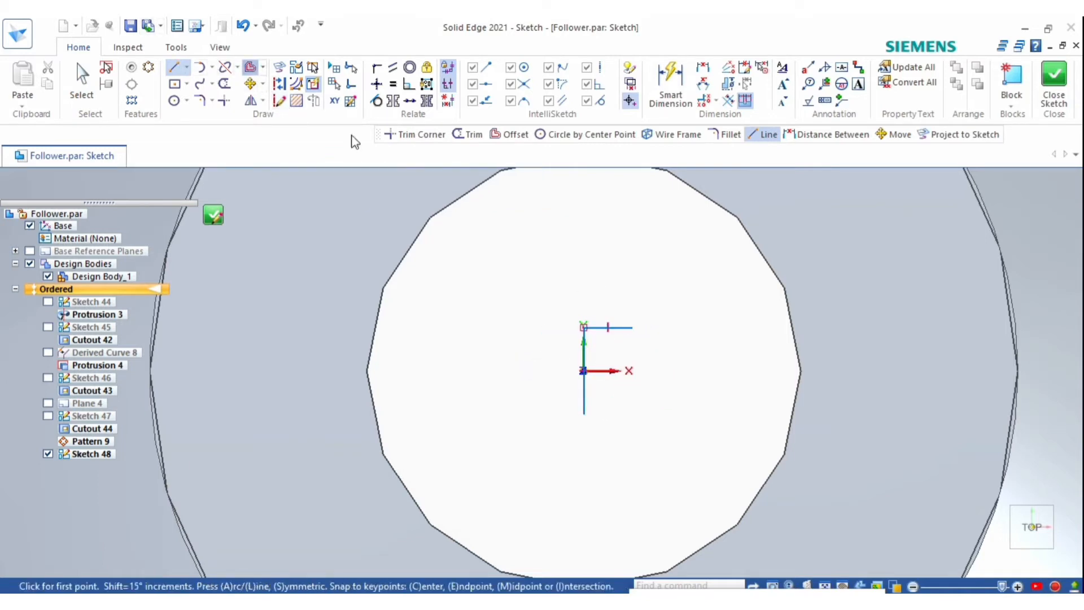
Offset the vertical line 12 mm in the negative X direction, just beyond the bore's edge
click(509, 134)
click(584, 352)
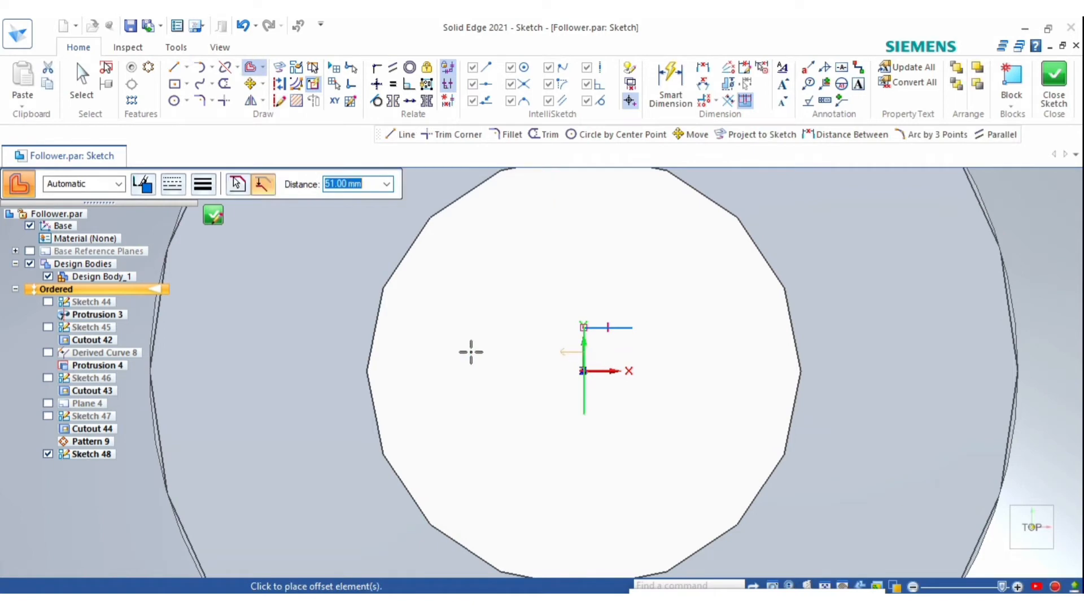
click(437, 362)
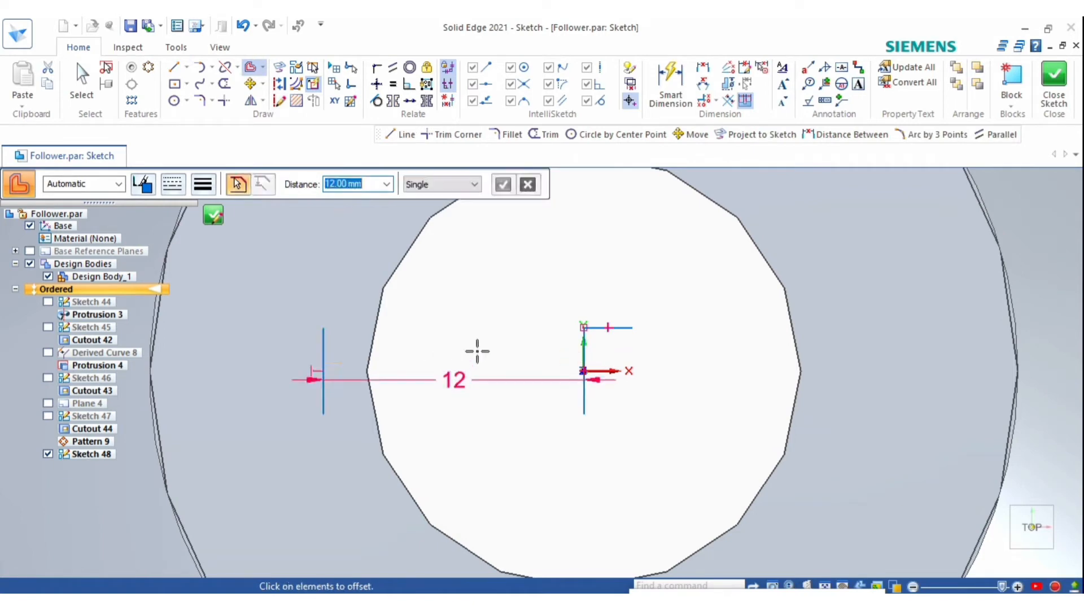
Draw a box outline from the offset line with an upper horizontal line, a vertical line toward the origin side and a lower line about 5.8 mm long
click(174, 66)
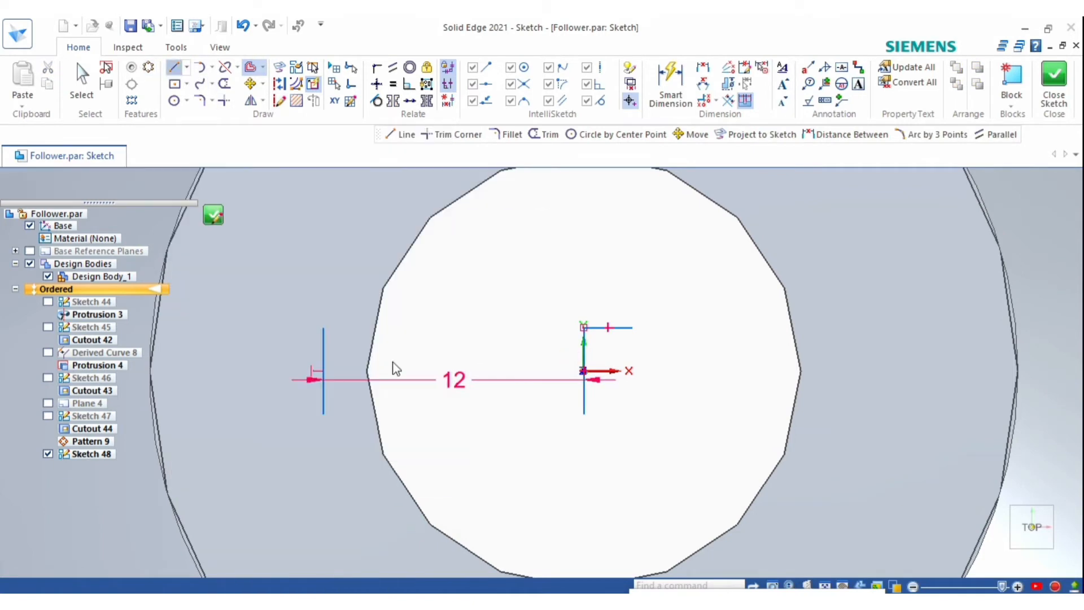
click(323, 327)
click(409, 329)
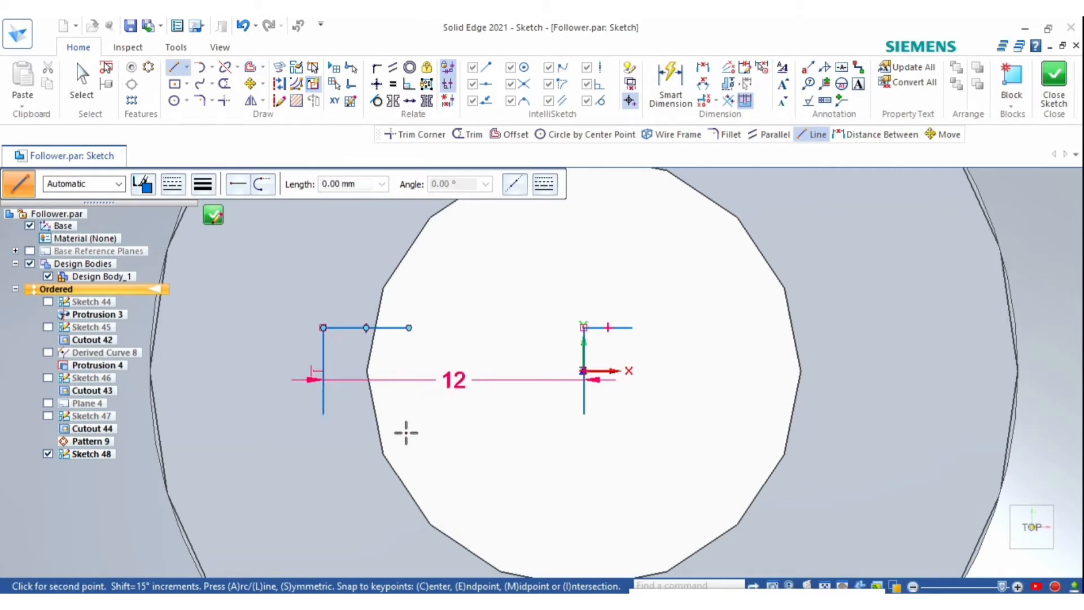
click(408, 432)
right_click(323, 420)
click(323, 415)
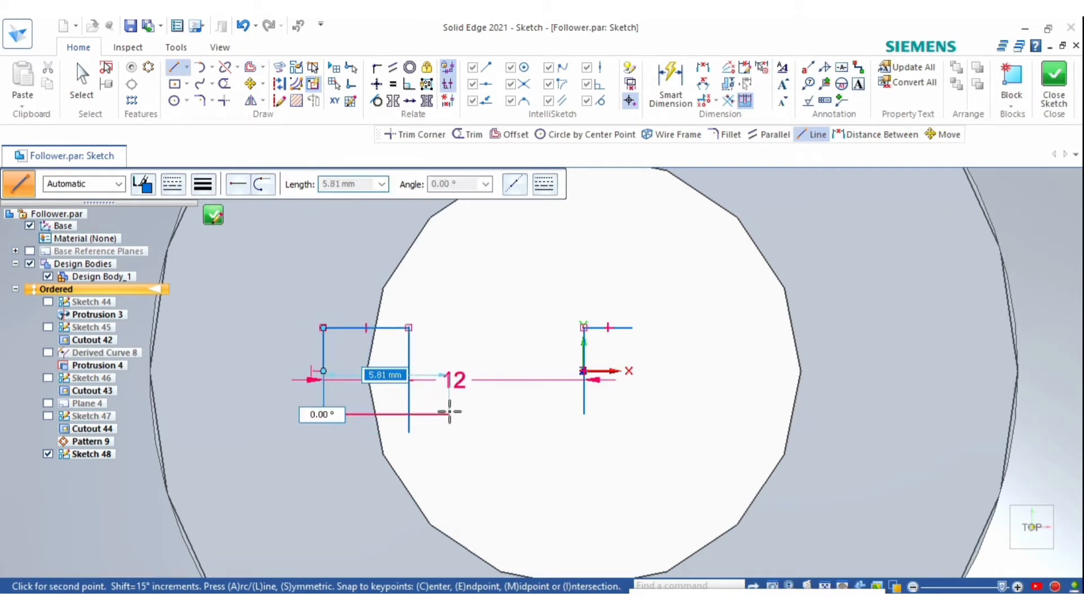
click(450, 414)
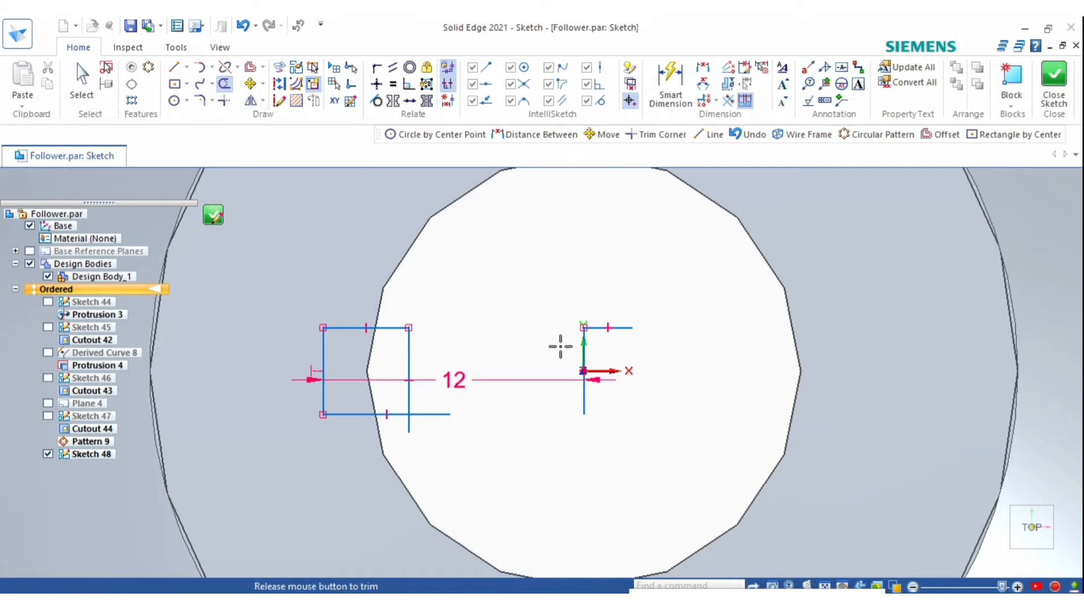
Trim away the guide lines at the origin and the box's overhanging ends, and close the sketch
drag(561, 346, 622, 297)
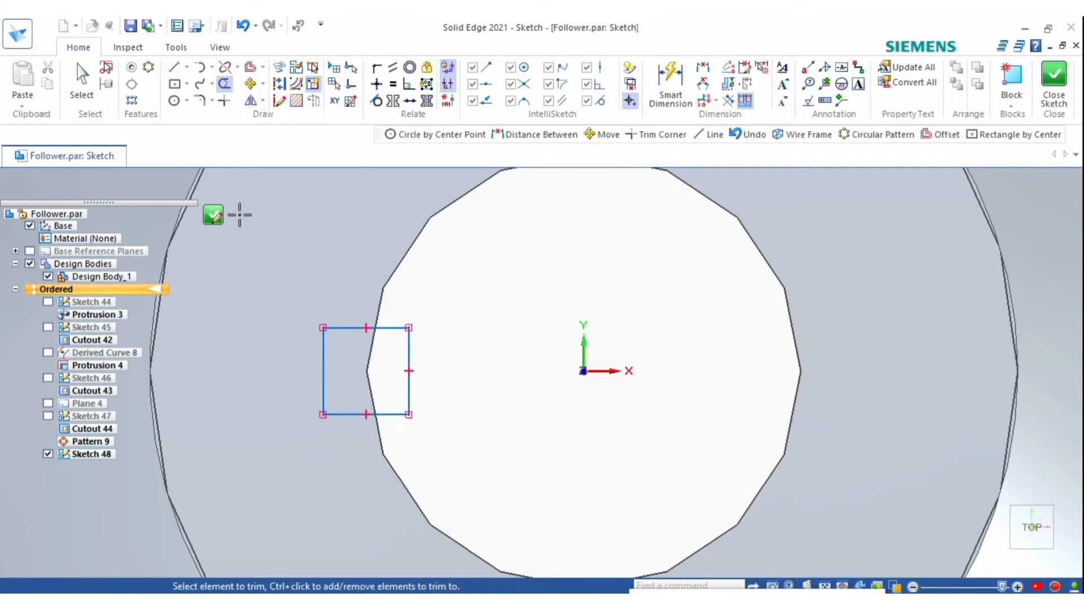
click(214, 215)
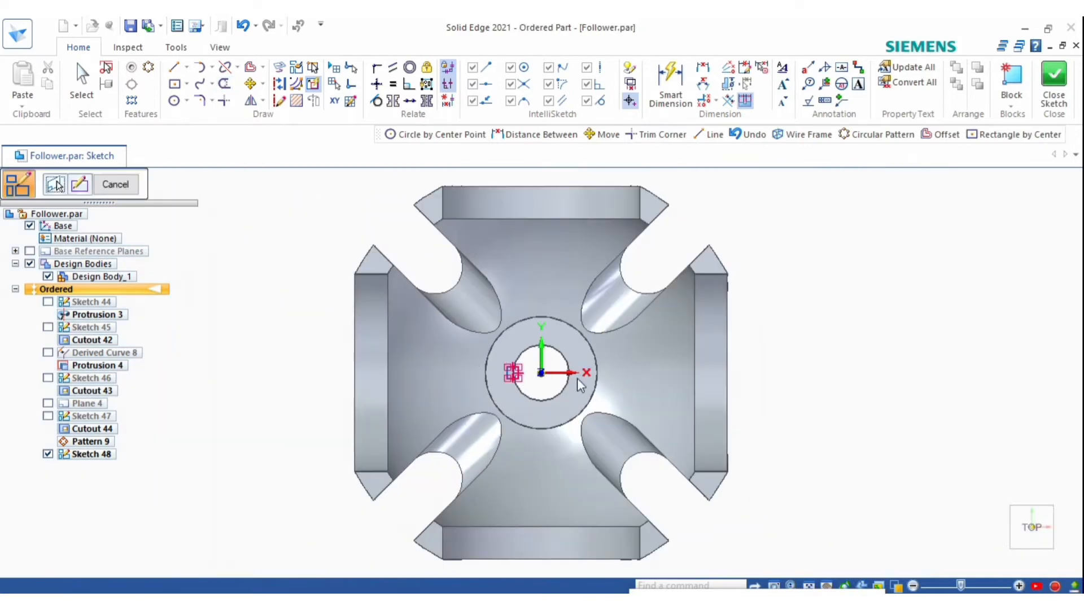
Cut the rectangular keyway profile through the foot alongside the bore
scroll(514, 378, up, 5)
middle_drag(521, 366, 325, 139)
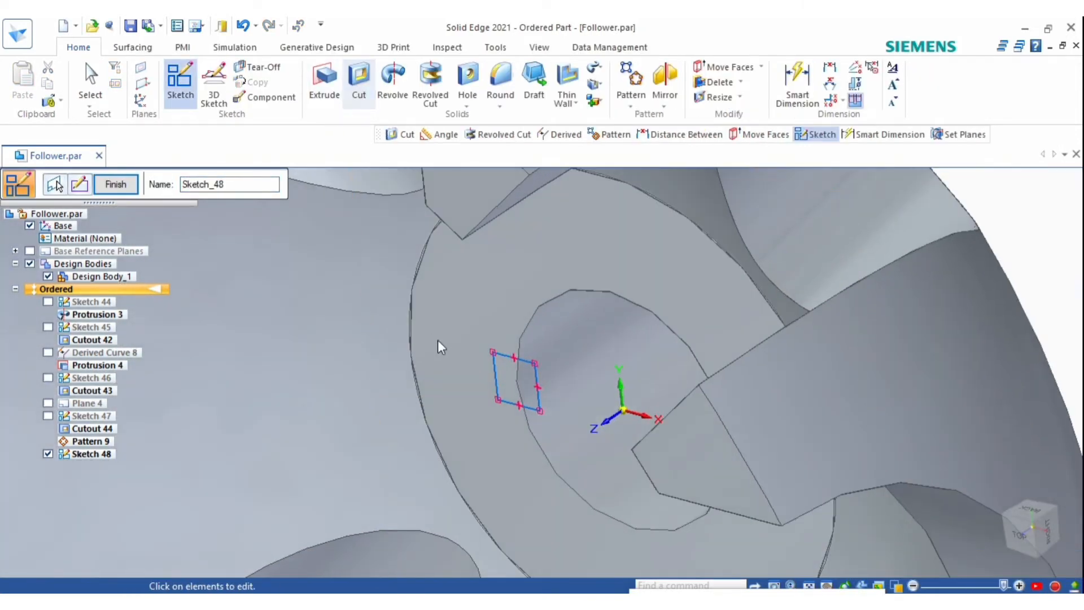
scroll(439, 340, down, 2)
click(361, 93)
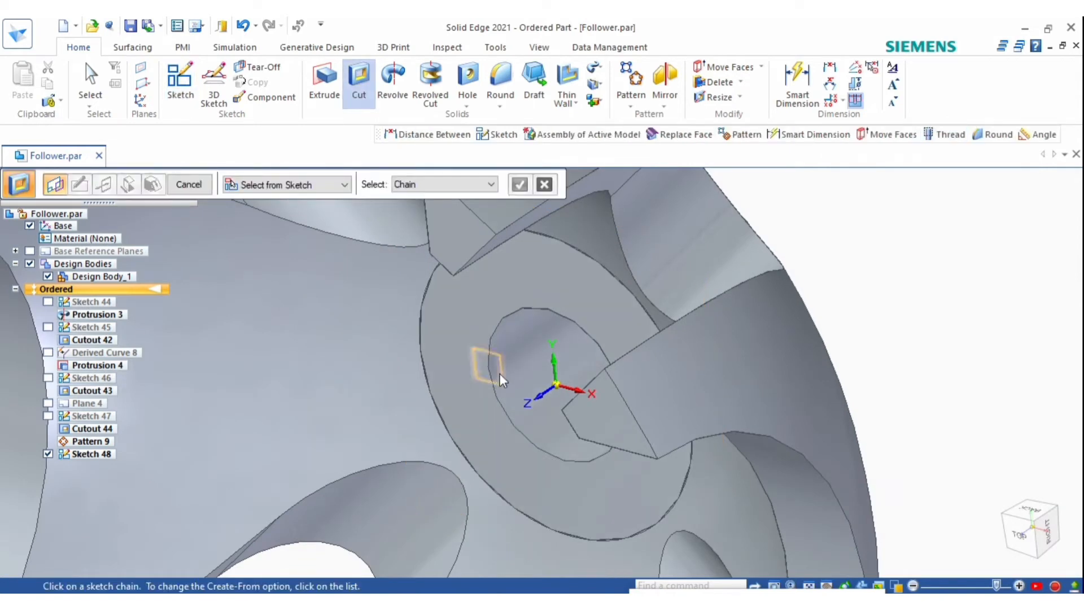
click(501, 373)
middle_drag(603, 325, 506, 358)
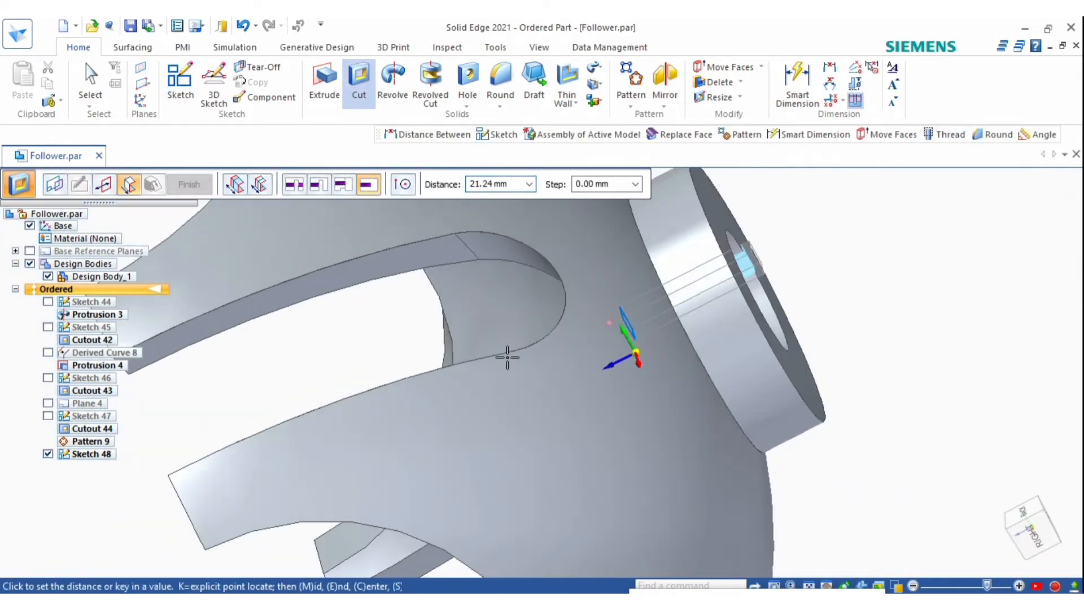
click(753, 310)
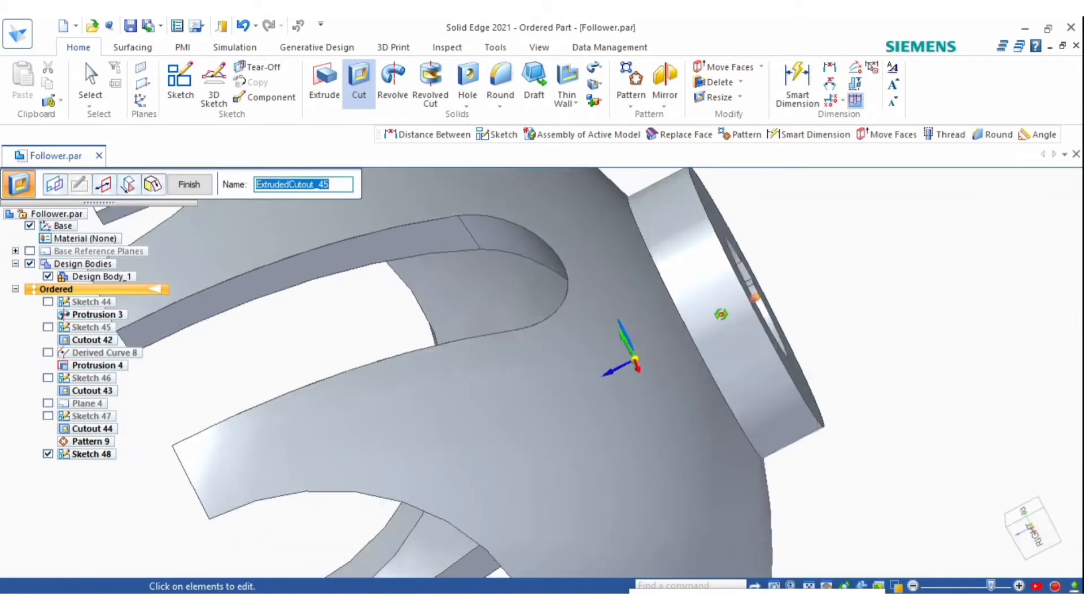
middle_drag(719, 310, 797, 327)
key(Escape)
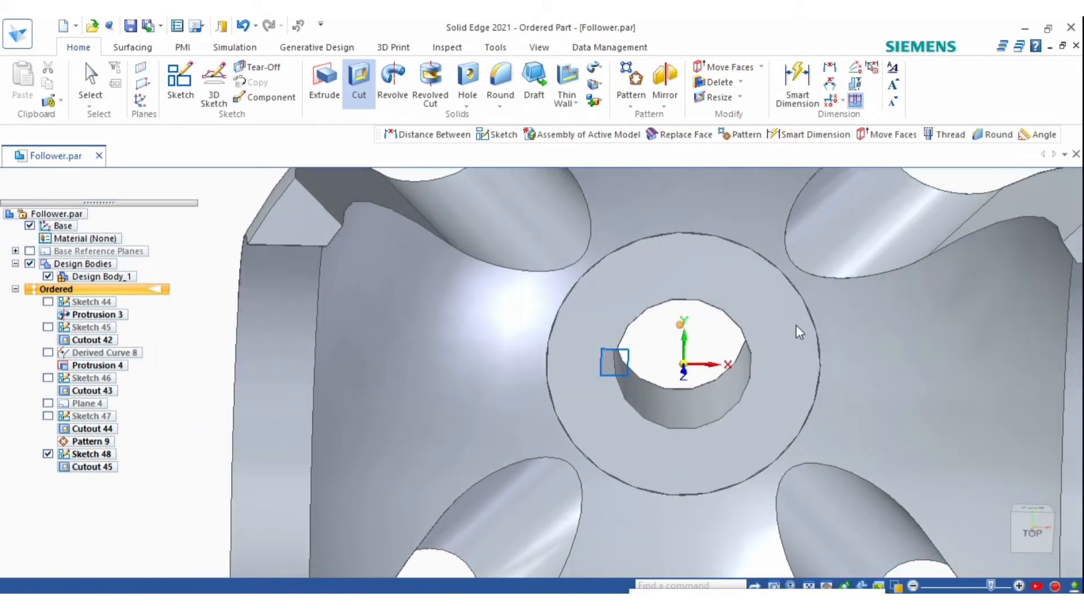
Hide the keyway sketch so only the solid follower body is displayed
scroll(615, 386, down, 5)
middle_drag(612, 384, 559, 392)
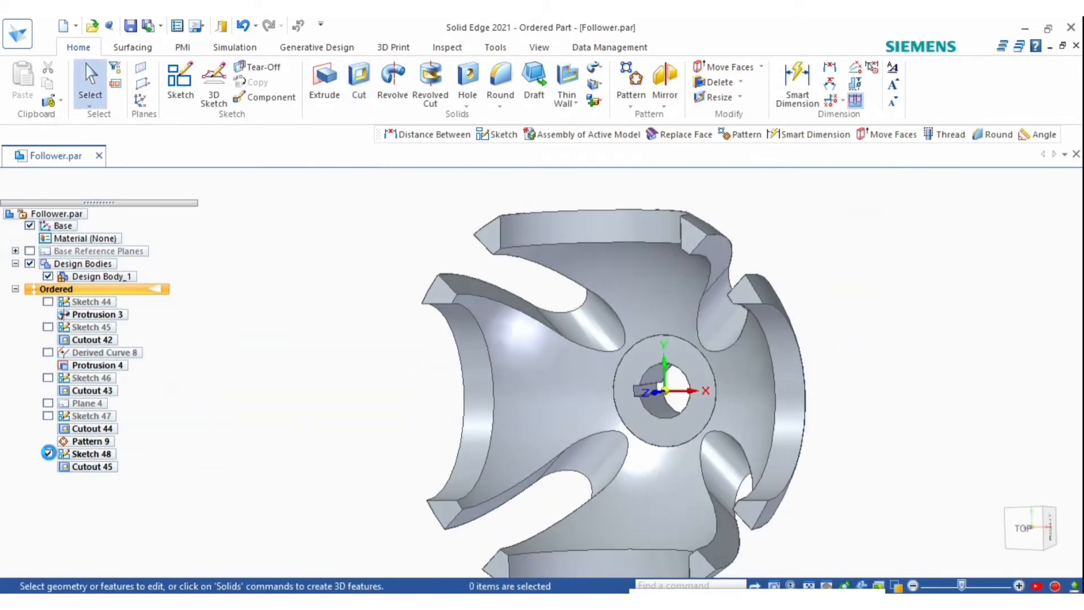
click(49, 453)
mouse_move(732, 442)
middle_down()
mouse_move(720, 329)
mouse_move(797, 353)
mouse_move(757, 407)
mouse_move(791, 370)
mouse_move(755, 279)
mouse_move(690, 363)
mouse_move(1072, 524)
middle_up()
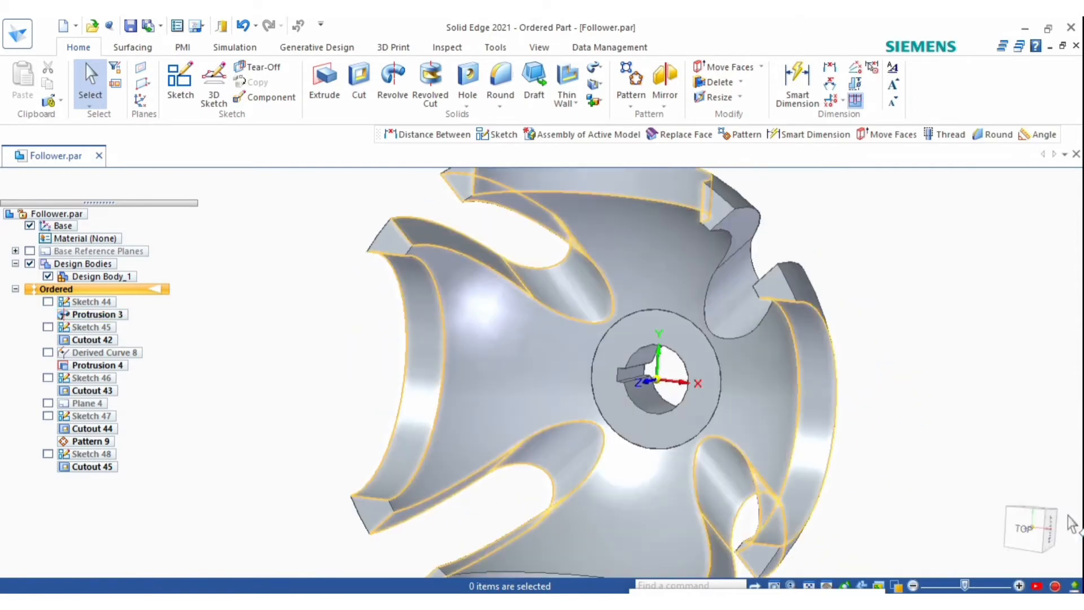
click(1026, 528)
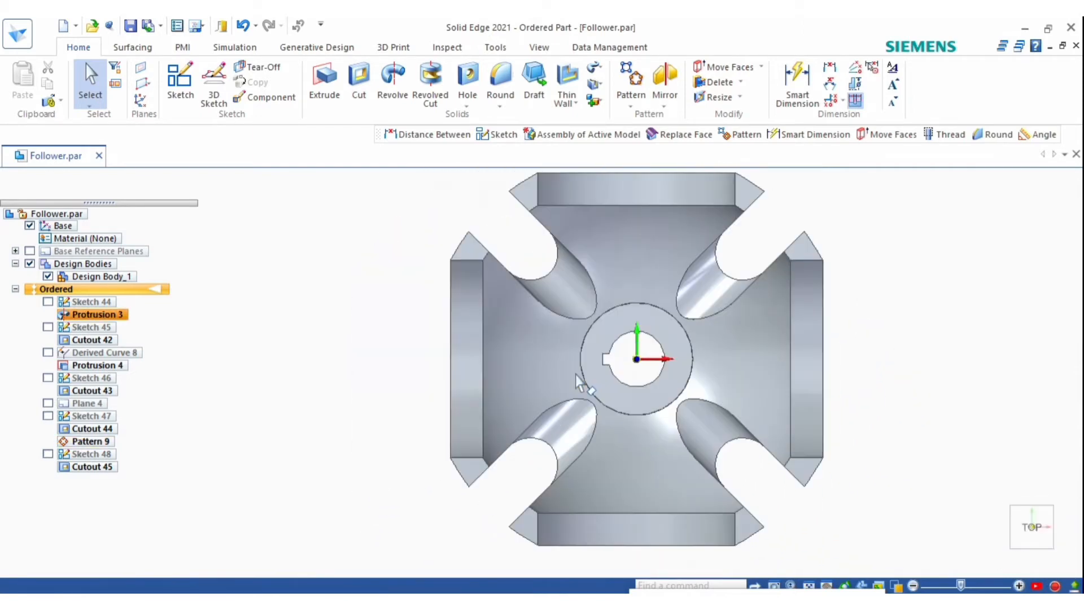
scroll(576, 375, up, 3)
scroll(562, 407, down, 5)
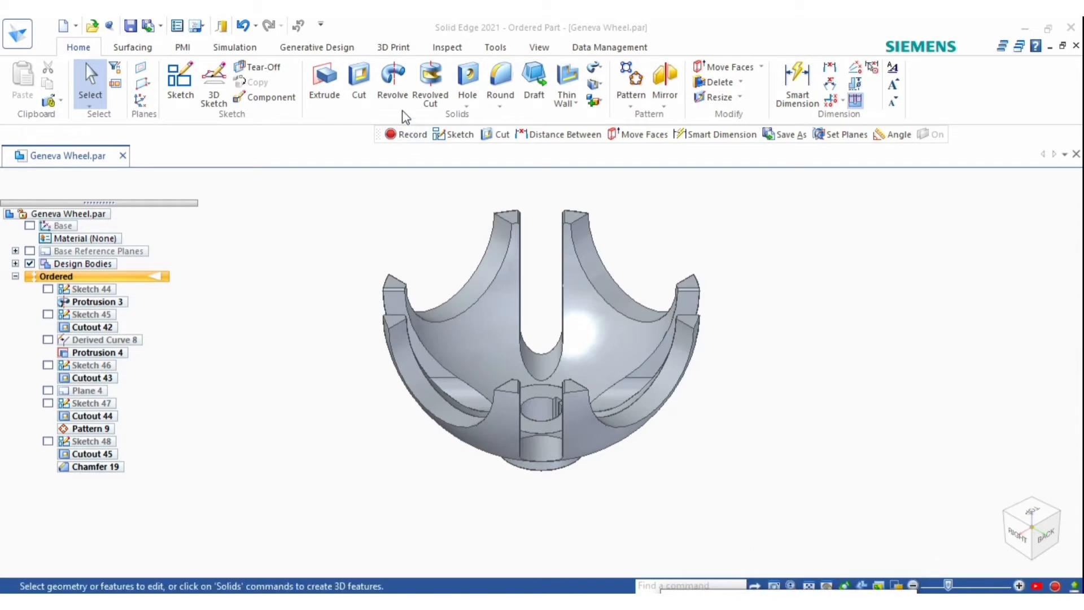
Paint the whole Geneva Wheel body with the Red style using Part Painter, and close the painter
click(533, 49)
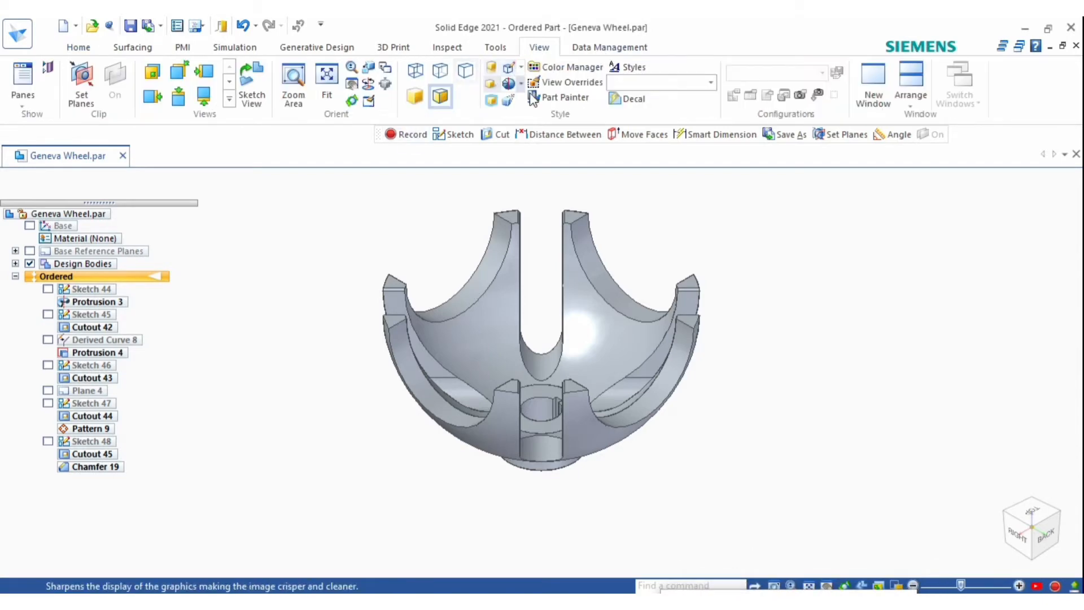
click(559, 97)
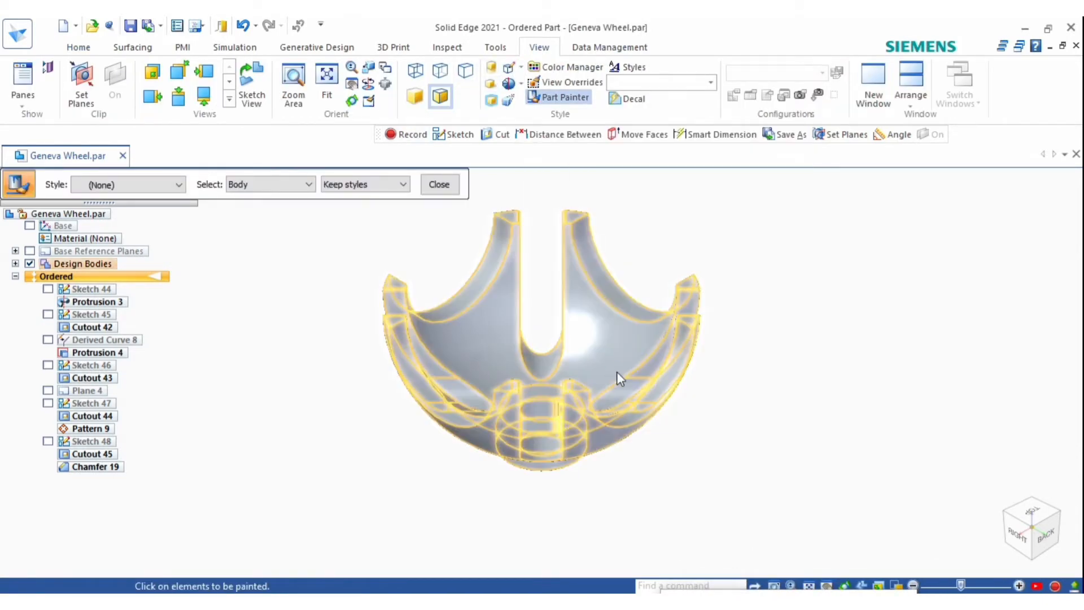
click(119, 187)
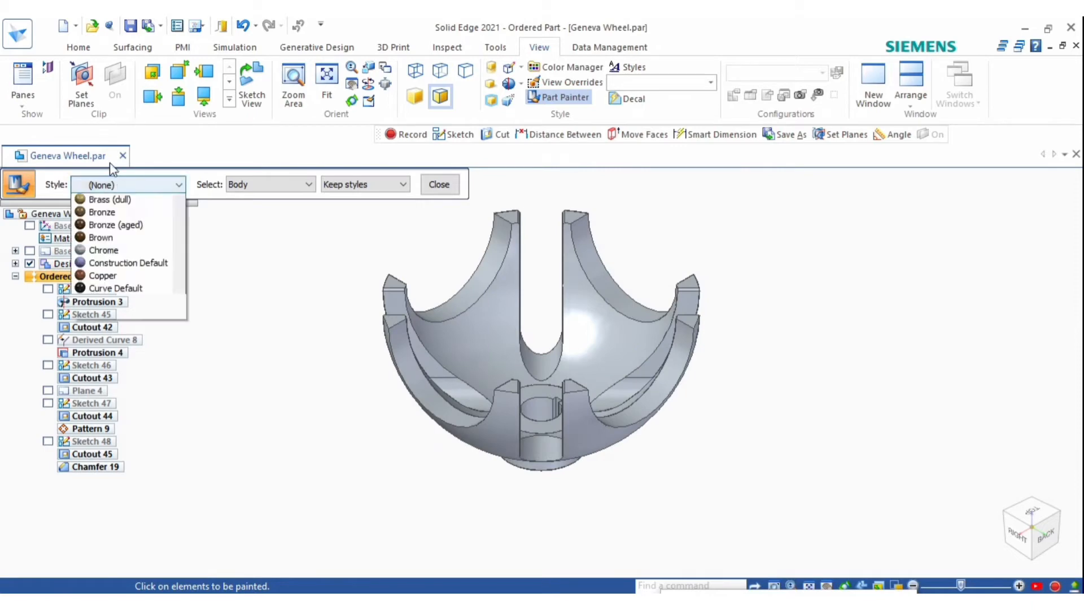
scroll(138, 356, down, 3)
scroll(138, 362, down, 4)
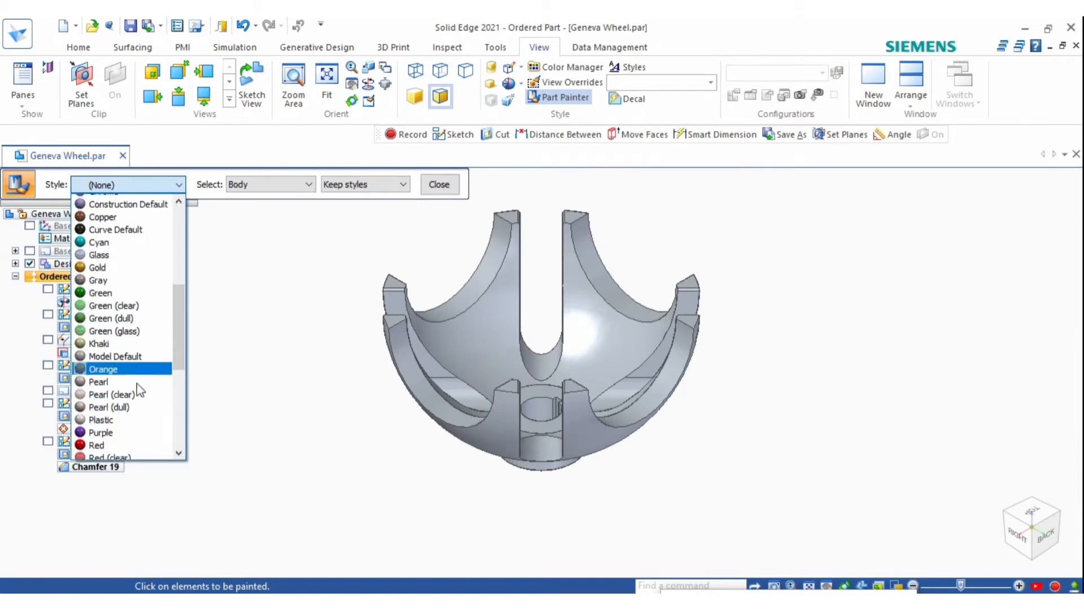
click(119, 376)
click(479, 367)
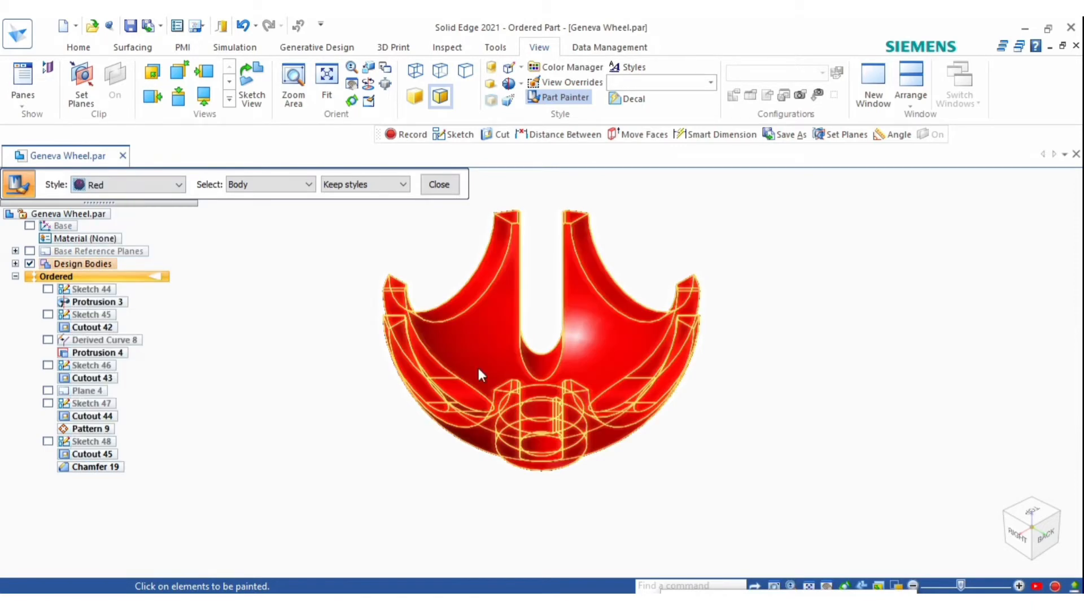
mouse_move(480, 339)
middle_down()
mouse_move(484, 242)
mouse_move(618, 238)
mouse_move(823, 371)
middle_up()
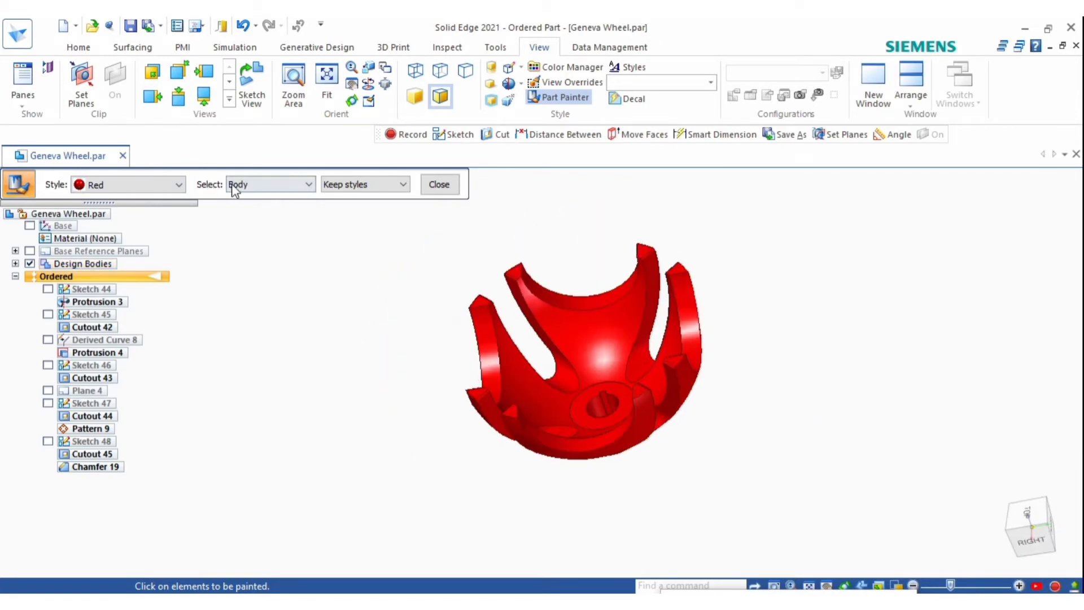
click(439, 185)
scroll(432, 330, down, 2)
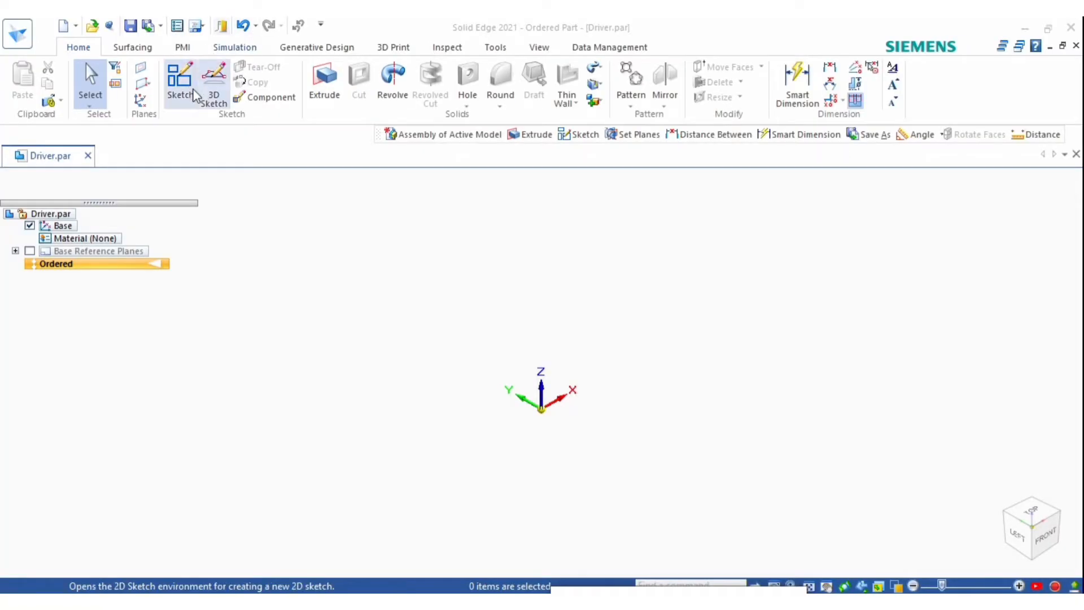
In the Driver part, start a sketch on the YZ plane and draw a 70 mm diameter circle centred on the origin
click(180, 81)
click(534, 404)
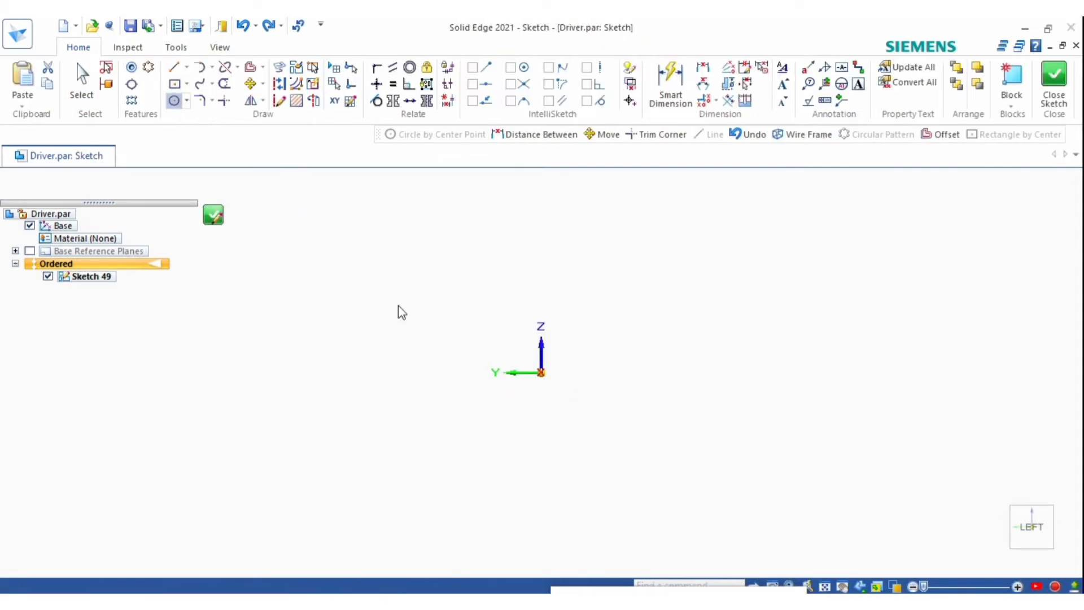
key(c)
click(541, 373)
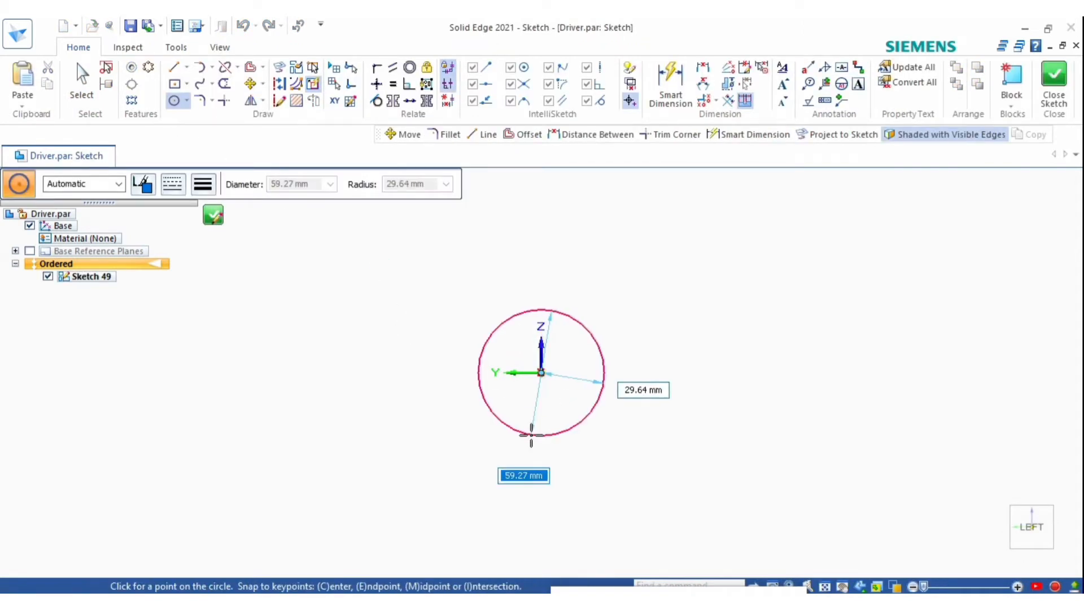
text(70)
key(Return)
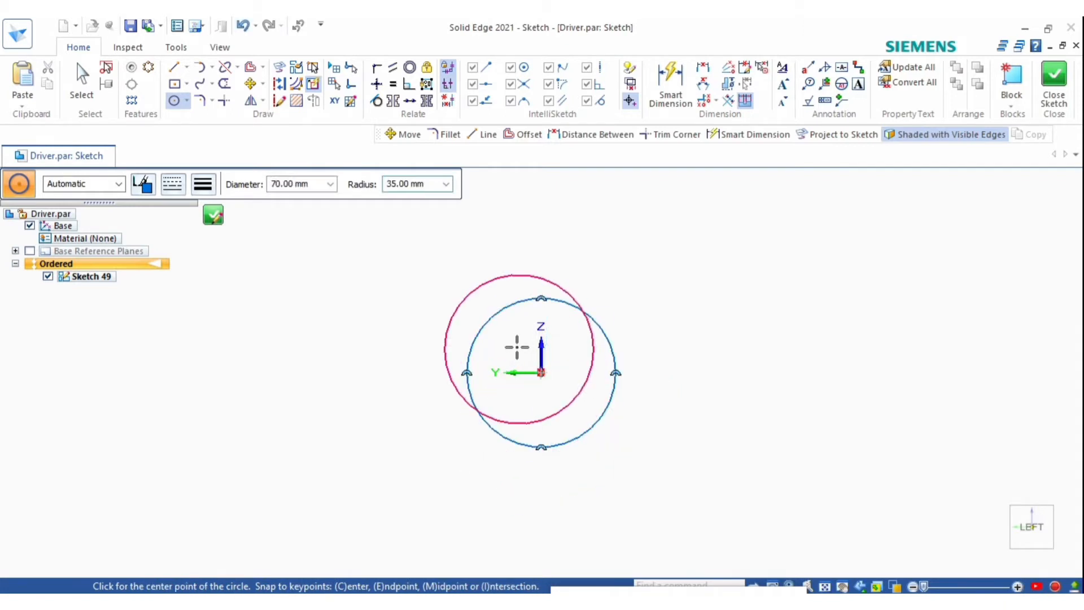
Add a concentric 20 mm diameter circle at the origin and close the sketch
scroll(552, 377, up, 3)
click(559, 373)
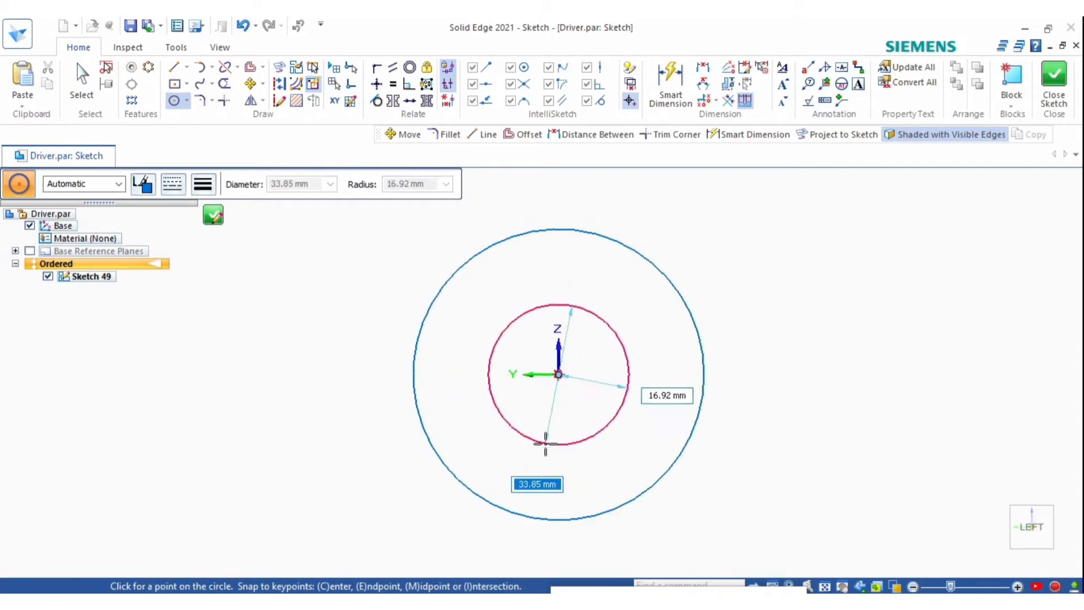
text(20)
key(Return)
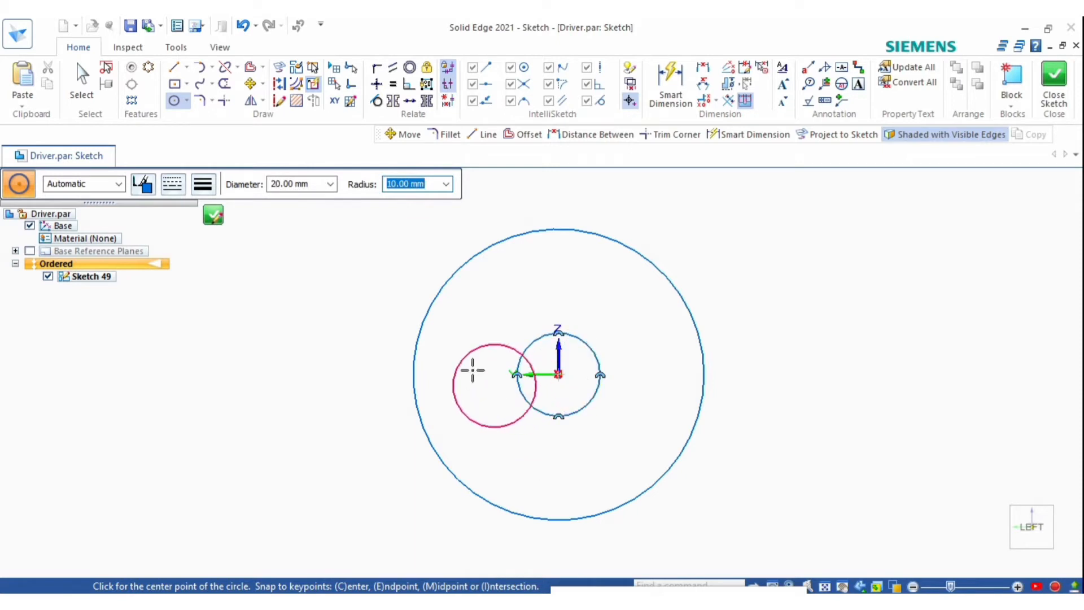
click(214, 216)
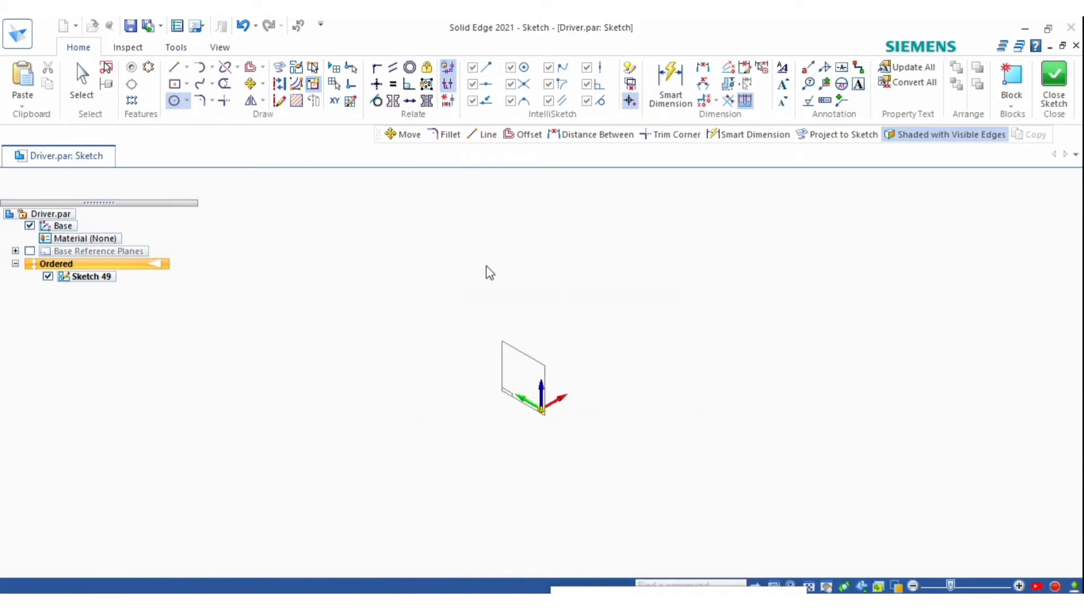
Extrude the ring between the two circles 10 mm in the negative X direction and hide its sketch
click(327, 93)
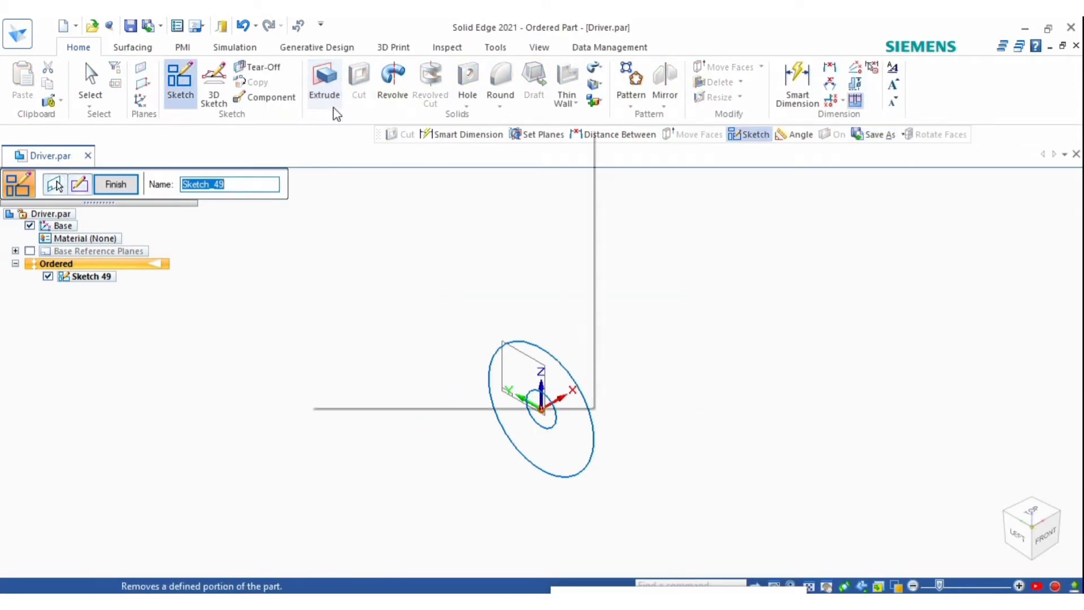
click(545, 432)
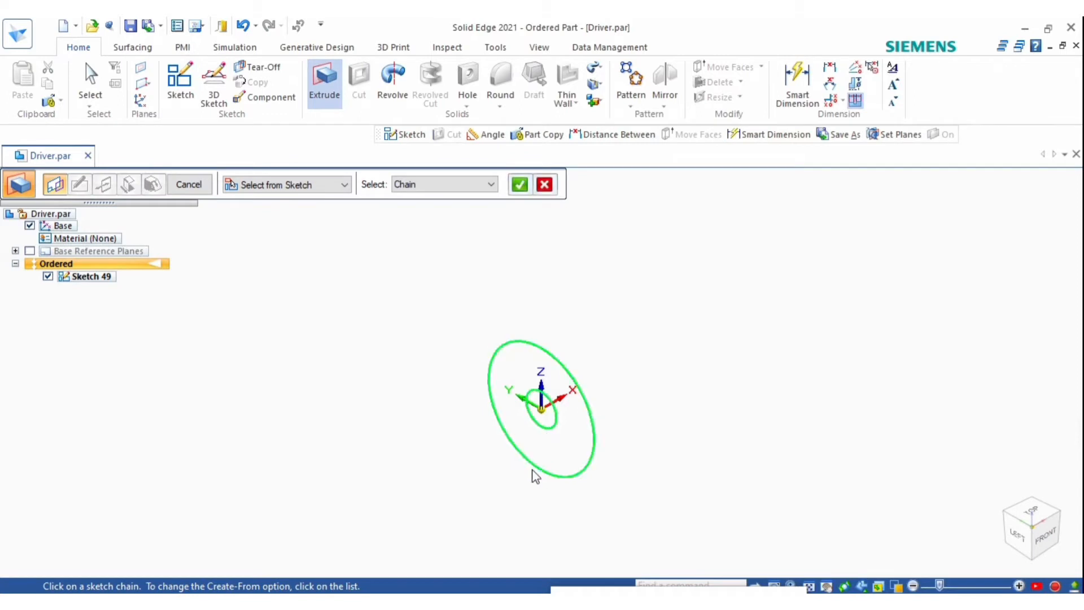
right_click(531, 471)
text(10)
key(Return)
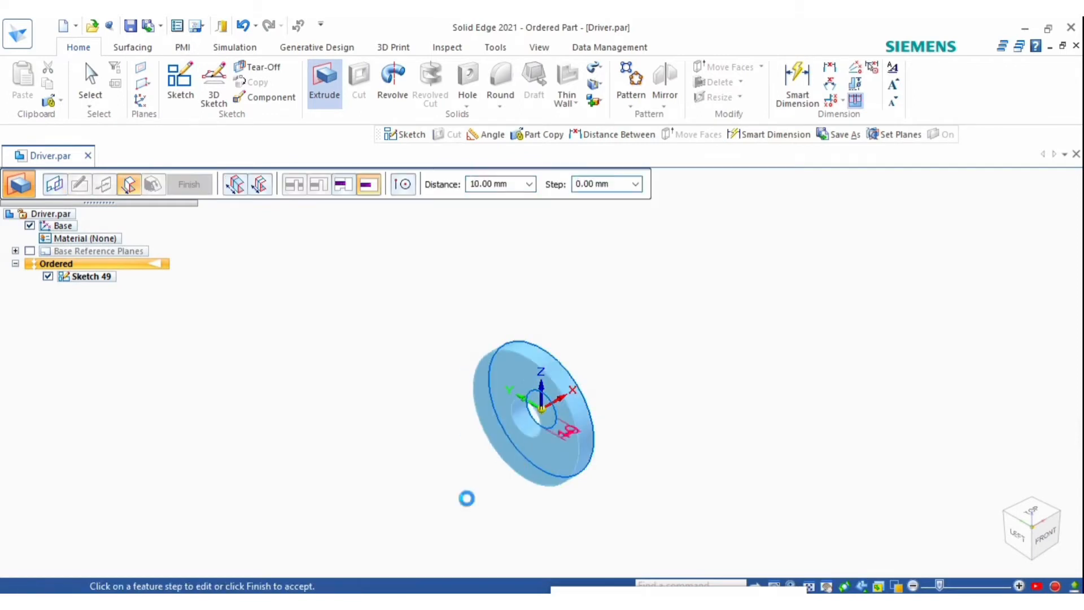
right_click(464, 482)
mouse_move(500, 446)
middle_down()
mouse_move(539, 442)
mouse_move(505, 459)
middle_up()
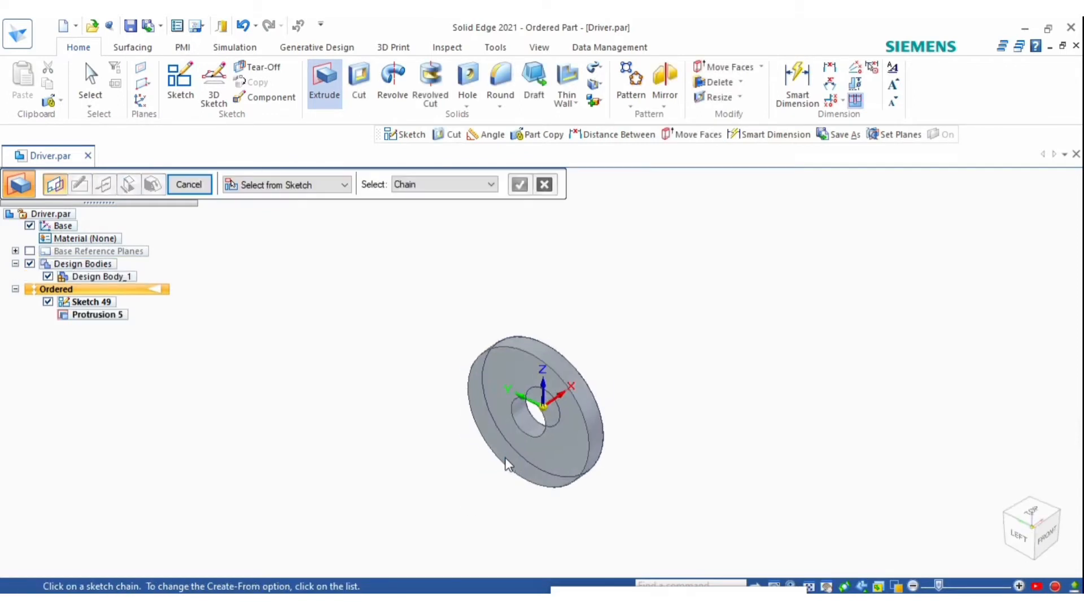
key(Escape)
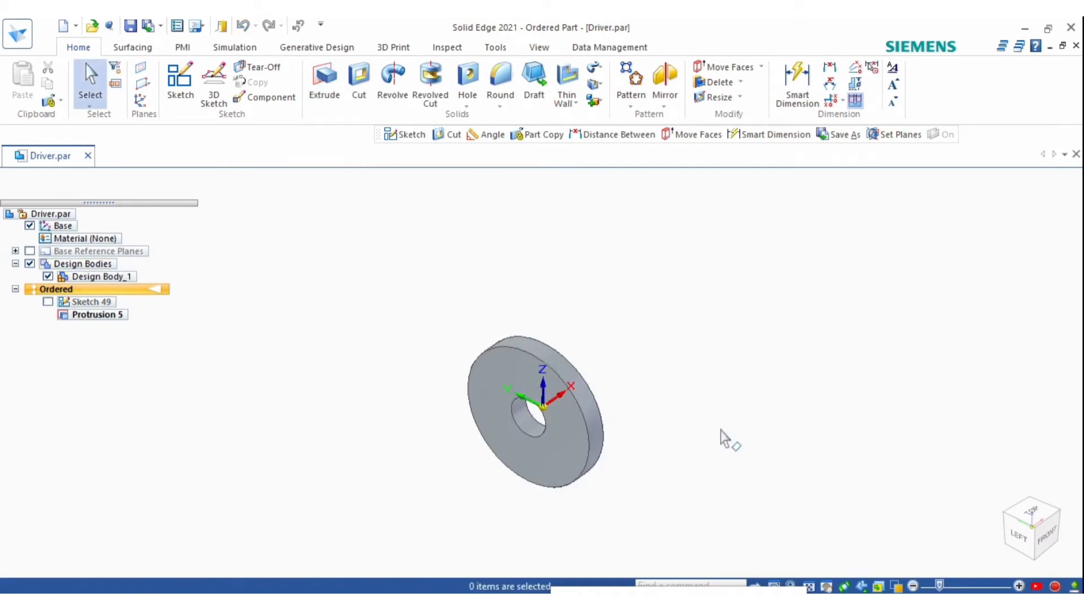
Start a sketch on the disc's front flat face and project the disc's outer circular edge into it
click(180, 83)
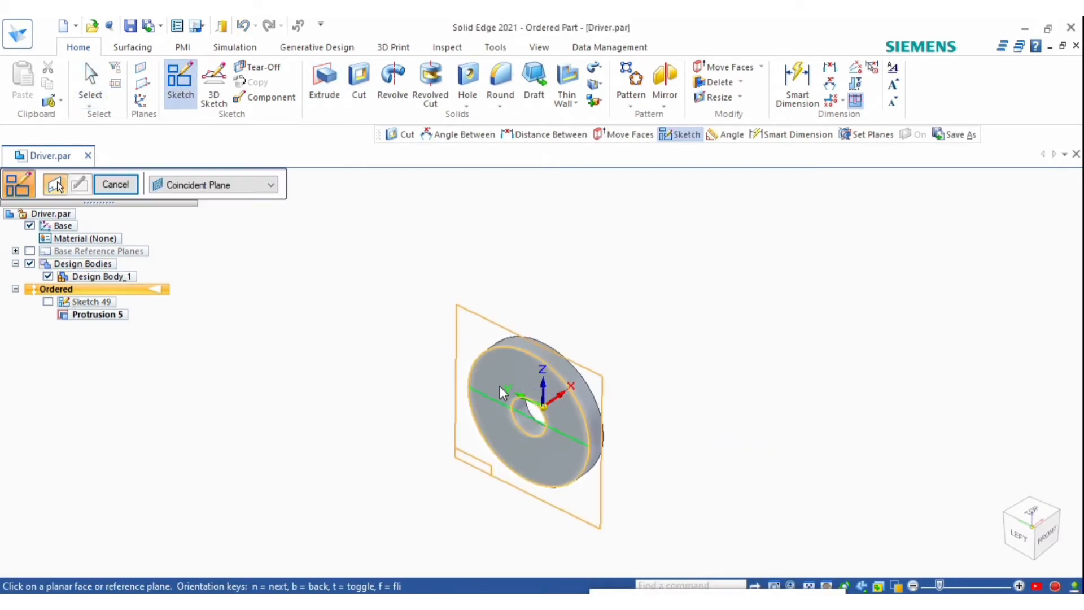
click(491, 430)
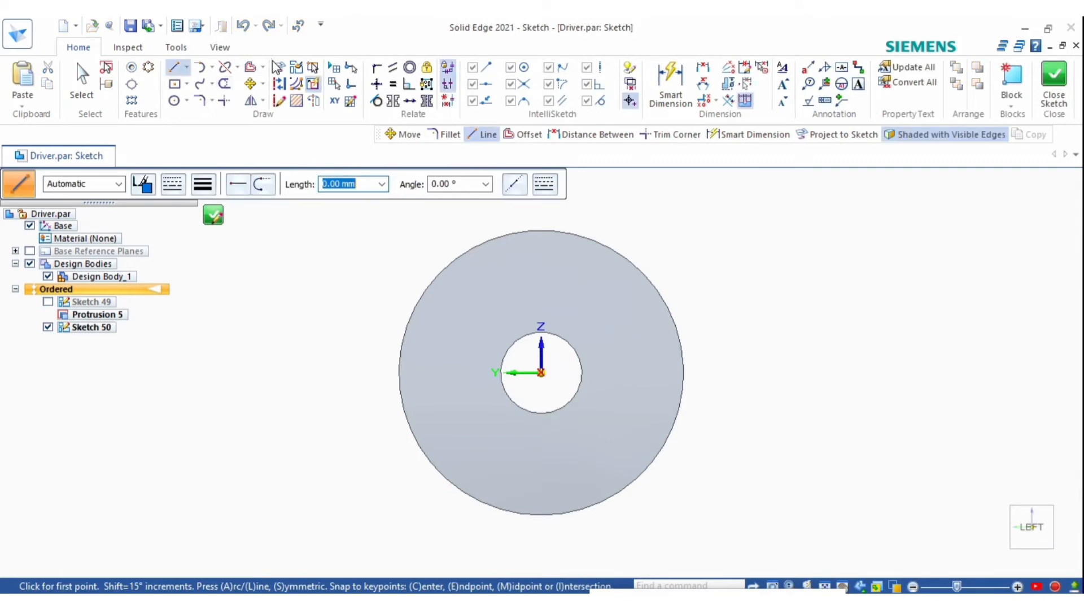
click(484, 392)
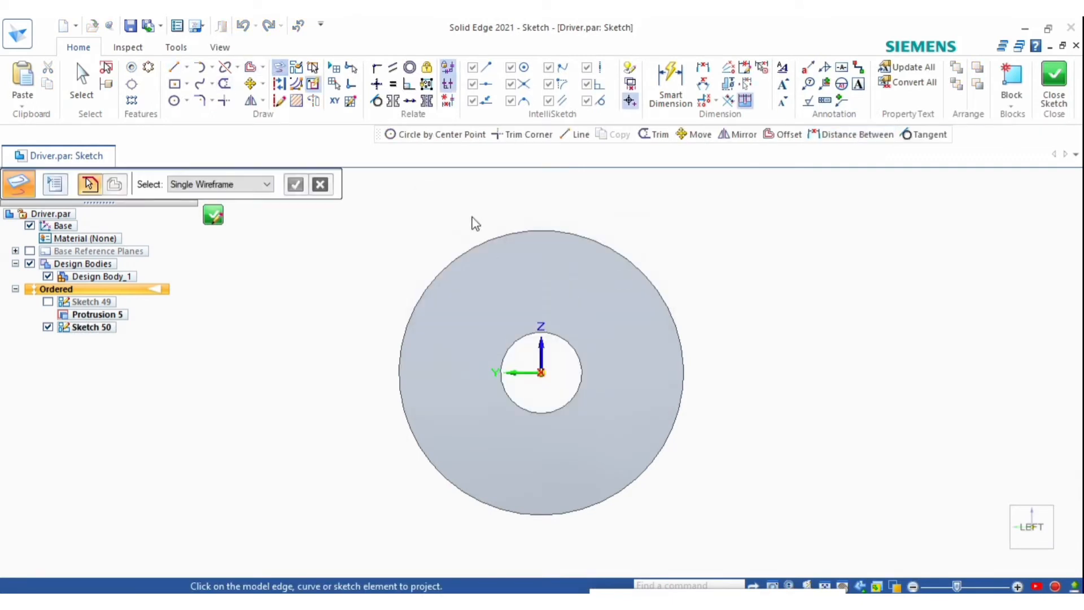
click(481, 250)
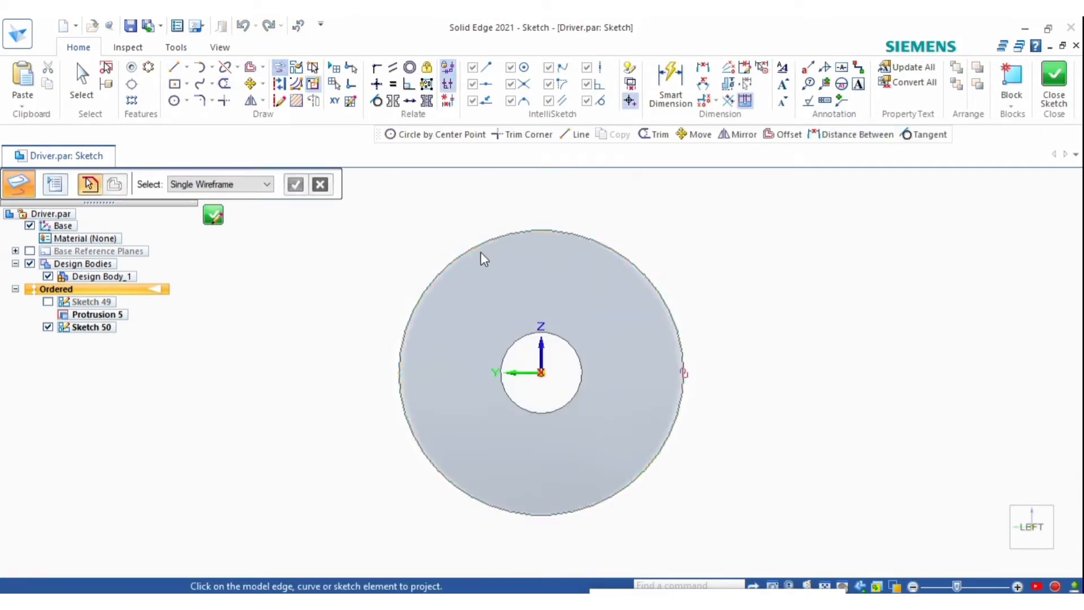
Offset the projected outer circle 10 mm inward
click(251, 80)
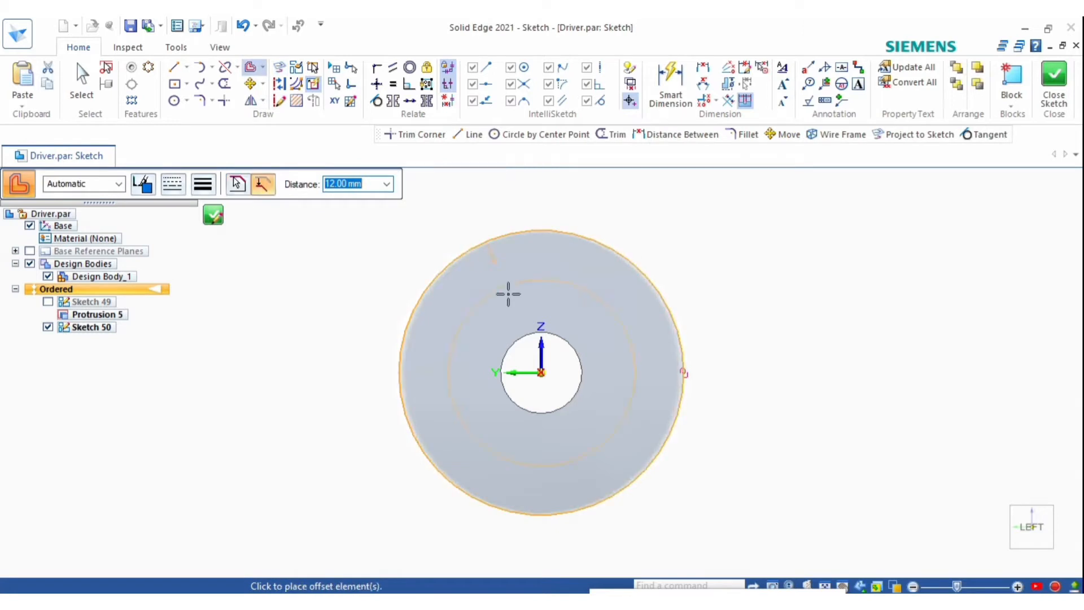
text(10)
key(Return)
click(588, 380)
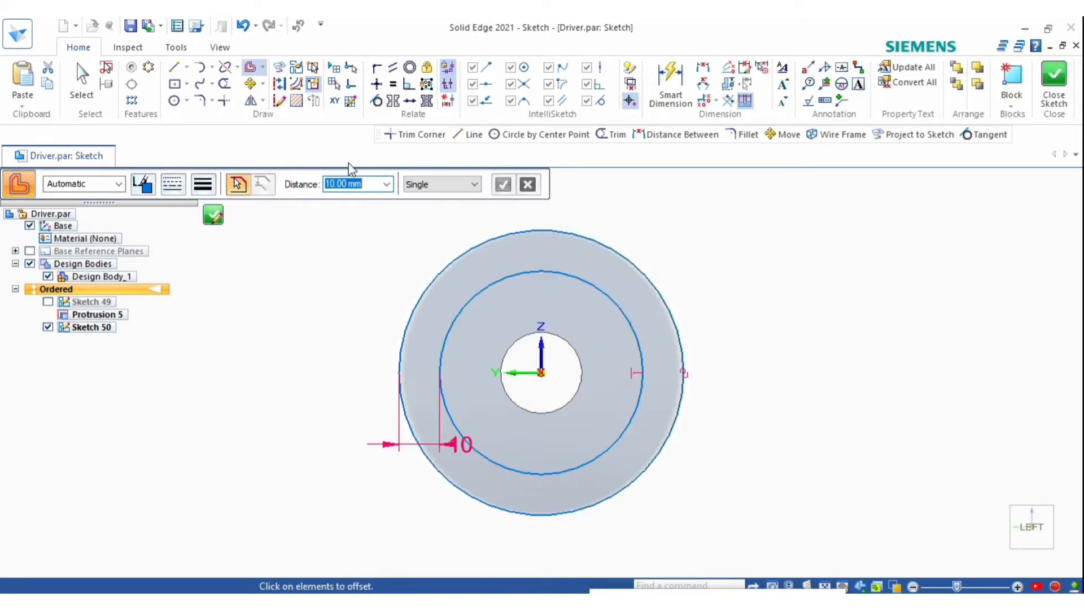
Draw a vertical line across the disc's full diameter, trim the profile to a half ring on the negative Y side and close the sketch
click(174, 67)
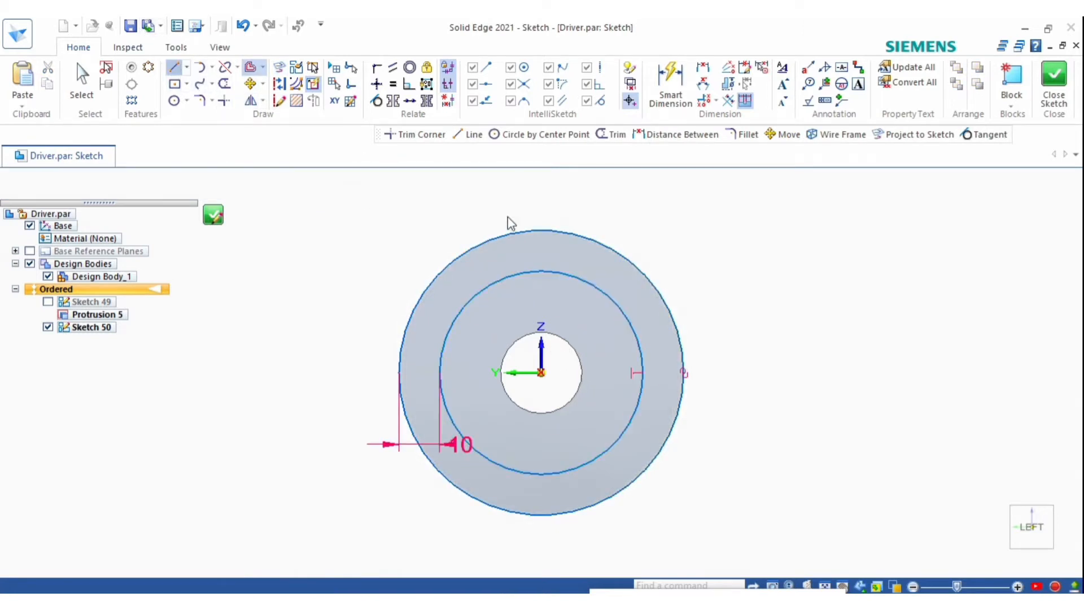
click(542, 230)
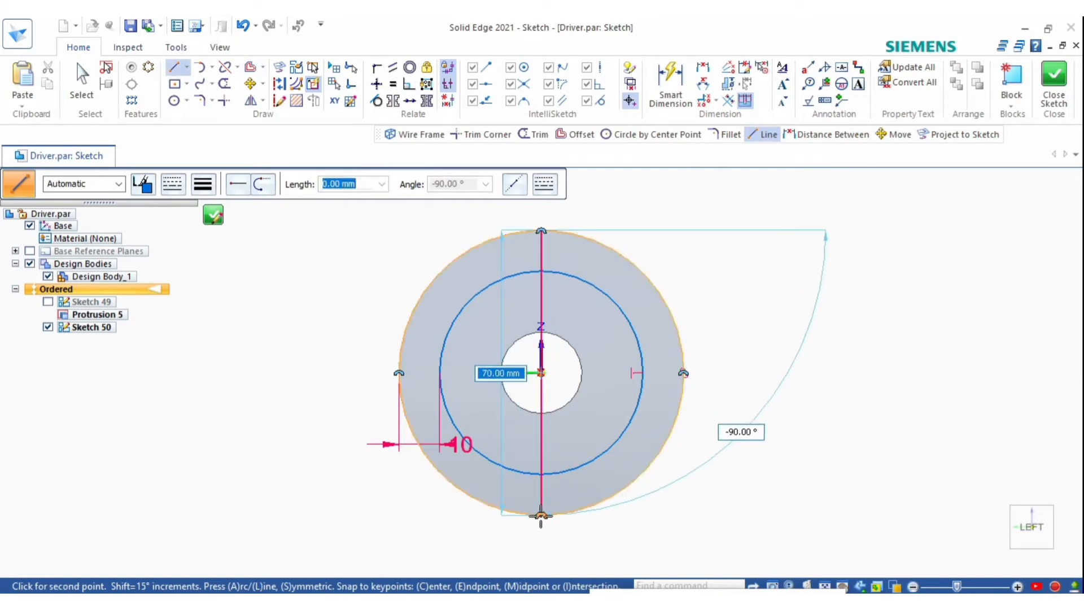
click(541, 515)
click(224, 85)
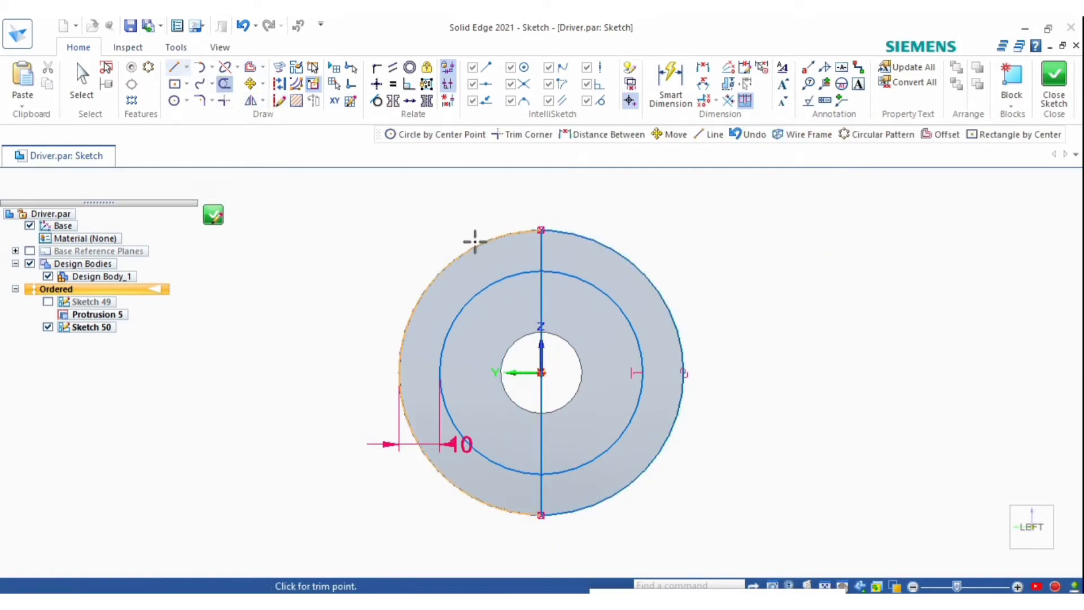
drag(473, 517, 474, 587)
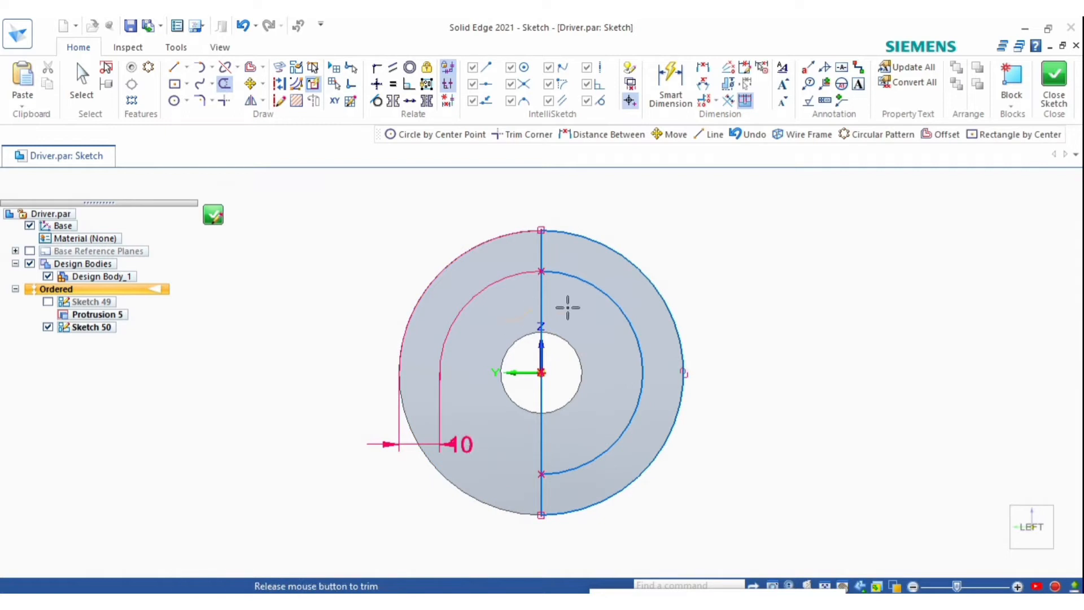
click(221, 216)
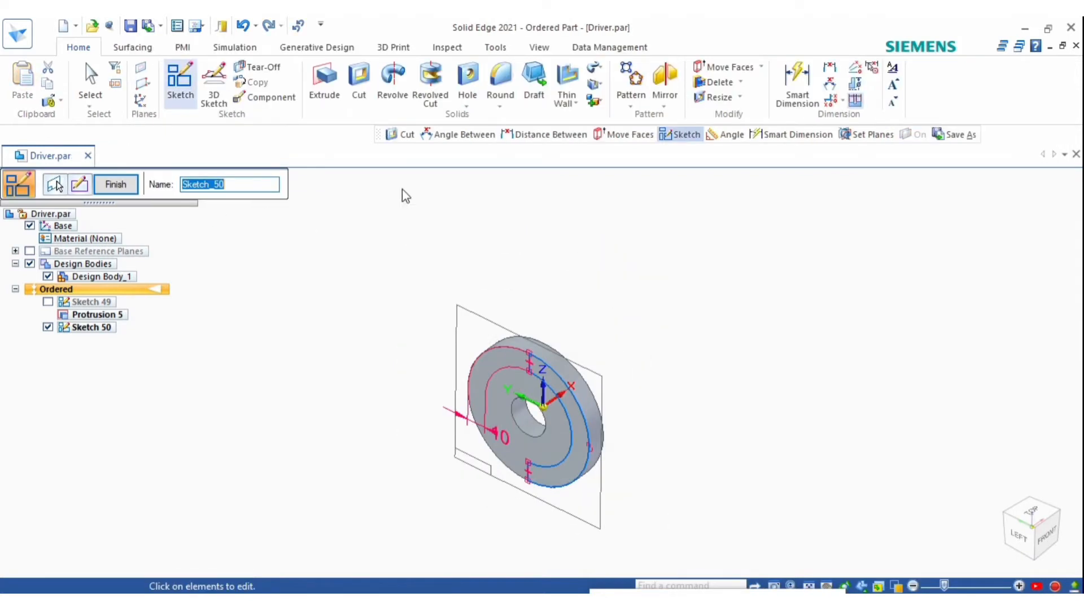
Extrude the half-ring profile 30 mm in the negative X direction and hide its sketch
click(323, 91)
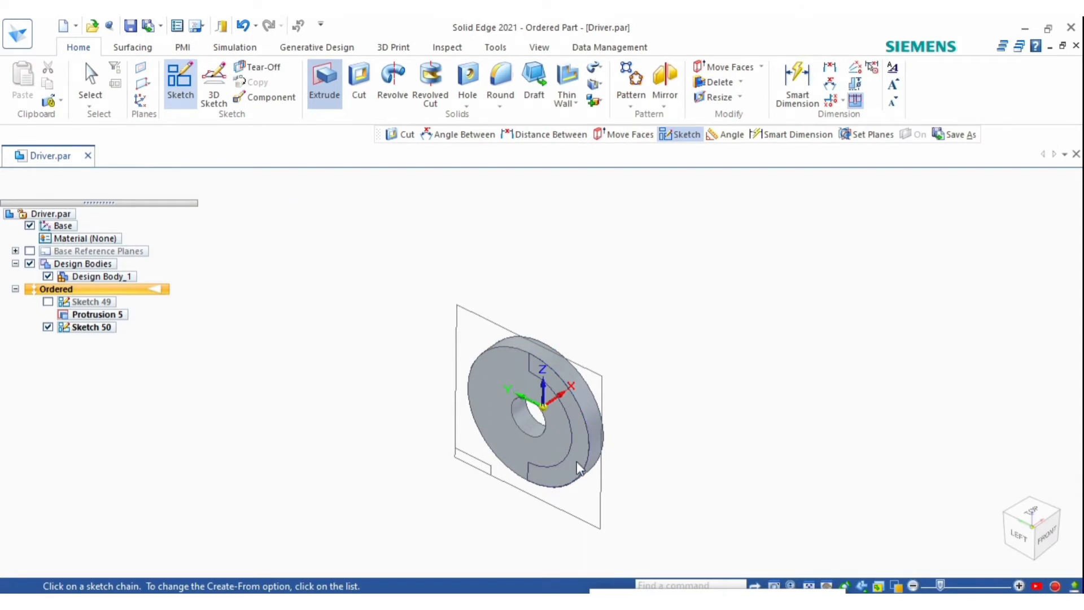
click(571, 490)
text(30)
key(Tab)
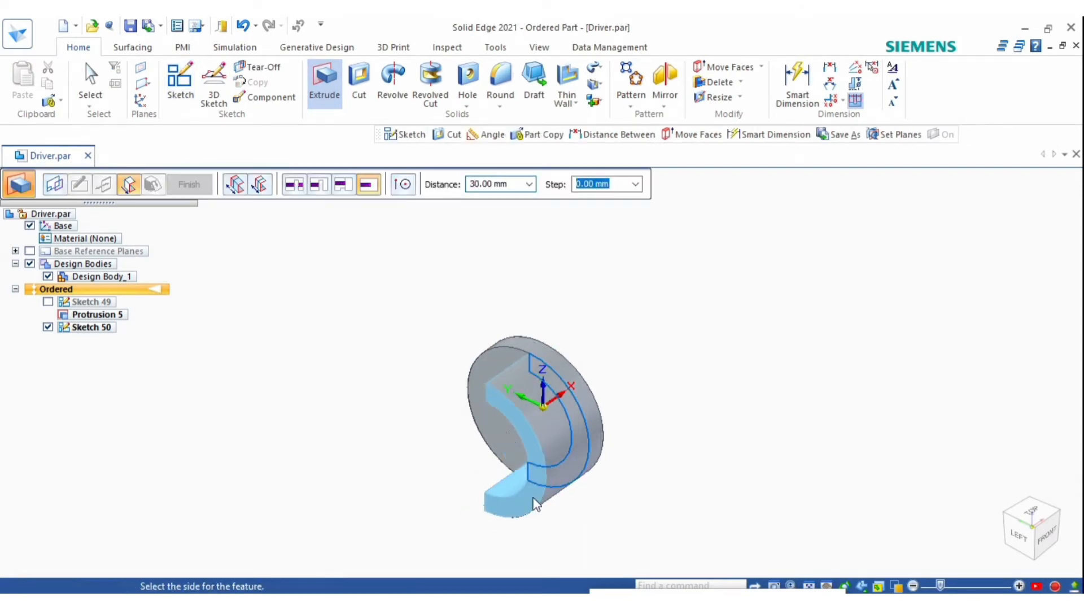
middle_drag(497, 518, 635, 249)
key(Escape)
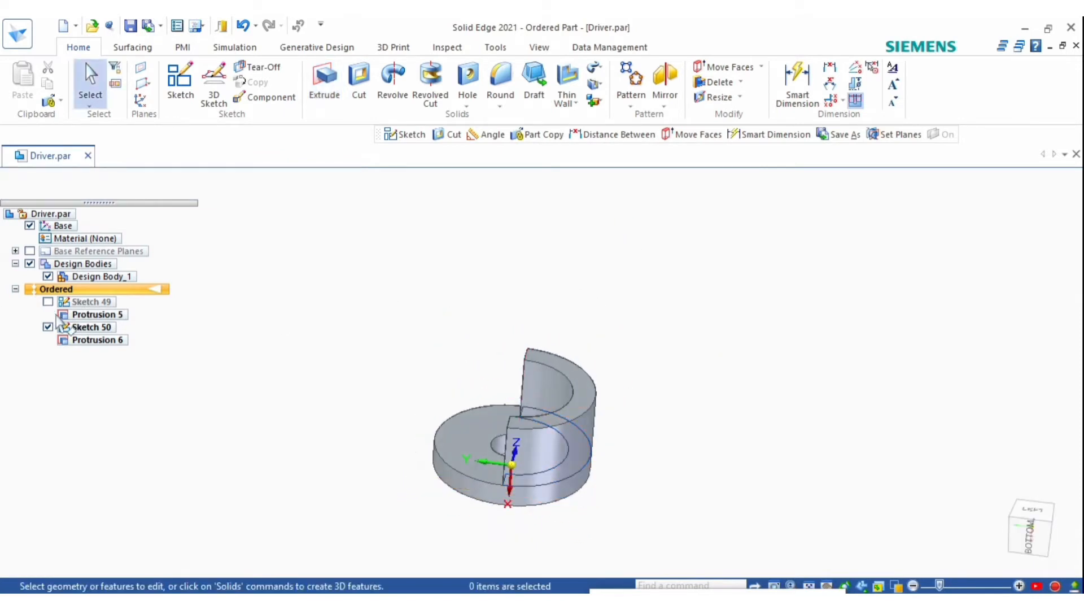
middle_drag(295, 341, 692, 357)
Start a sketch on the disc's rear flat face, draw its vertical diameter line and project the outer edge on the positive Y side
mouse_move(649, 450)
middle_down()
mouse_move(564, 202)
mouse_move(856, 283)
mouse_move(794, 290)
middle_up()
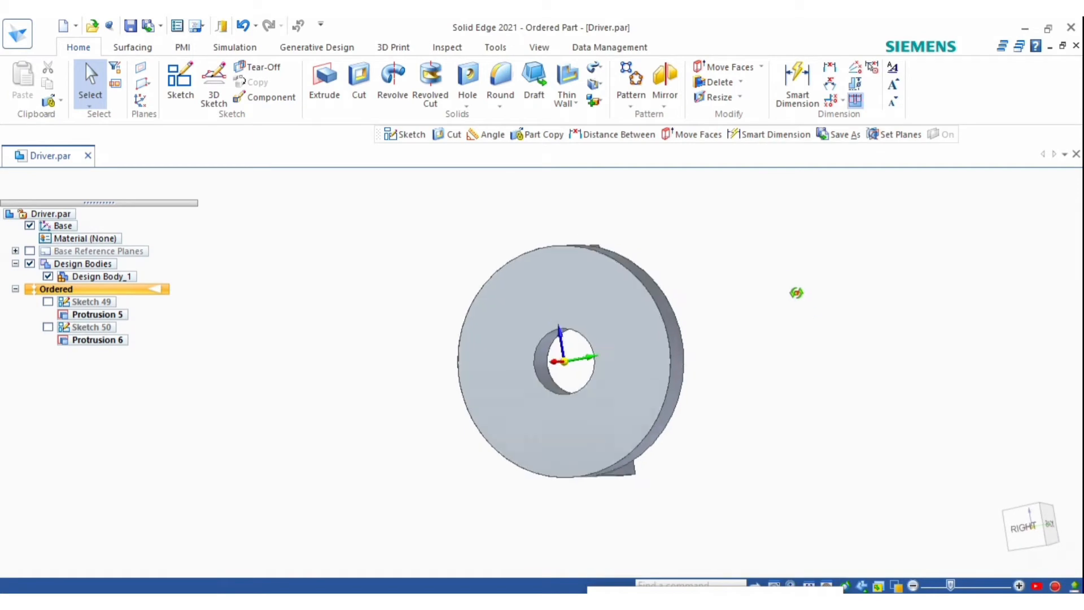
click(180, 82)
click(566, 275)
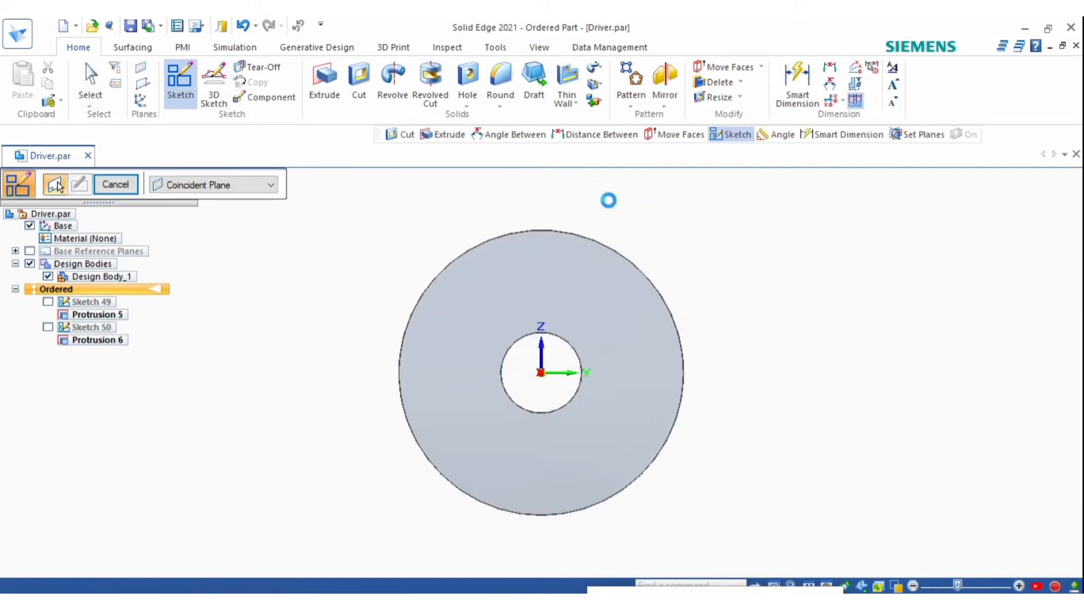
click(541, 230)
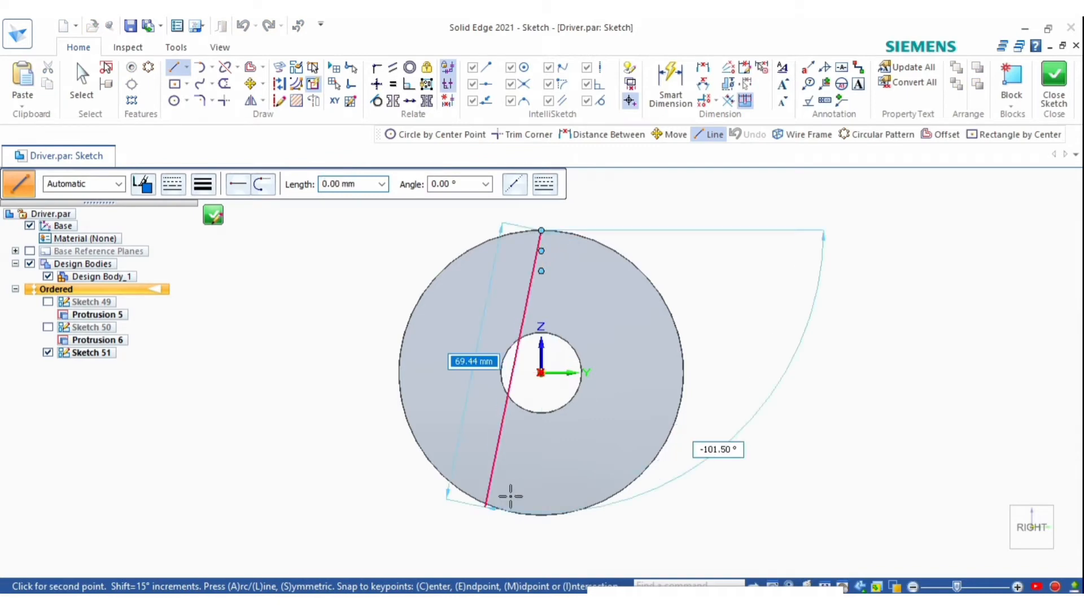
click(541, 515)
click(278, 66)
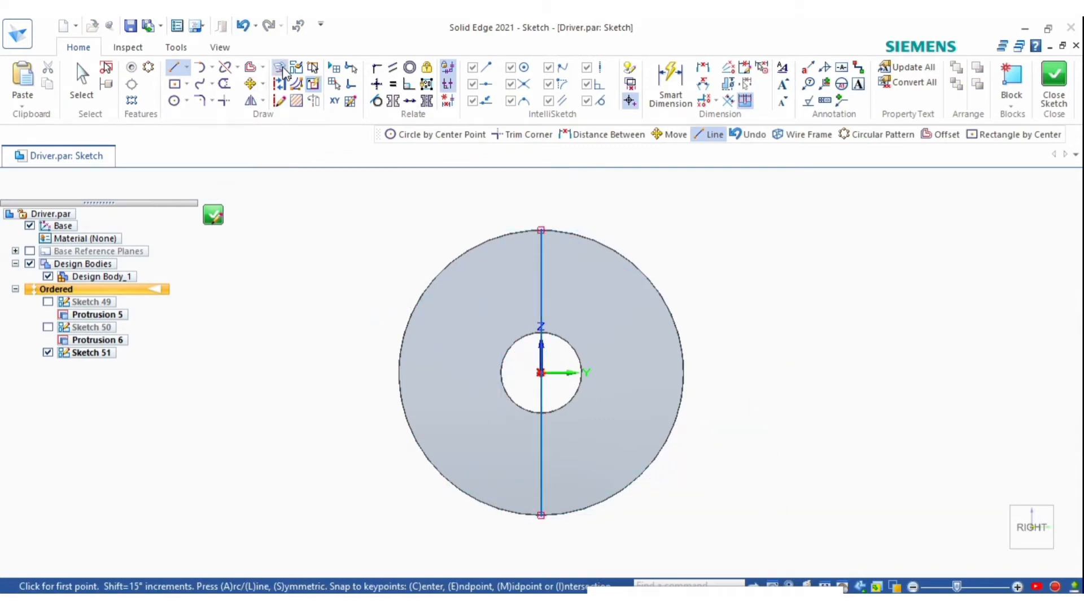
click(501, 394)
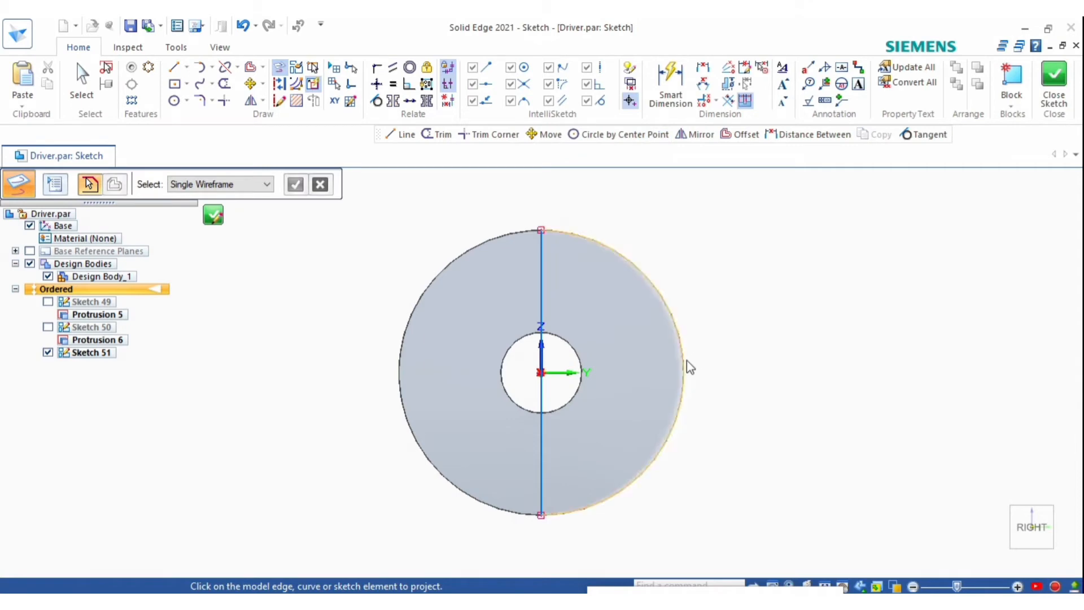
Offset the vertical diameter line 31 mm in the positive Y direction
click(255, 72)
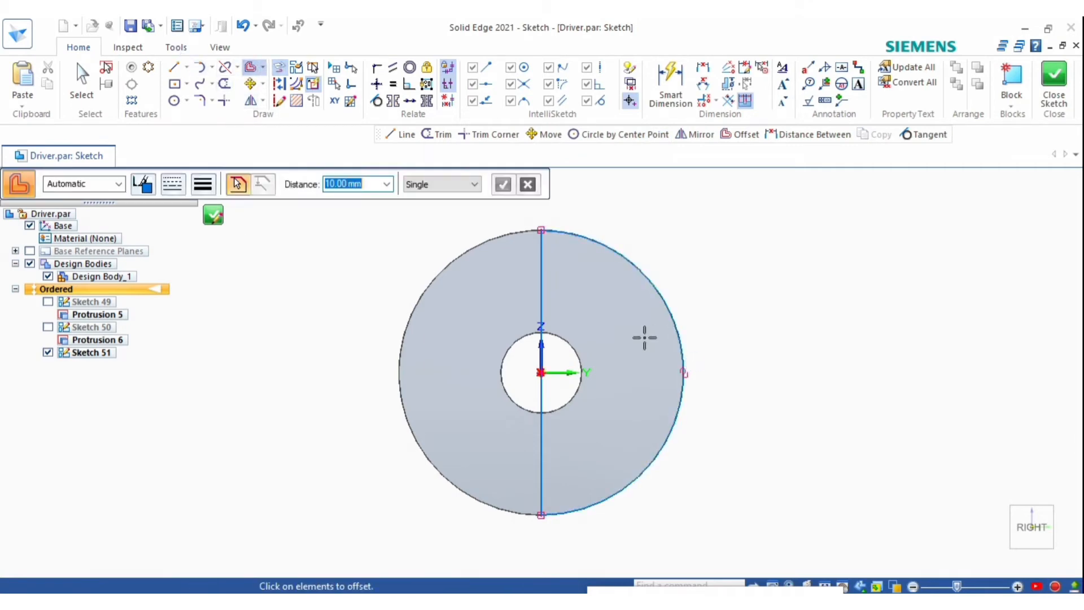
click(546, 294)
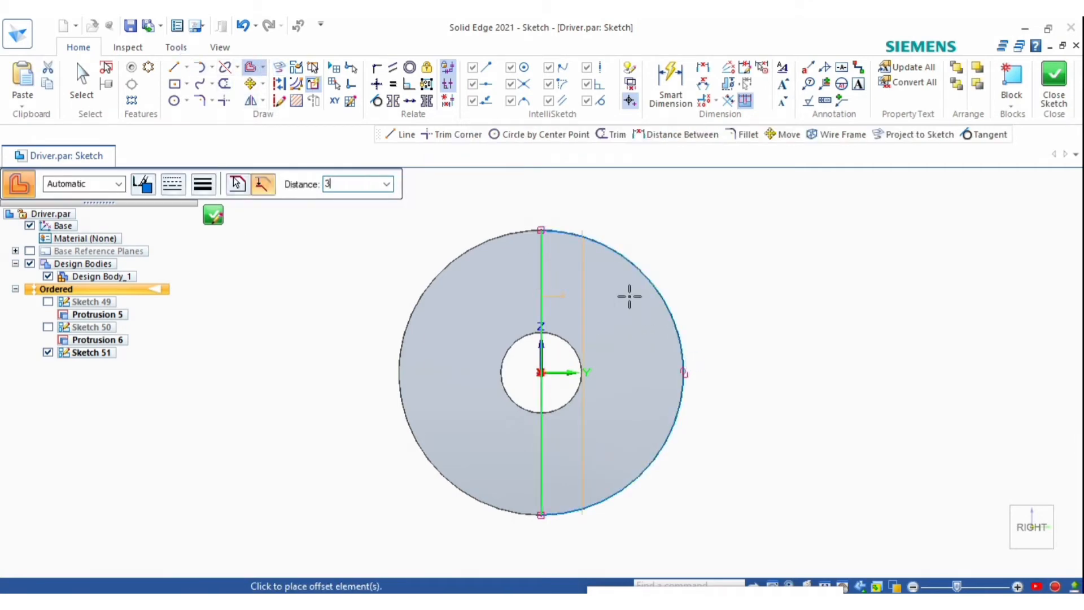
click(675, 292)
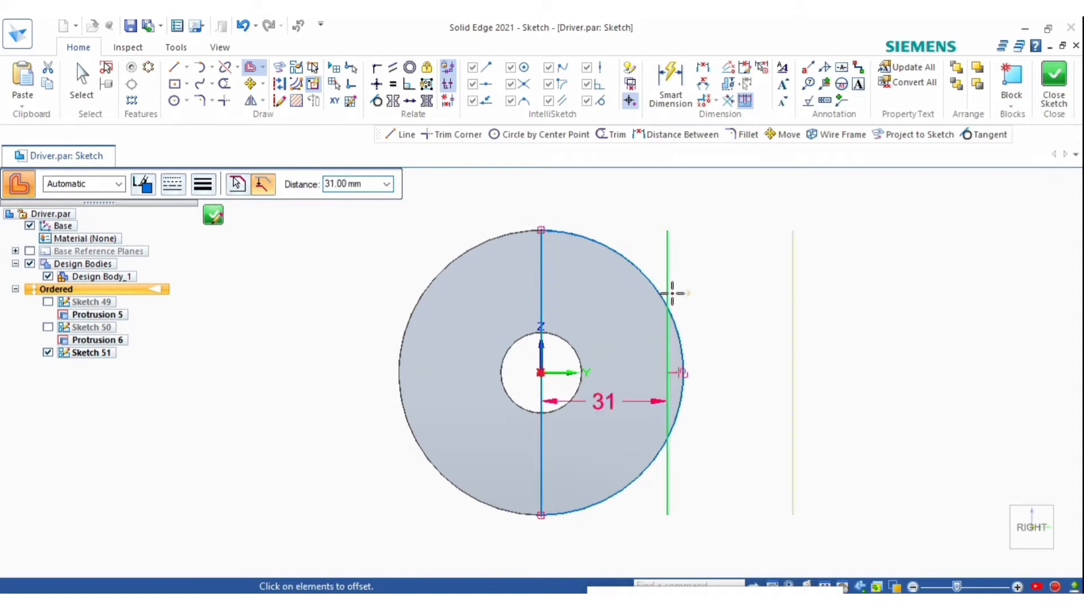
Draw three lines from the offset line's ends to close a narrow, 70 mm tall rectangle extending past the disc's positive Y edge
click(175, 72)
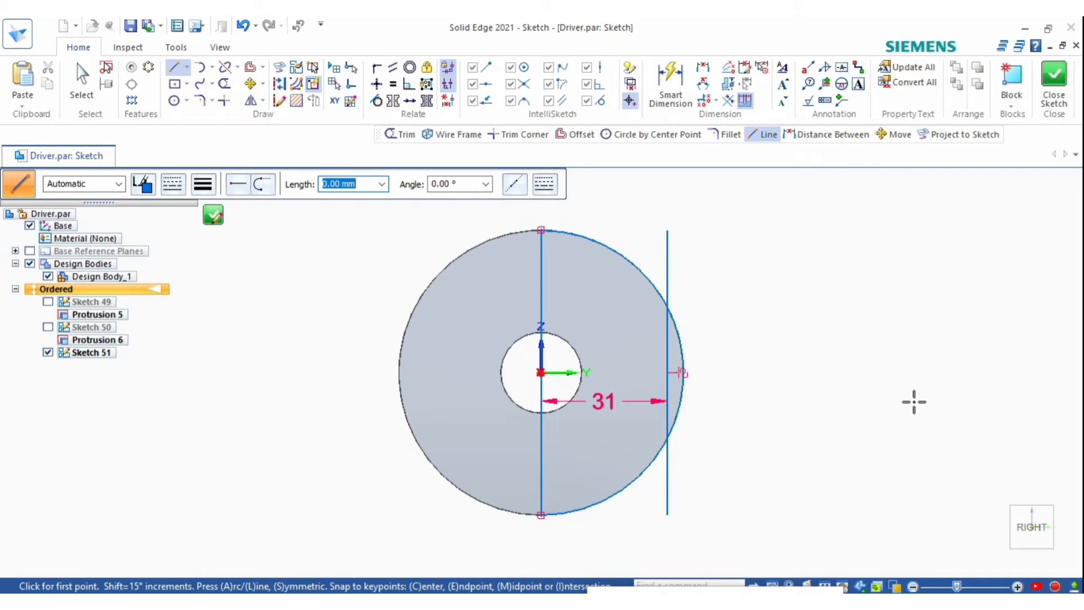
scroll(663, 303, up, 3)
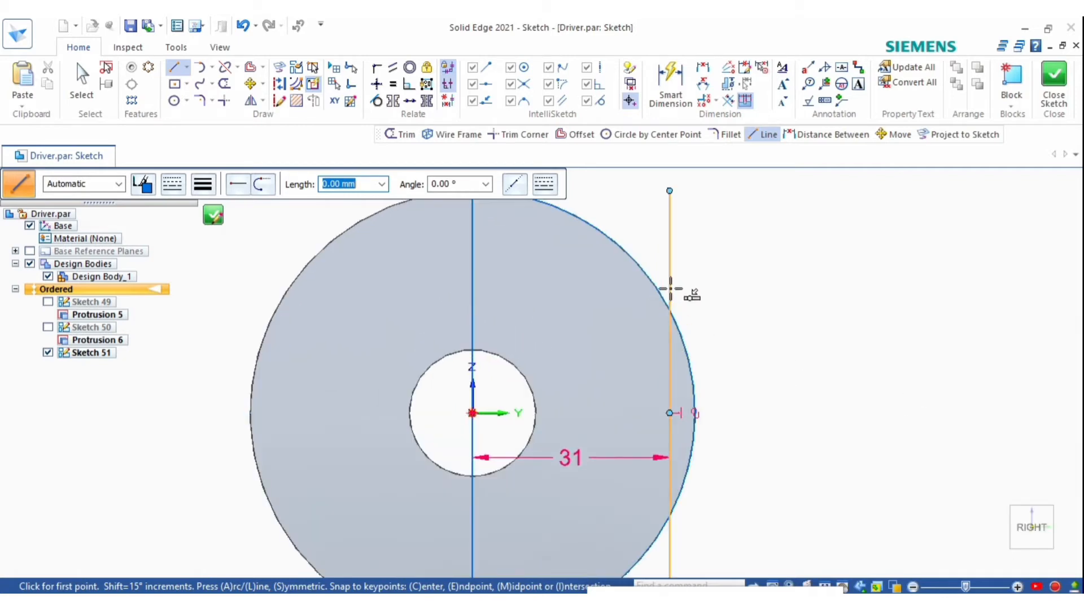
scroll(671, 289, down, 1)
click(669, 211)
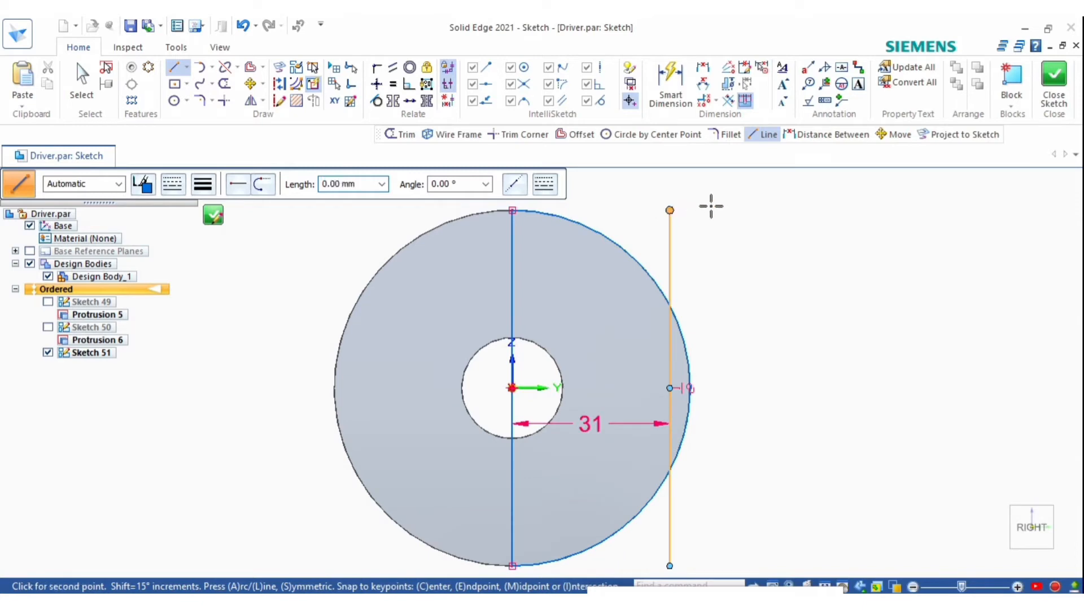
scroll(741, 456, down, 1)
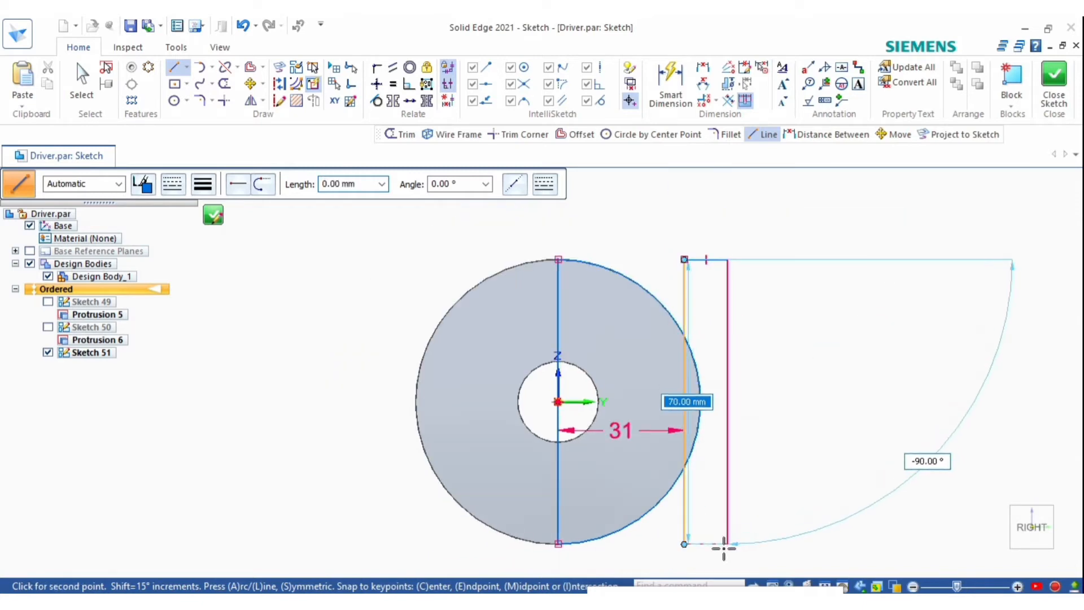
click(717, 548)
click(684, 545)
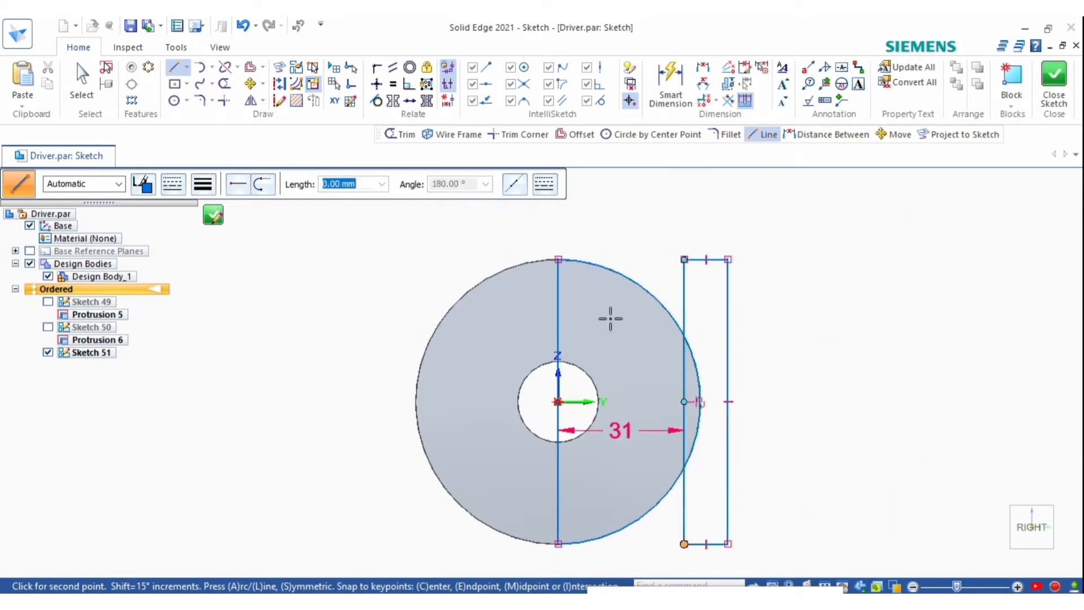
Trim away the diameter line and the projected arc so only the rectangle remains, and close the sketch
click(225, 84)
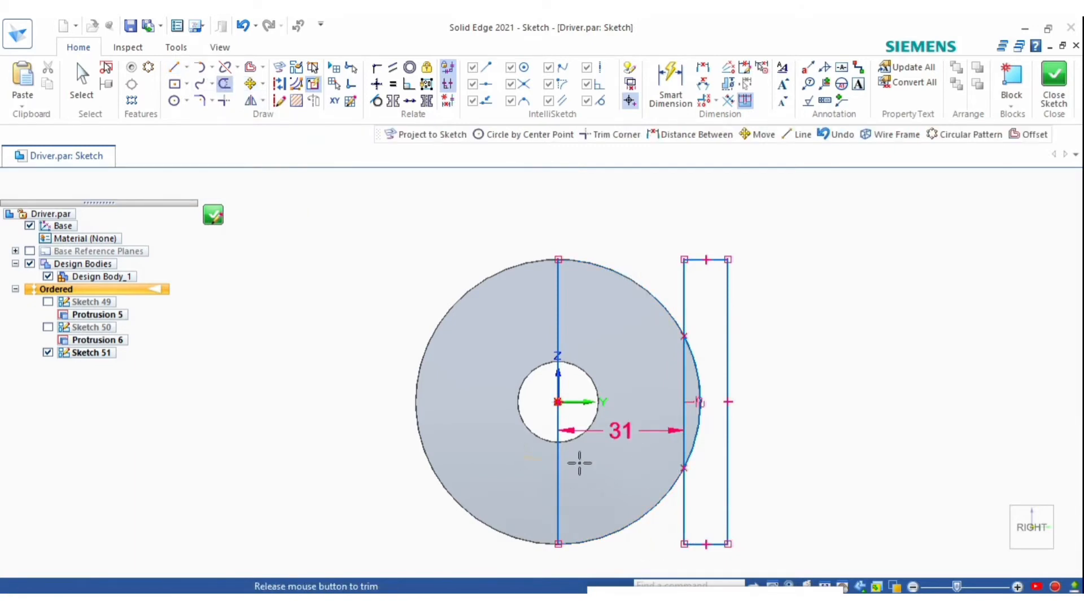
drag(580, 463, 581, 462)
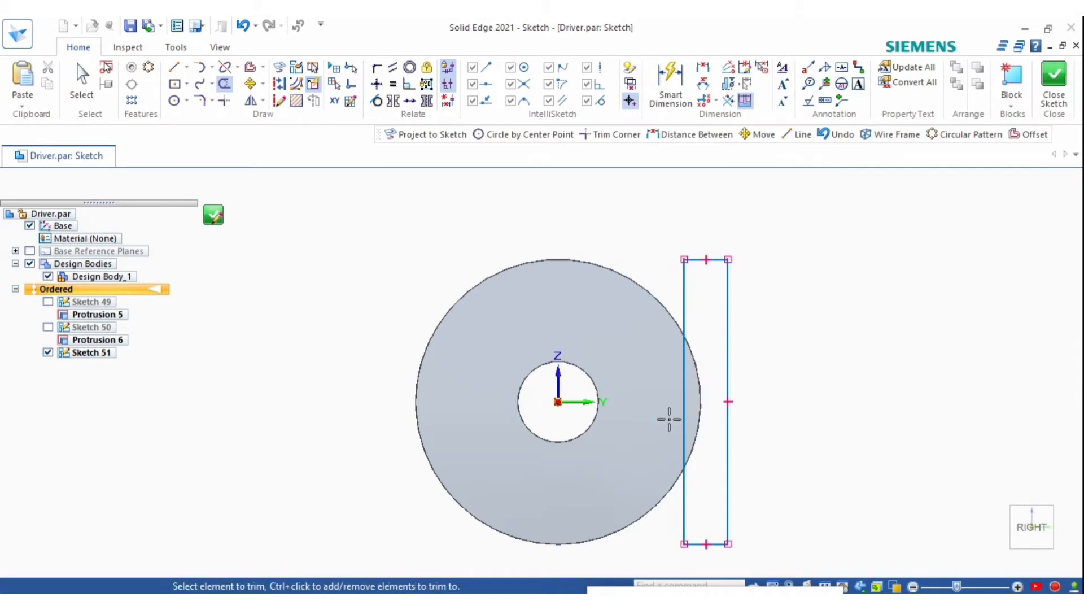
click(220, 221)
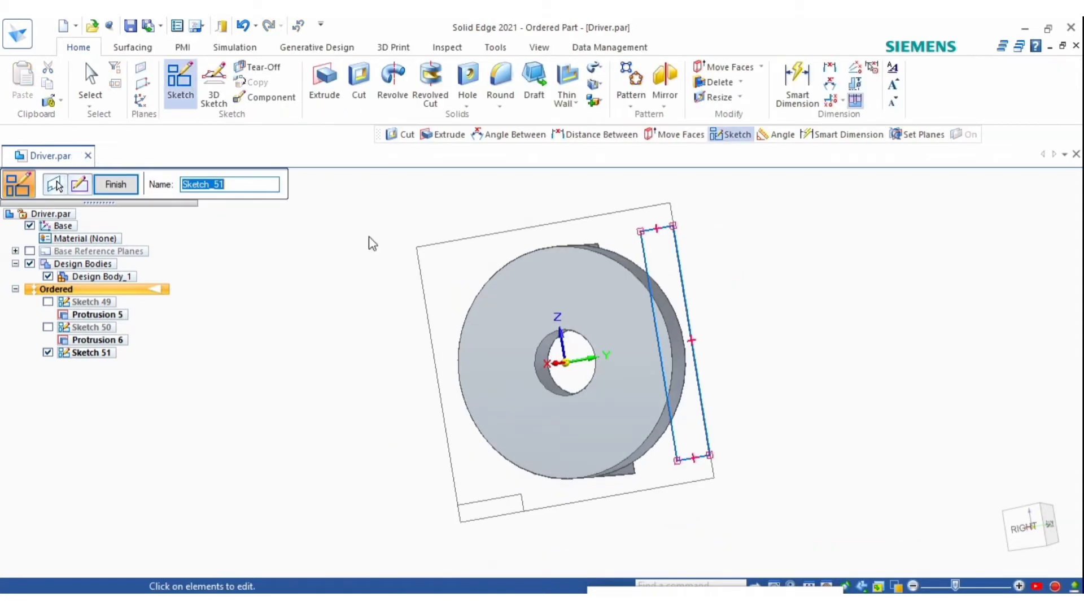
Cut the rectangle through the disc about 20 mm in the negative X direction to form a flat on its positive Y edge
click(356, 86)
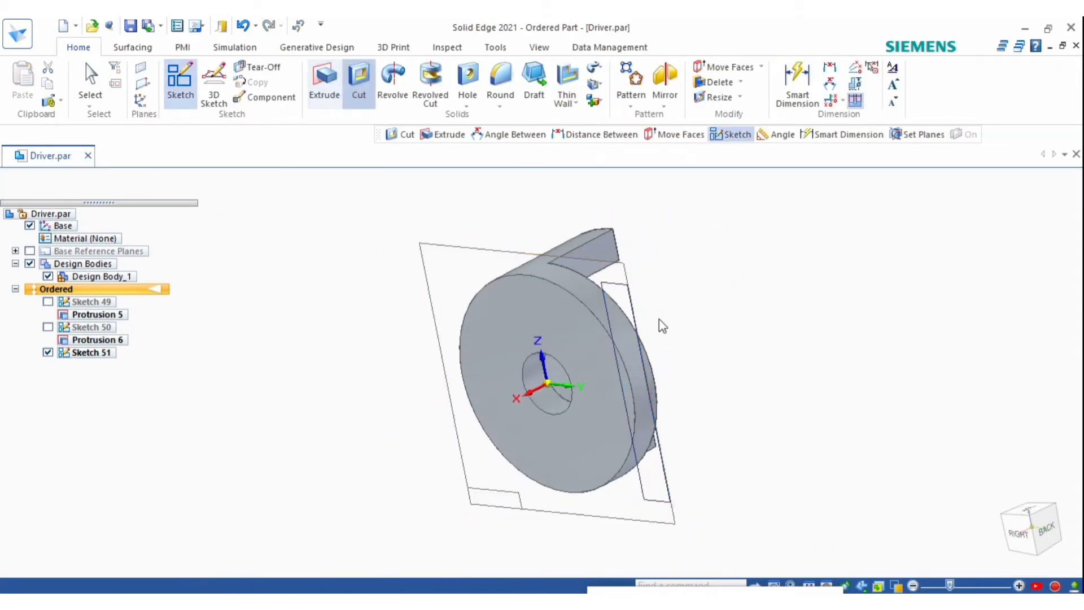
click(634, 315)
right_click(633, 315)
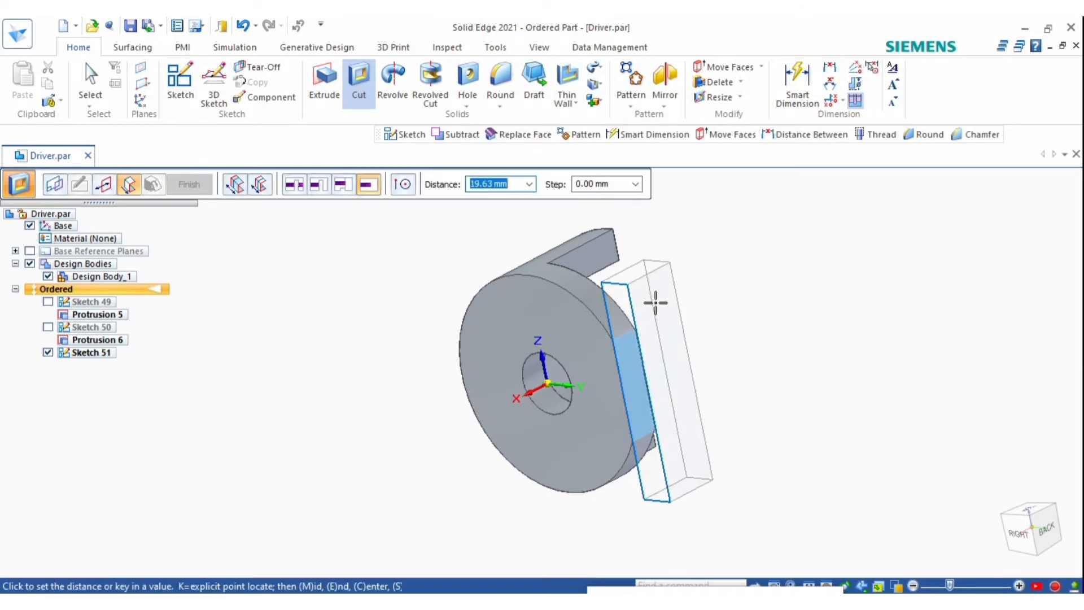
click(653, 295)
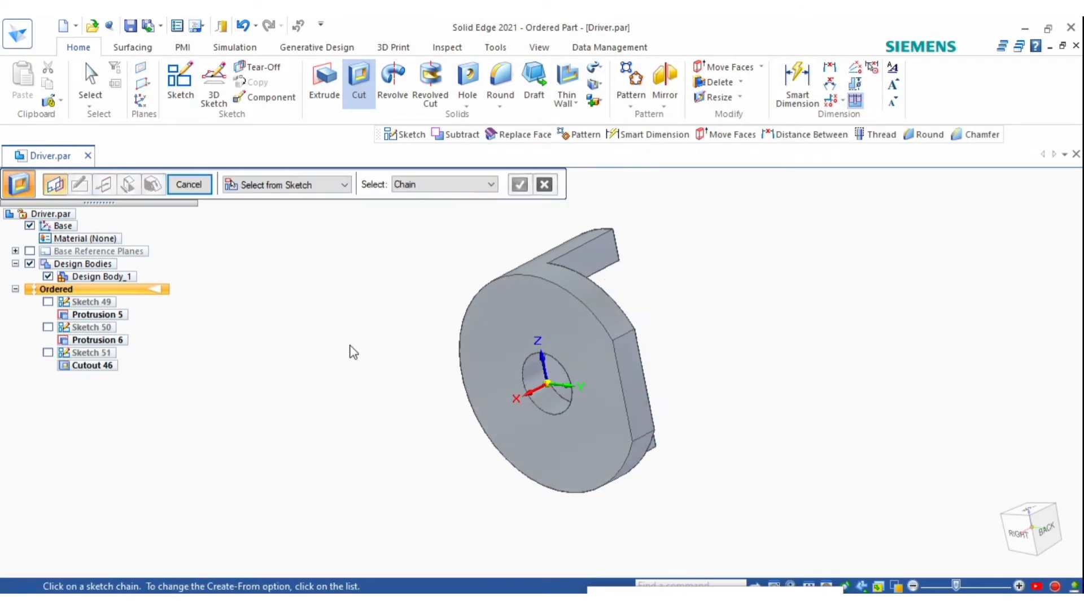
Start a new sketch on the XY plane through the Driver's axis
middle_drag(585, 364, 717, 299)
middle_drag(679, 359, 813, 331)
click(181, 79)
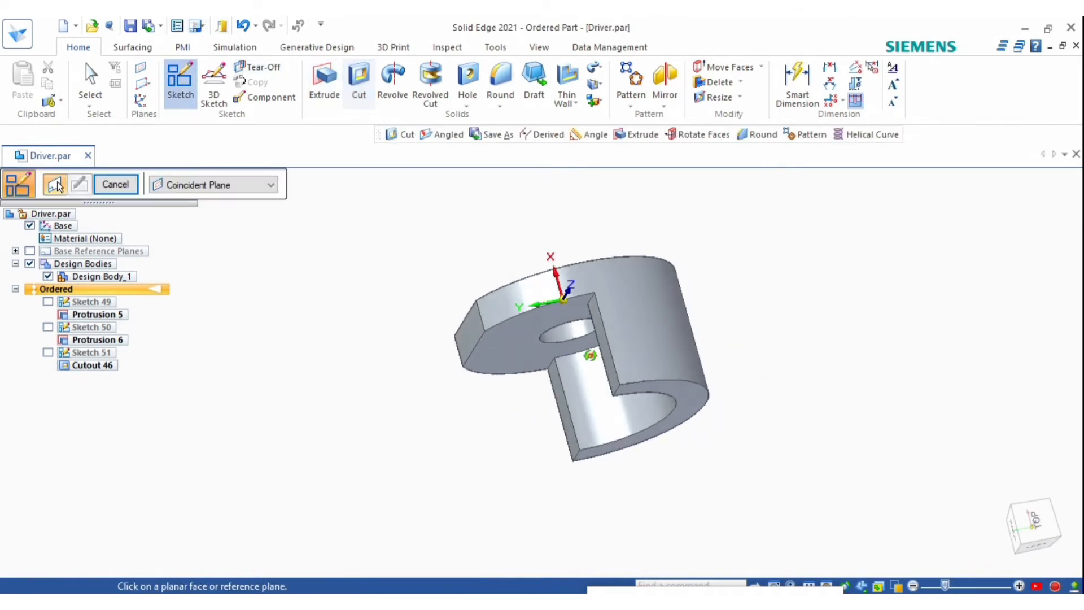
mouse_move(590, 356)
middle_down()
mouse_move(566, 266)
mouse_move(607, 423)
middle_up()
click(1035, 544)
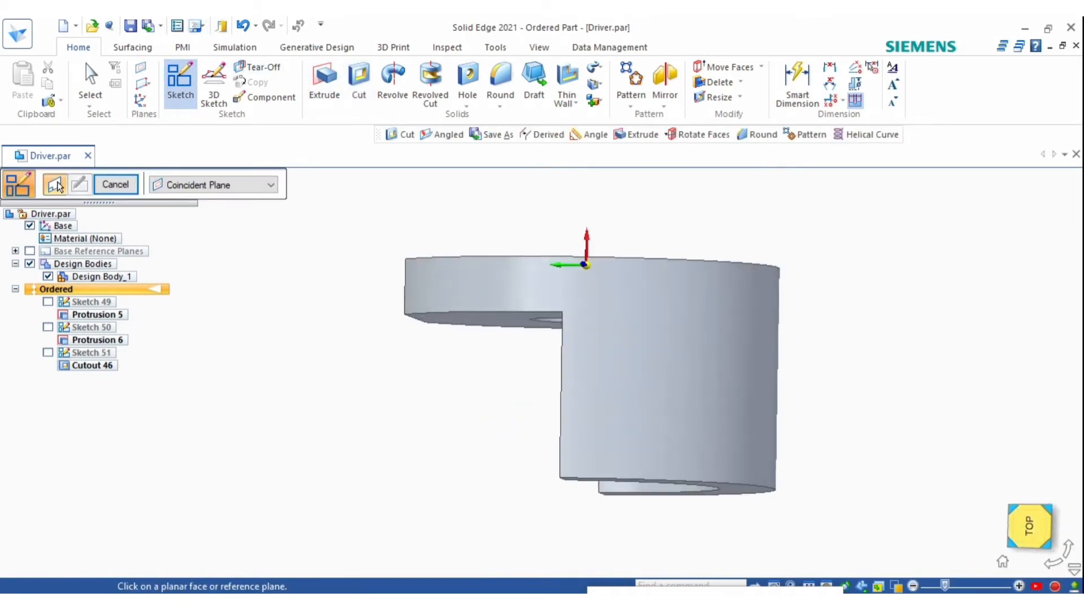
click(625, 255)
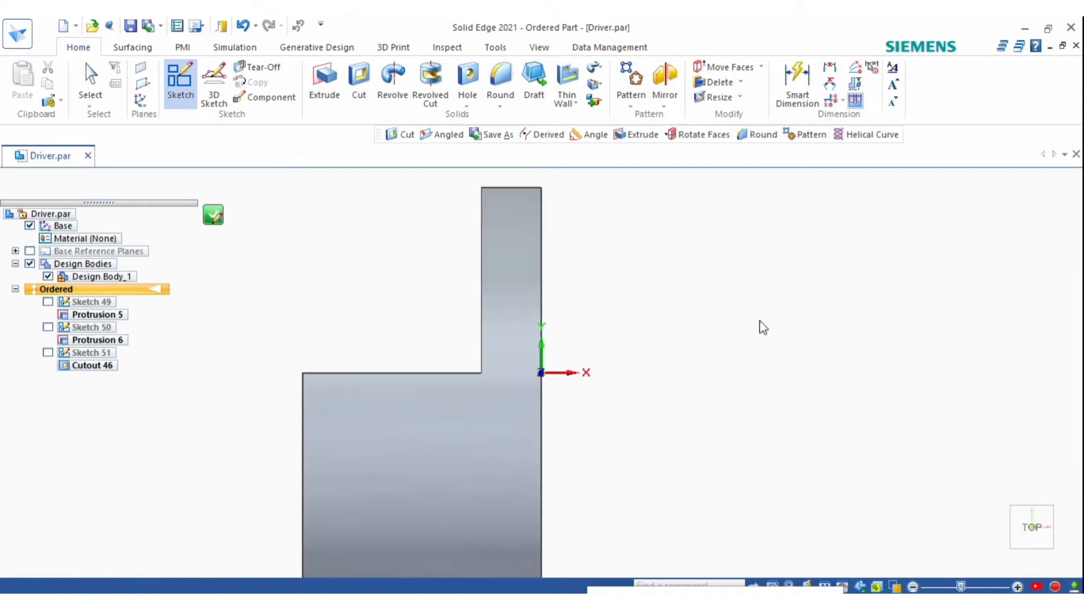
click(1065, 552)
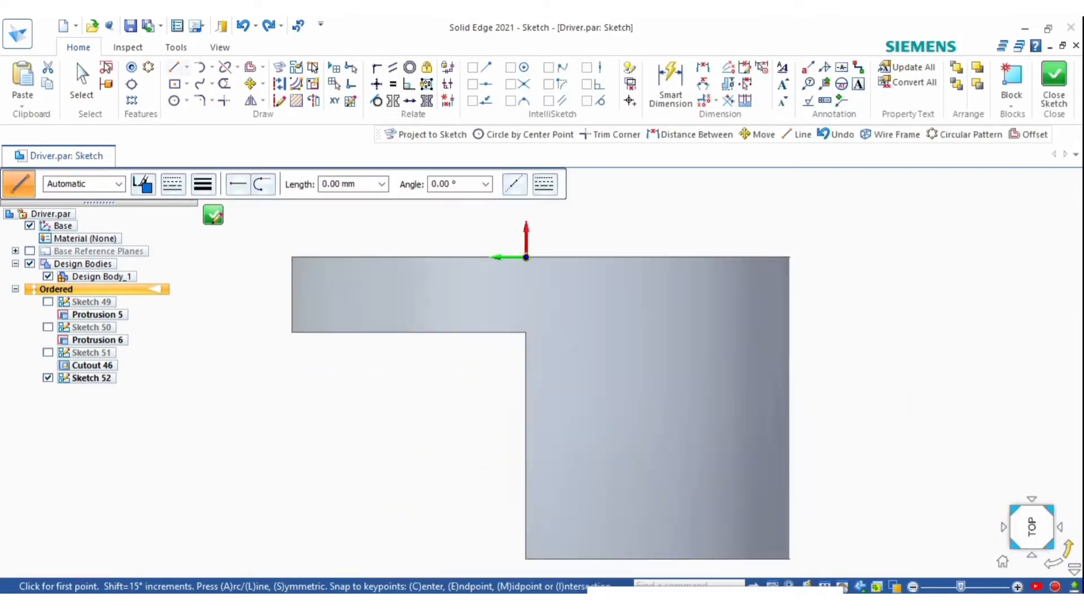
scroll(479, 283, up, 1)
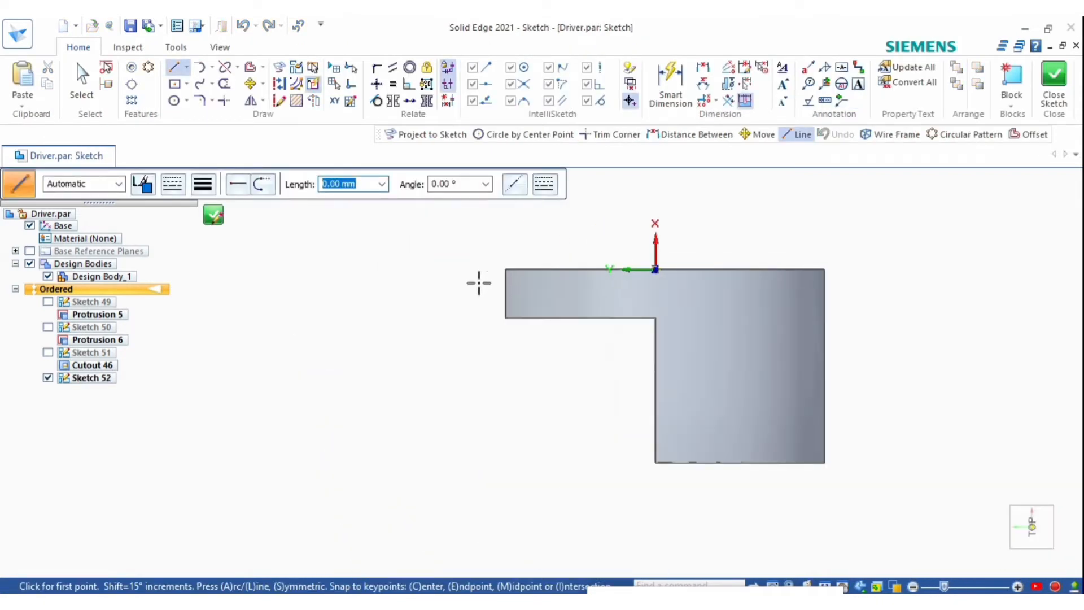
Draw a 53.8 mm line at 135° from the flat's lower corner, with a short perpendicular line at its outer end
click(506, 319)
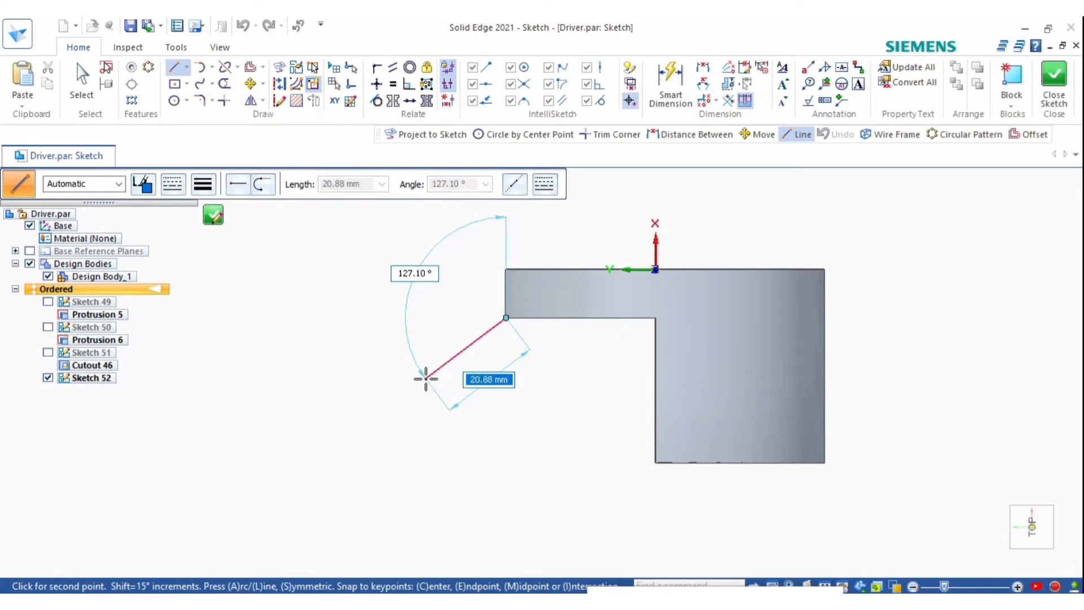
text(53.8)
key(Tab)
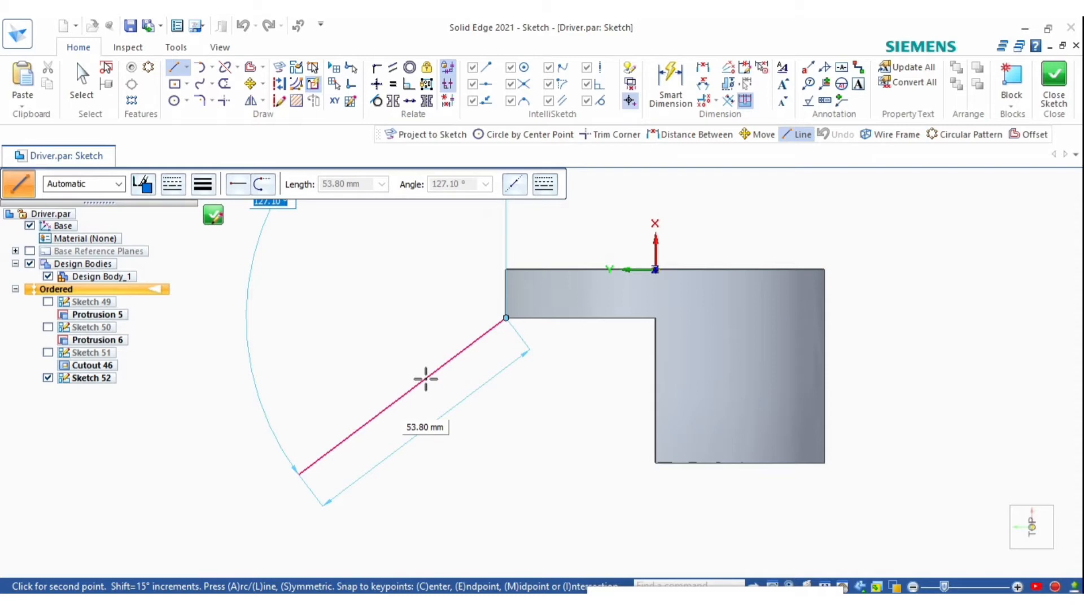
scroll(421, 405, down, 4)
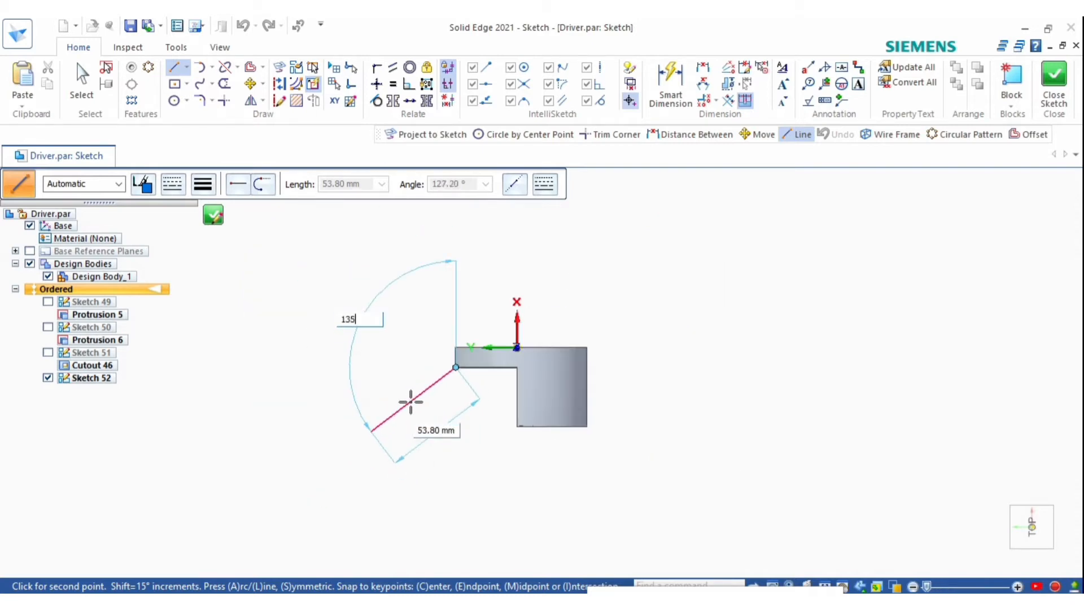
click(411, 402)
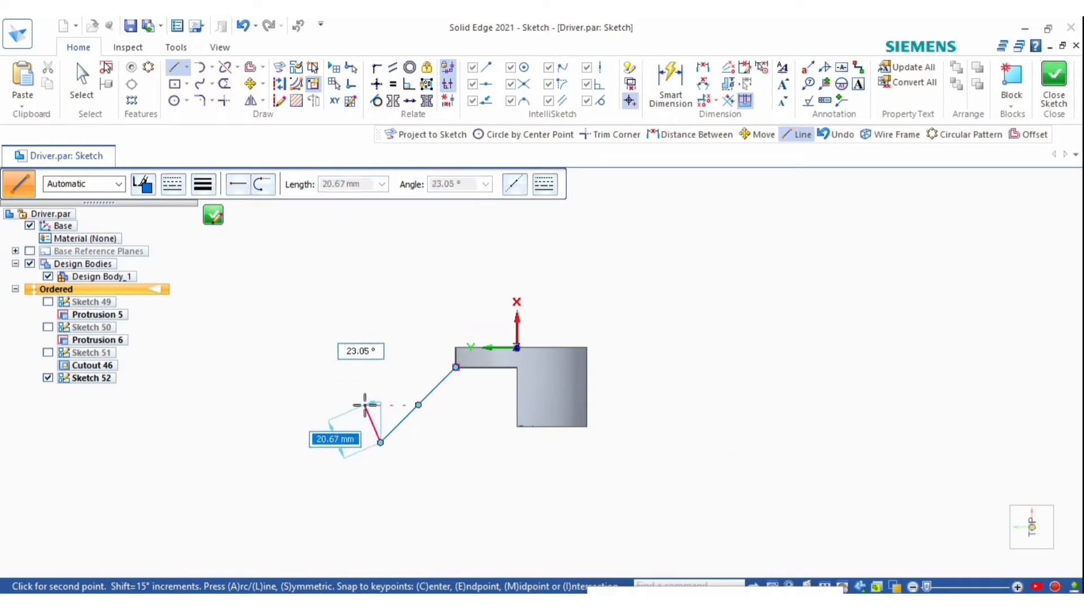
click(349, 412)
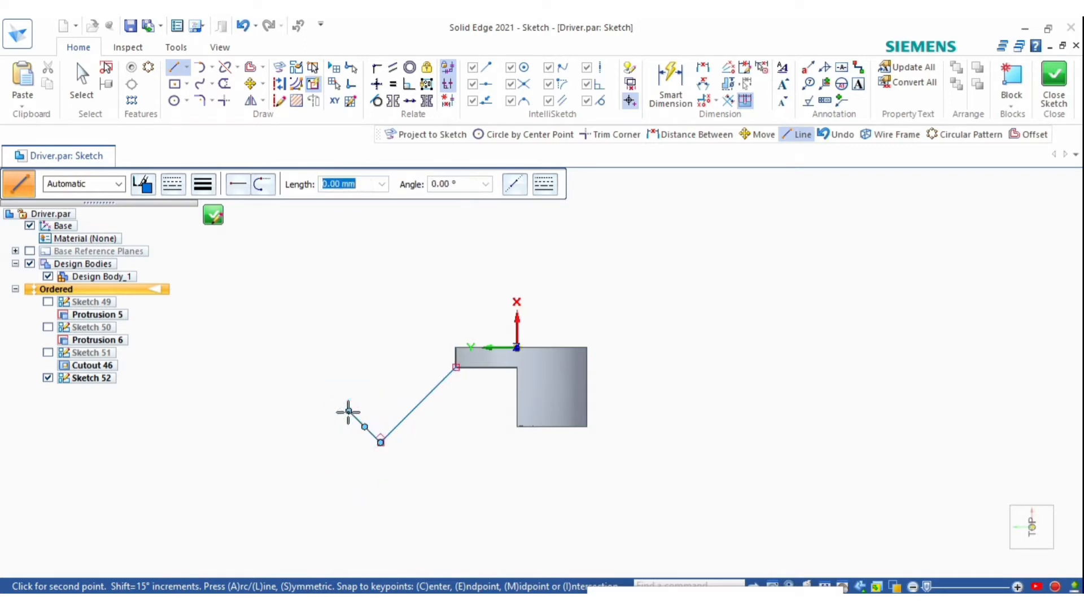
right_click(354, 406)
scroll(447, 344, up, 2)
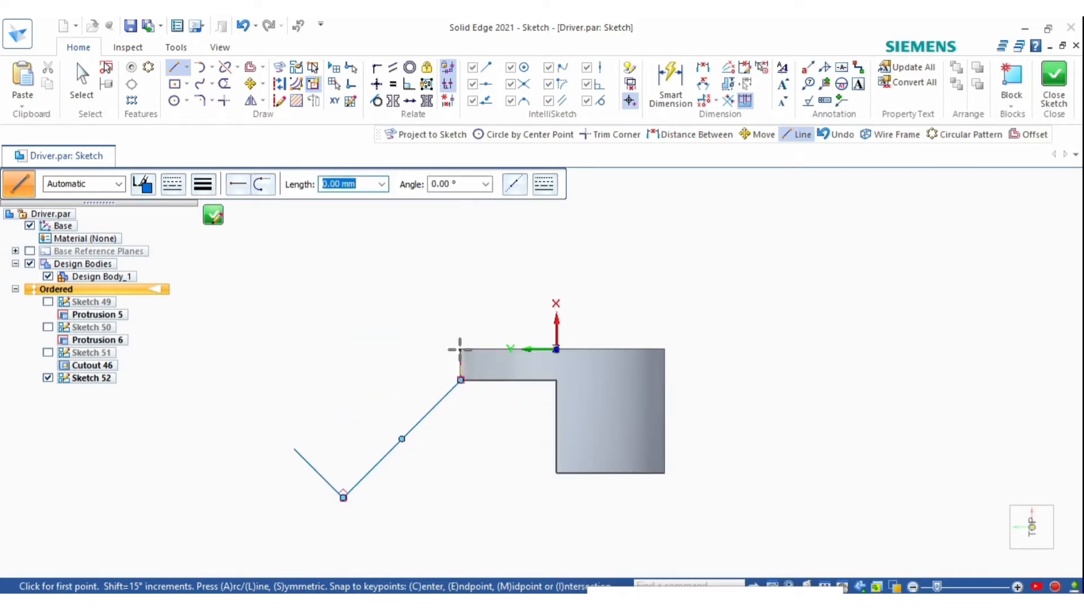
Draw a parallel line from the flat's upper corner to the short end line, and join both corners along the disc's flat
click(461, 349)
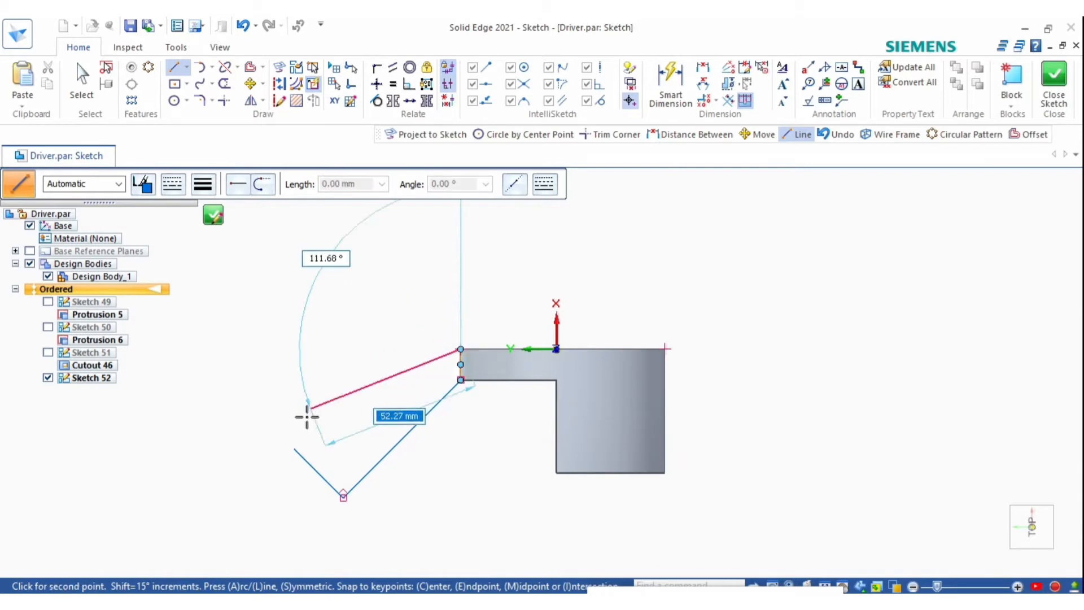
scroll(353, 481, up, 2)
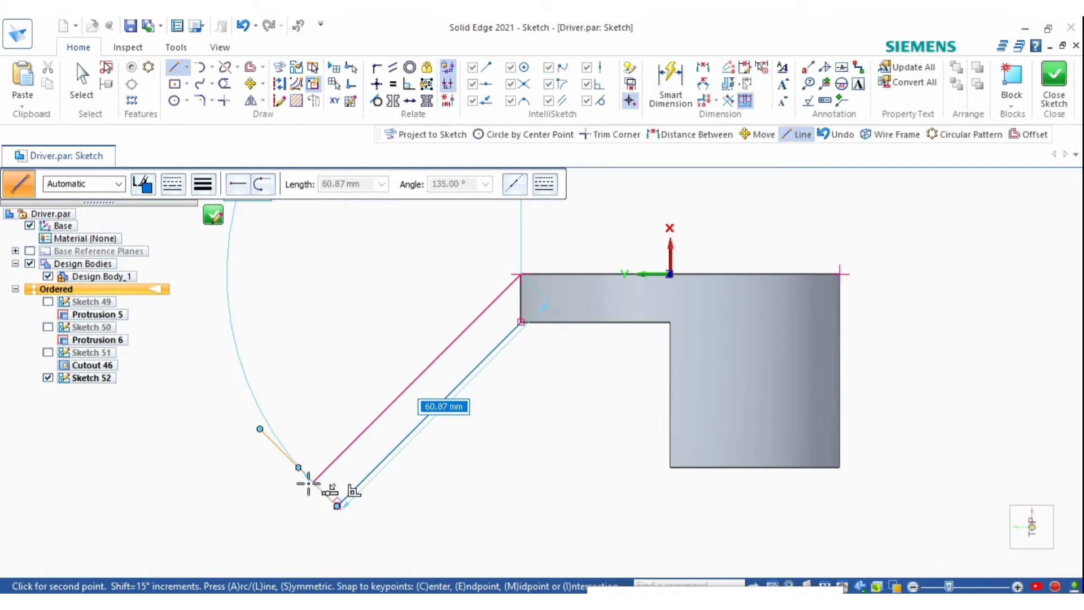
click(311, 482)
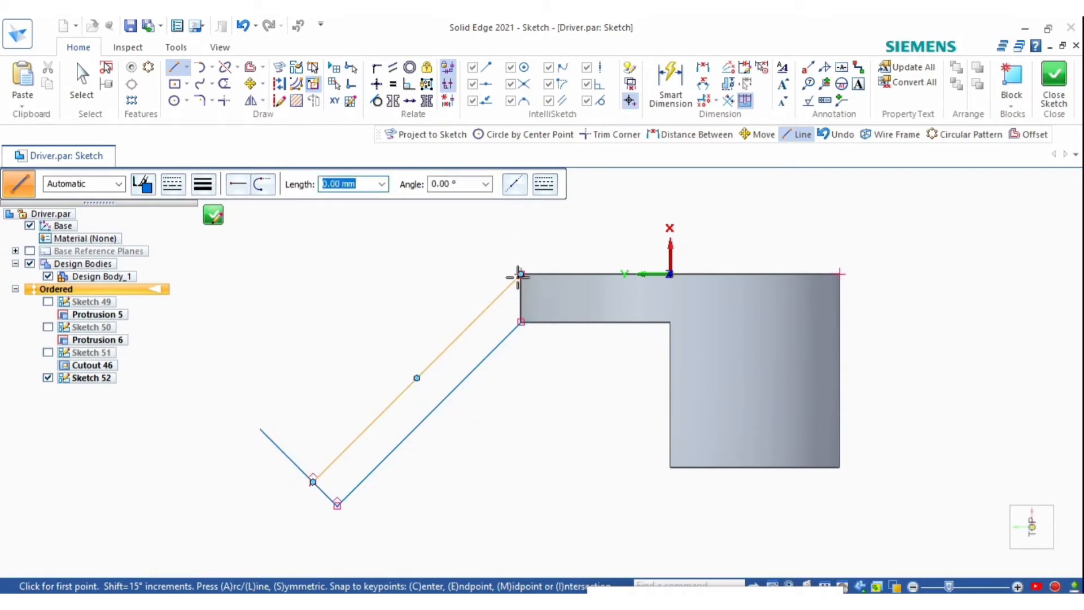
click(521, 274)
click(512, 327)
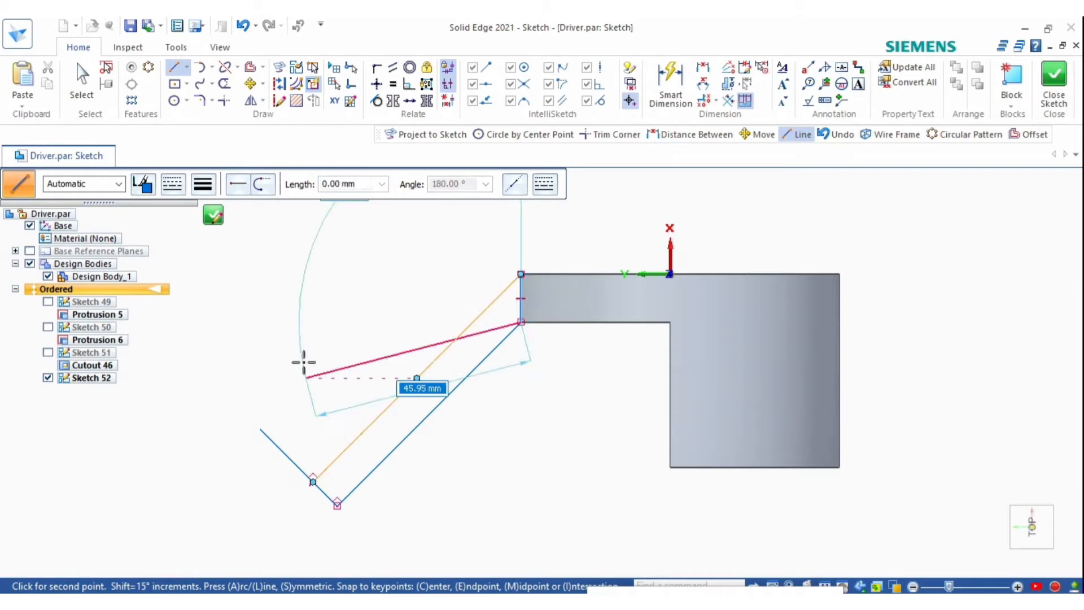
right_click(305, 364)
Trim the end line's overhang beyond the slanted arm profile and close the sketch
click(224, 84)
drag(258, 386, 246, 446)
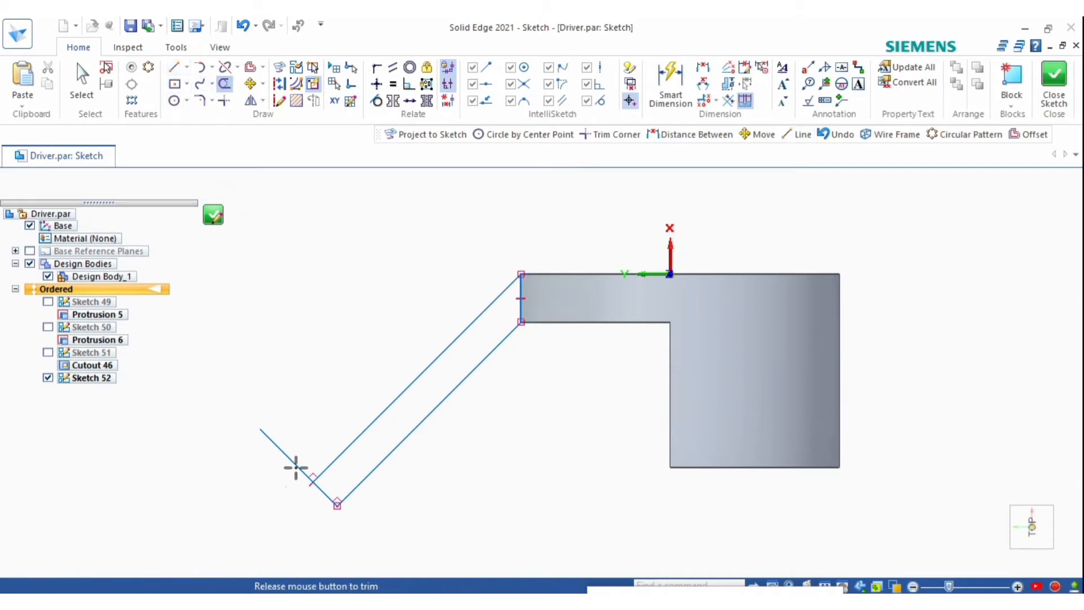
click(213, 216)
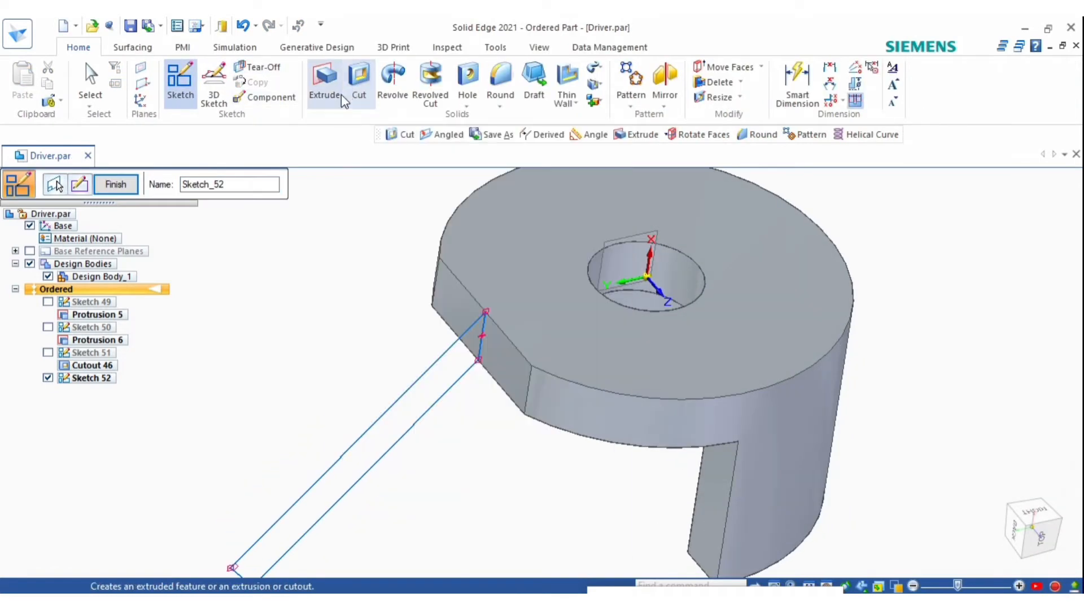
Extrude the slanted arm profile symmetrically to the full width of the disc's flat
click(326, 80)
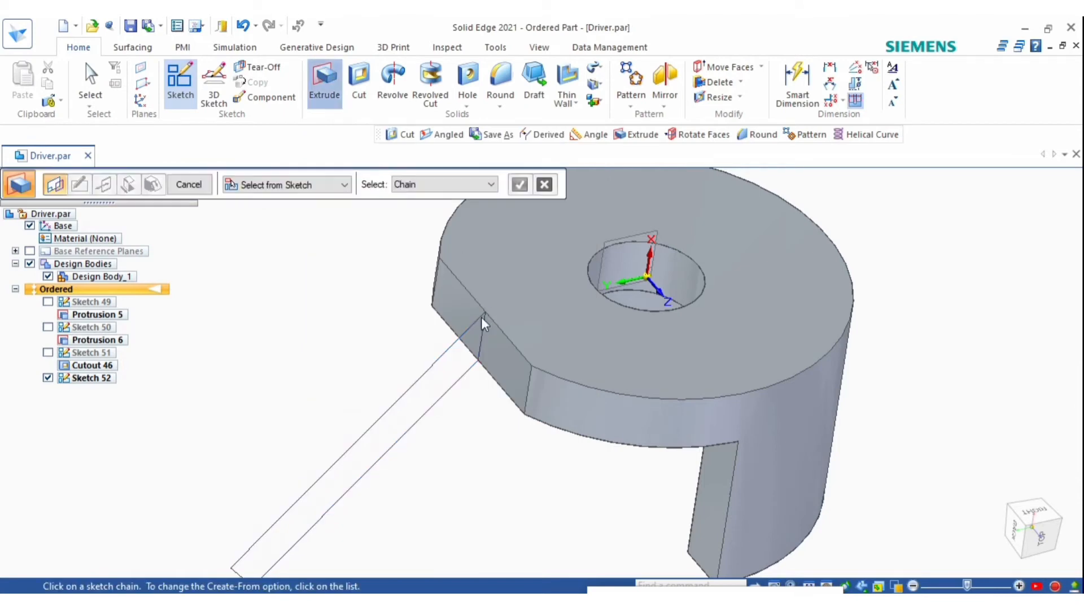
click(469, 333)
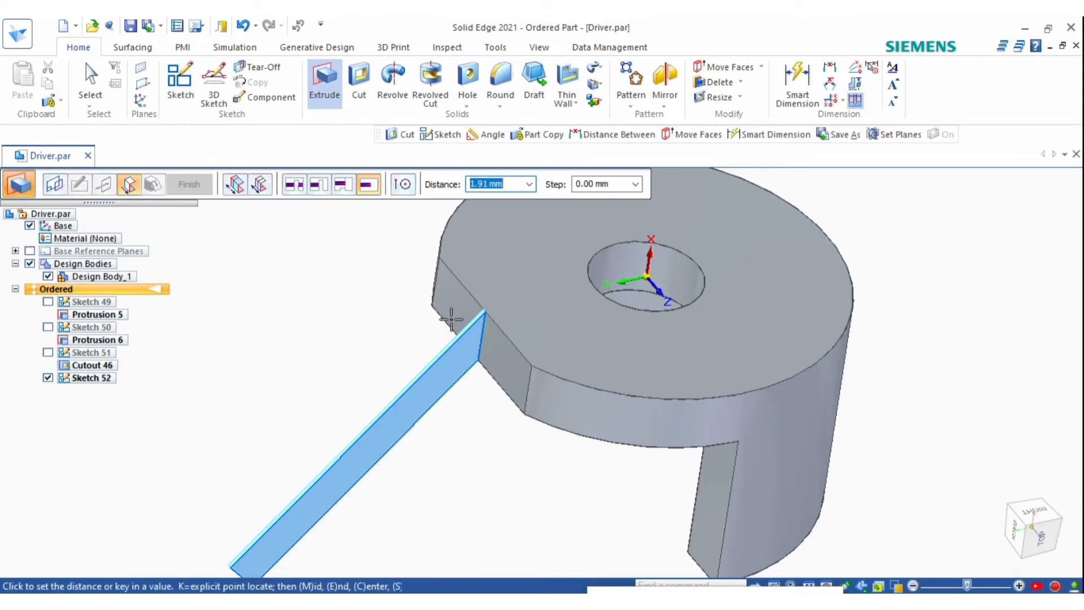
click(260, 184)
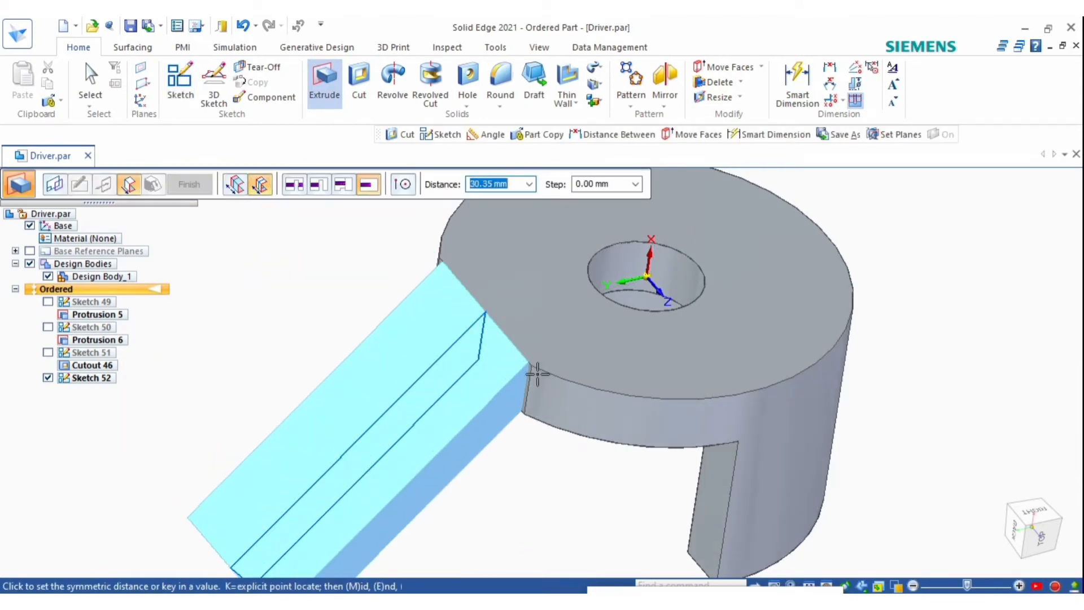
click(528, 364)
right_click(533, 370)
middle_drag(532, 365, 480, 333)
scroll(478, 333, down, 3)
middle_drag(394, 322, 393, 322)
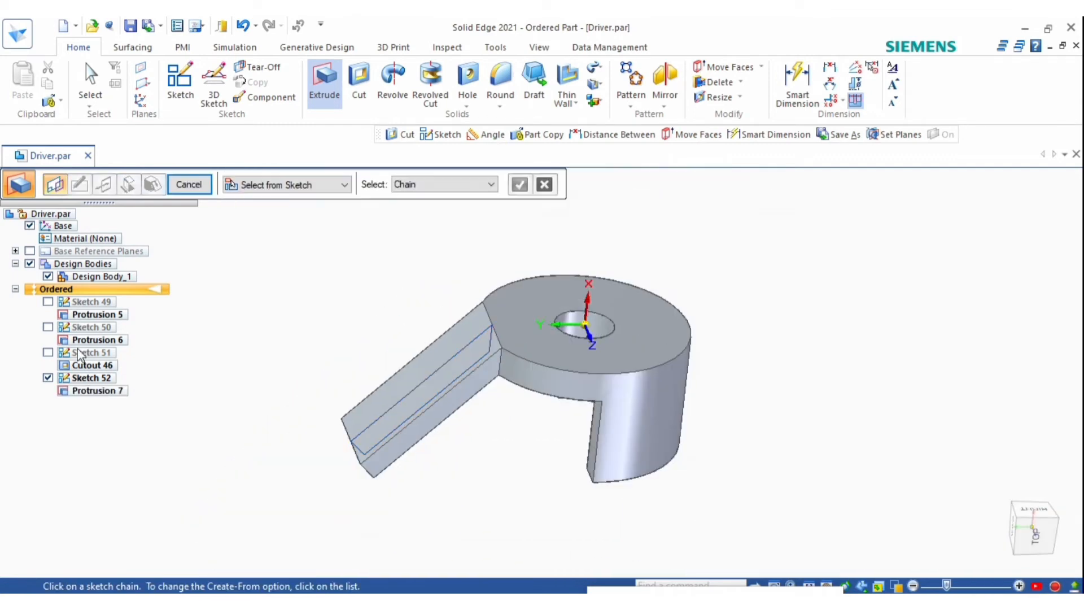
middle_drag(531, 338, 590, 442)
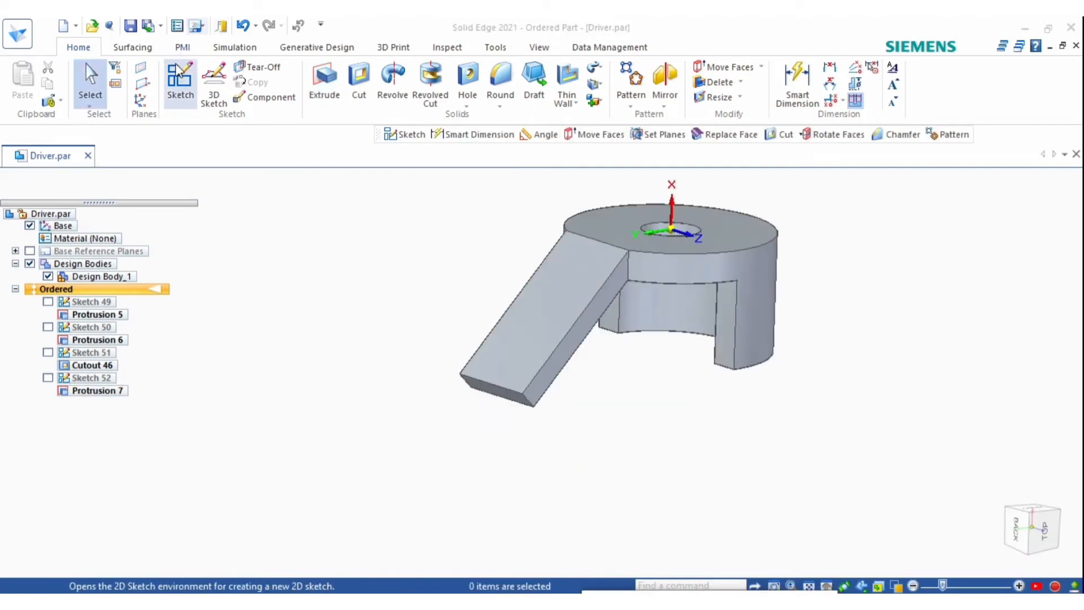
Measure the width of the arm's end face in a temporary sketch on that face, and discard the sketch
click(180, 81)
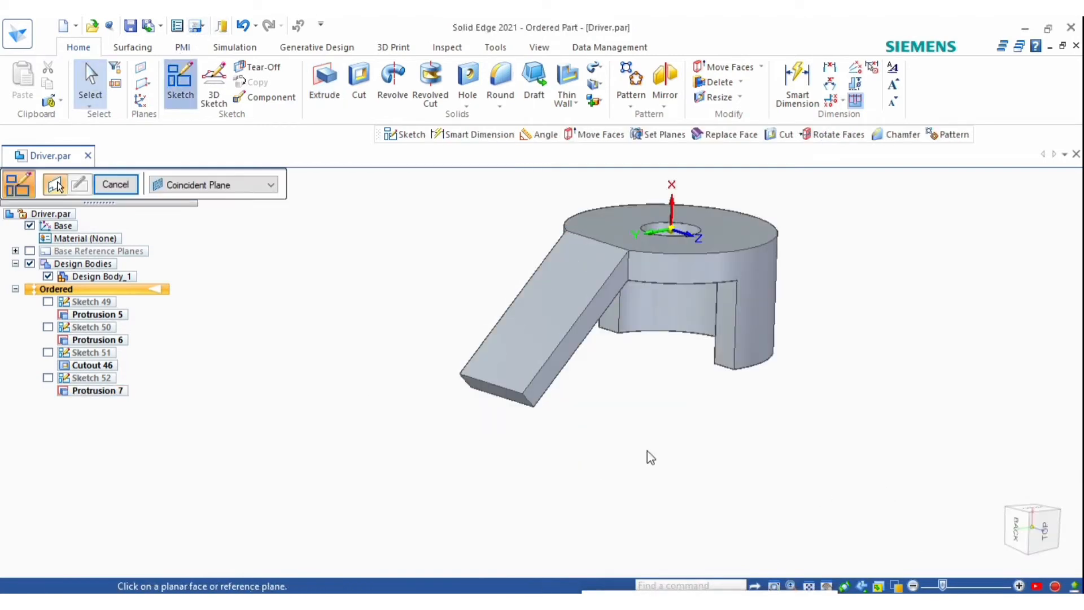
middle_drag(555, 307, 497, 427)
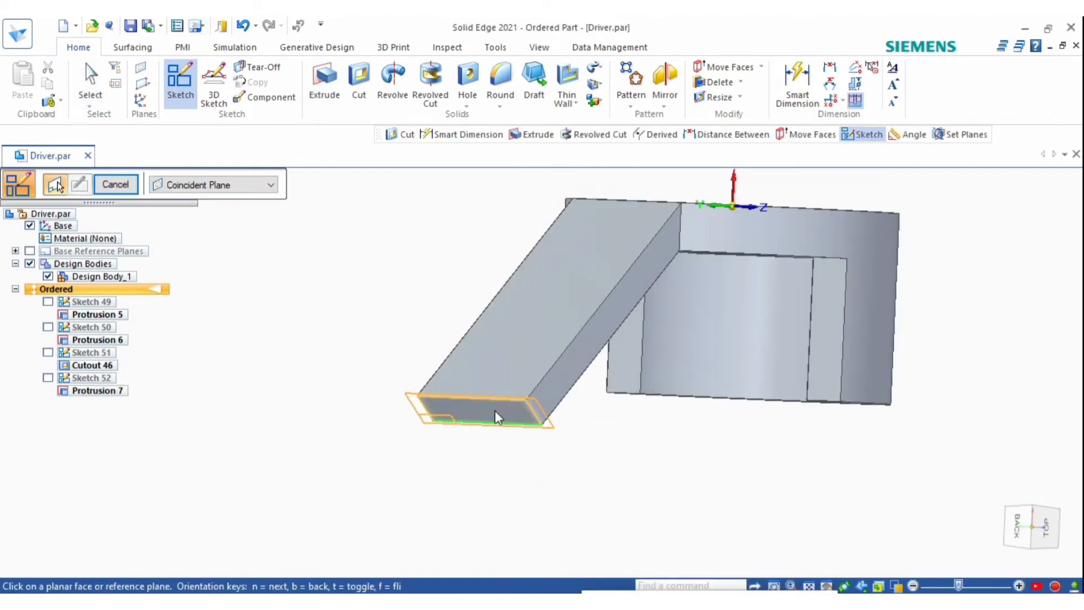
click(494, 410)
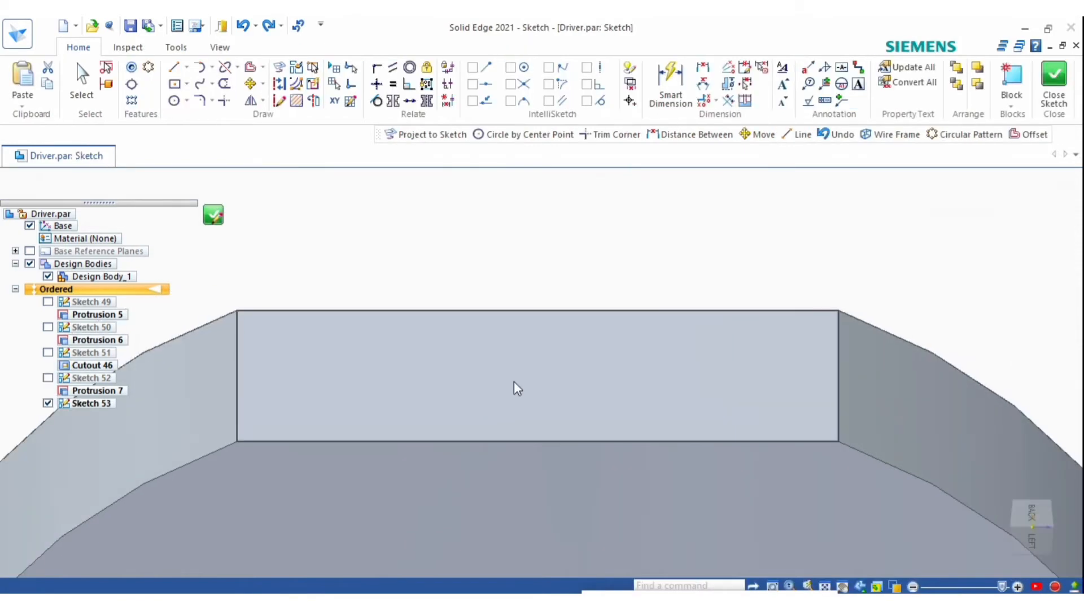
click(703, 68)
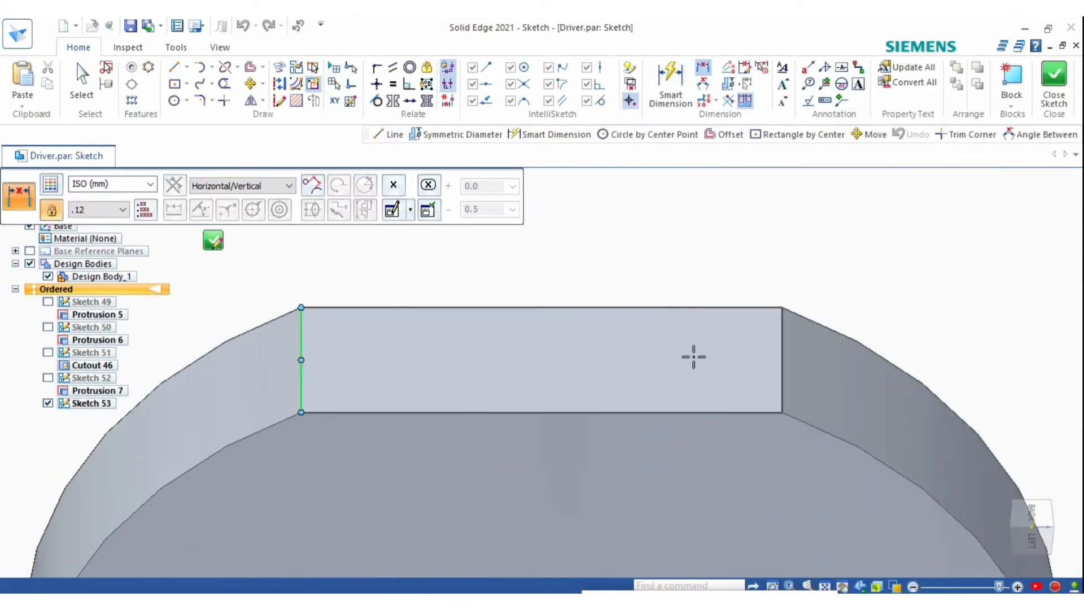
click(777, 355)
click(719, 290)
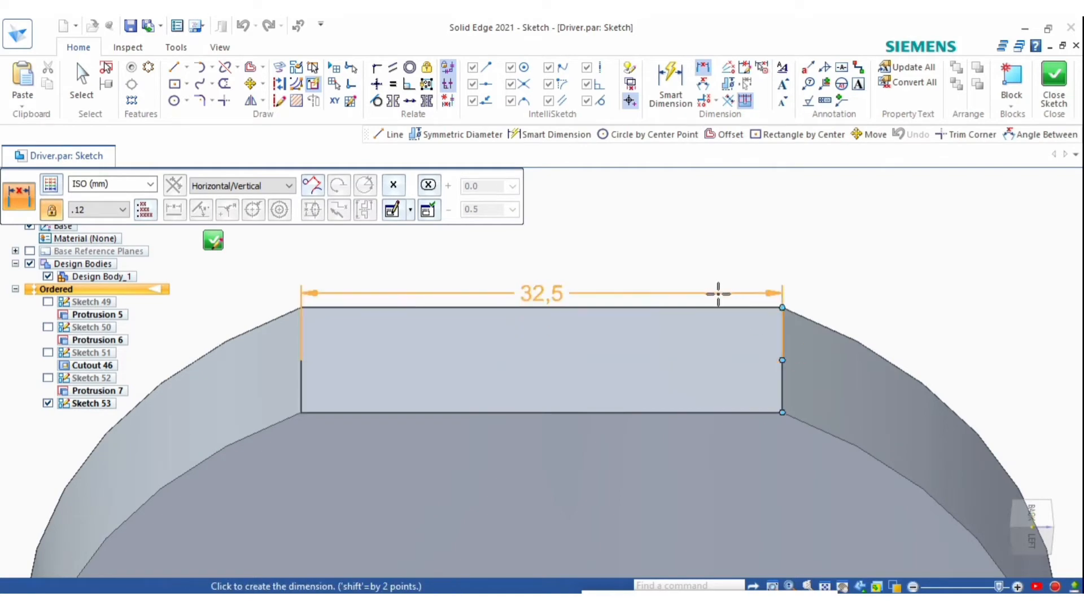
click(213, 242)
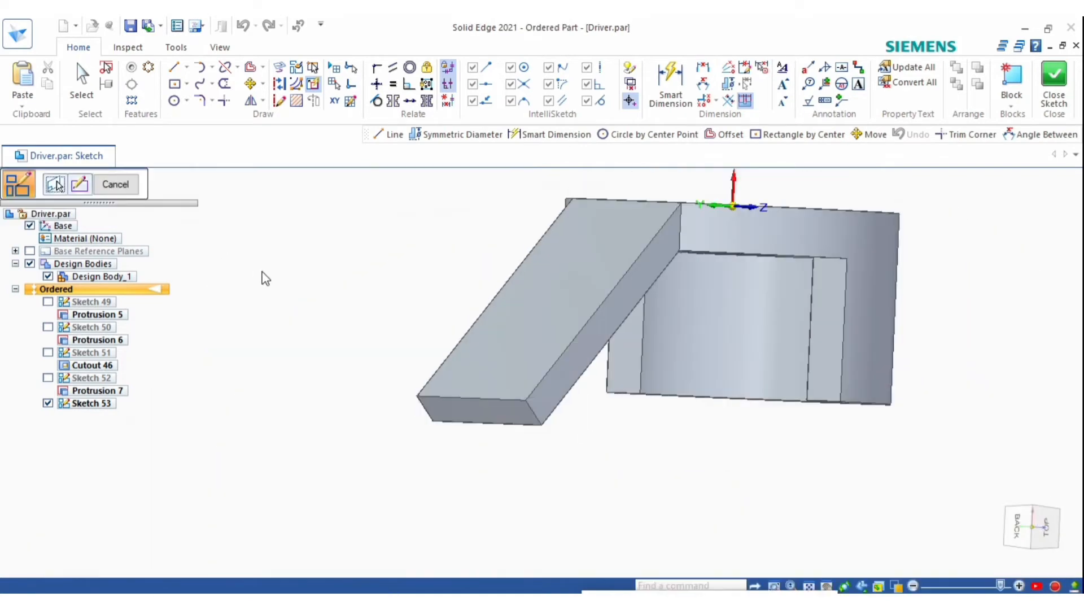
click(123, 186)
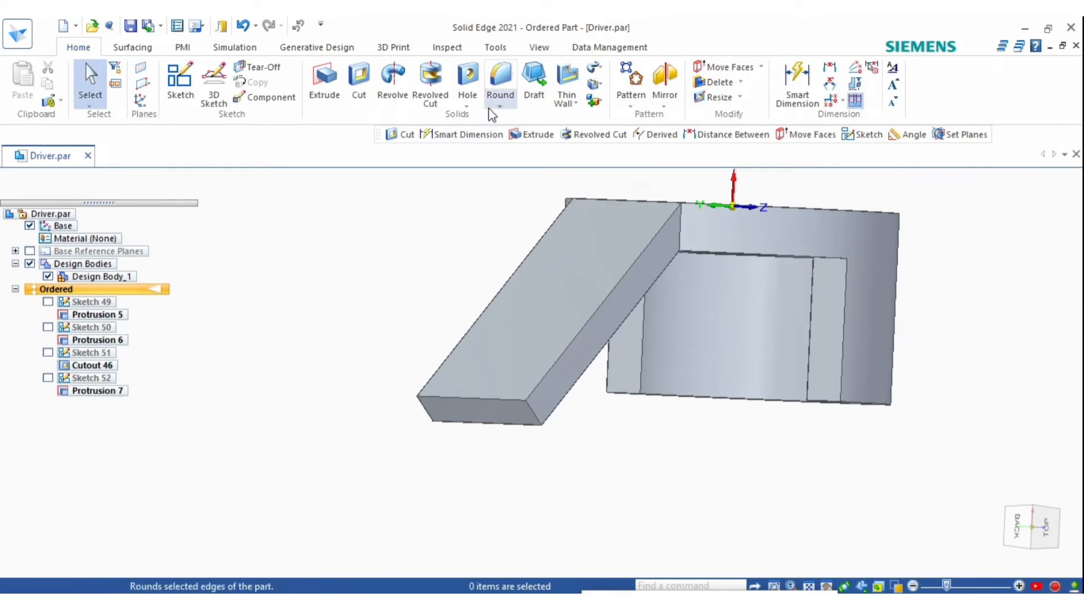
Round both corner edges at the arm's free end with a 16.25 mm radius
click(524, 119)
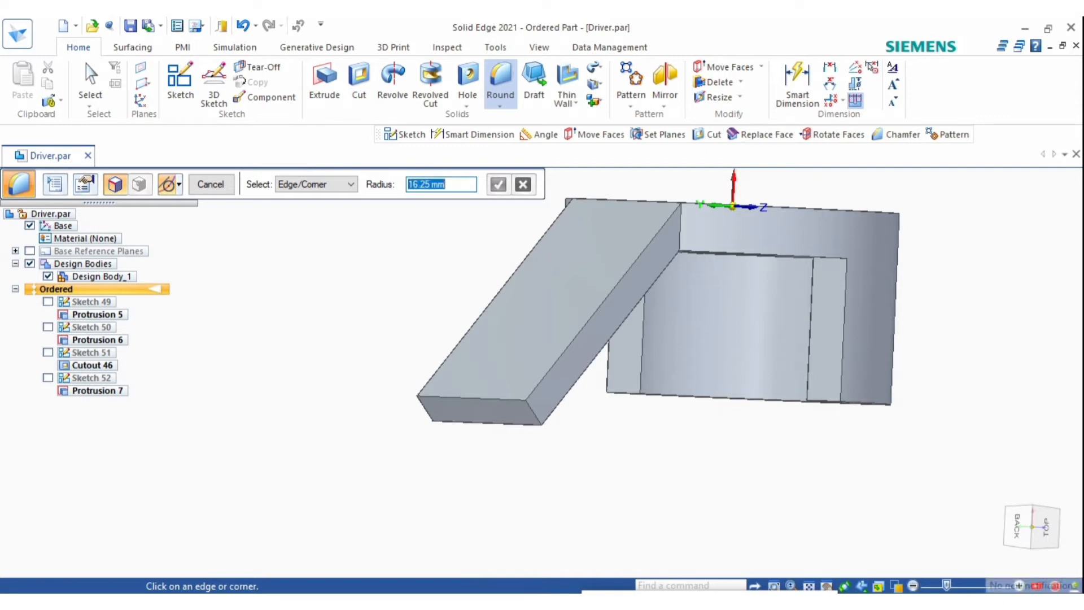
click(532, 410)
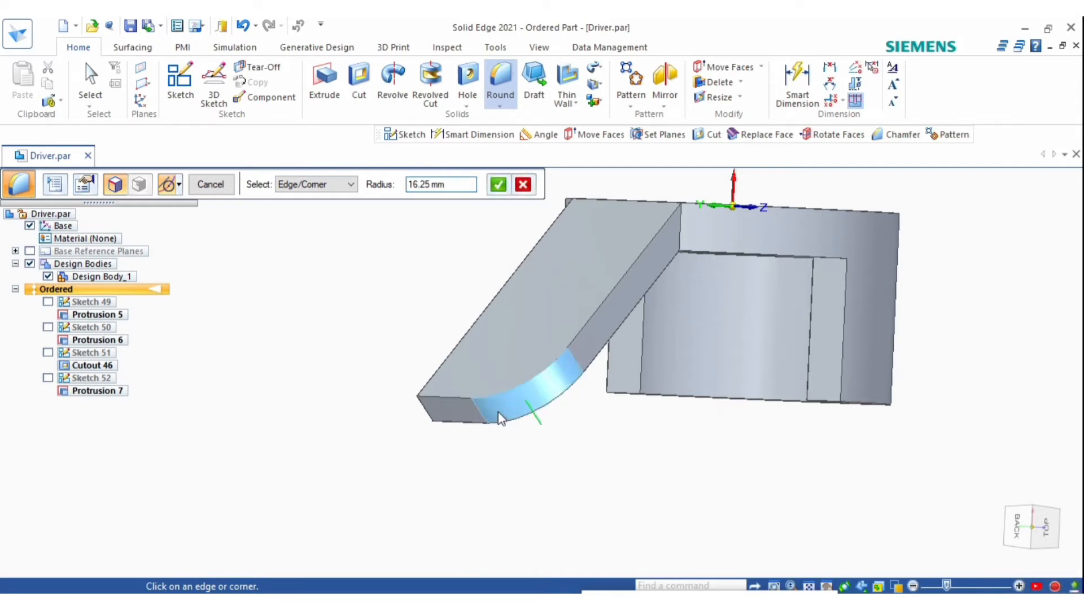
middle_drag(532, 410, 804, 495)
click(793, 477)
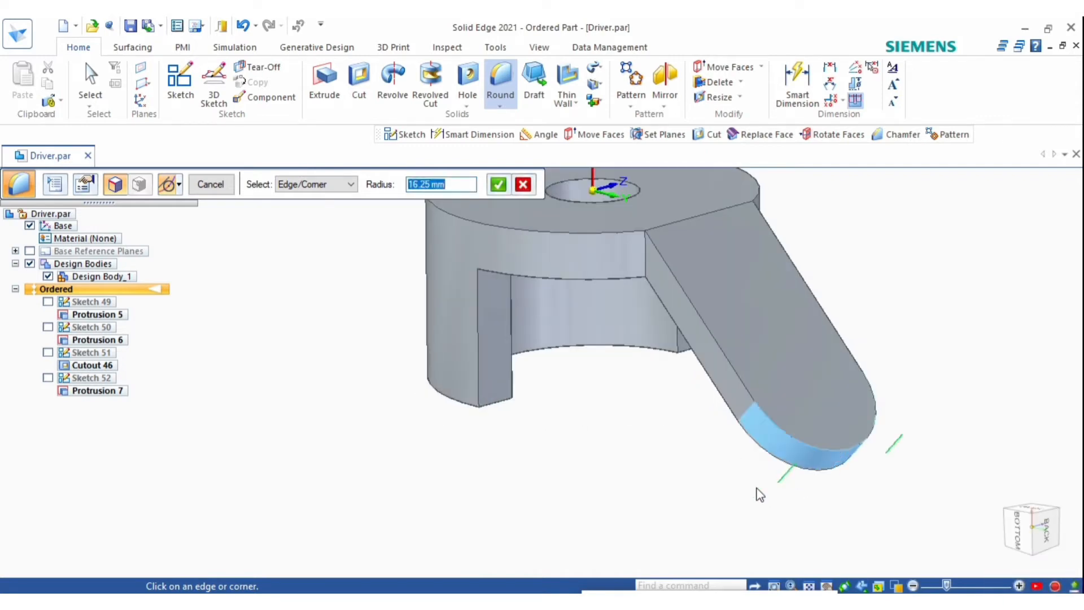
right_click(722, 490)
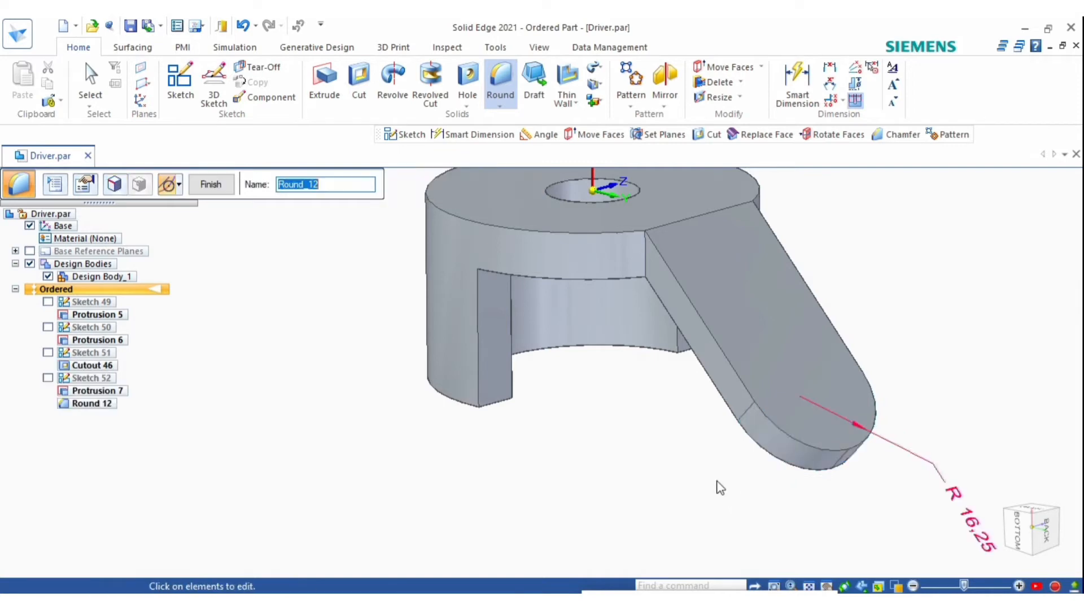
right_click(683, 469)
middle_drag(687, 329, 449, 368)
click(211, 184)
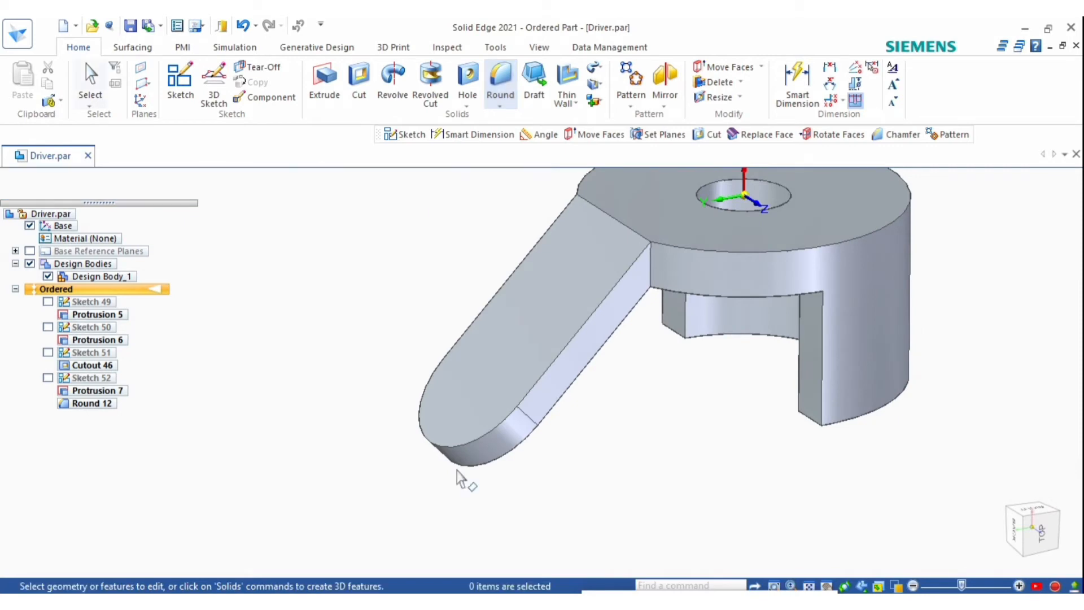
Sketch a 15 mm diameter circle on the arm's inner face, concentric with its rounded end, and close the sketch
scroll(469, 473, down, 3)
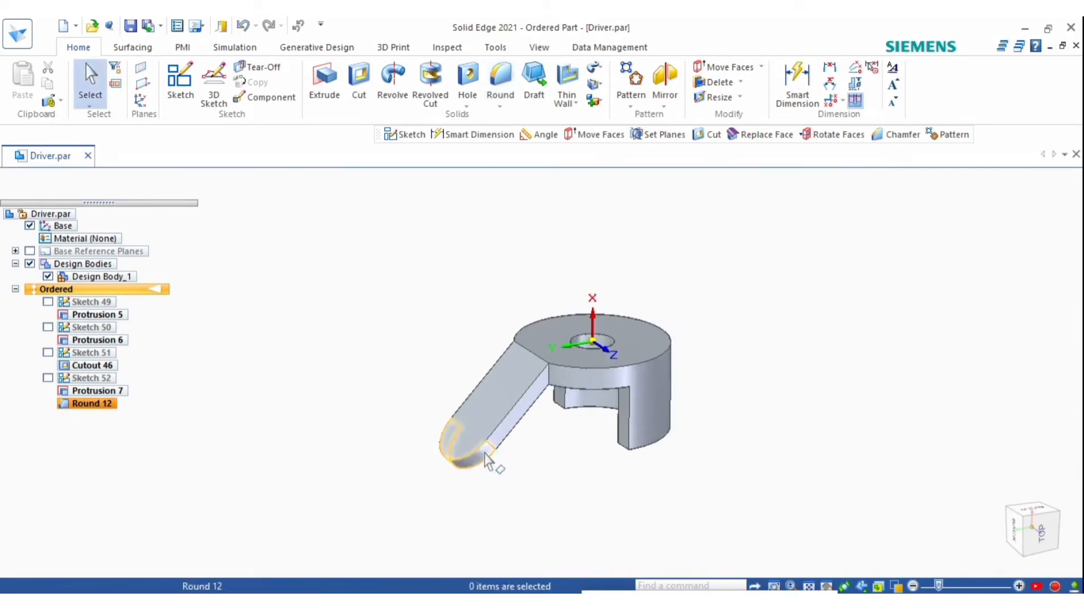
middle_drag(482, 461, 656, 496)
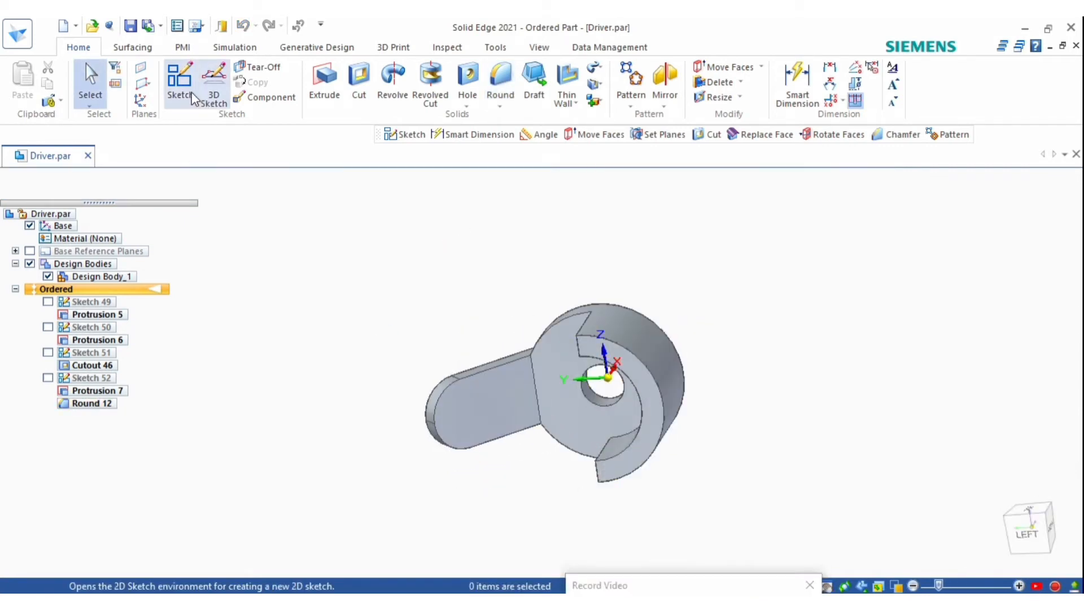
click(180, 82)
click(487, 438)
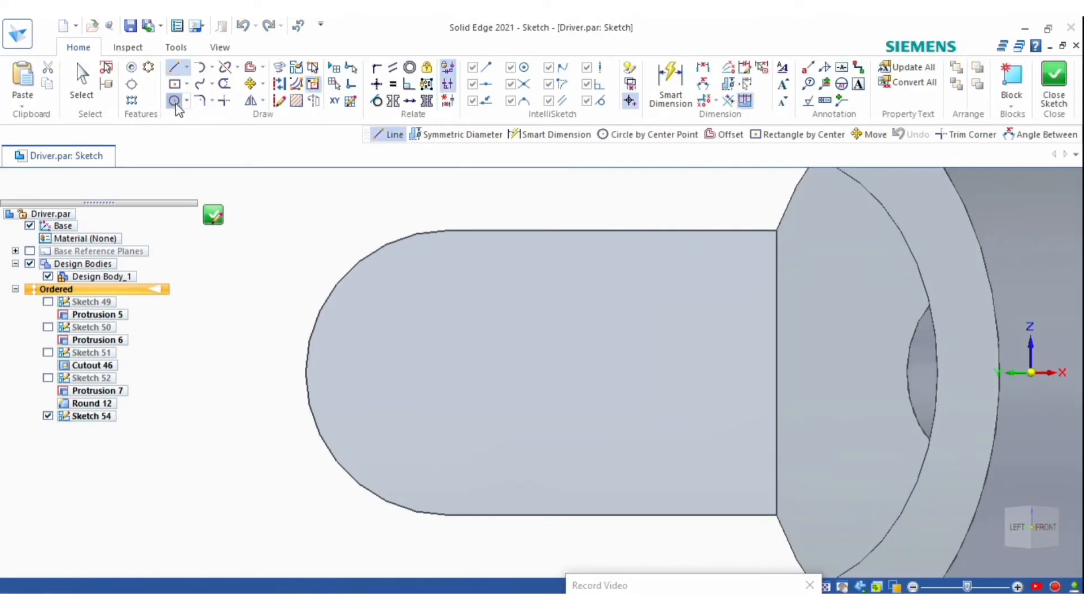
click(174, 100)
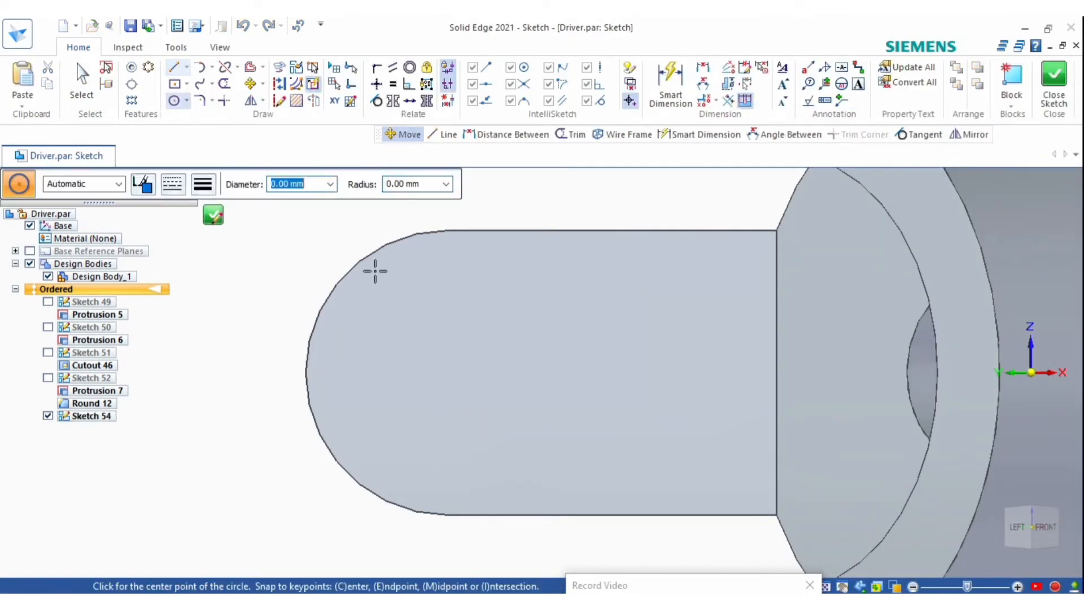
click(449, 374)
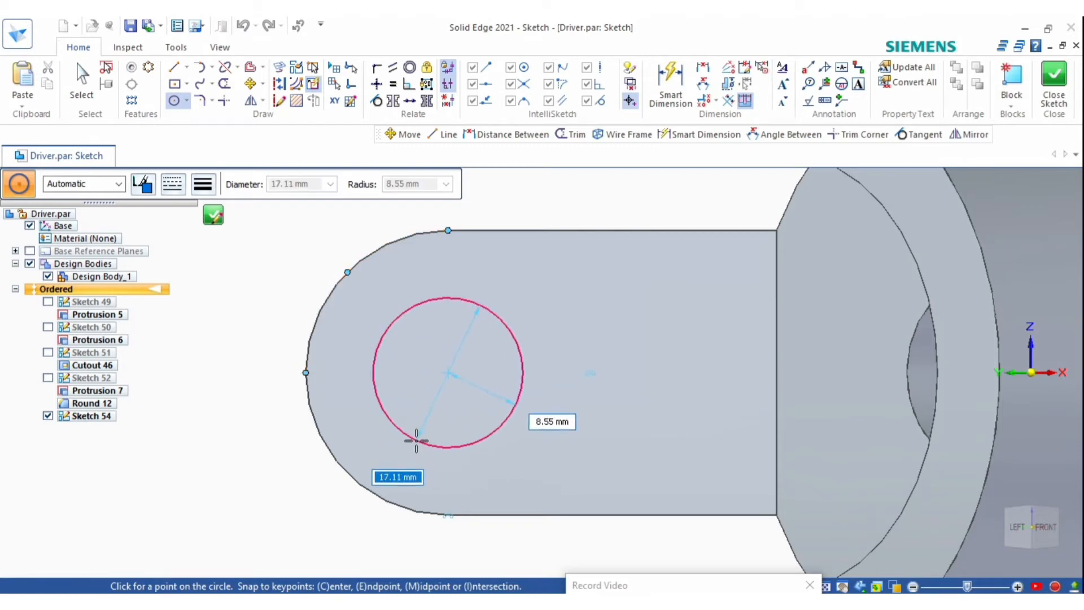
text(15)
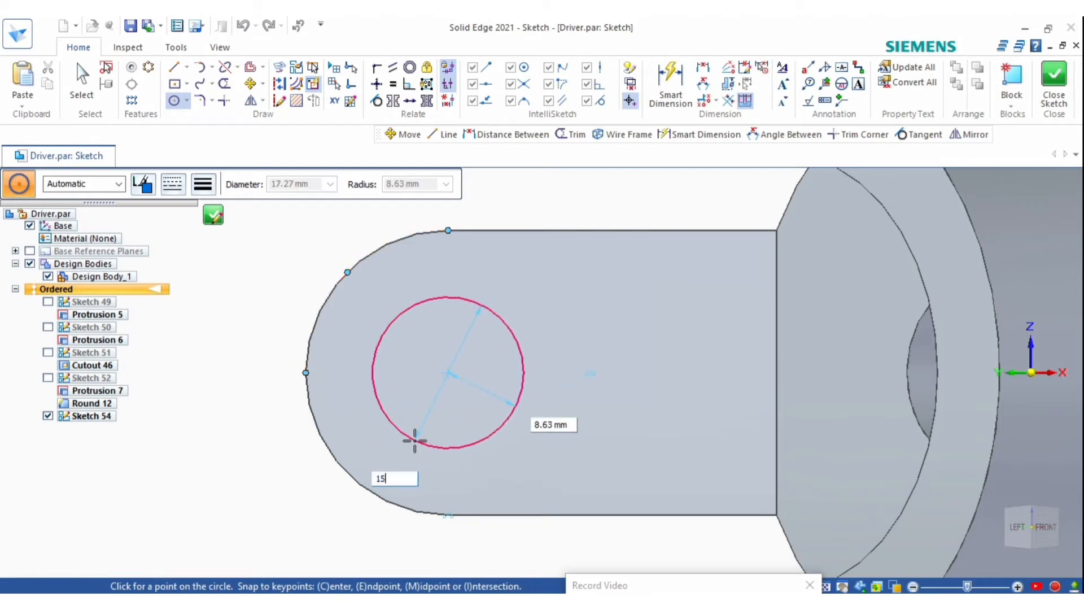
key(Return)
click(213, 216)
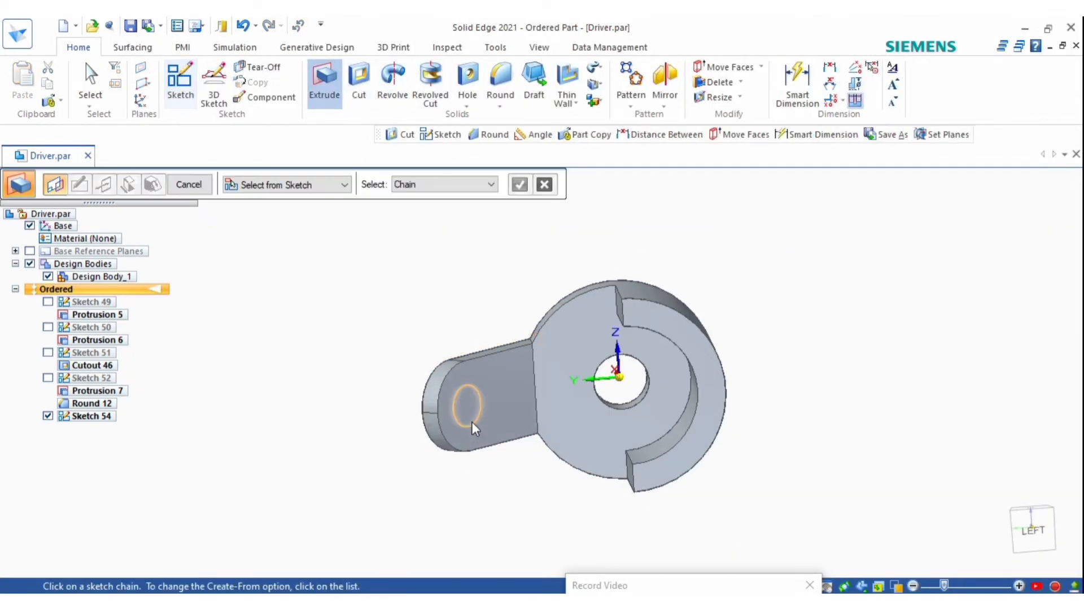
Extrude the arm's circle symmetrically by 15 mm to form a pin
click(472, 422)
right_click(481, 422)
click(552, 483)
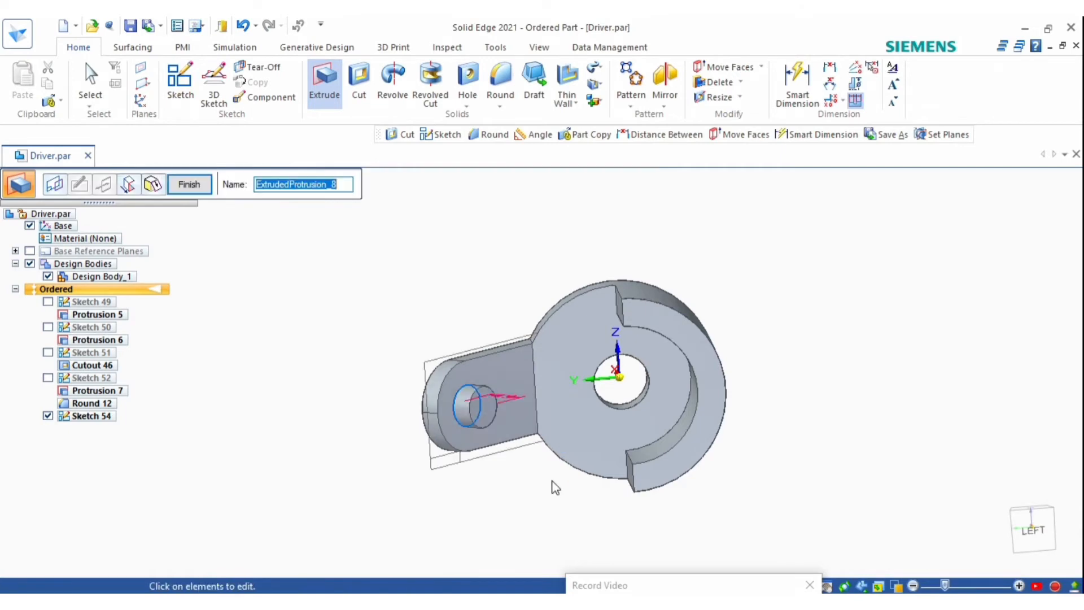
right_click(524, 487)
scroll(468, 395, up, 2)
middle_drag(468, 395, 316, 271)
key(Escape)
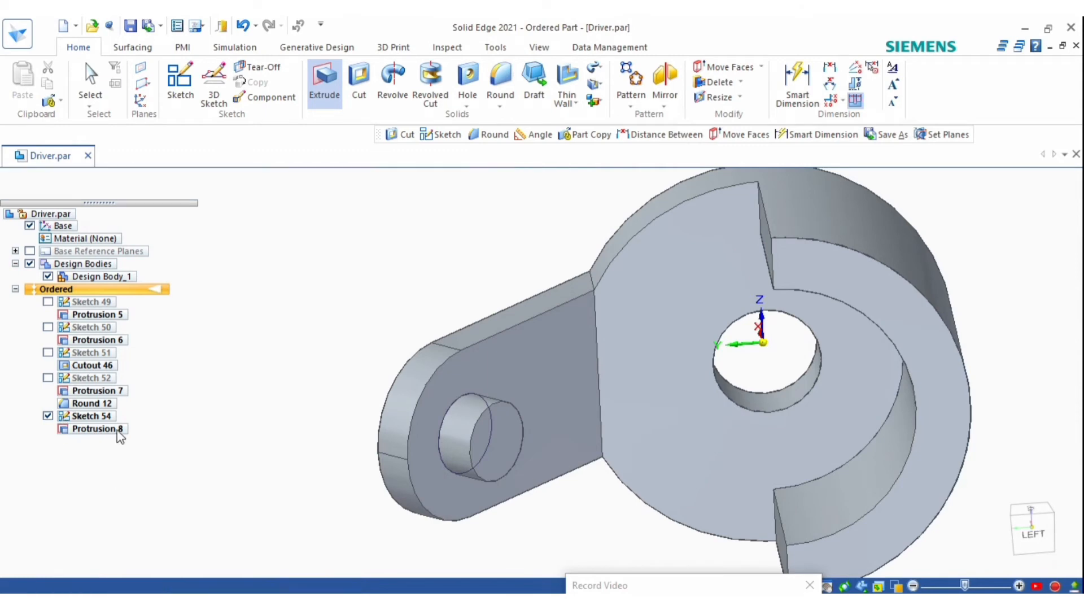
Edit the pin's extrusion so it extends 15 mm to one side only, away from the arm's inner face
click(113, 430)
click(504, 443)
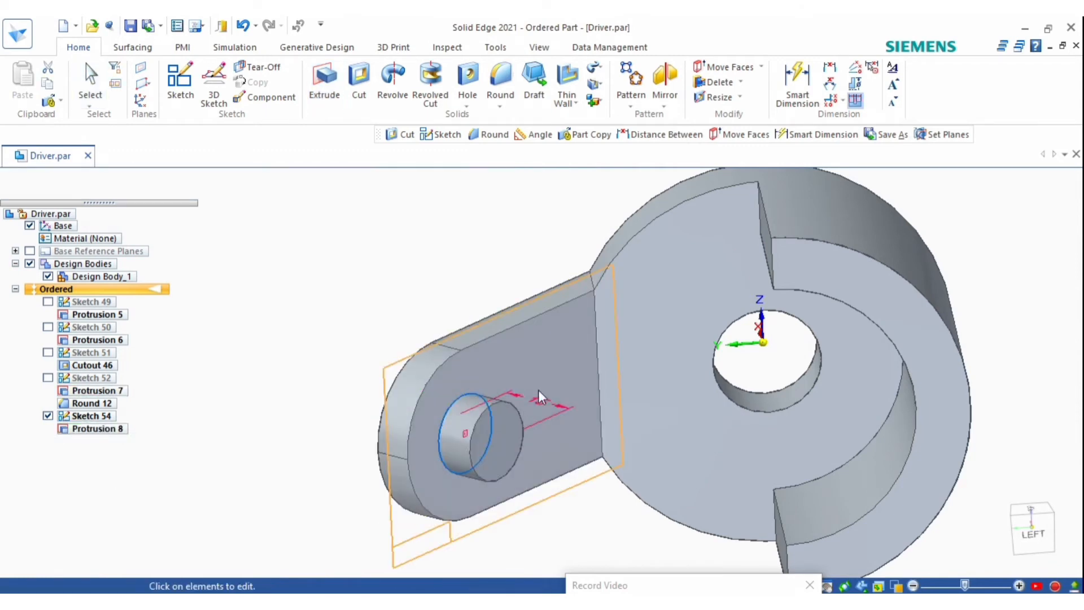
mouse_move(540, 395)
middle_down()
mouse_move(531, 413)
mouse_move(420, 172)
mouse_move(410, 431)
middle_up()
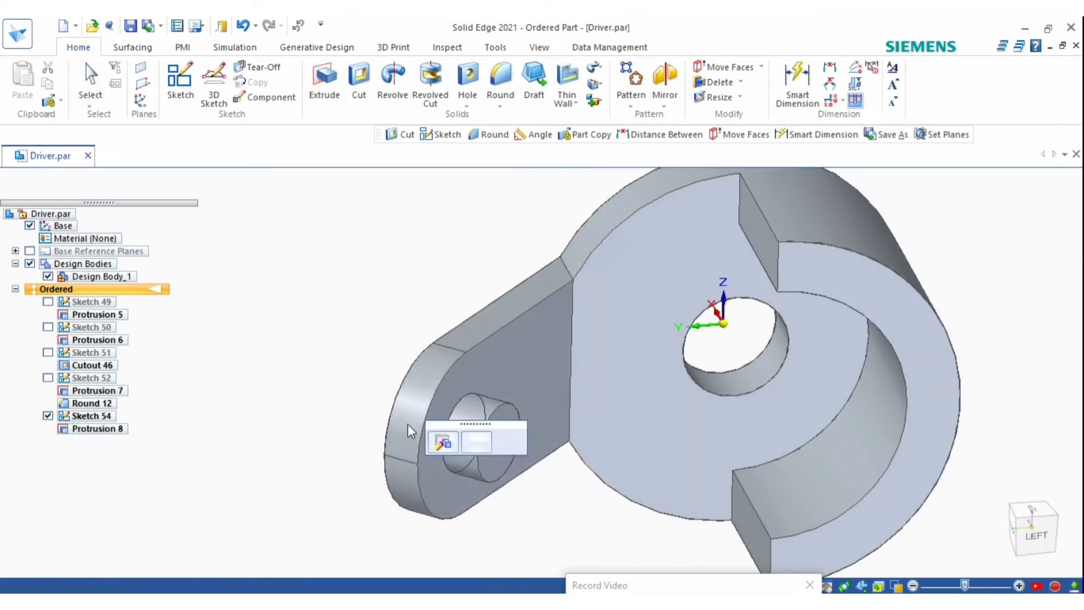
click(444, 442)
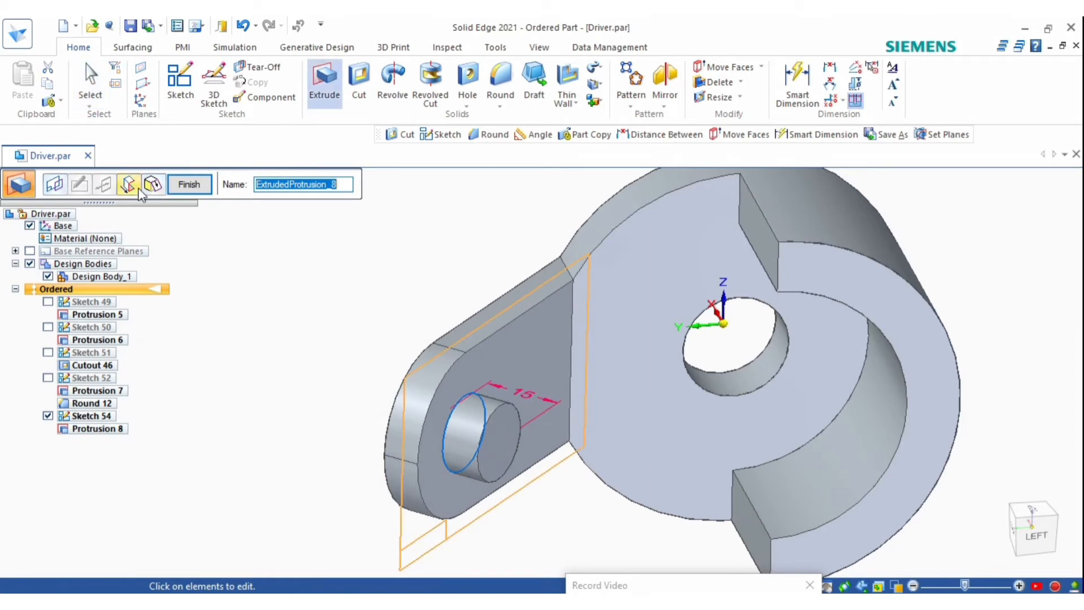
click(138, 191)
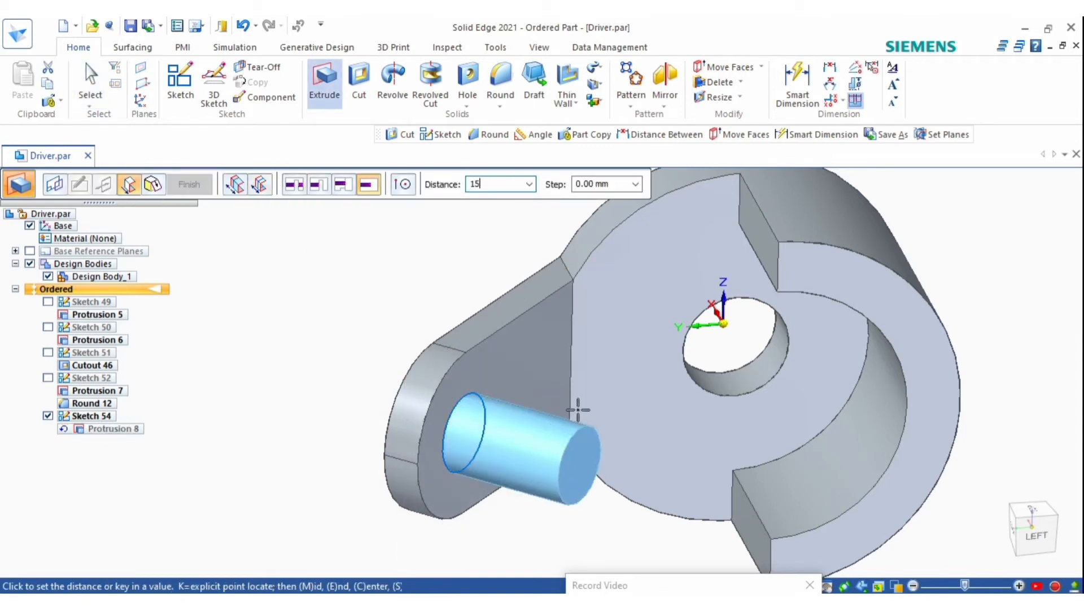
text(15)
key(Tab)
key(Escape)
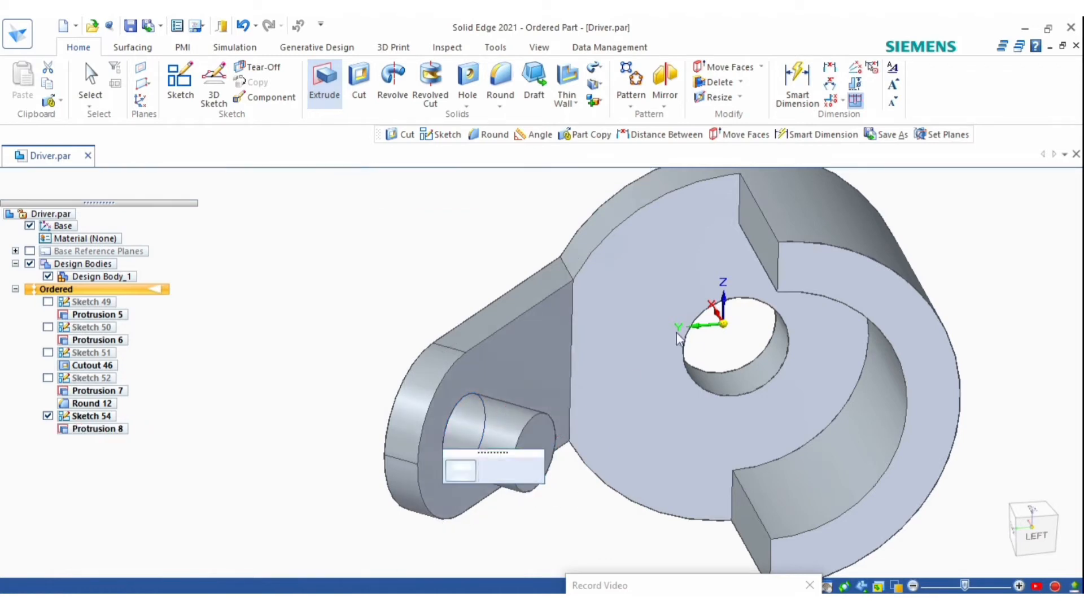
middle_drag(686, 330, 1055, 305)
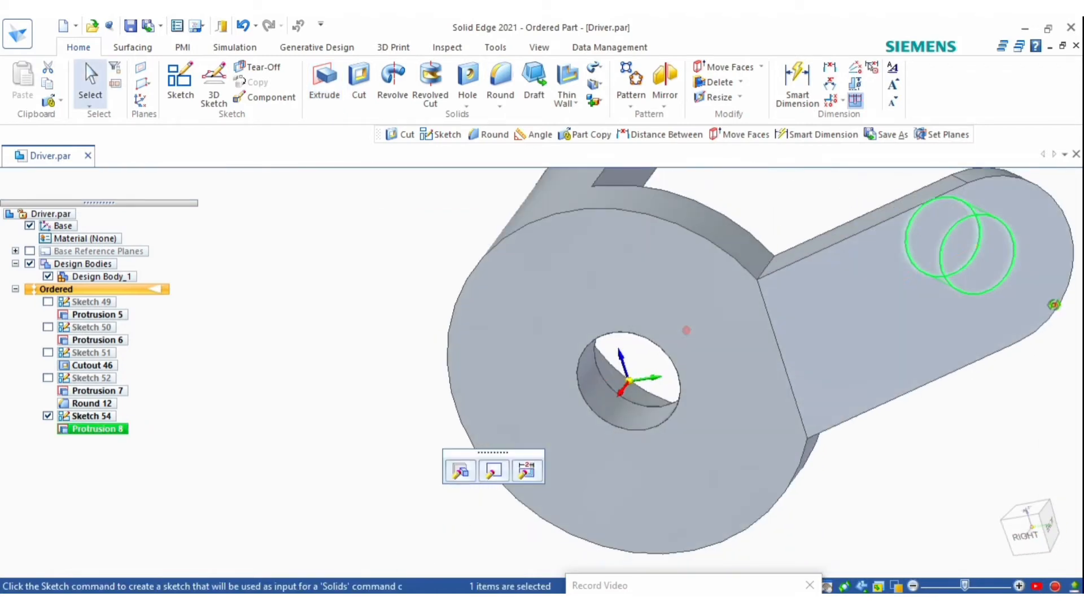
click(181, 81)
scroll(579, 389, down, 3)
click(579, 390)
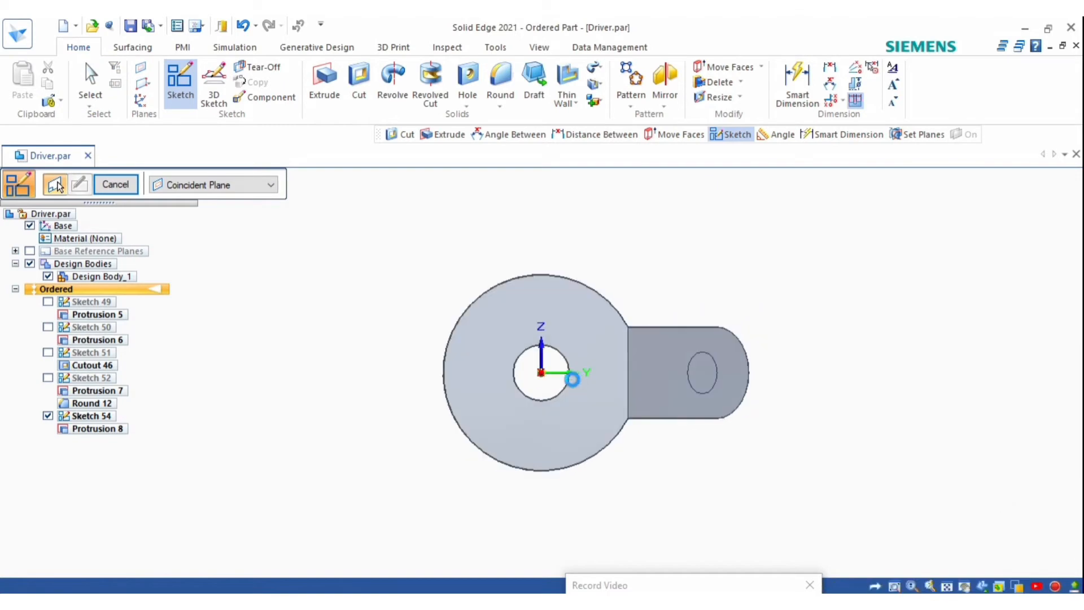
click(214, 214)
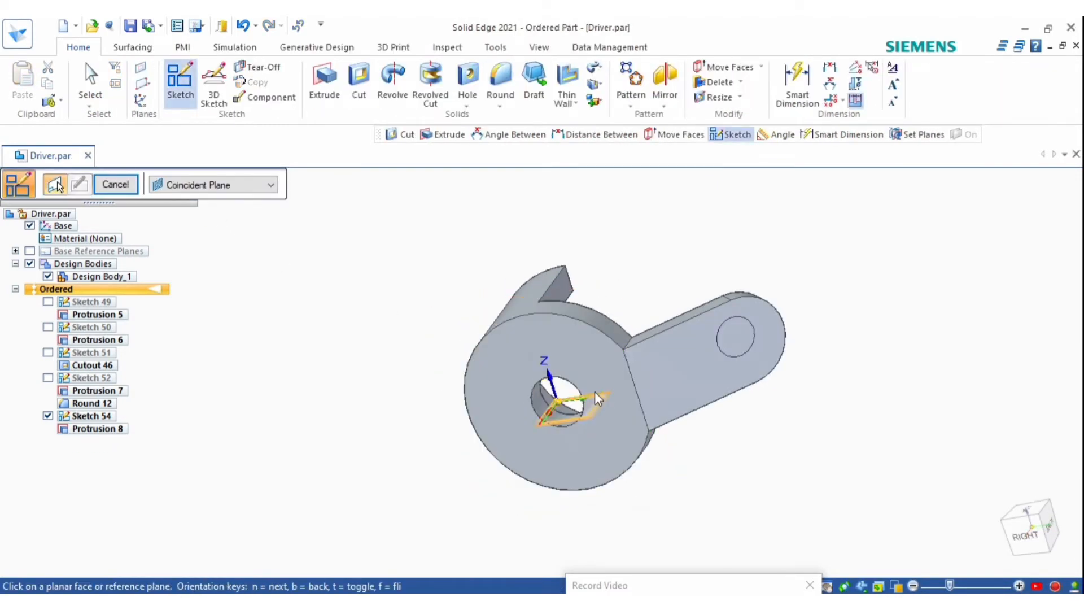
Start a sketch on the disc's flat outer face and draw a 20 mm circle over the centre hole's edge
click(582, 360)
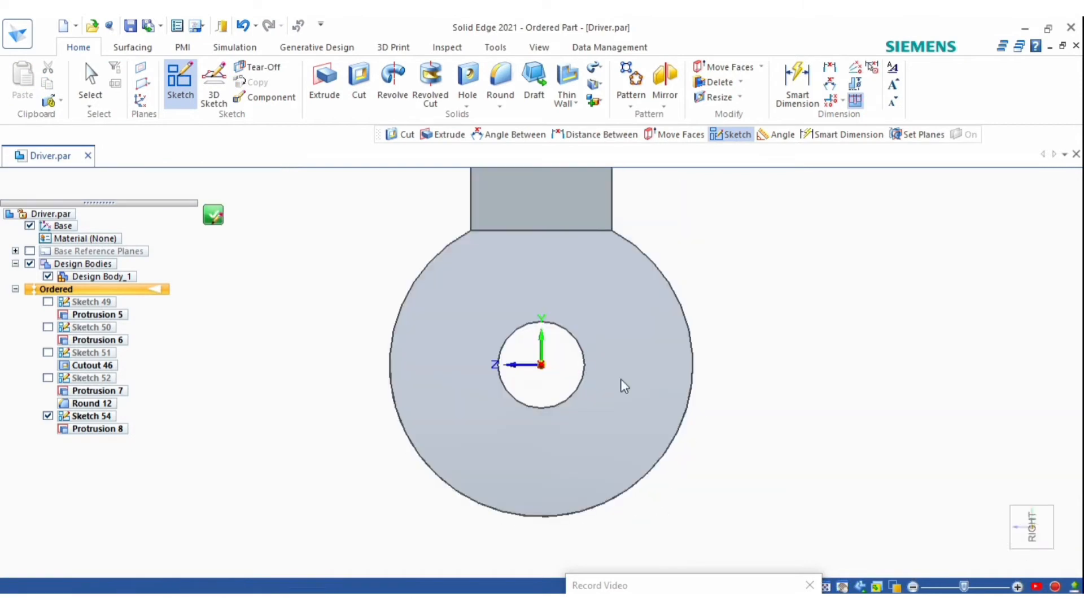
scroll(669, 435, down, 2)
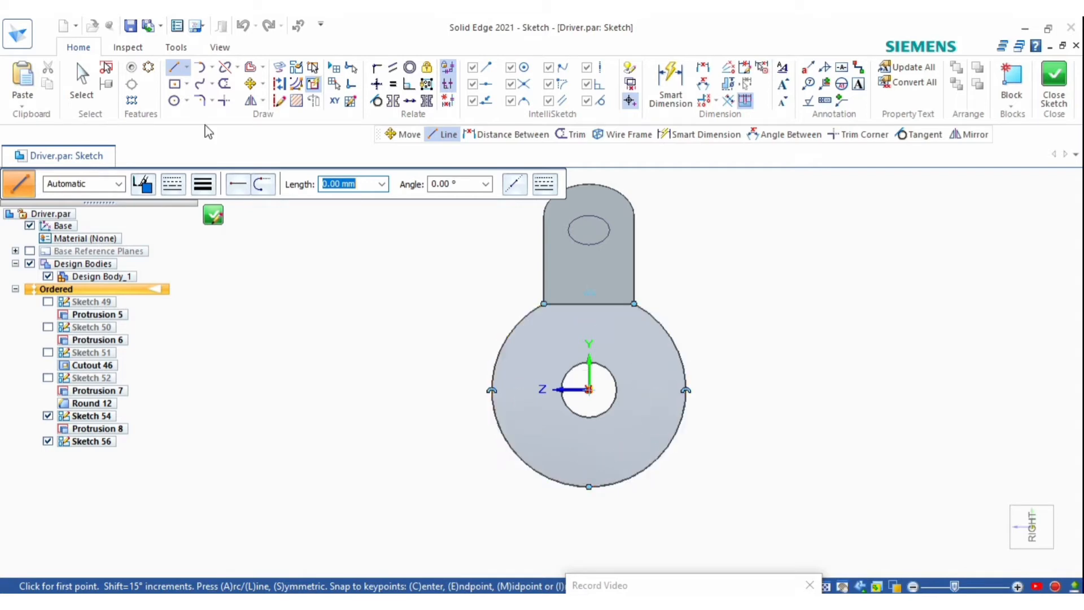
click(174, 100)
scroll(614, 331, up, 2)
scroll(574, 375, up, 1)
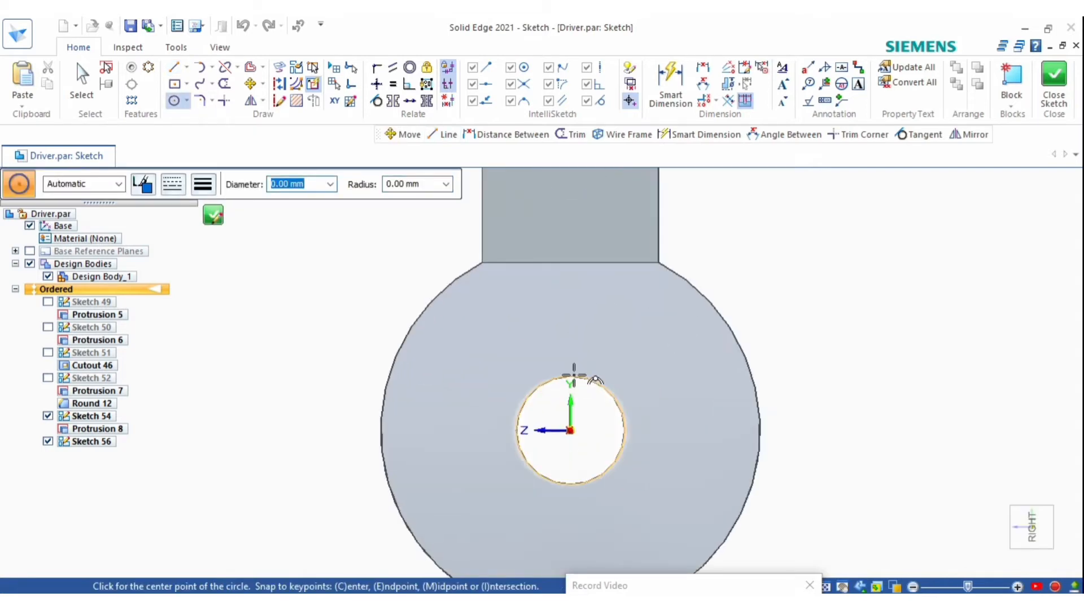
click(570, 431)
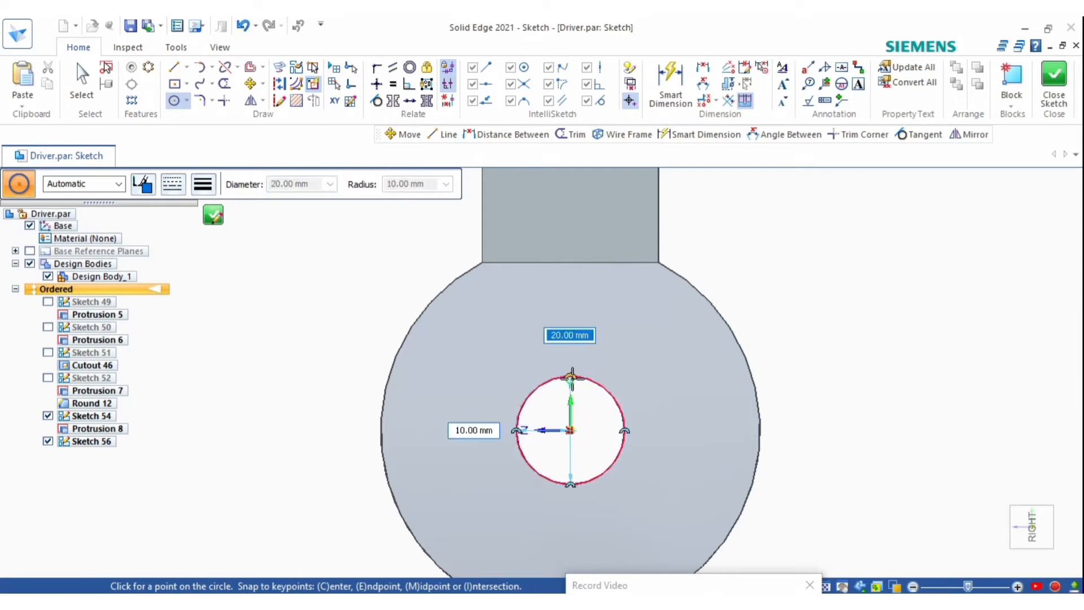
click(572, 376)
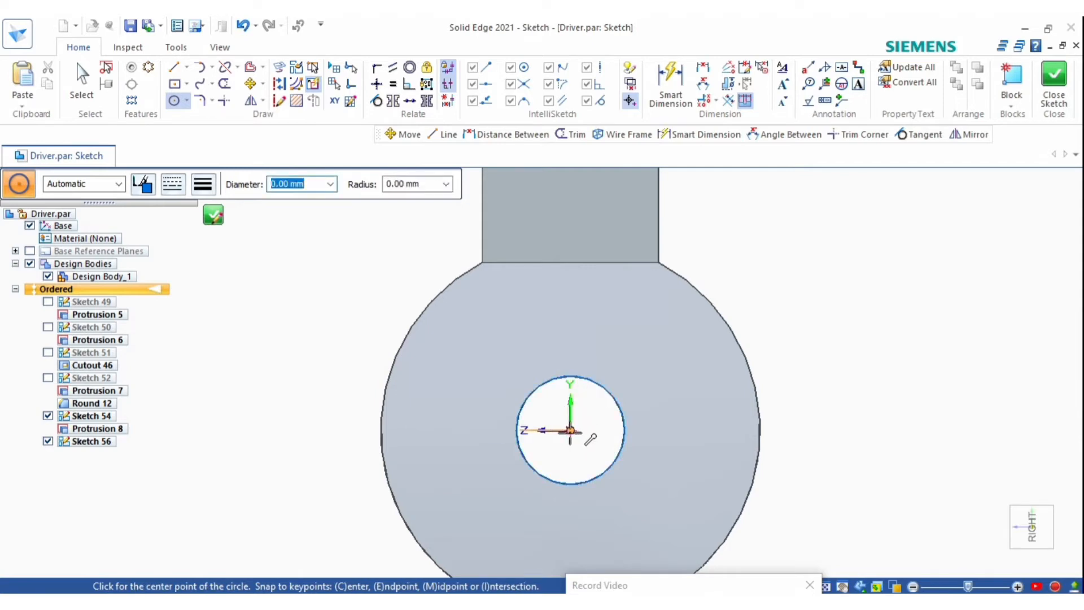
Draw a second circle concentric with the centre hole, set its diameter to 40 mm, and close the sketch
click(571, 430)
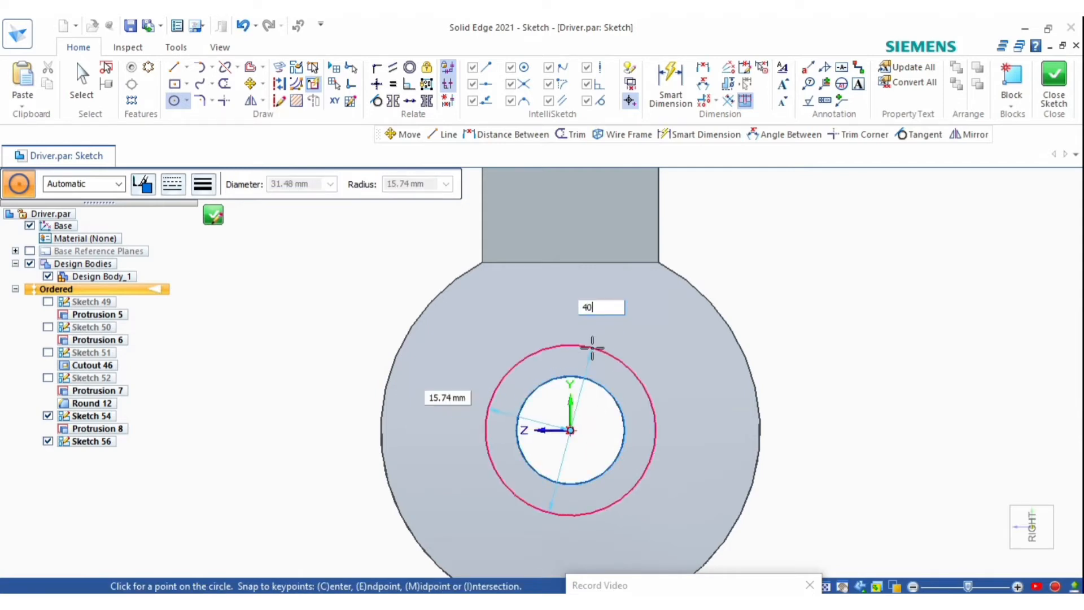
click(589, 349)
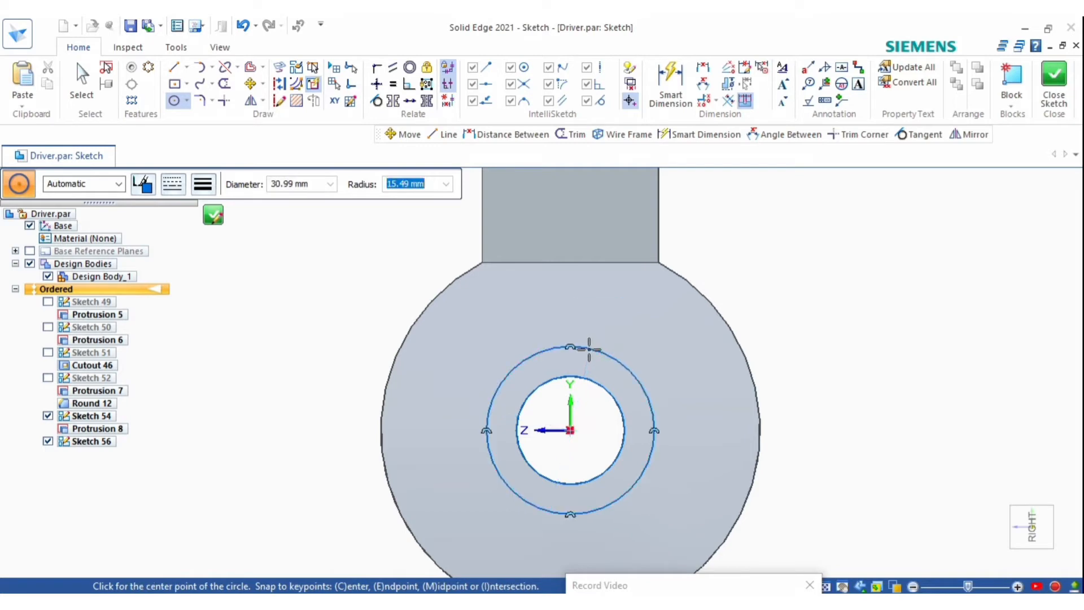
key(Escape)
click(628, 364)
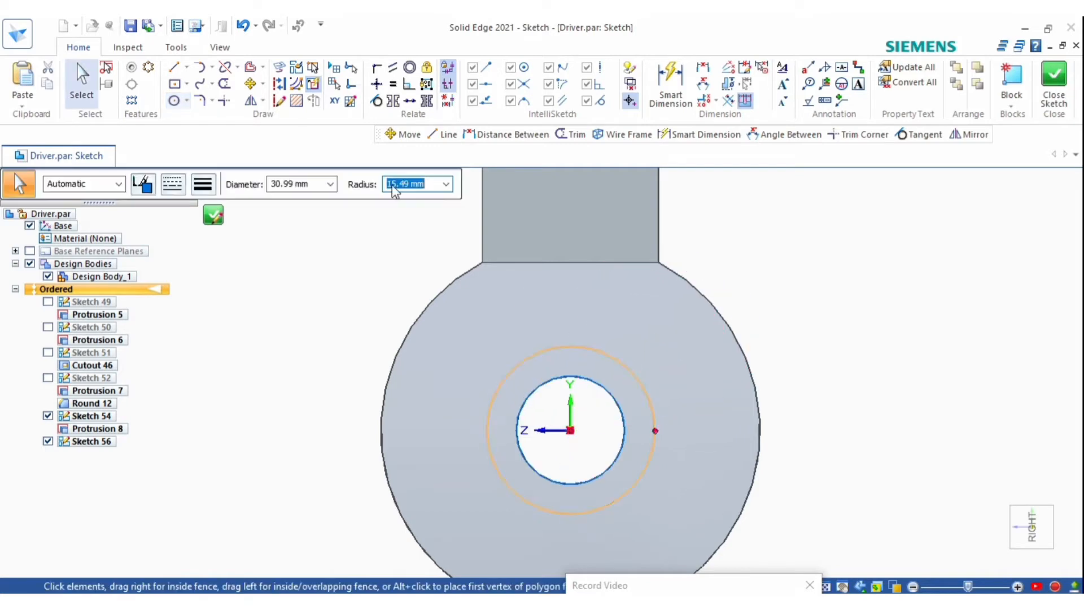
click(303, 187)
text(40)
key(Return)
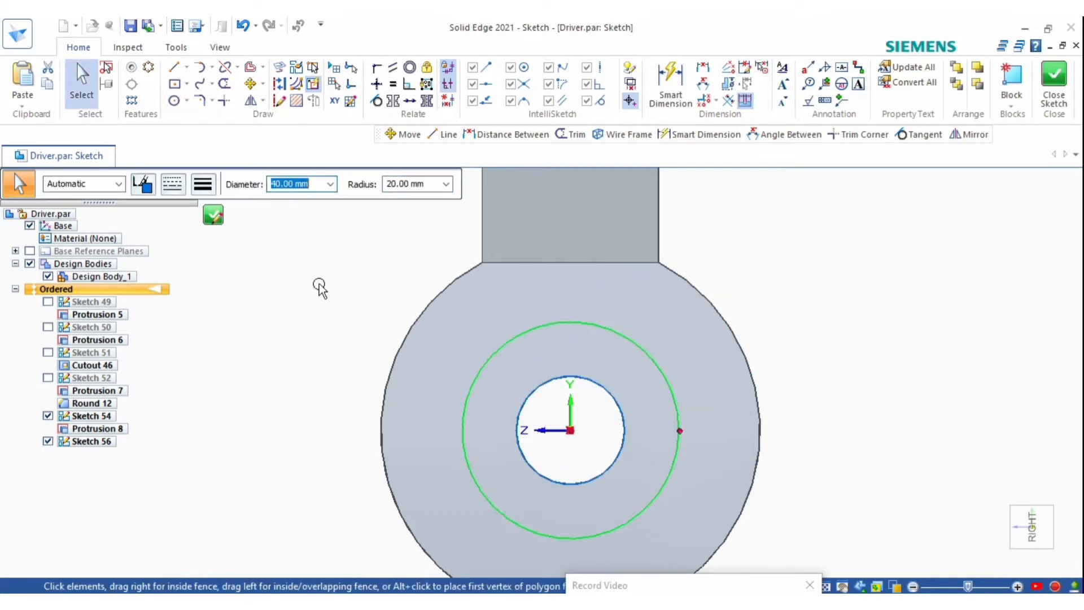
click(215, 211)
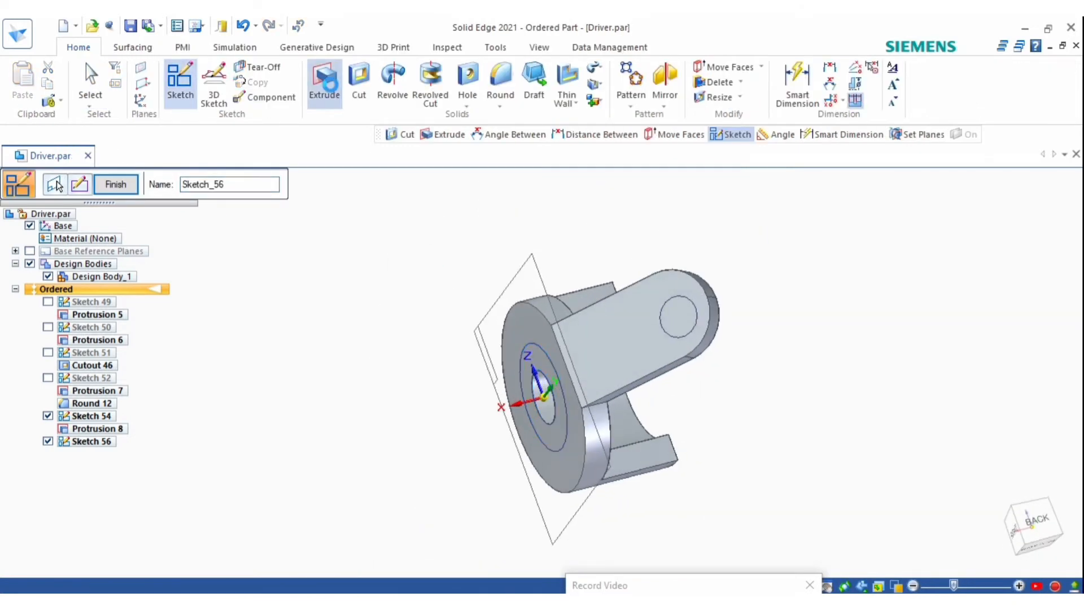
Extrude the ring profile around the centre hole by 10 mm to form a collar on the disc
click(326, 82)
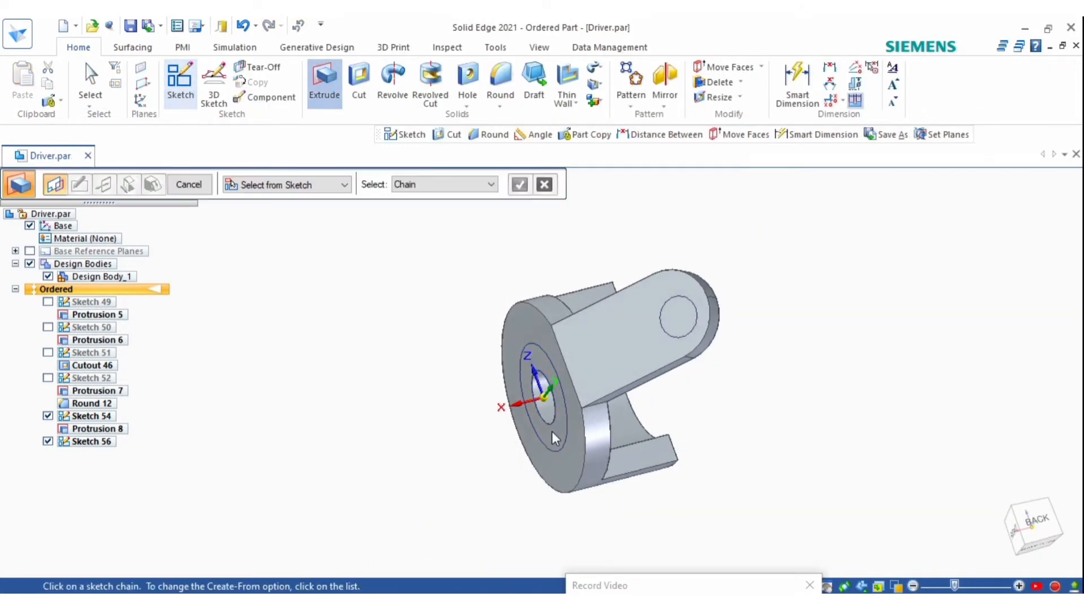
click(537, 461)
text(10)
key(Return)
click(487, 481)
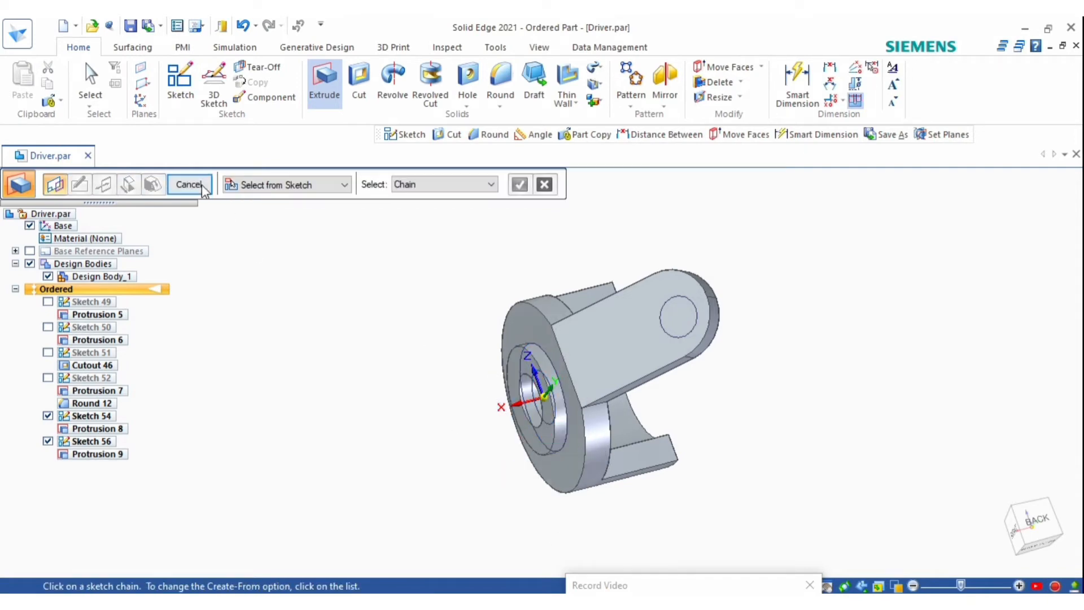
click(204, 191)
Hide the pin and collar sketches and inspect the Driver from the collar side
middle_drag(556, 395, 760, 362)
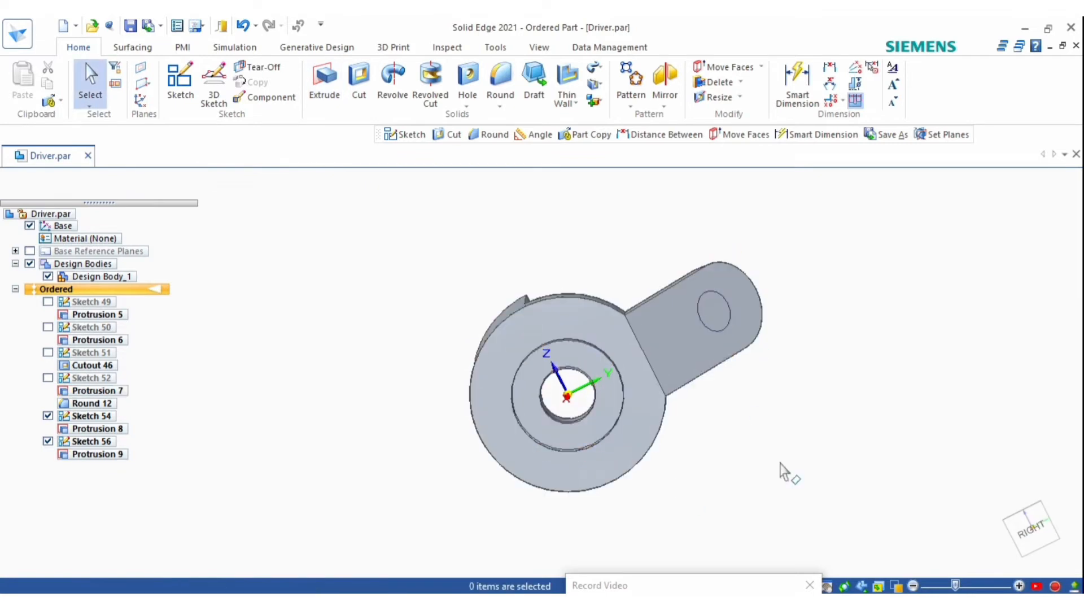
middle_drag(653, 363, 706, 452)
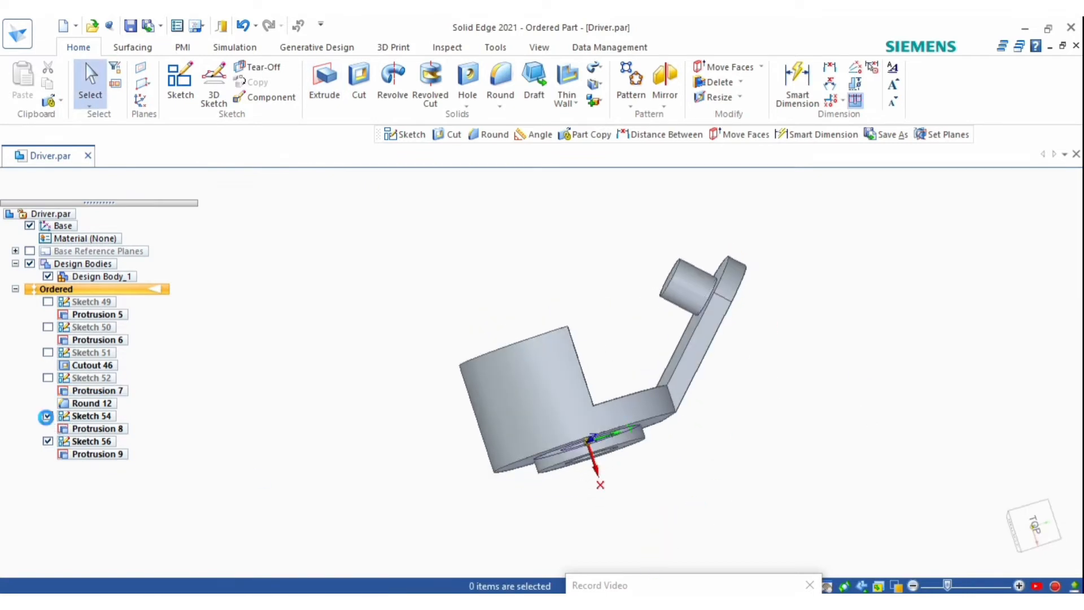
scroll(612, 489, up, 4)
middle_drag(609, 487, 558, 339)
scroll(558, 347, down, 3)
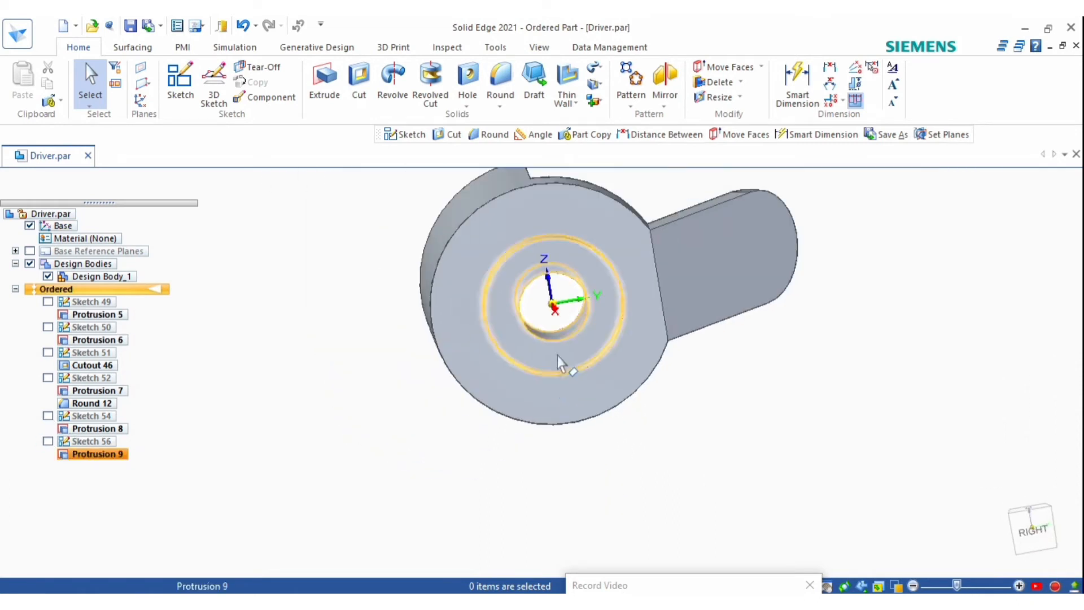
Start a sketch on the collar's outer face, draw a short horizontal line from the hole centre and offset it 2 mm upward
click(179, 81)
click(510, 303)
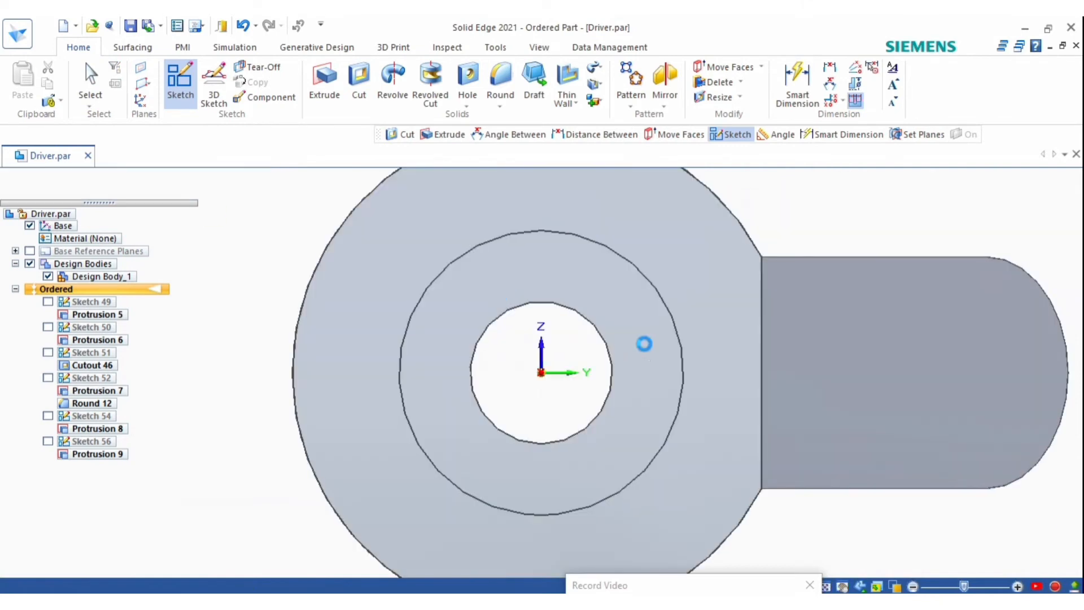
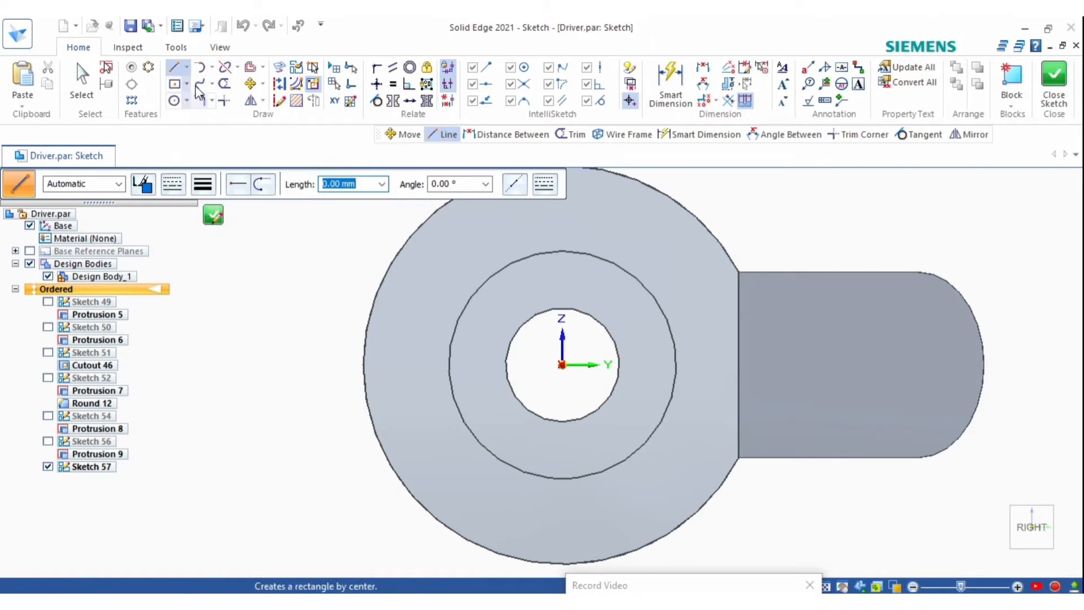
scroll(572, 371, up, 2)
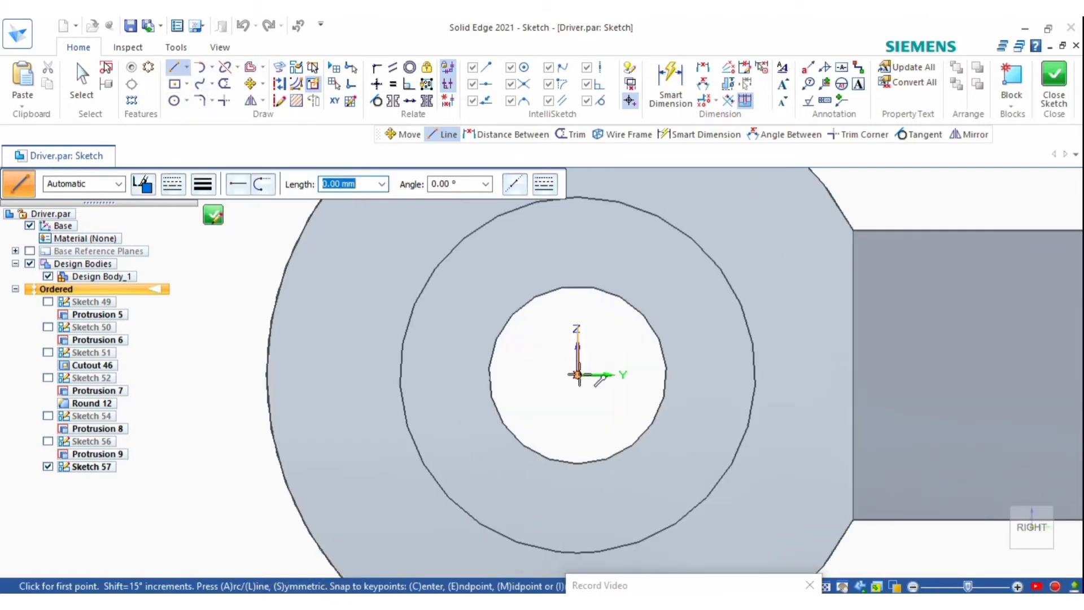
click(597, 382)
key(Escape)
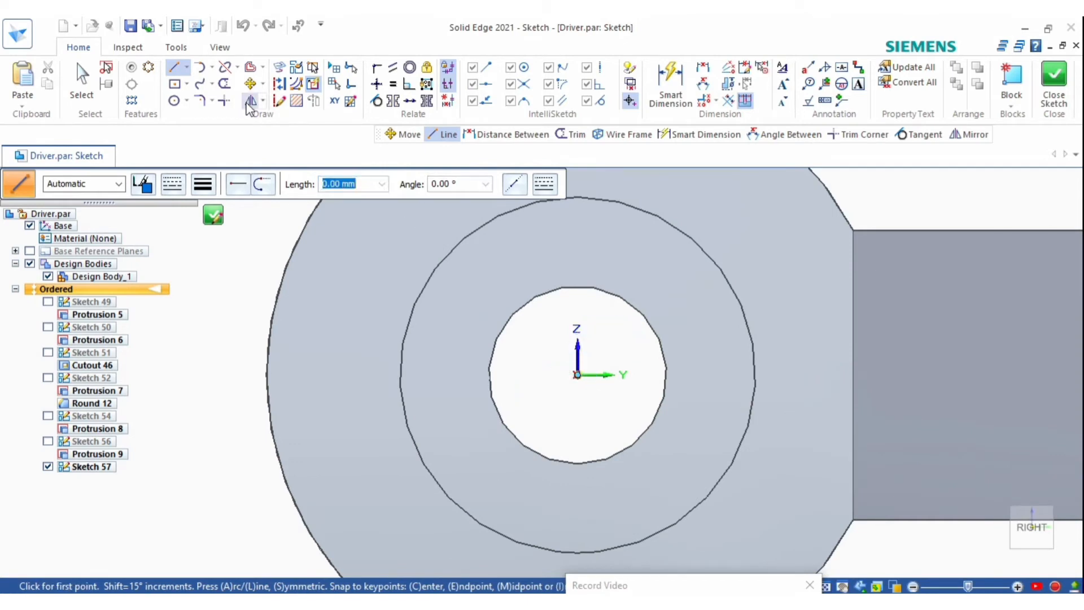
key(Escape)
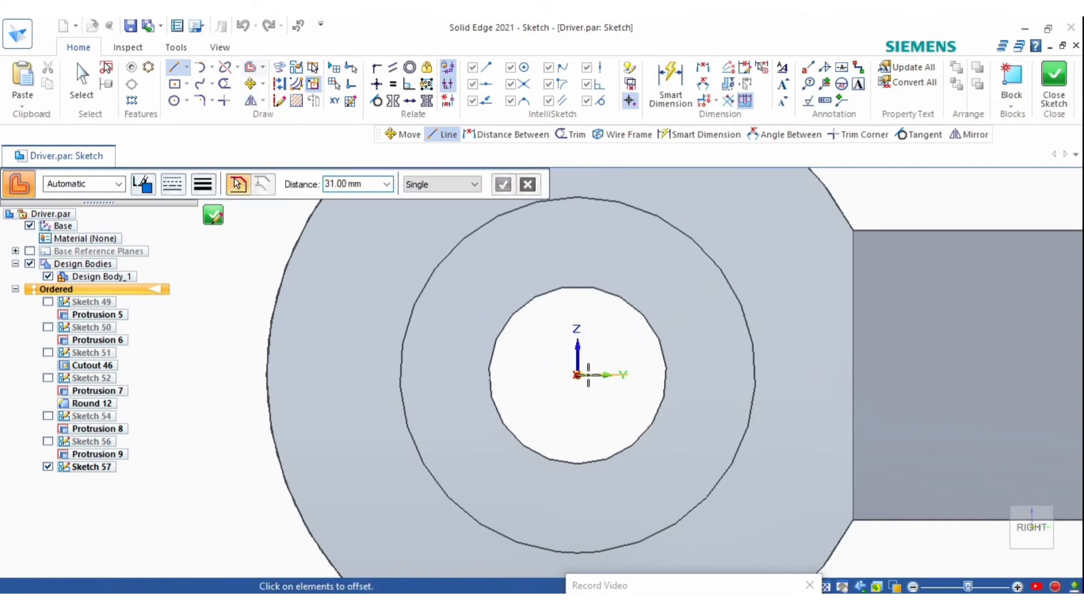
click(589, 326)
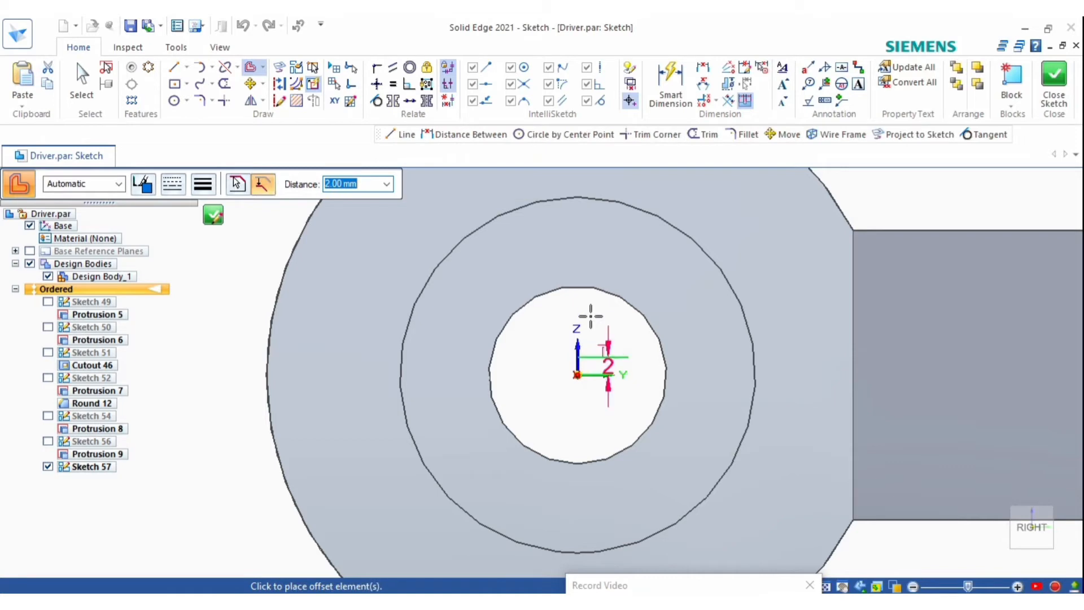
scroll(567, 352, up, 2)
Draw a 4 mm vertical line down from the offset line's inner end and offset it 12 mm away from the arm
click(174, 66)
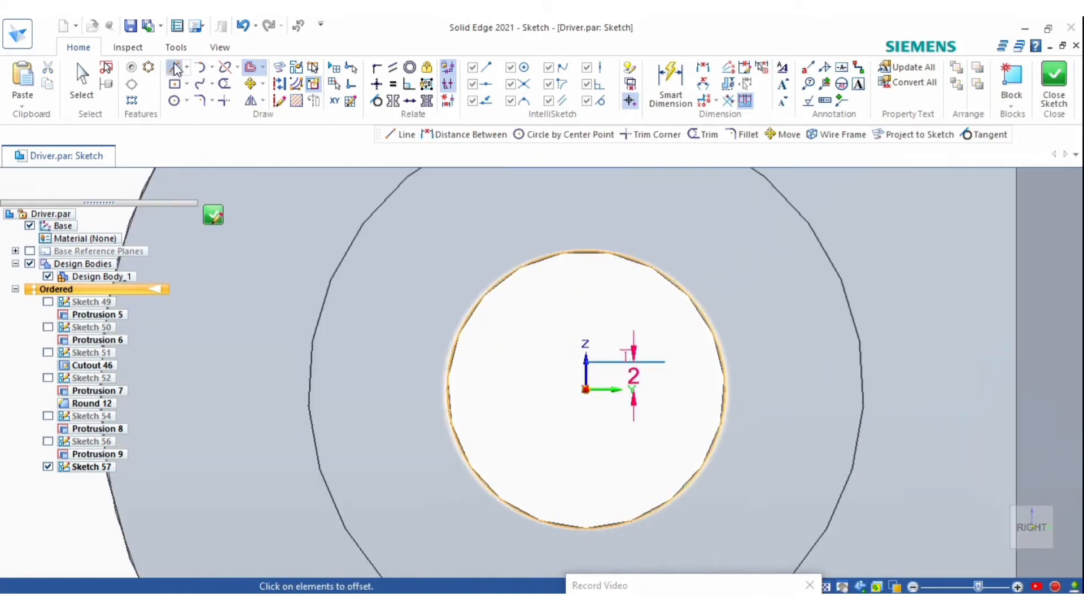
scroll(585, 370, up, 1)
click(587, 361)
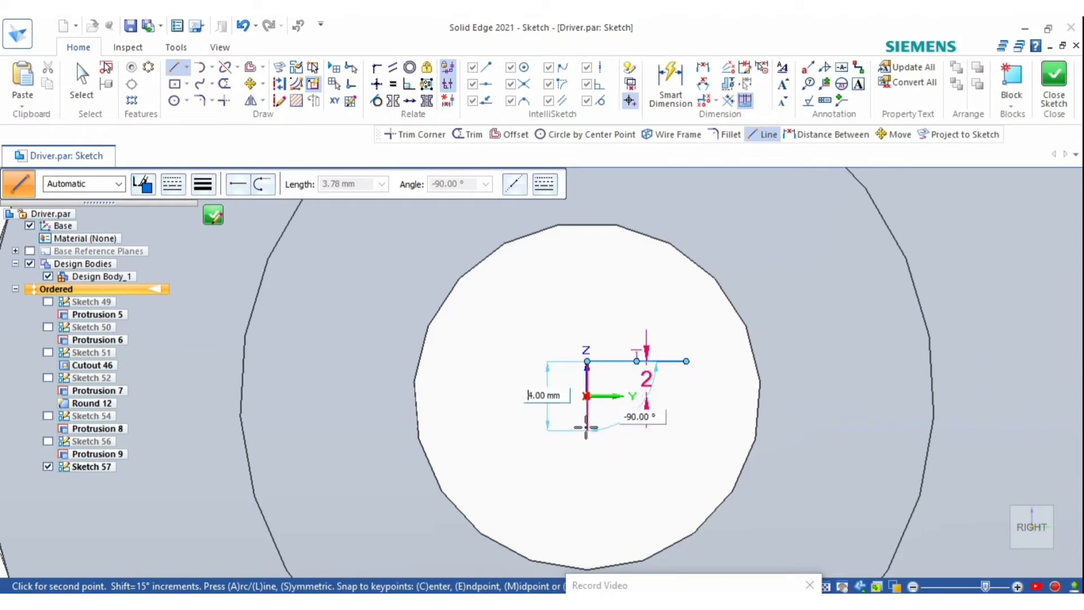
click(587, 430)
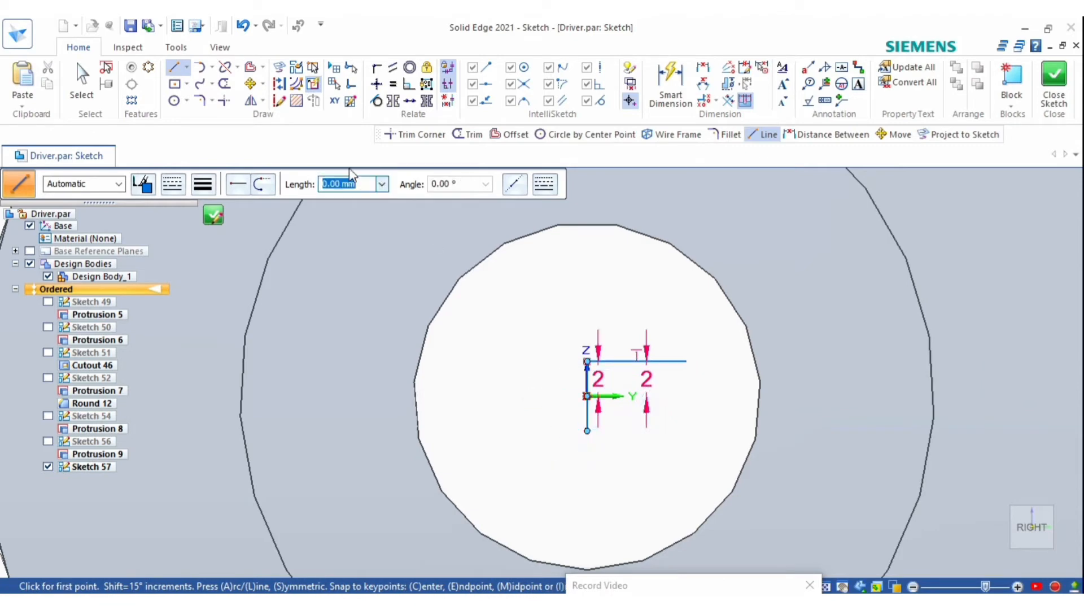
click(250, 68)
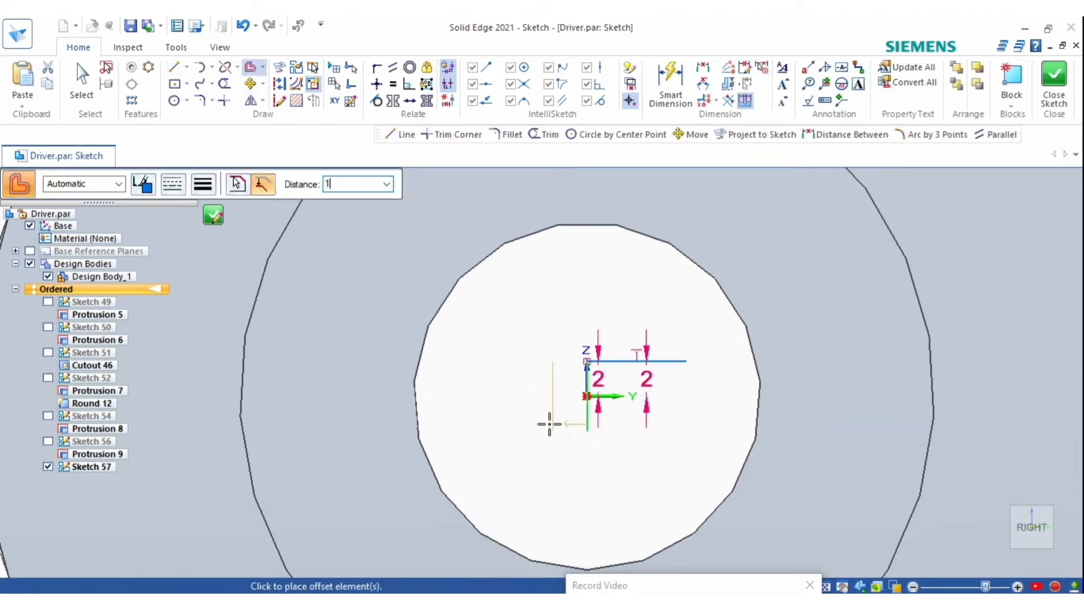
click(472, 446)
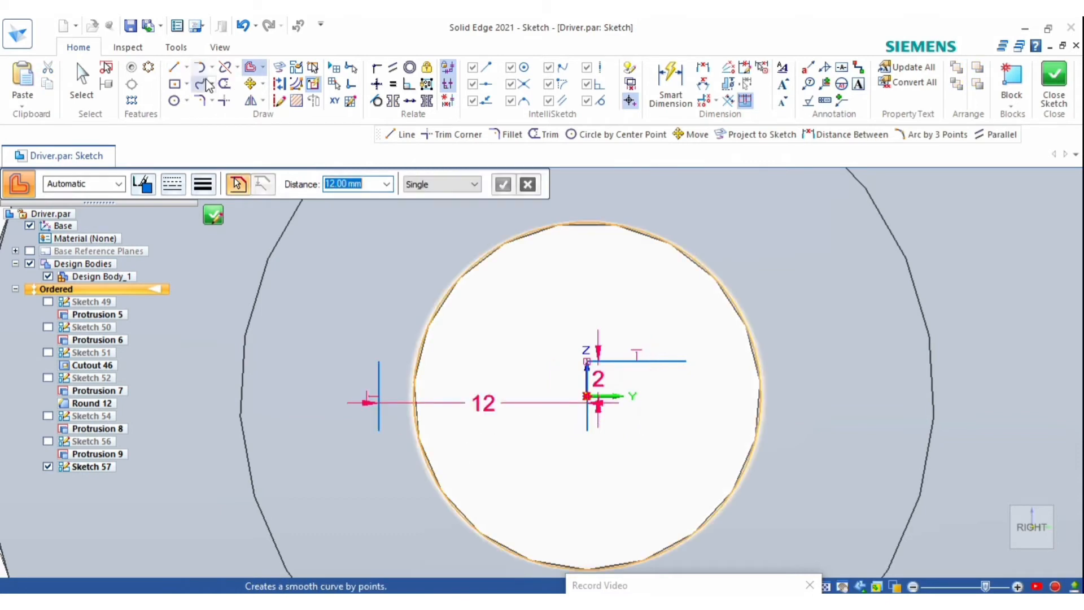
Complete a 4 mm high rectangle from the offset vertical line, with its other side inside the centre hole
click(178, 69)
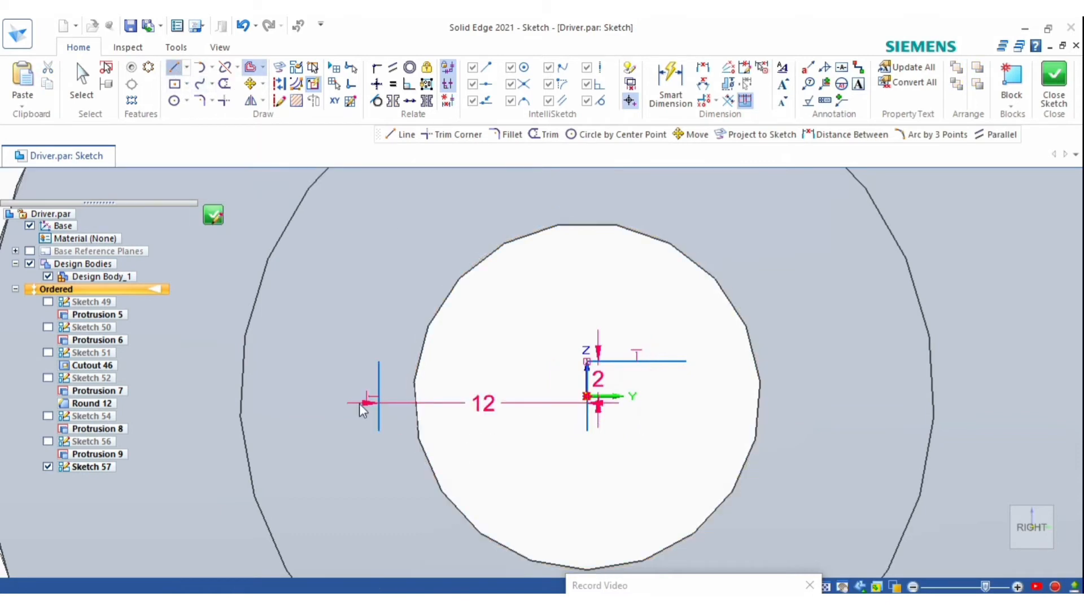
click(378, 361)
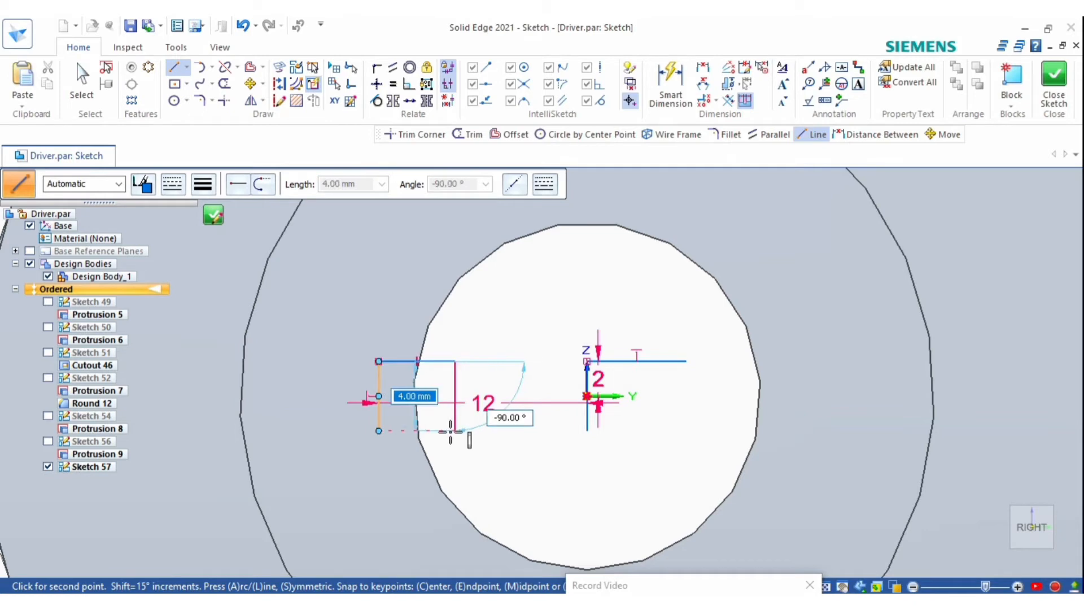
click(454, 431)
click(378, 430)
right_click(398, 411)
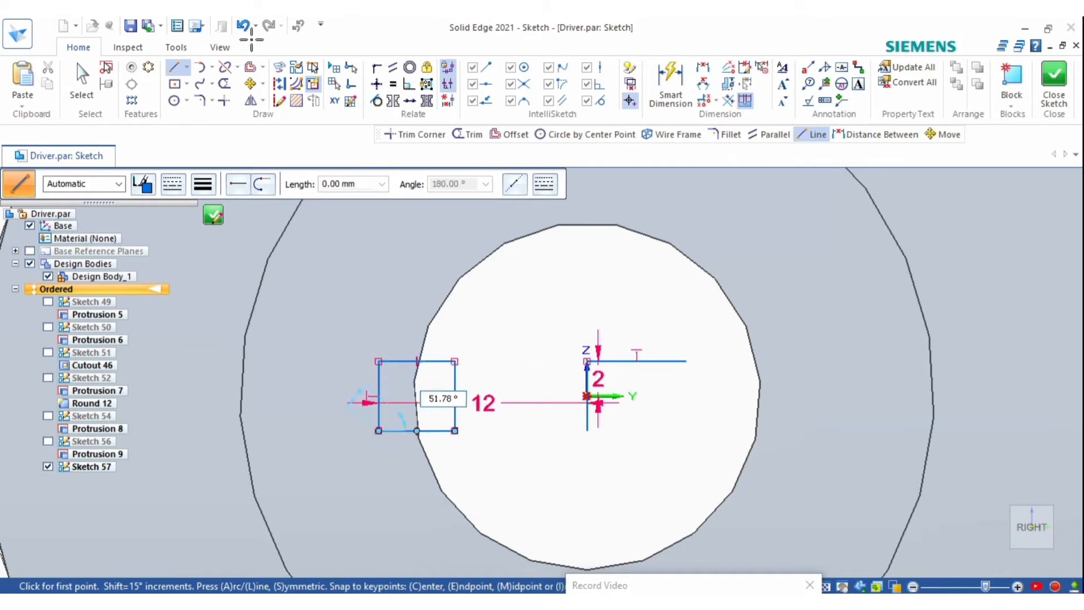
Trim away the construction lines at the hole centre, leaving only the keyway rectangle, and close the sketch
click(224, 84)
drag(560, 390, 650, 338)
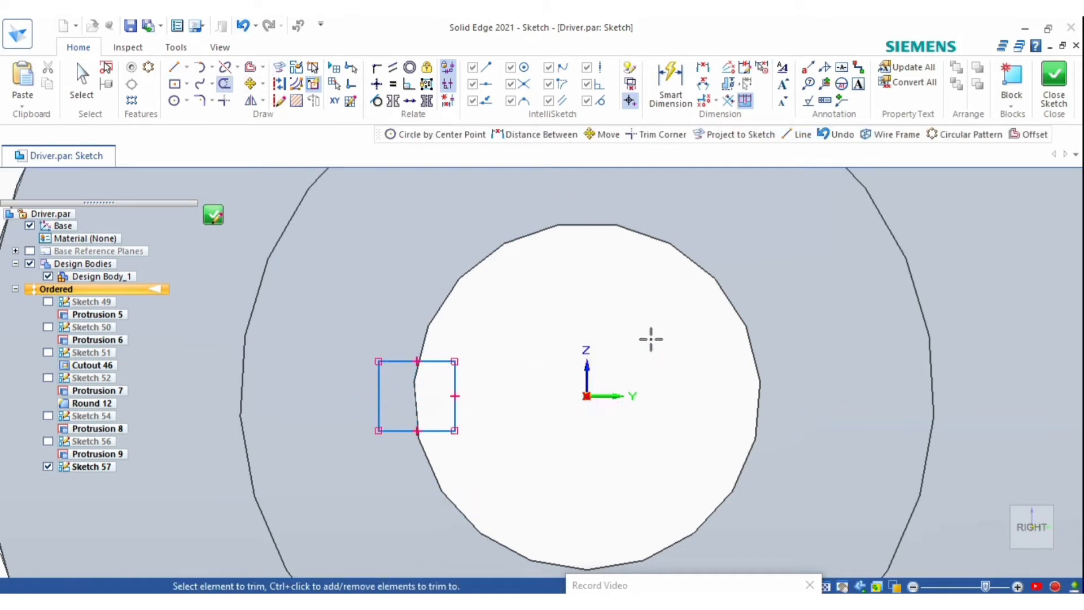
click(214, 215)
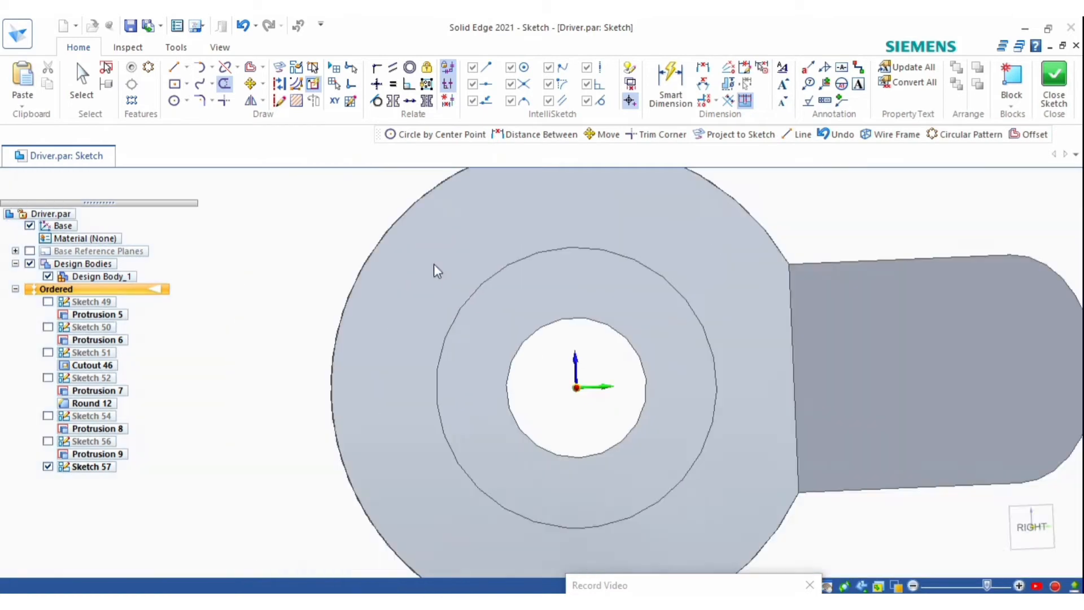
Cut the rectangle 40 mm deep through the collar and disc to form a keyway beside the centre hole
click(359, 85)
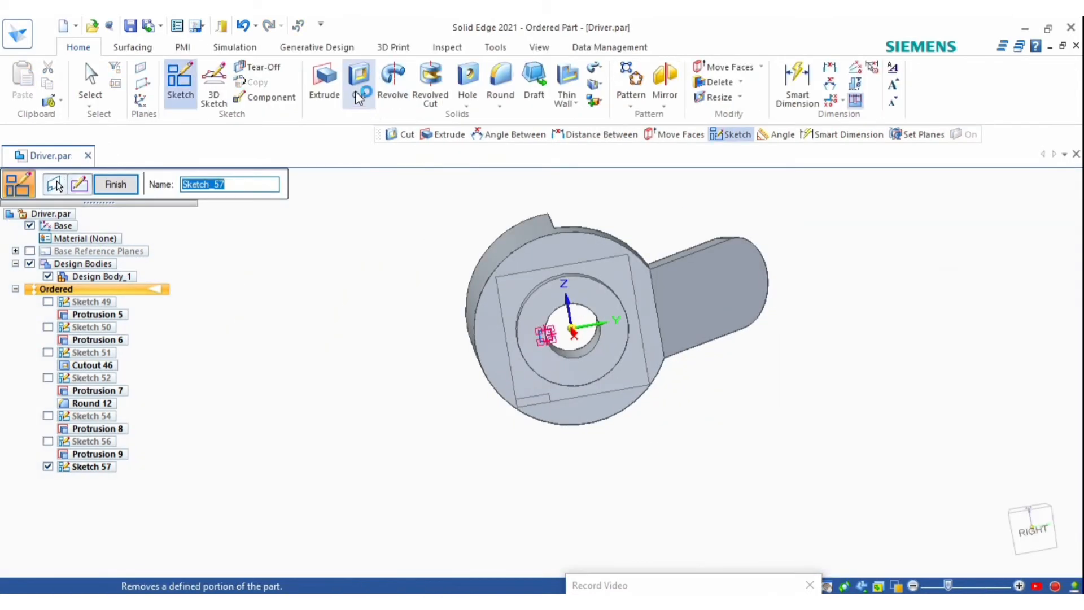
mouse_move(762, 339)
middle_down()
mouse_move(927, 348)
mouse_move(730, 351)
mouse_move(650, 373)
mouse_move(590, 414)
mouse_move(755, 371)
mouse_move(745, 384)
mouse_move(375, 416)
mouse_move(346, 286)
mouse_move(284, 361)
mouse_move(273, 399)
middle_up()
click(733, 351)
text(40)
key(Return)
key(Escape)
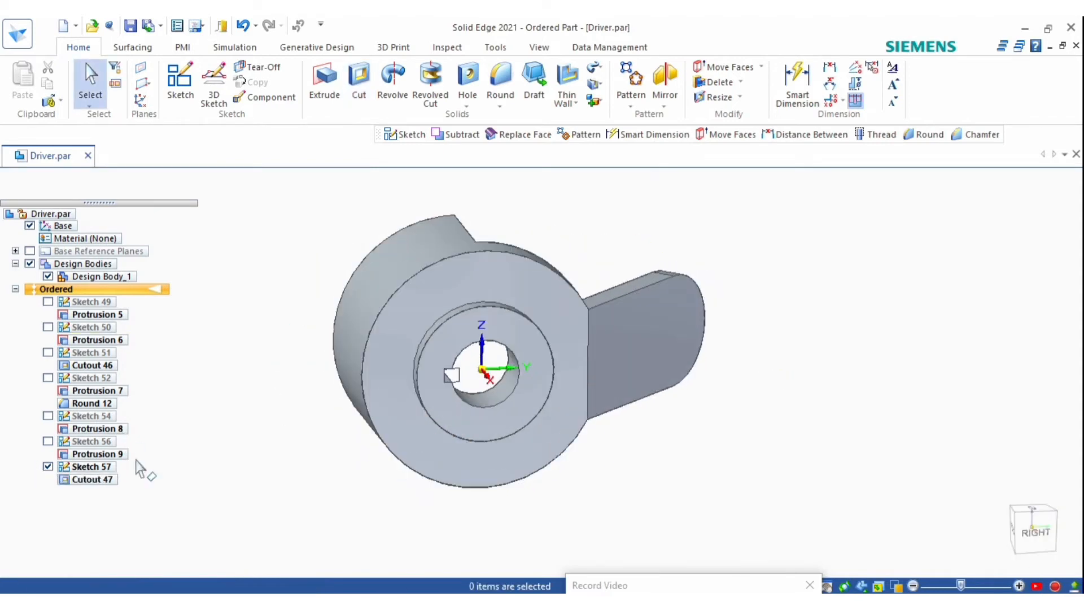
Hide the keyway sketch and inspect the keyway from both sides of the Driver
click(48, 467)
scroll(356, 322, up, 3)
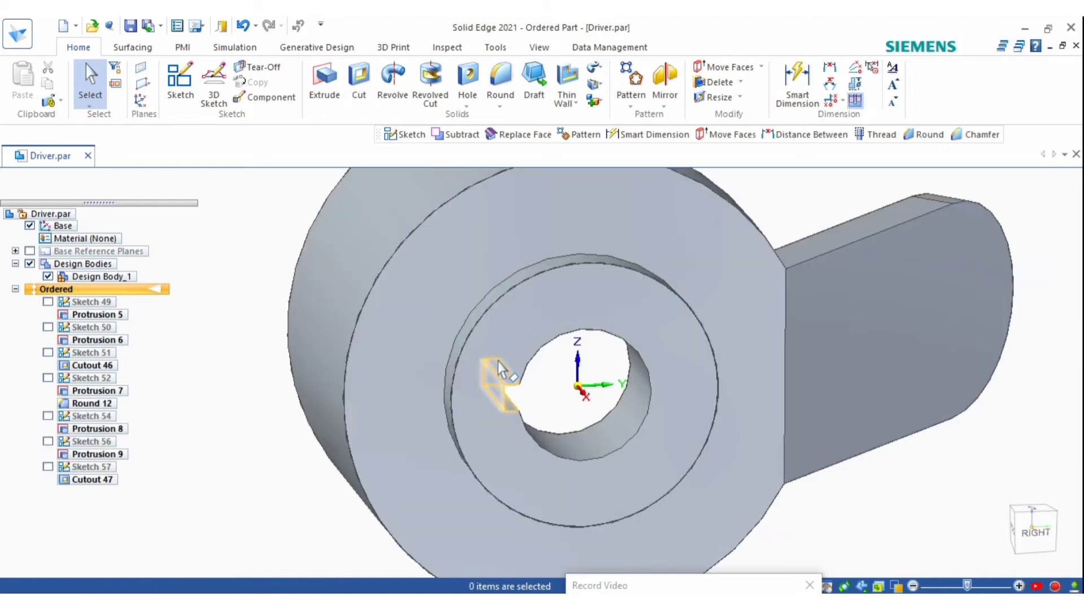
mouse_move(356, 322)
middle_down()
mouse_move(350, 308)
mouse_move(417, 228)
mouse_move(888, 254)
mouse_move(912, 324)
middle_up()
scroll(703, 370, down, 3)
middle_drag(703, 369, 798, 387)
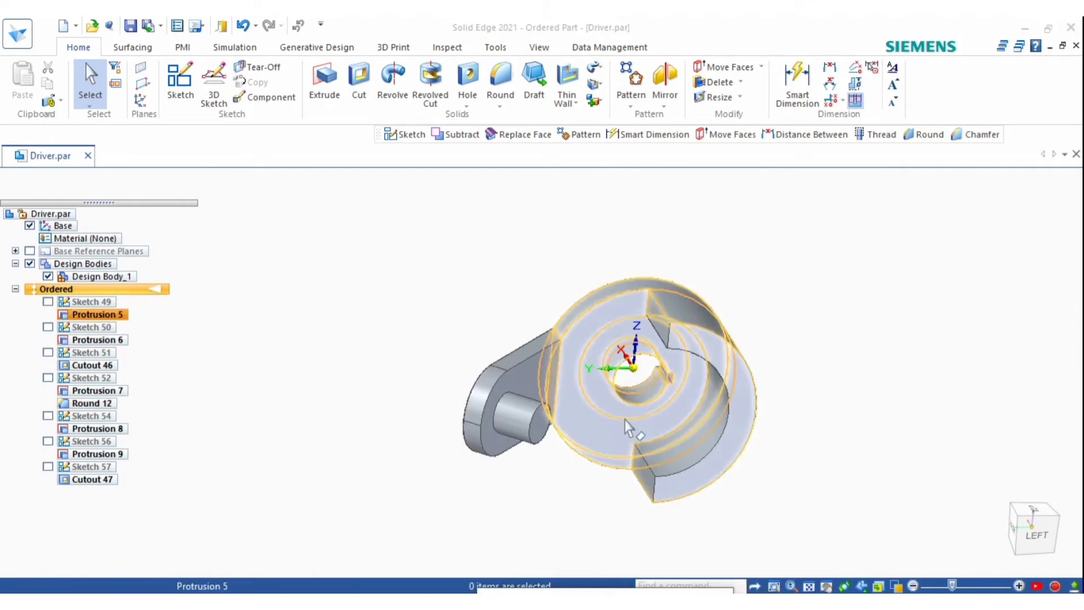
Edit the profile of Cutout 47, rotate the keyway rectangle 180° about the bore centre, and close the sketch
click(88, 479)
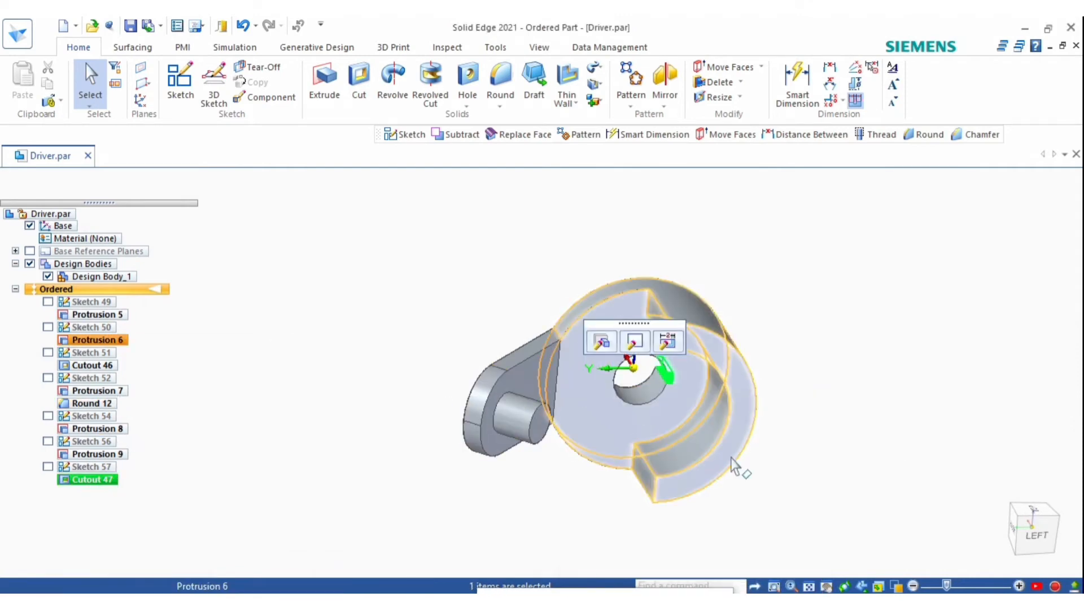
click(630, 343)
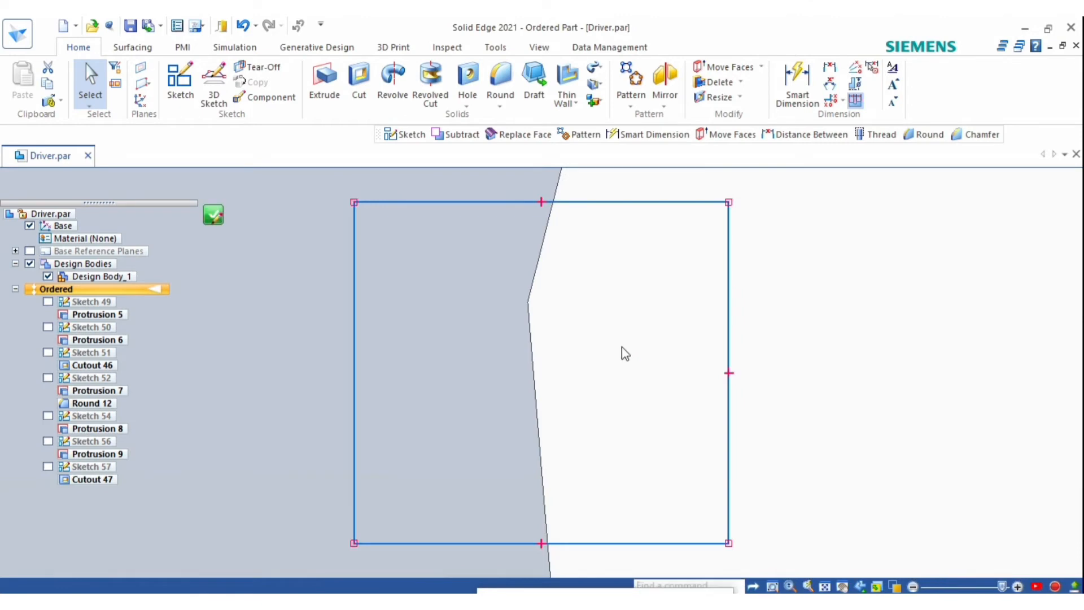
scroll(612, 355, down, 8)
scroll(587, 345, down, 3)
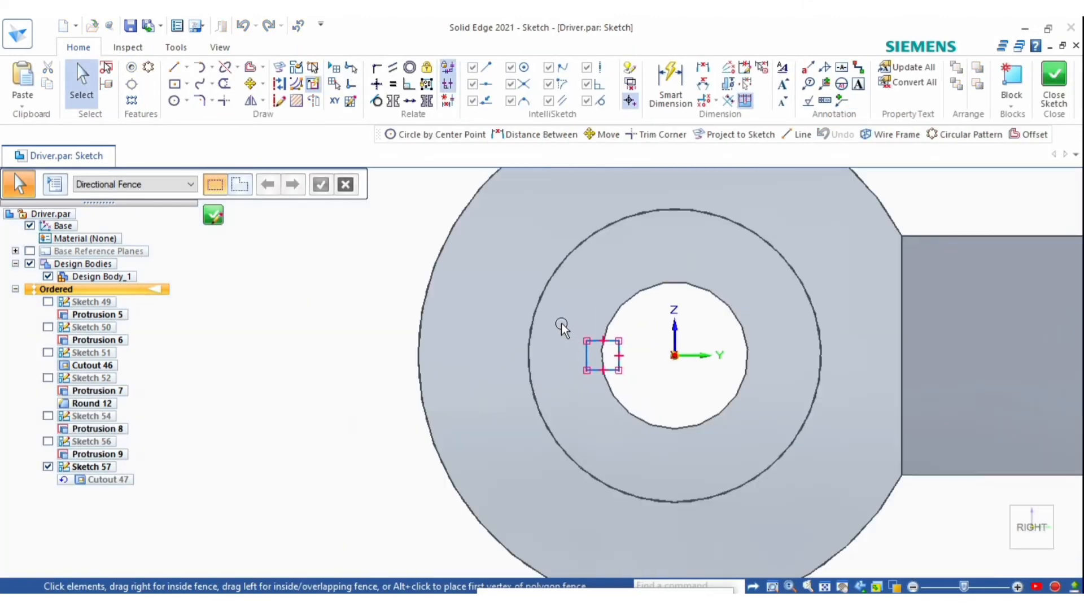
drag(561, 323, 633, 402)
click(250, 84)
click(263, 83)
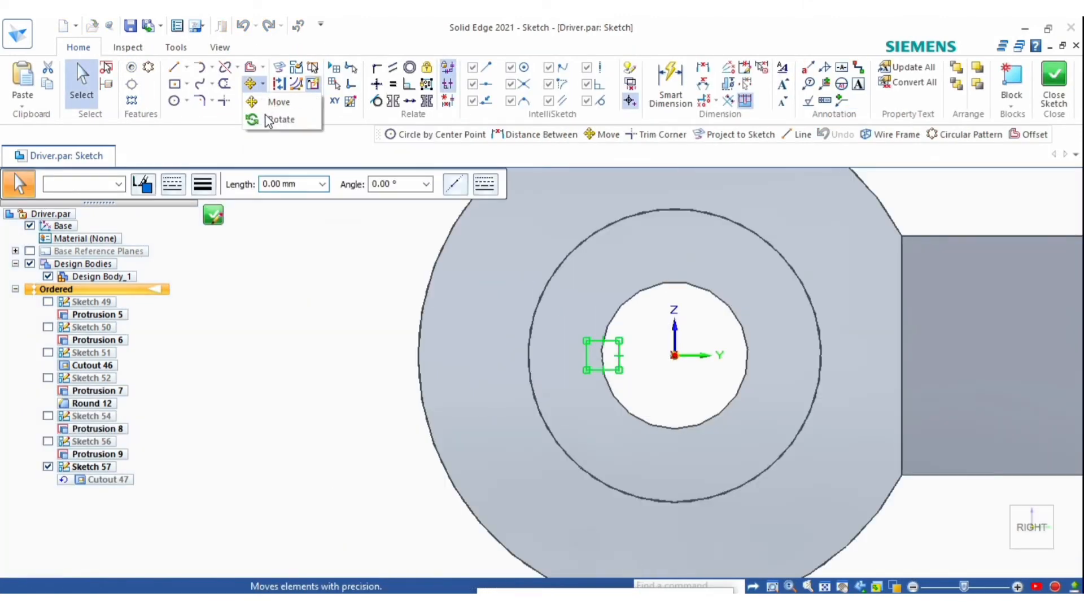
click(277, 118)
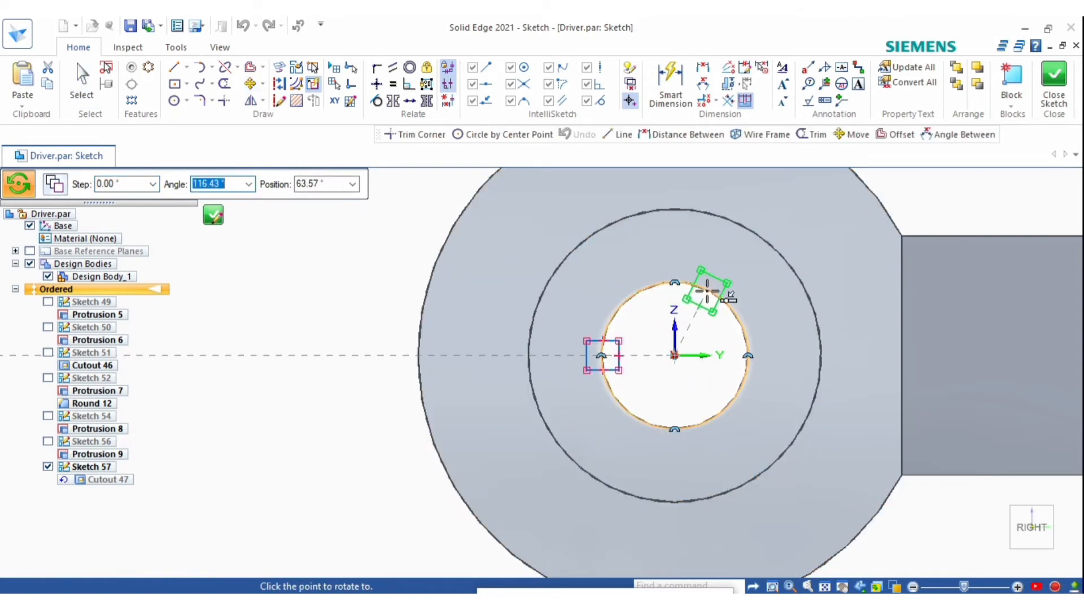
click(748, 356)
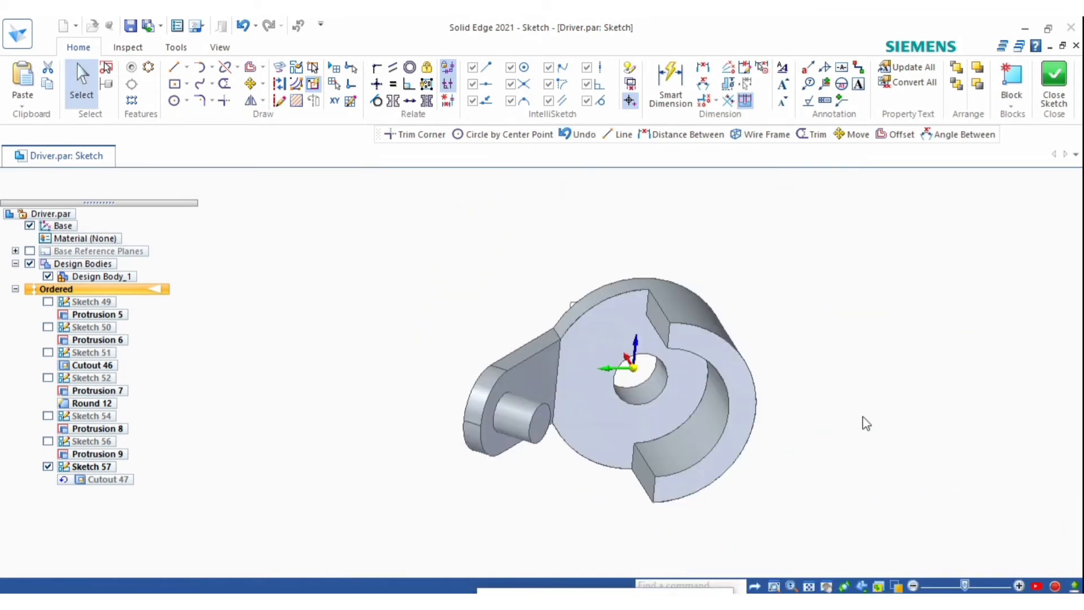
right_click(892, 395)
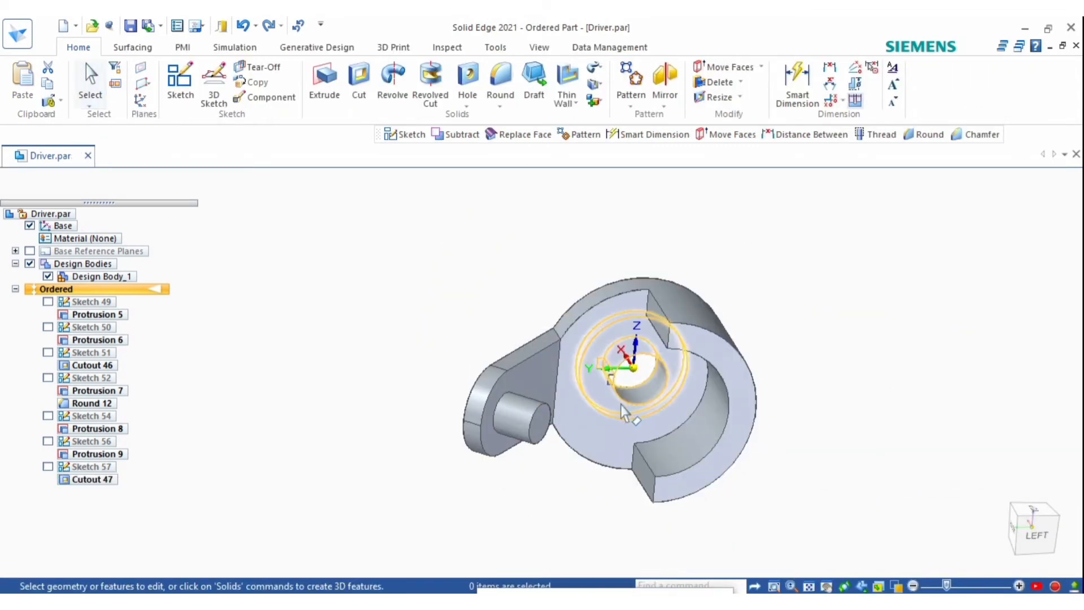
Save the driver part
scroll(625, 412, down, 1)
middle_drag(624, 411, 716, 392)
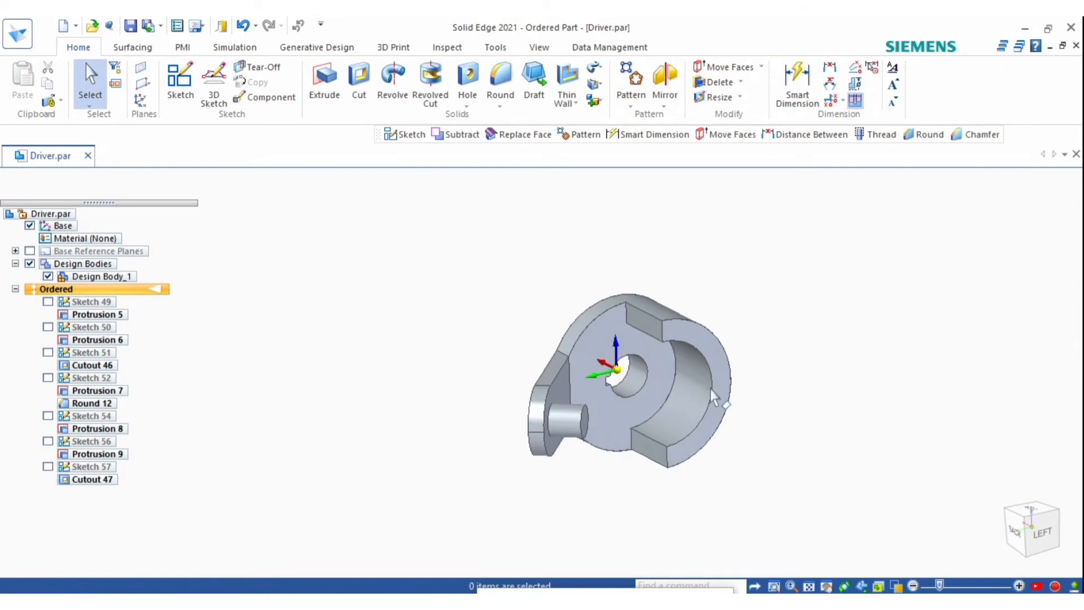
key(ctrl+s)
Paint the whole driver body with the Gold style using Part Painter, then close the painter
middle_drag(542, 377, 597, 432)
click(1033, 531)
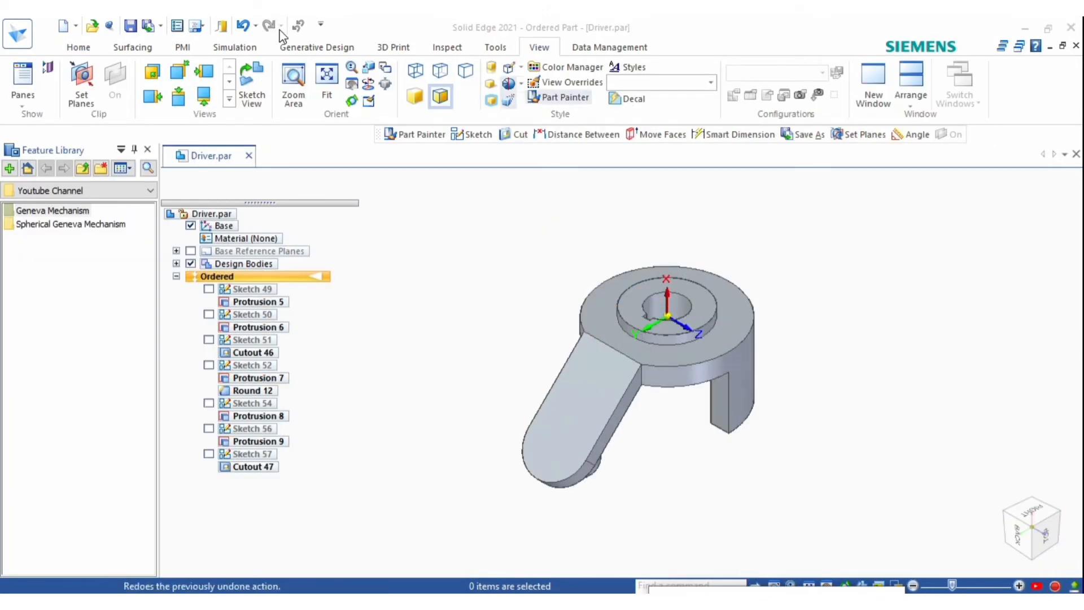
click(559, 97)
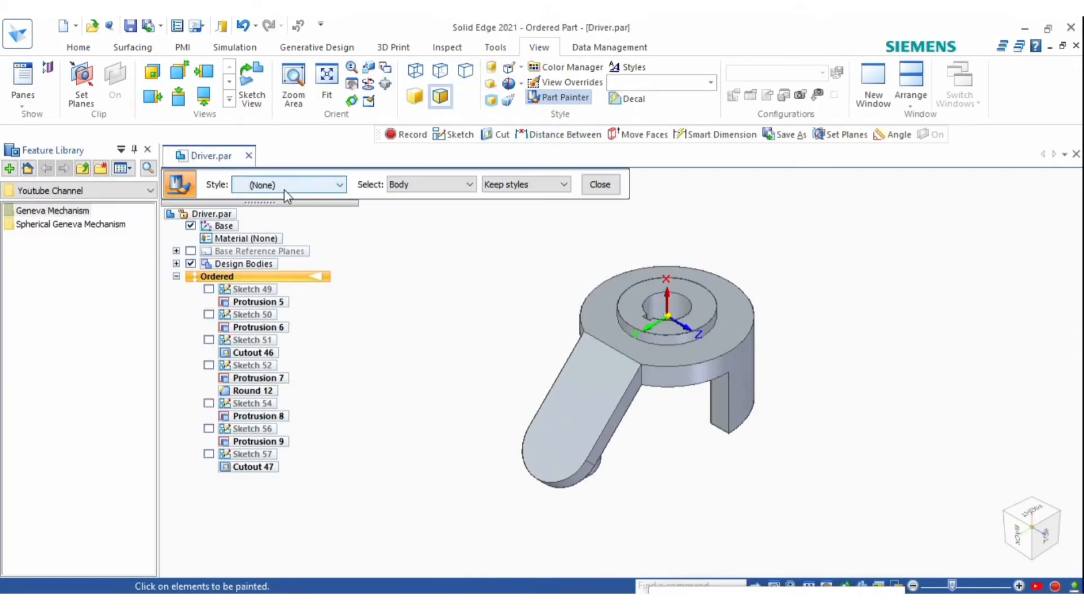
click(282, 184)
scroll(299, 345, down, 1)
scroll(299, 355, down, 1)
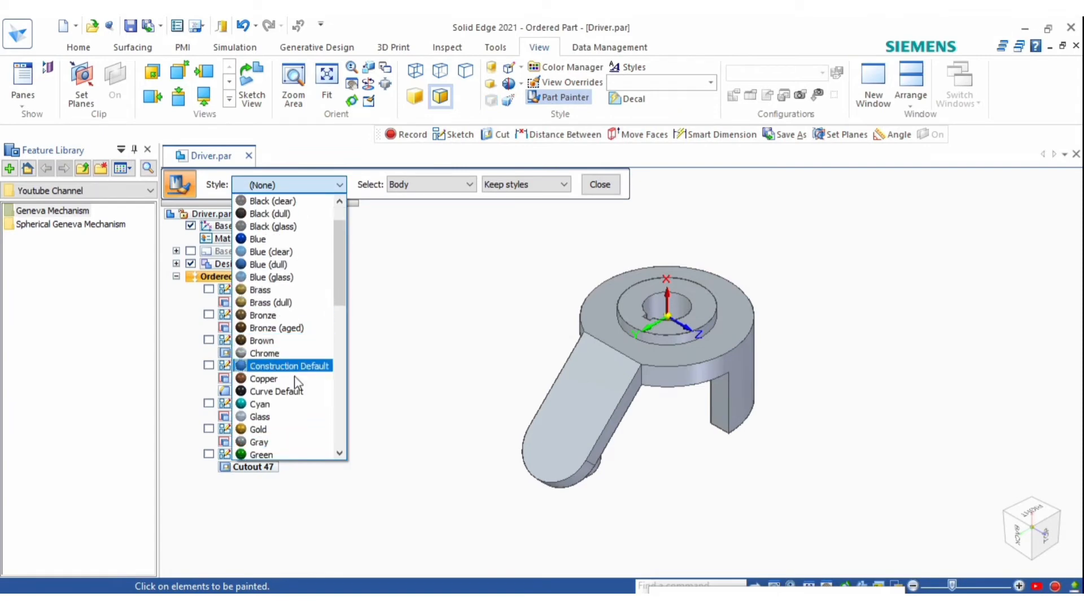
click(262, 417)
click(556, 404)
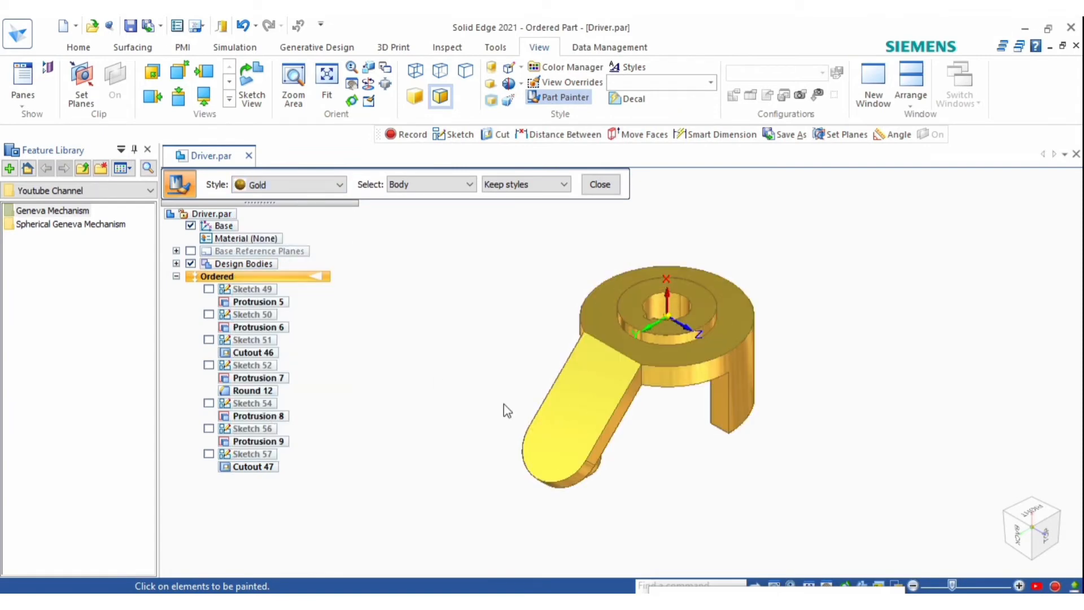
middle_drag(626, 333, 324, 395)
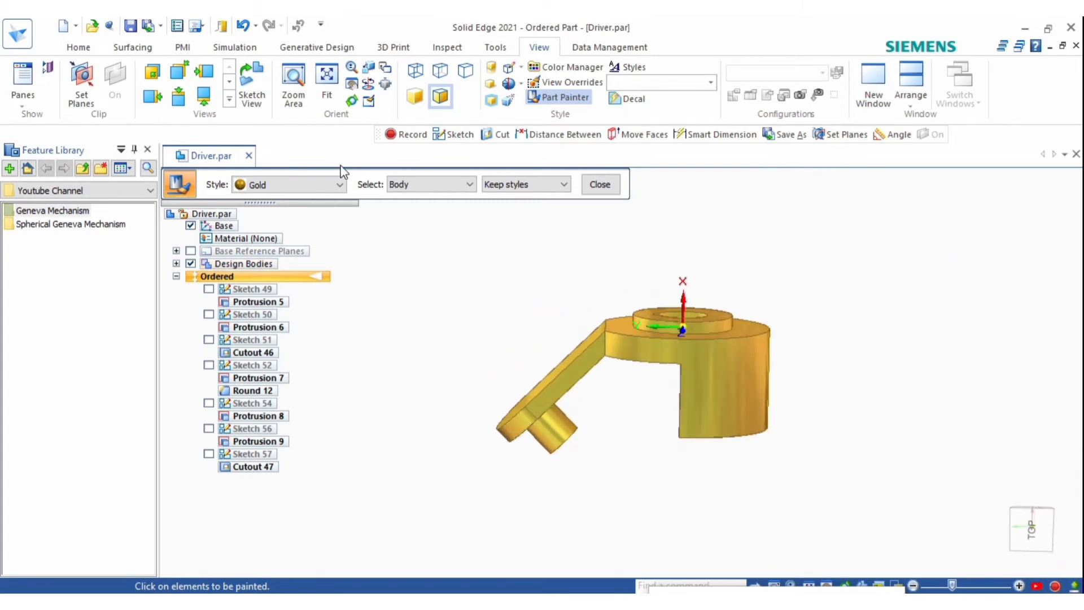
click(613, 185)
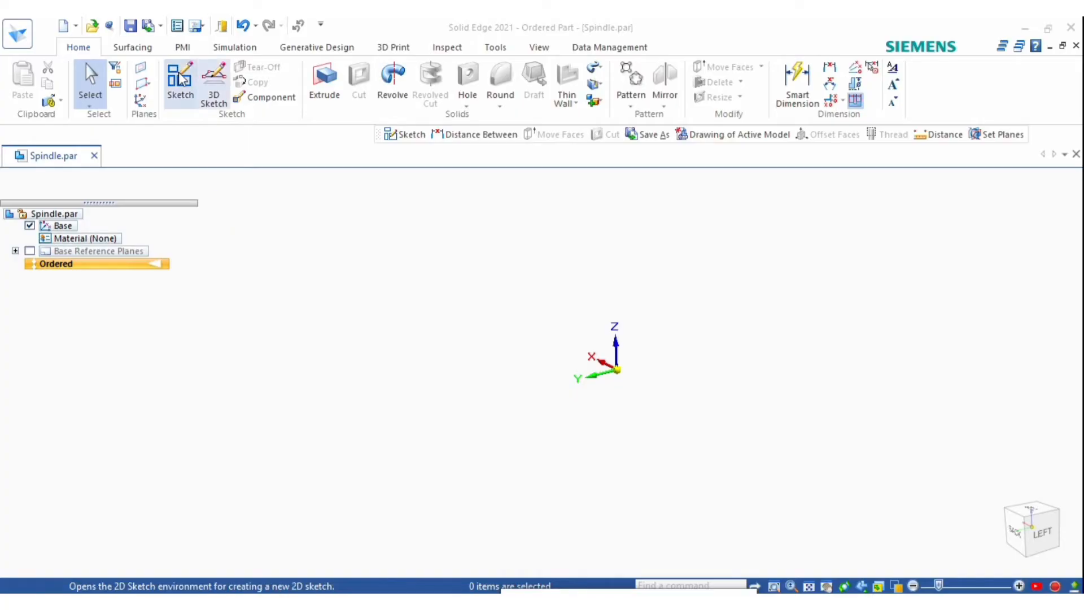
In Spindle.par, sketch on the YZ plane a horizontal line from the origin away from +Y, then a 26 mm line straight down
click(179, 82)
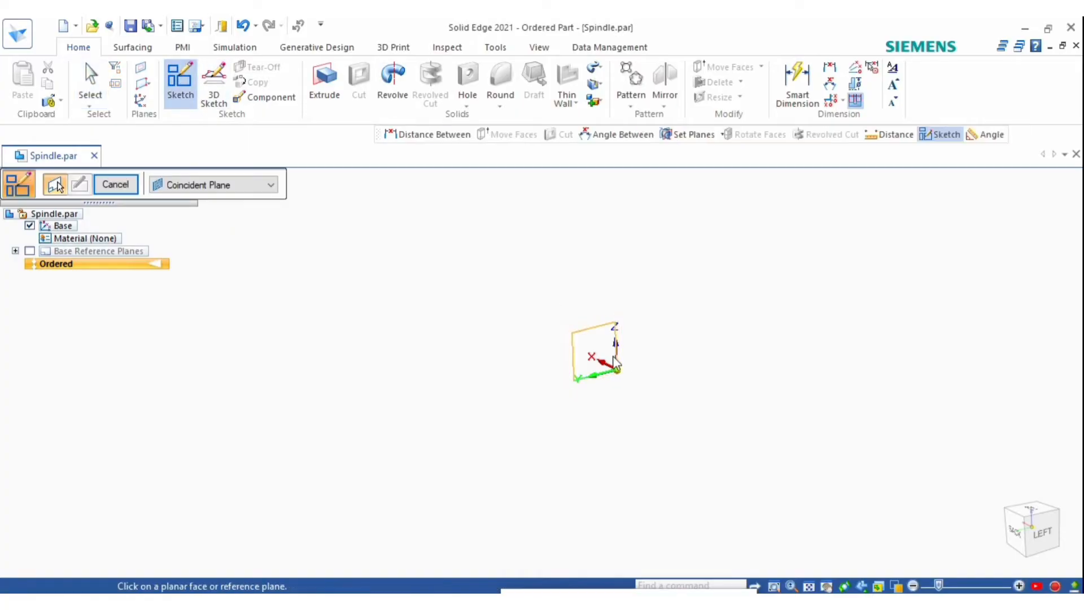
click(614, 359)
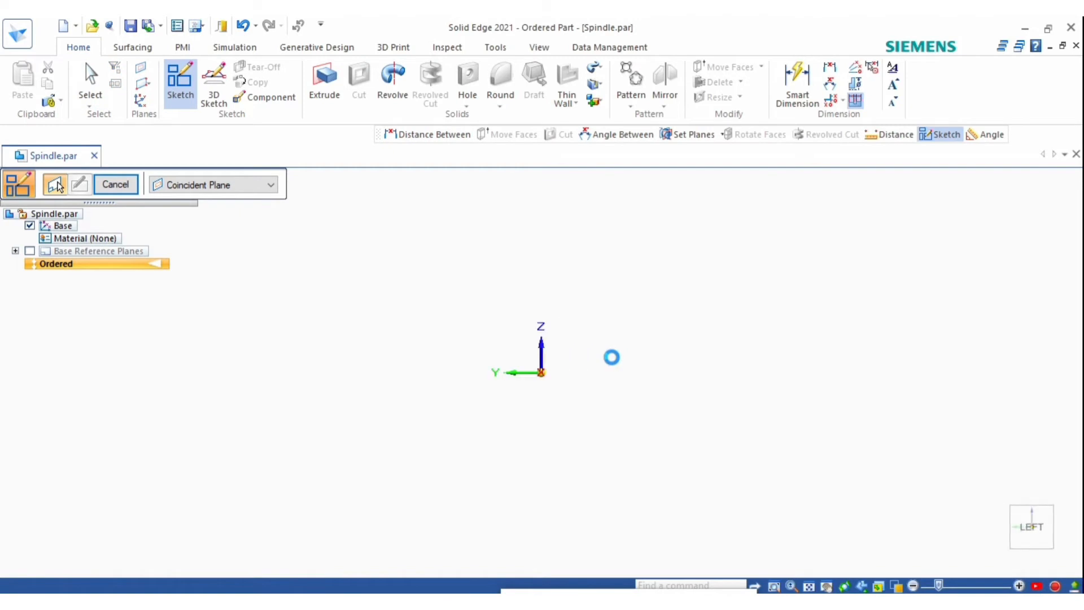
click(537, 370)
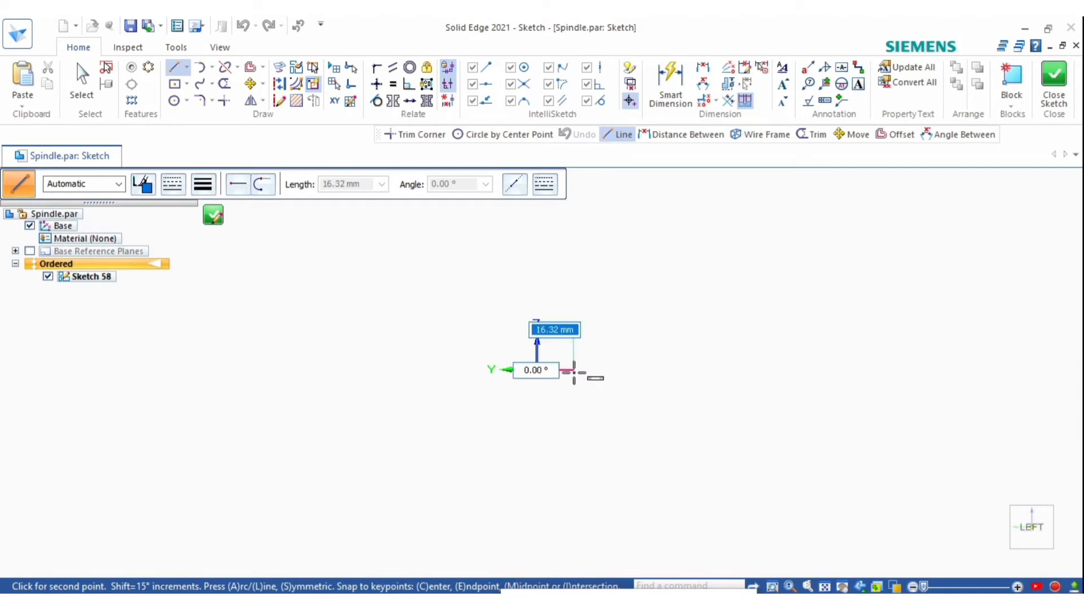
click(575, 372)
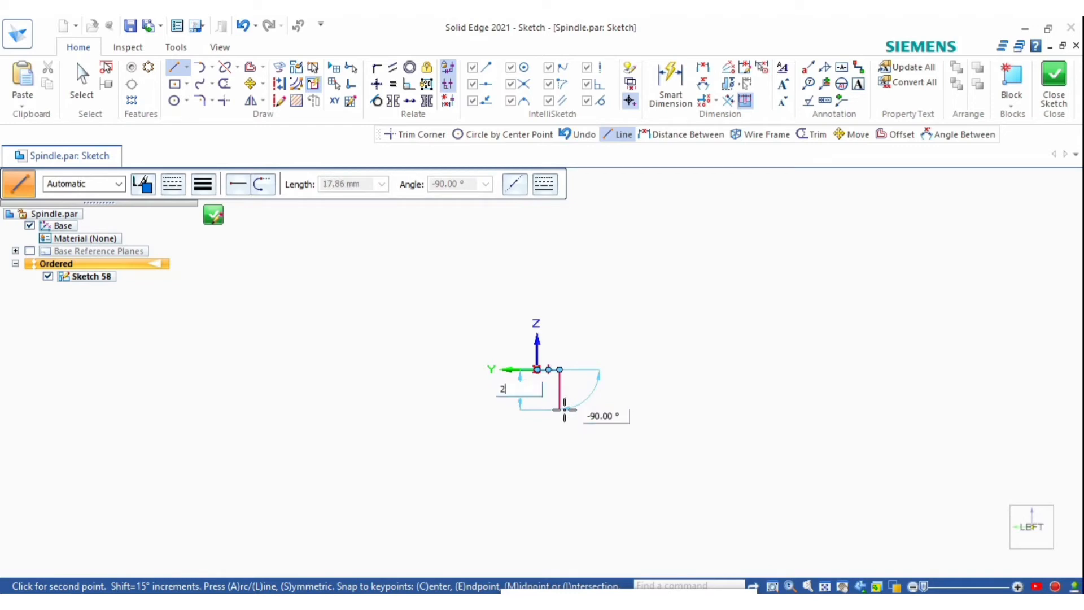
text(26)
key(Return)
click(564, 418)
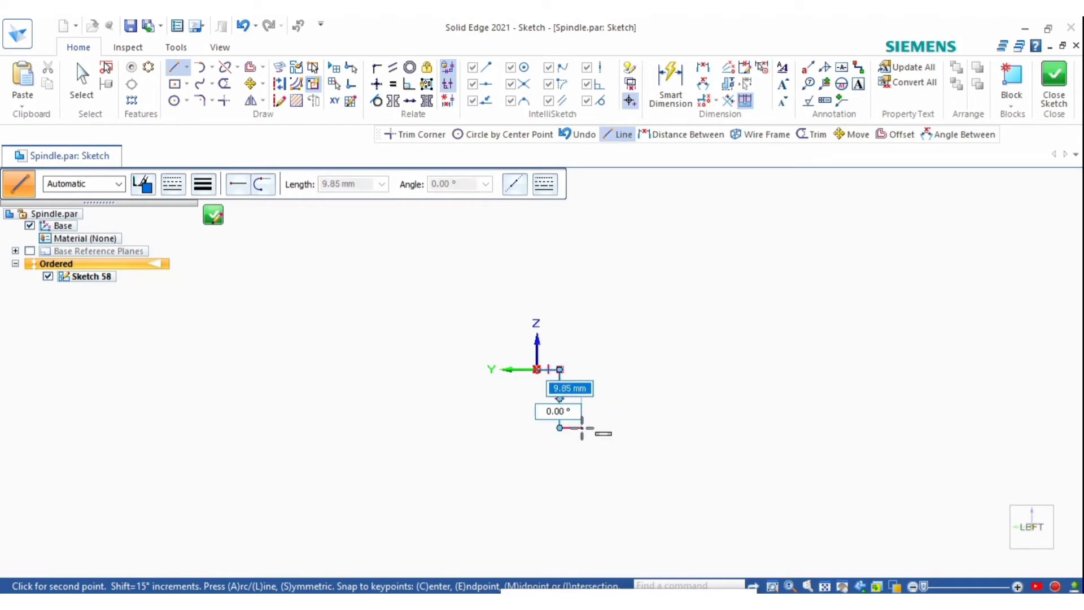
Continue the profile with a collar: step outward to 15 mm from the axis, go down, and return inward 2.50 mm
click(571, 427)
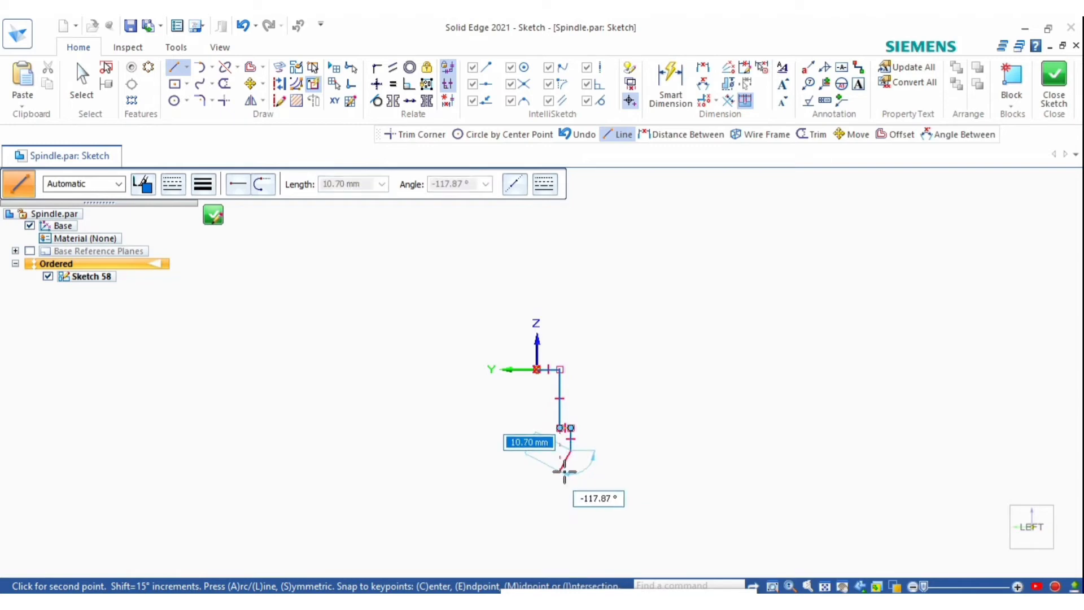
click(571, 450)
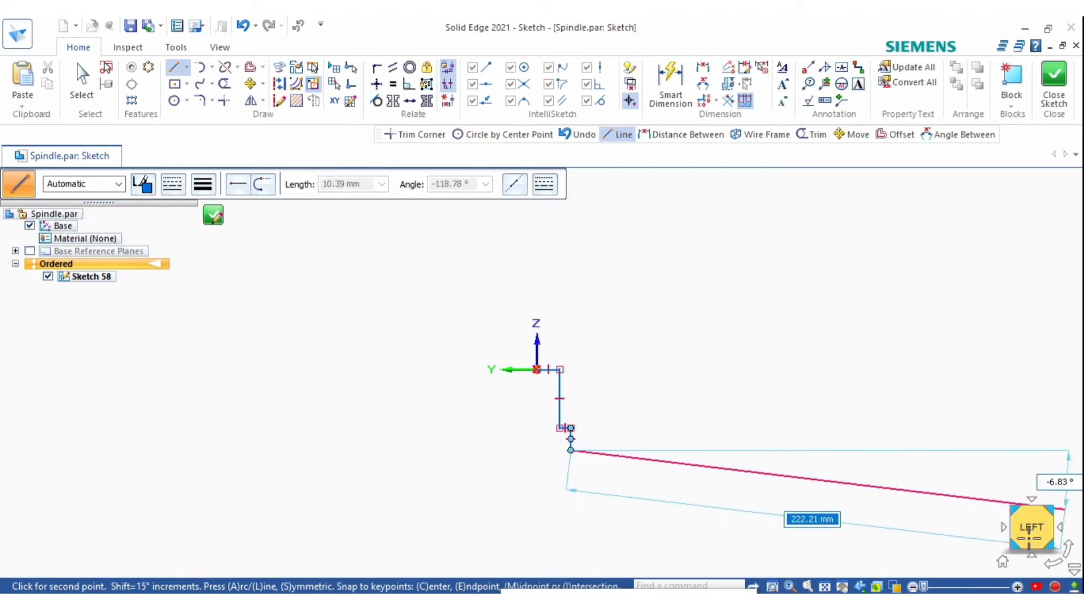
scroll(511, 436, up, 3)
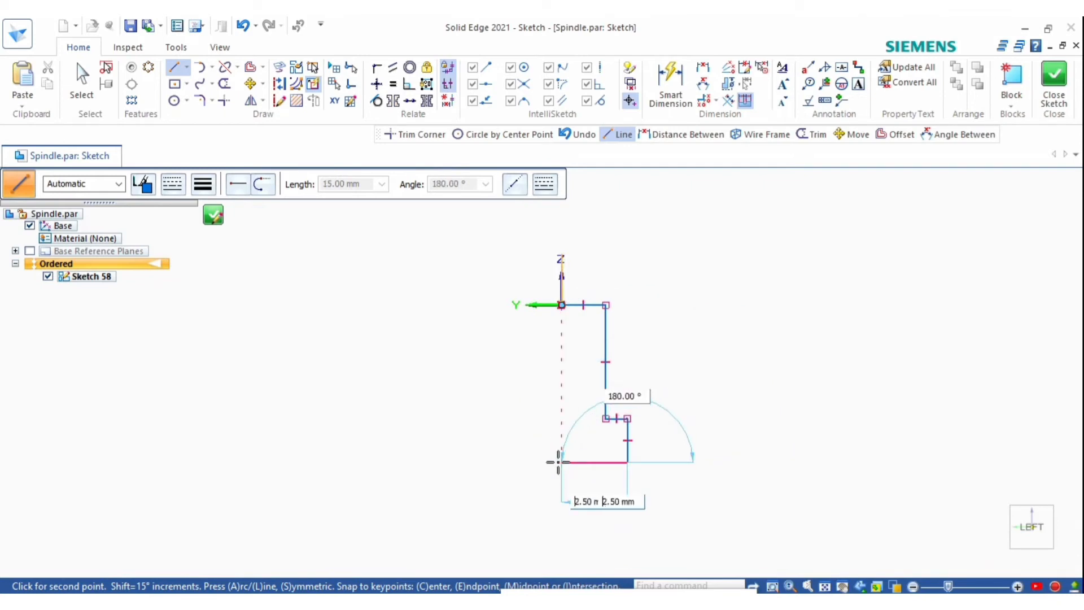
text(2.50)
key(Tab)
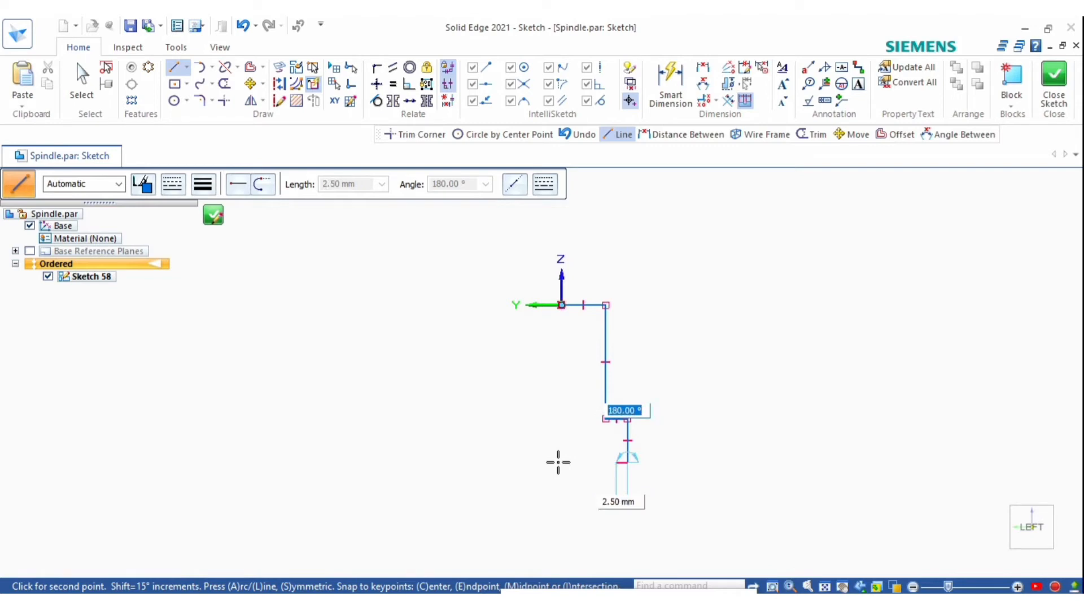
key(Return)
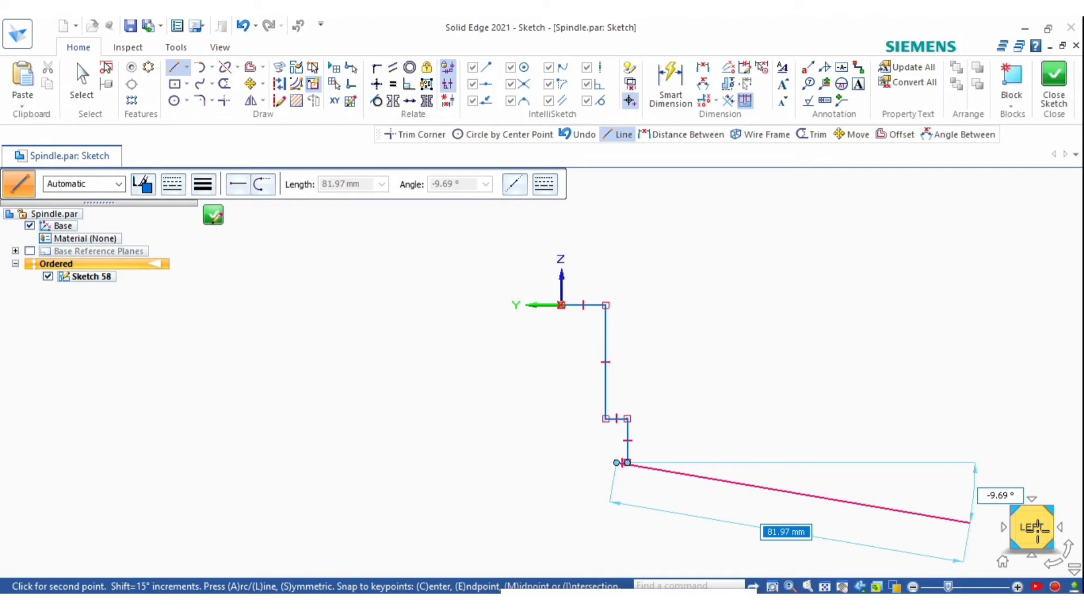
Draw a line down from the collar's inner end and set its length to 60 mm and its angle to -90°
scroll(962, 430, down, 5)
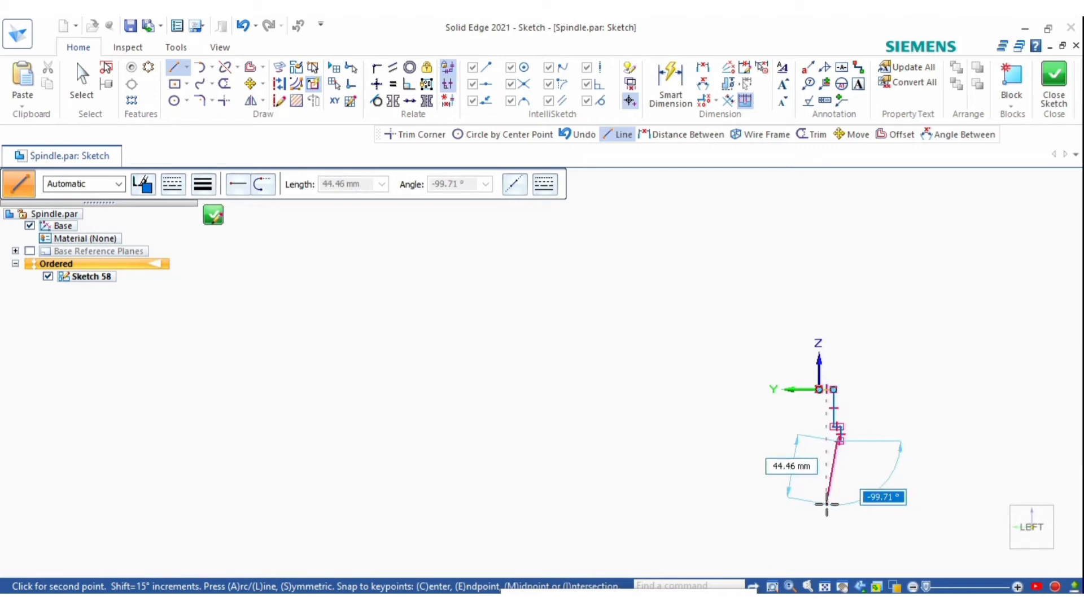
click(826, 505)
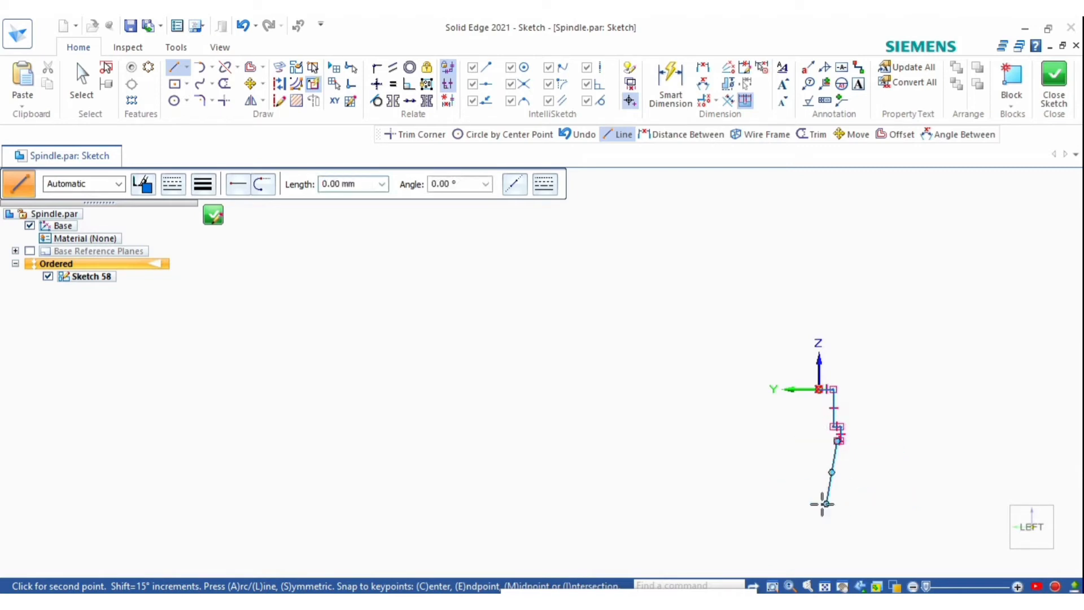
scroll(839, 457, up, 2)
key(Escape)
click(830, 454)
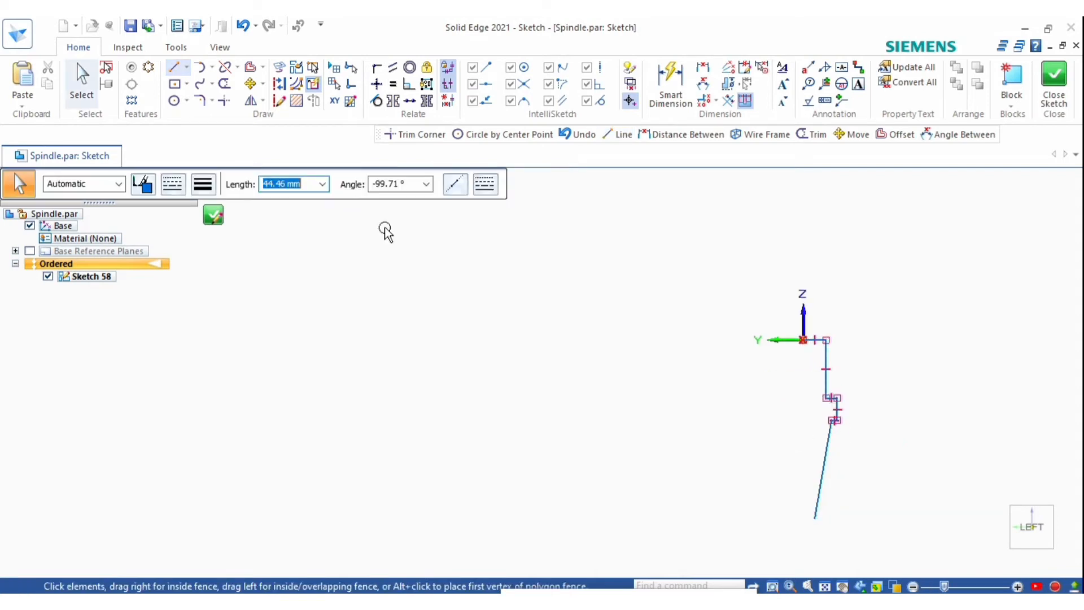
text(60)
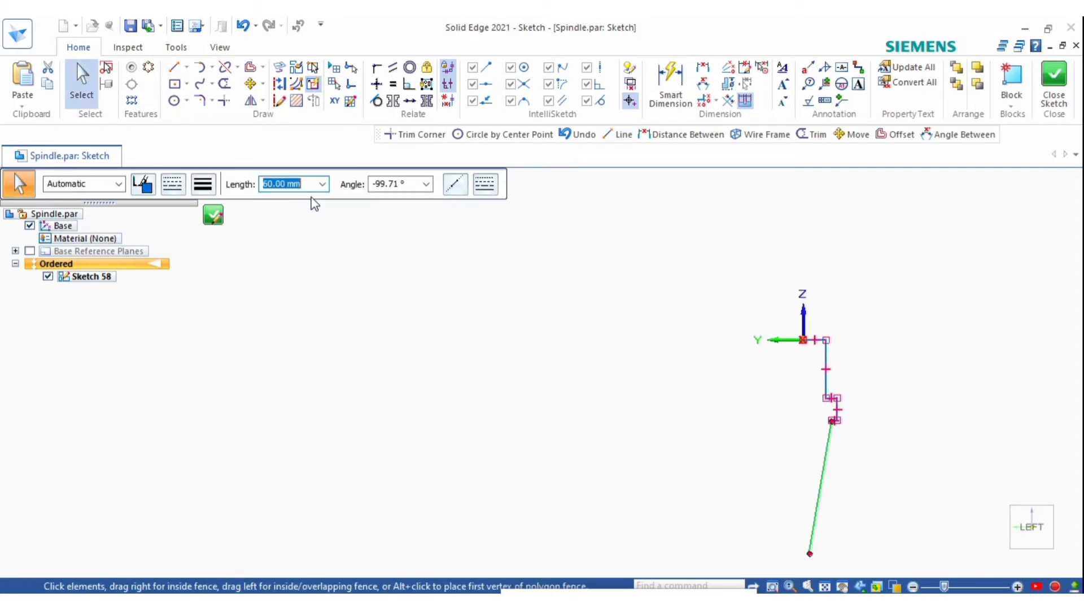
scroll(579, 333, down, 1)
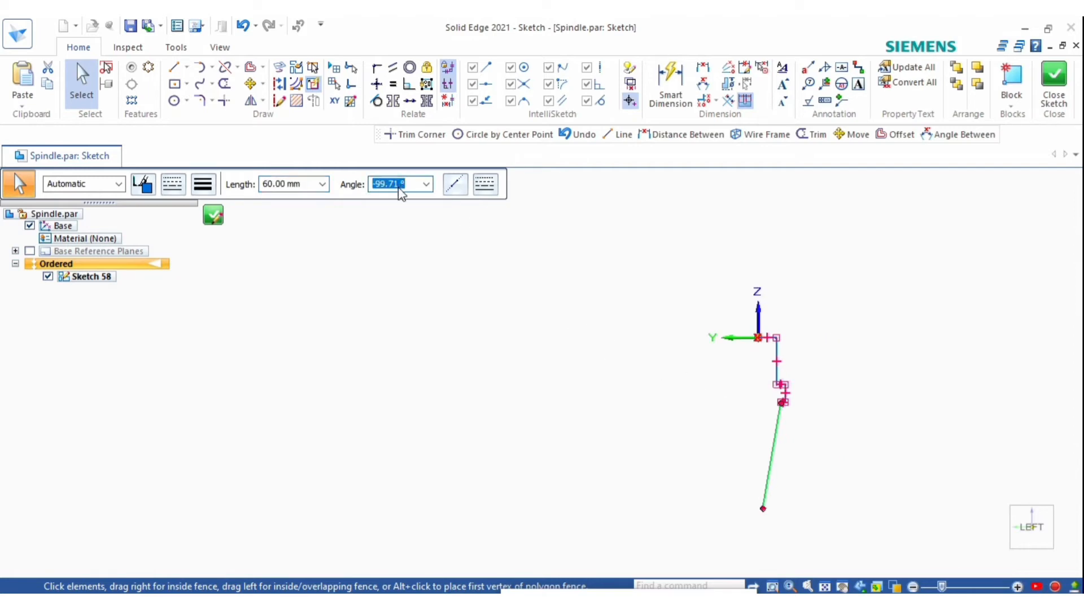
scroll(820, 421, up, 3)
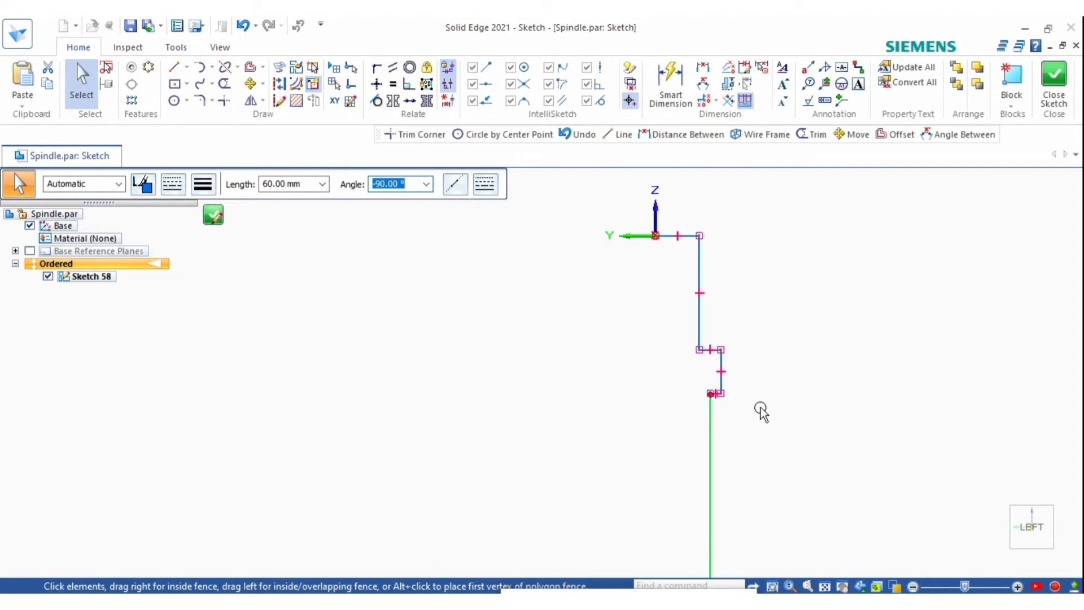
scroll(761, 412, down, 4)
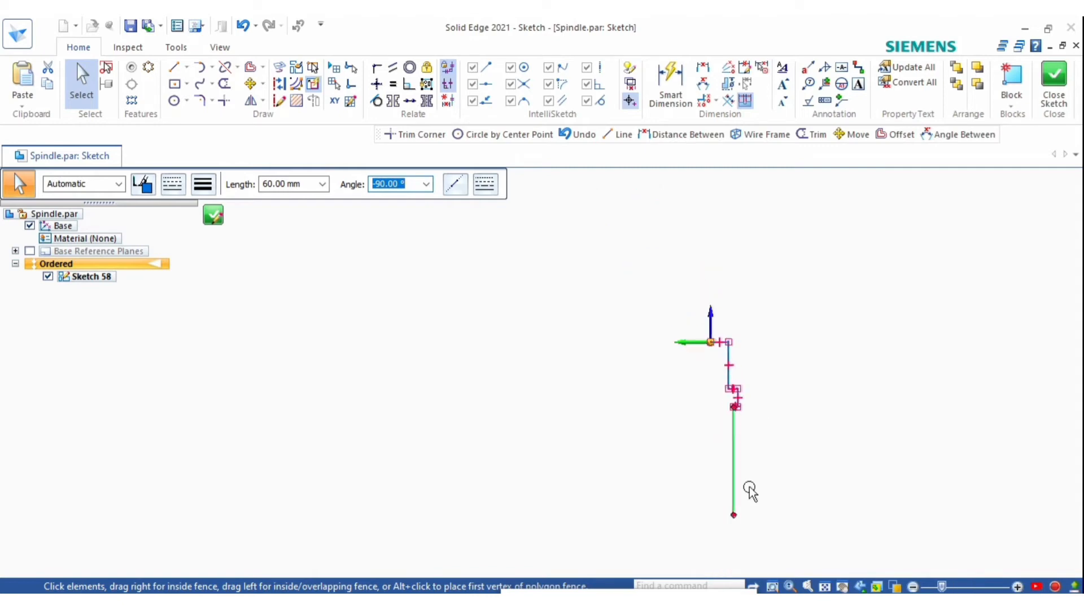
Close the spindle profile with a vertical line down from the origin and a 12.50 mm horizontal line to the lower end of the 60 mm line
click(174, 67)
scroll(717, 342, up, 1)
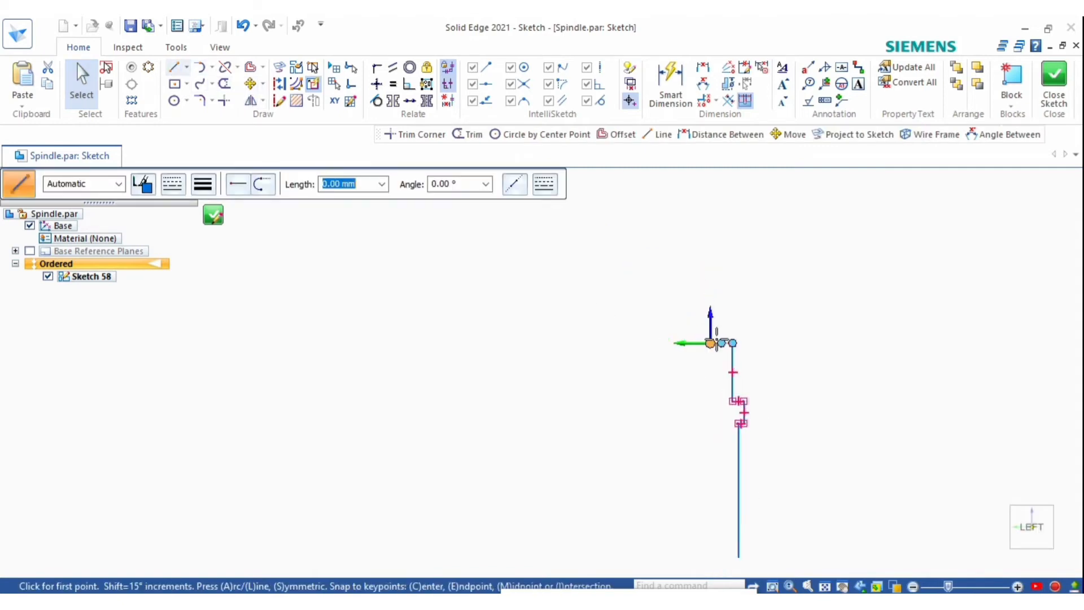
click(710, 343)
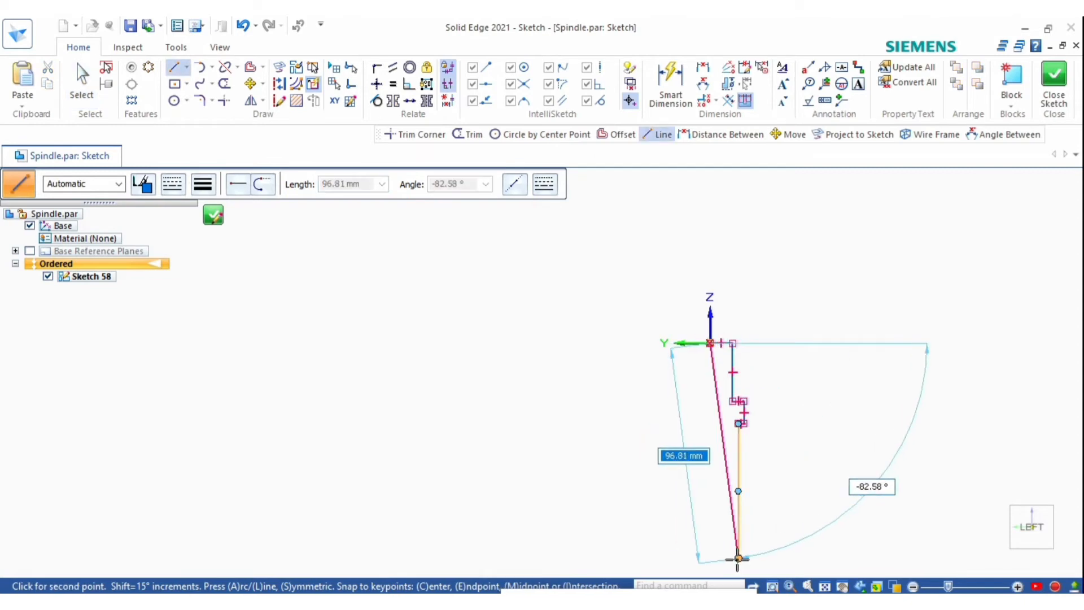
click(710, 561)
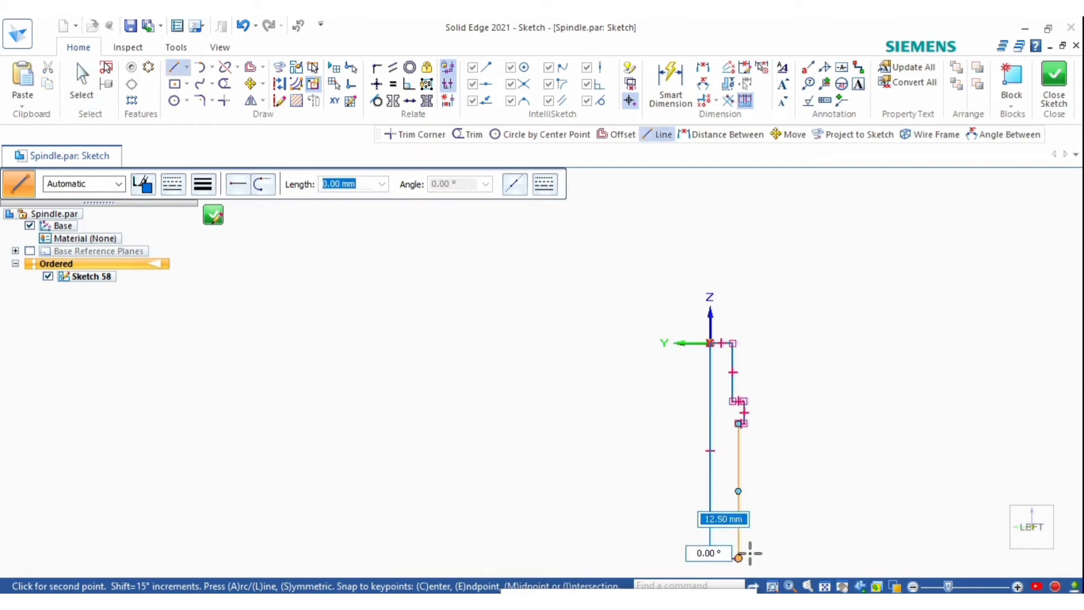
click(739, 558)
click(738, 424)
scroll(779, 480, up, 1)
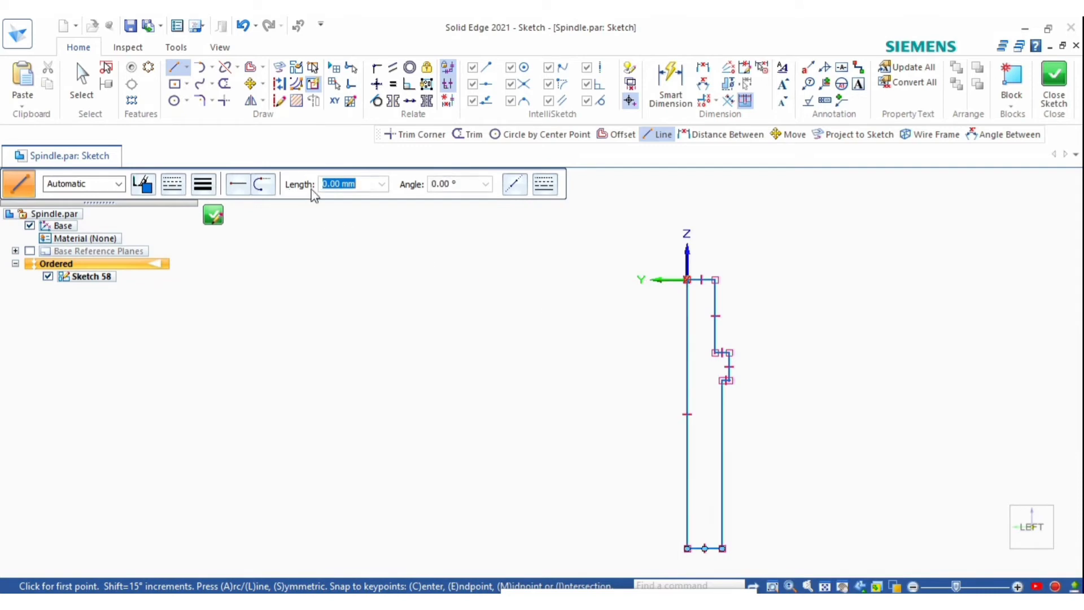
Close the sketch and revolve the stepped half-profile a full turn about its long vertical edge on the Z axis
click(213, 215)
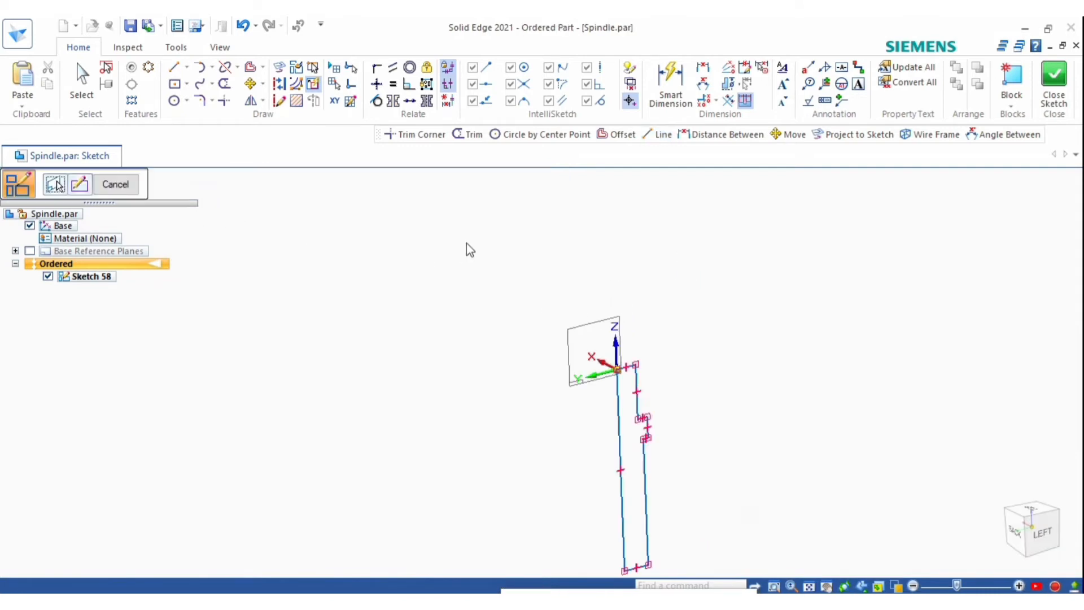
click(392, 84)
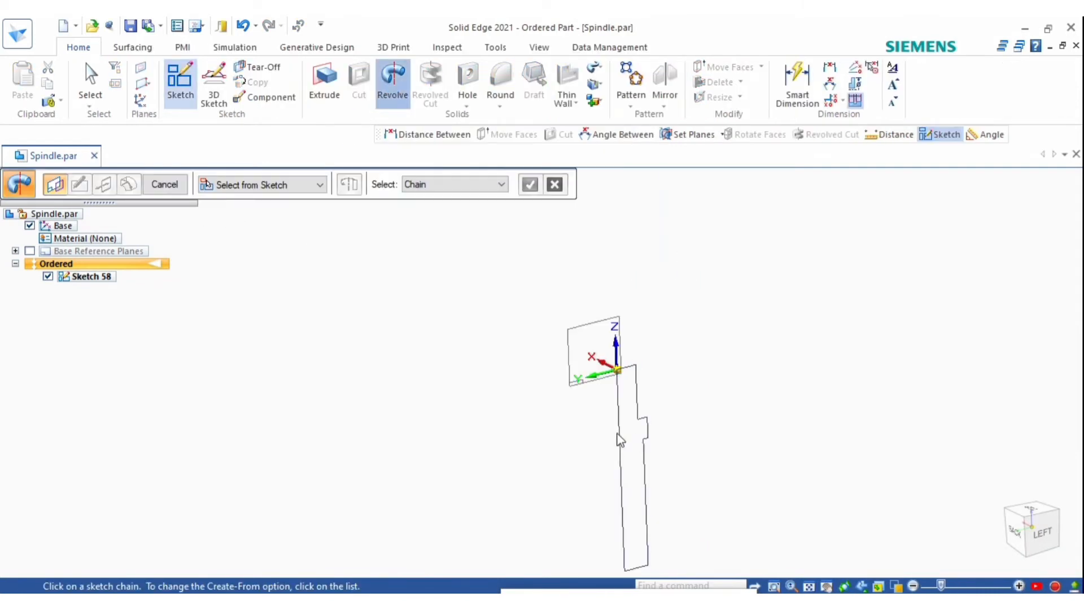
click(618, 432)
right_click(618, 431)
click(620, 432)
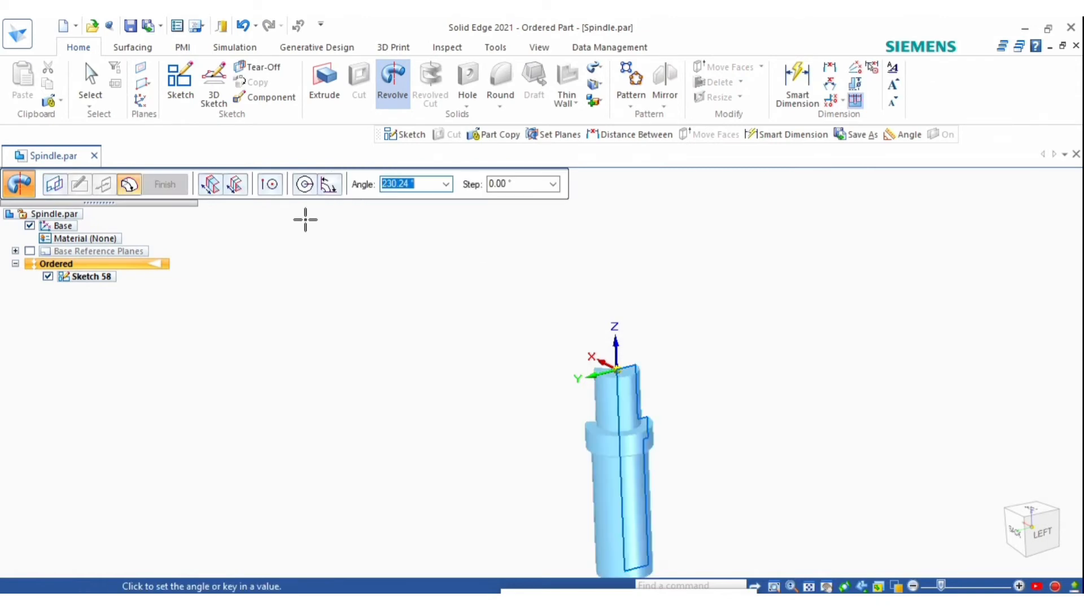
middle_drag(651, 368, 699, 277)
scroll(699, 277, down, 1)
right_click(707, 375)
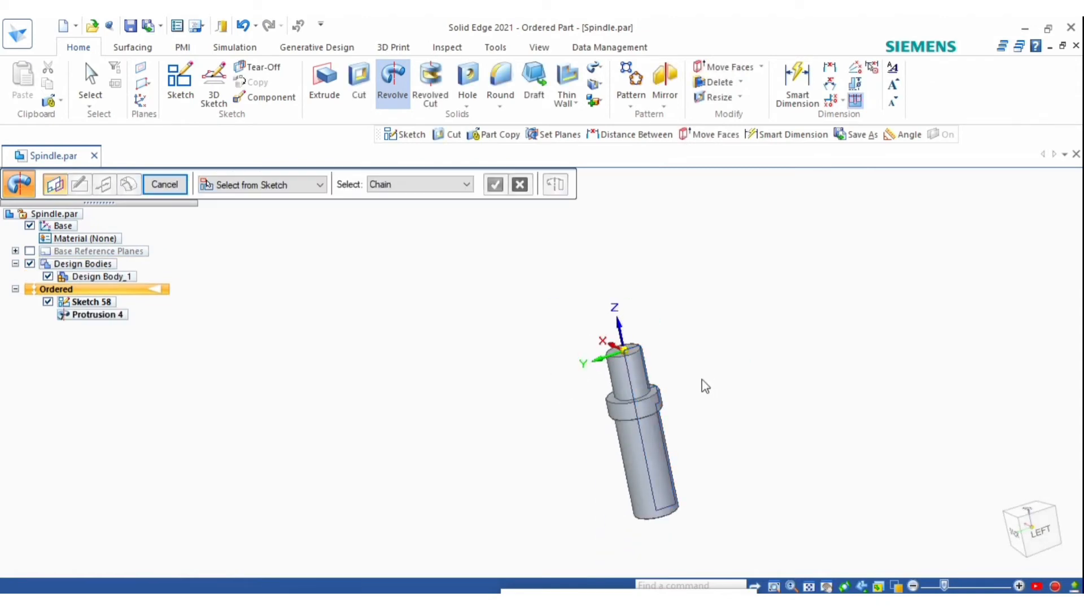
click(165, 185)
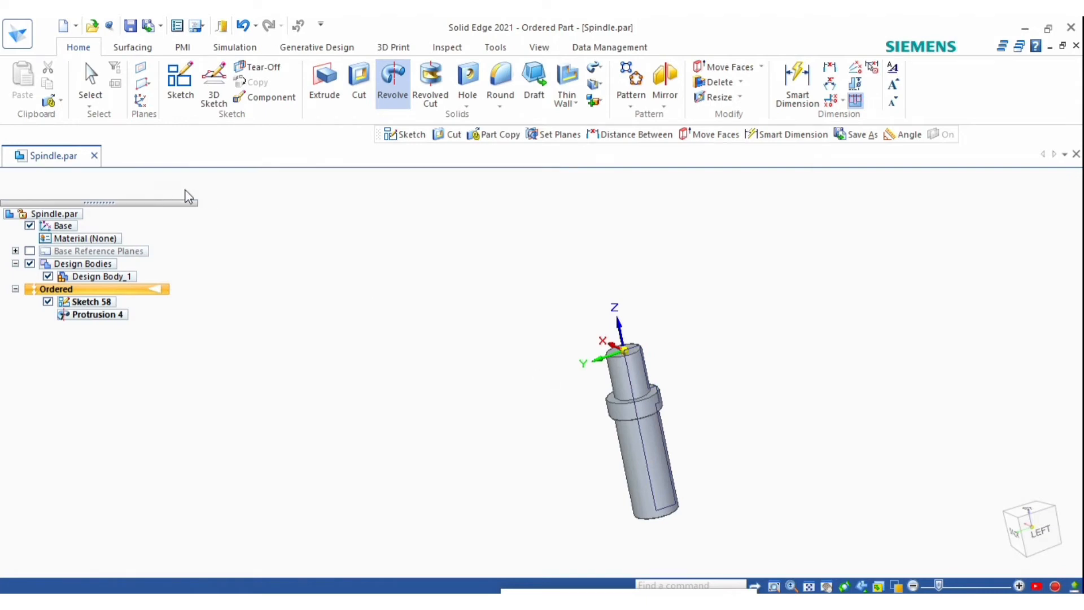
click(180, 82)
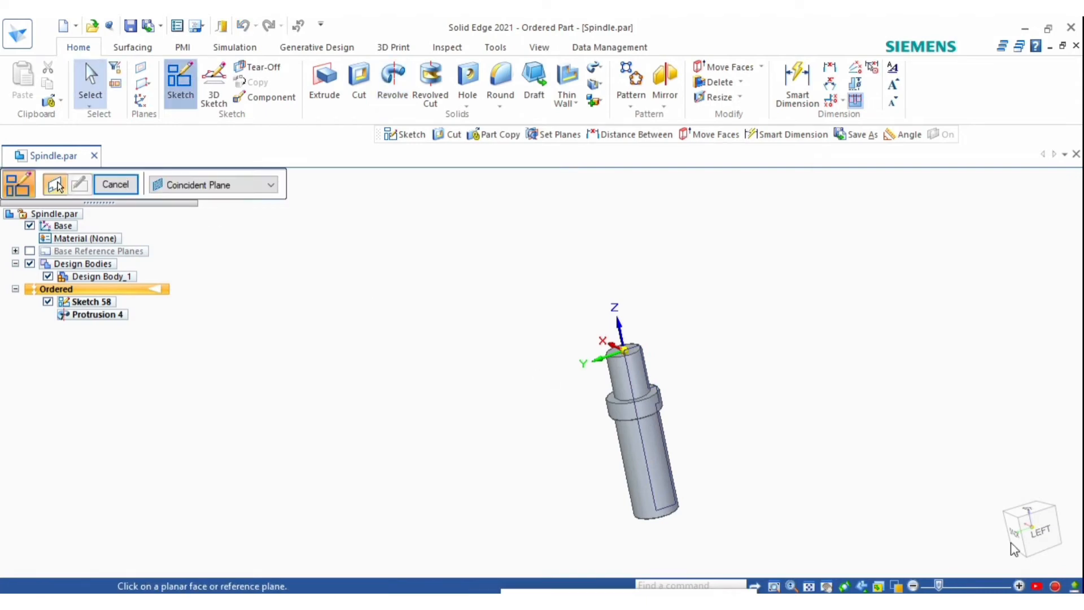
click(1048, 543)
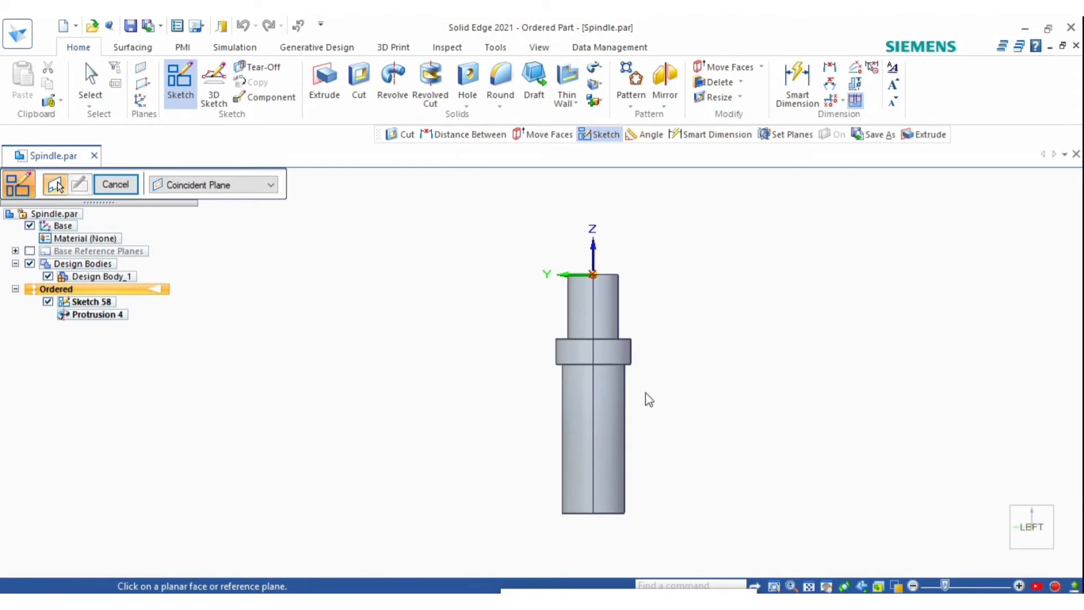
middle_drag(552, 286, 450, 337)
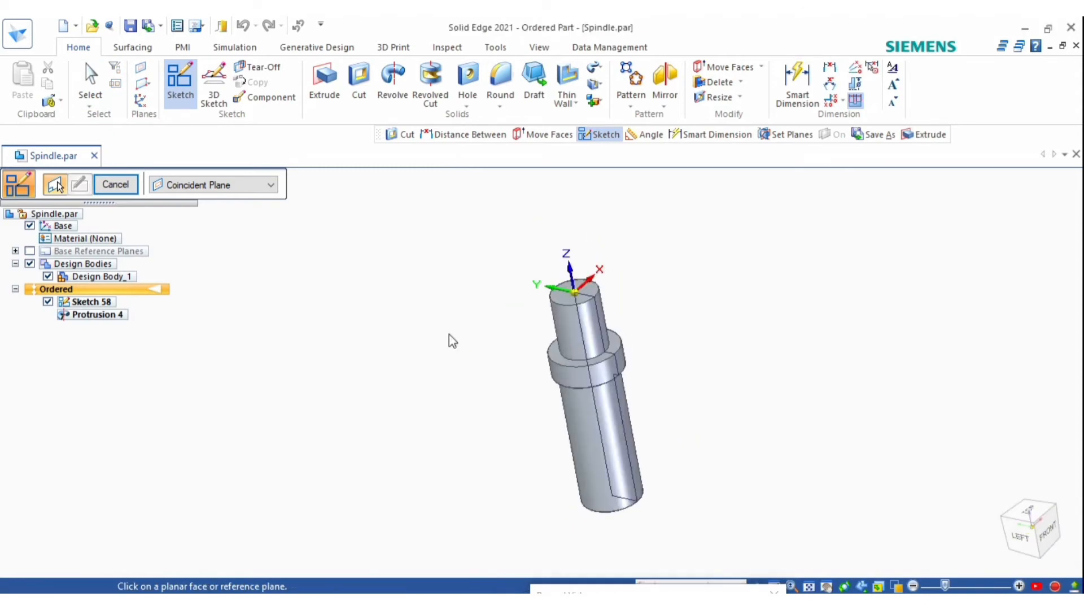
click(242, 188)
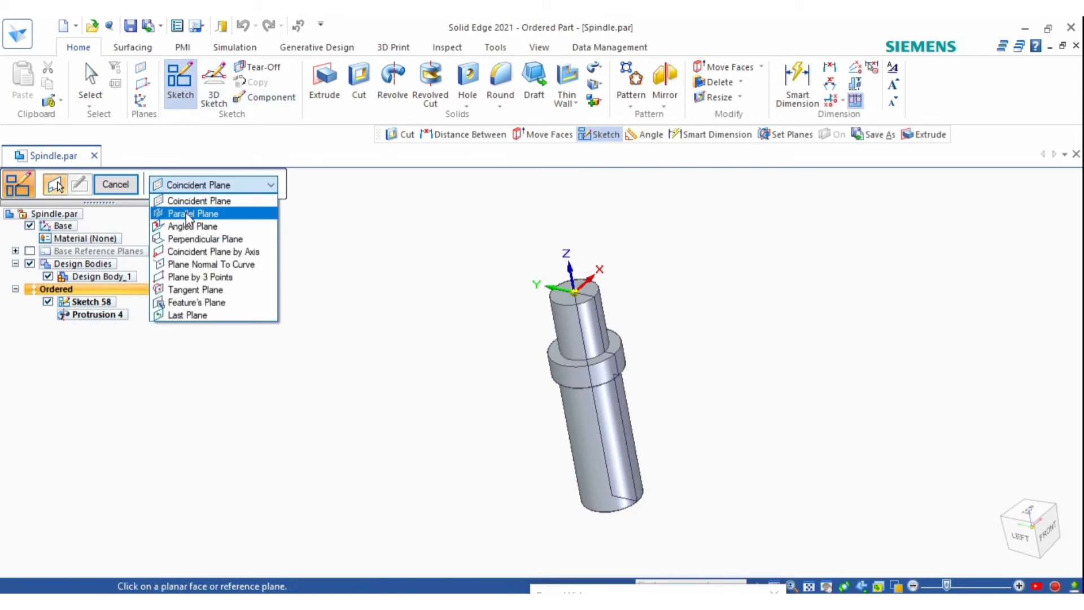
click(145, 105)
Create a reference plane parallel to the YZ plane, offset 8 mm towards the negative X side
click(142, 84)
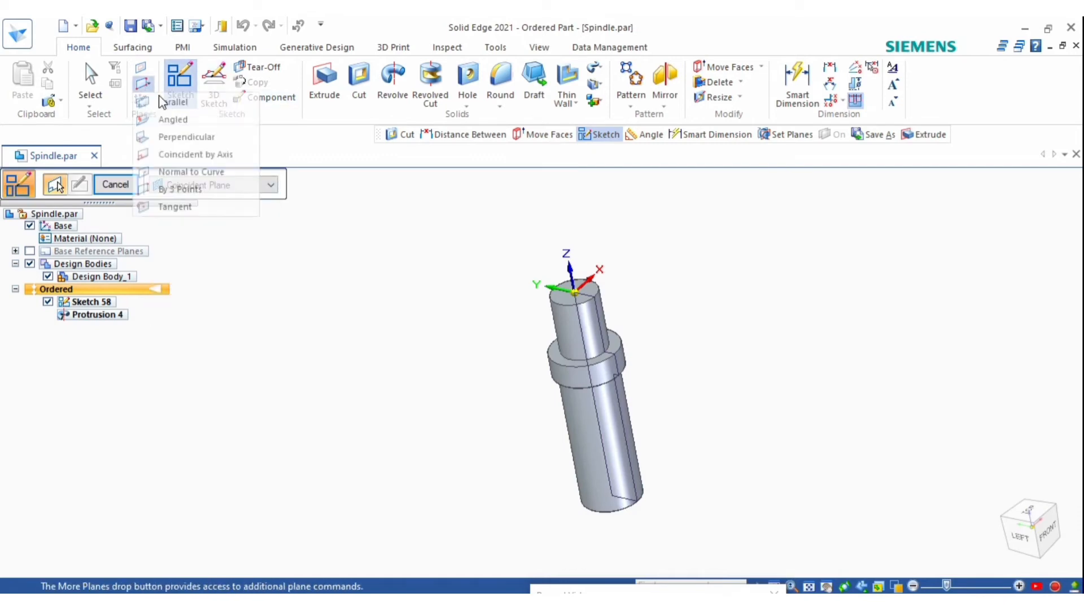
click(175, 105)
click(573, 288)
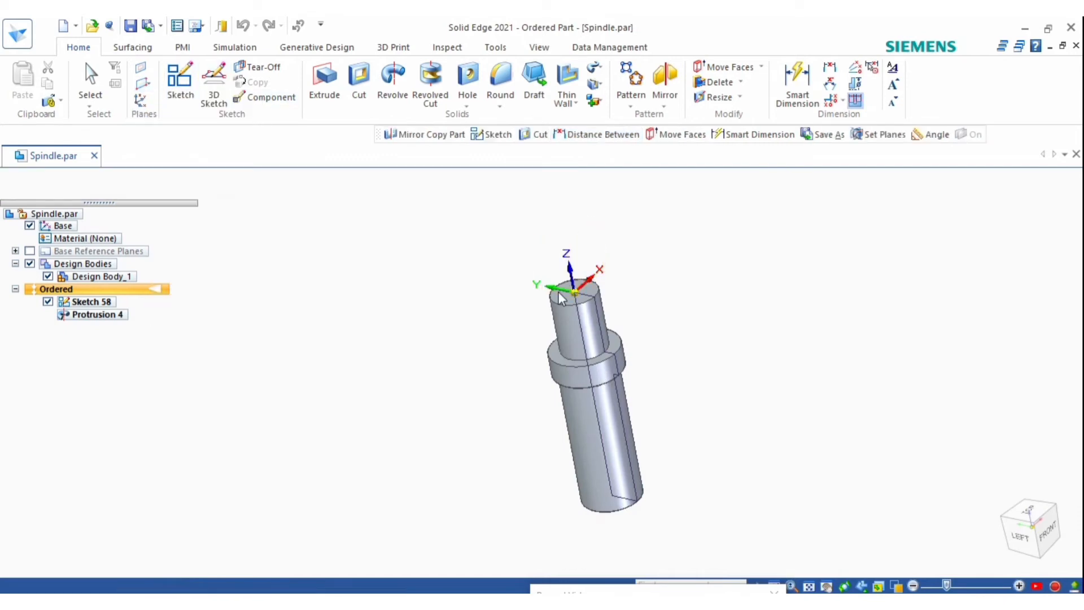
key(ctrl+t)
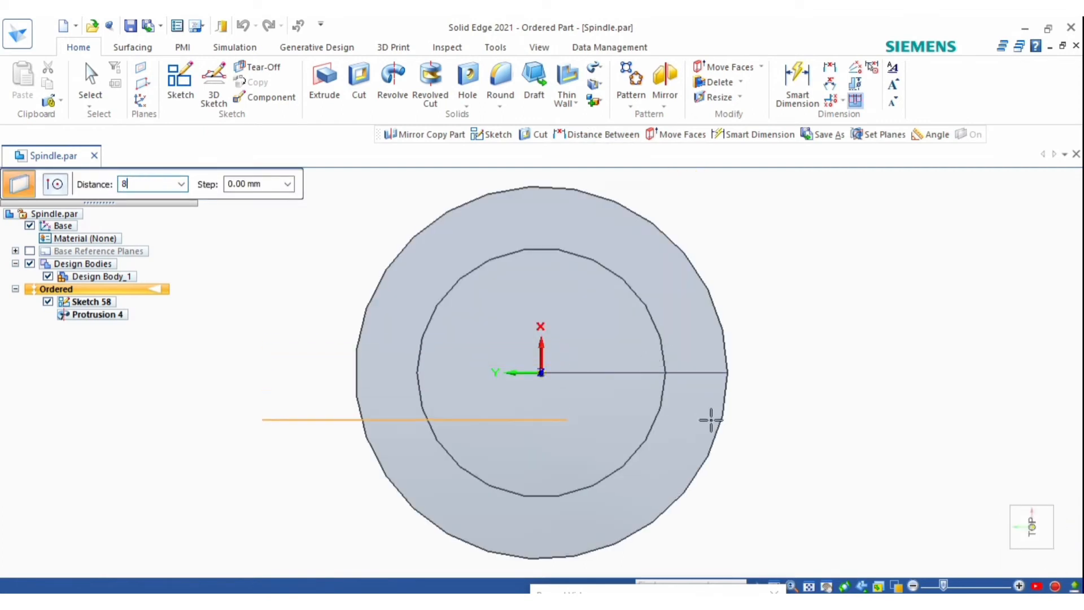
click(715, 438)
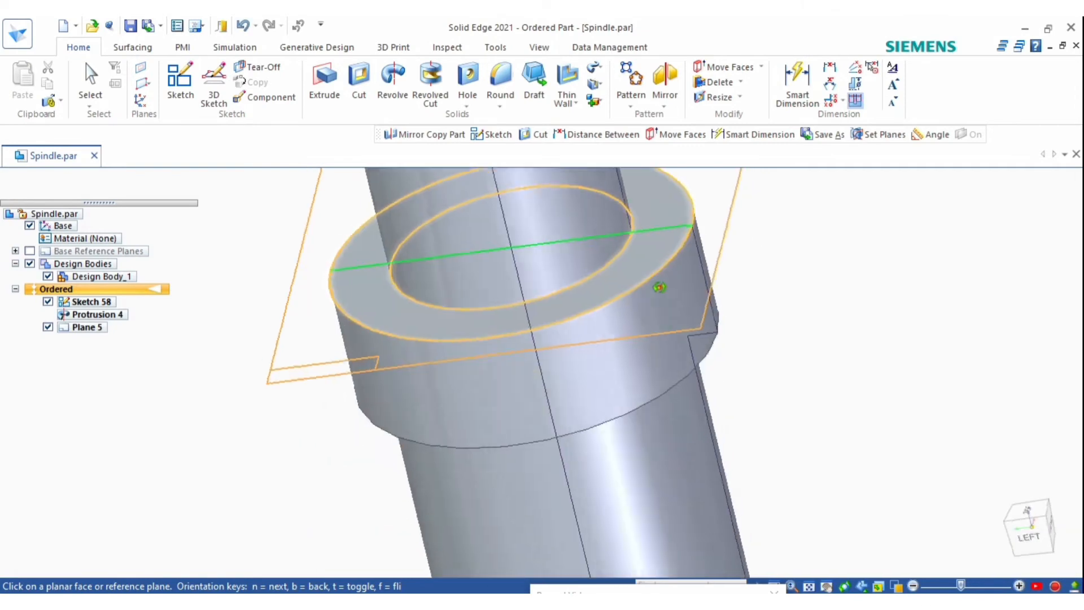
Open a sketch on the new offset plane and draw a 6 mm line straight down from the origin
click(179, 85)
click(542, 322)
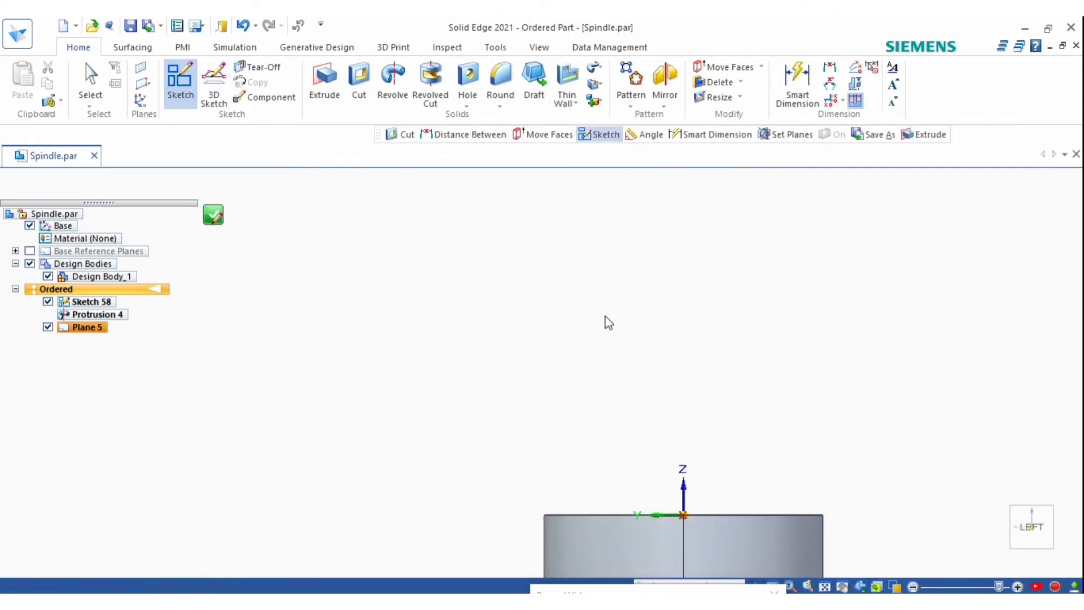
scroll(622, 395, up, 2)
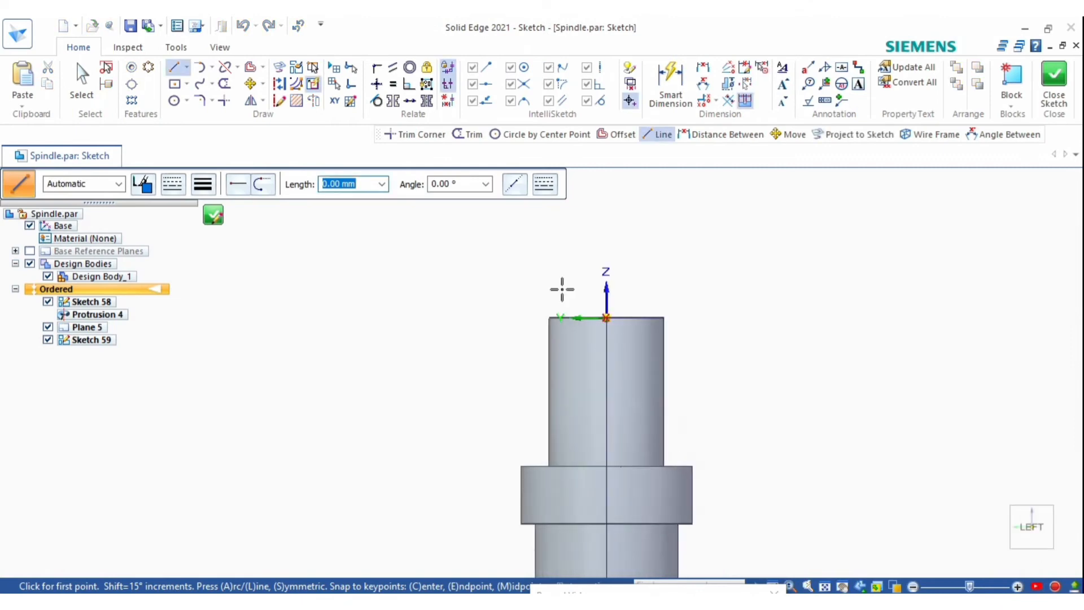
scroll(558, 319, up, 1)
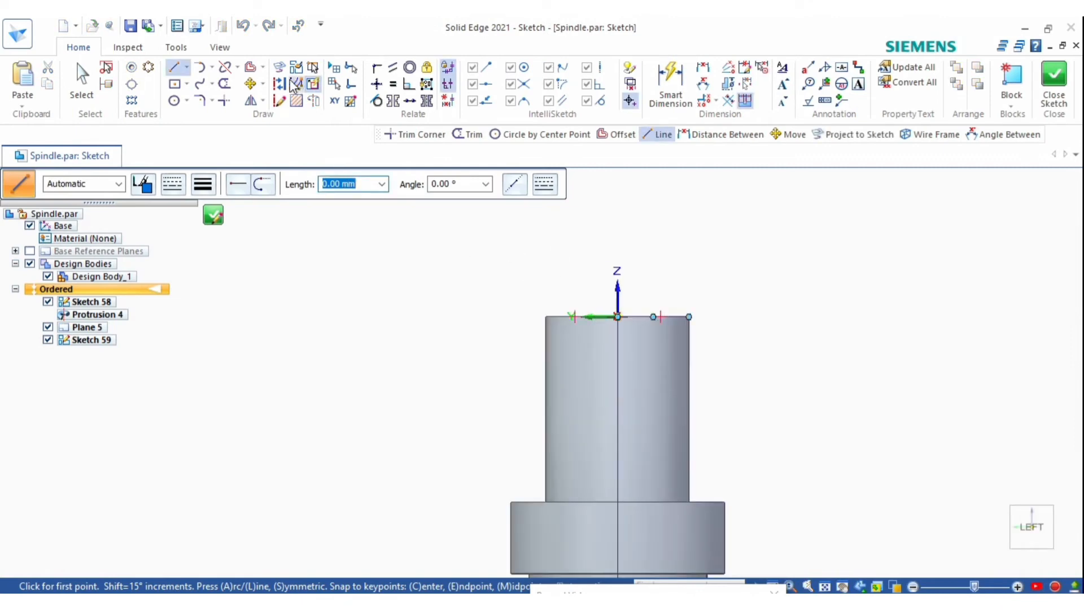
click(617, 316)
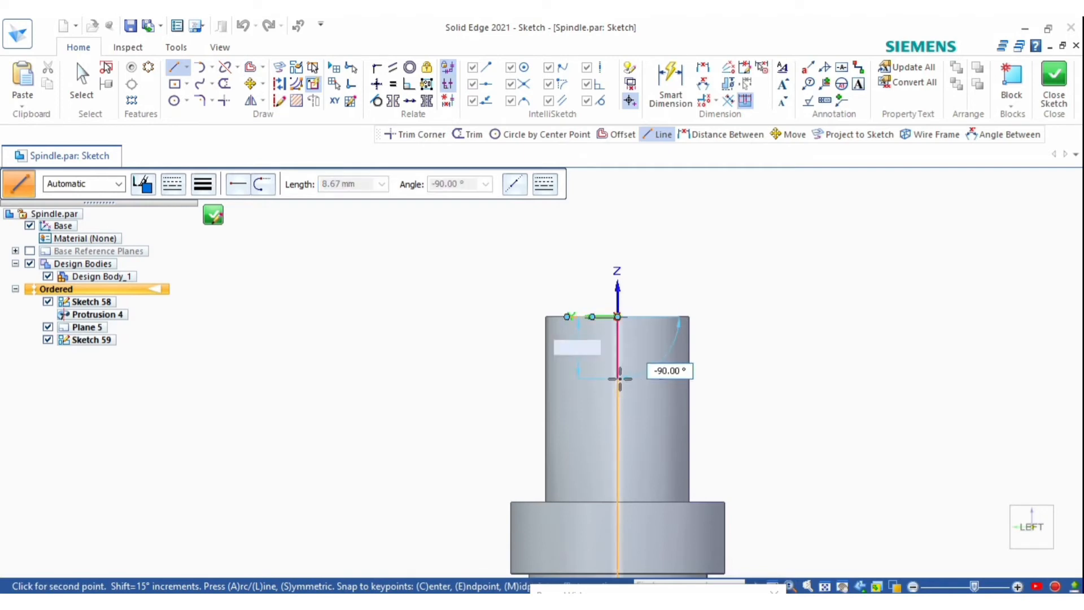
text(6)
key(Return)
click(620, 378)
right_click(621, 375)
scroll(626, 333, up, 1)
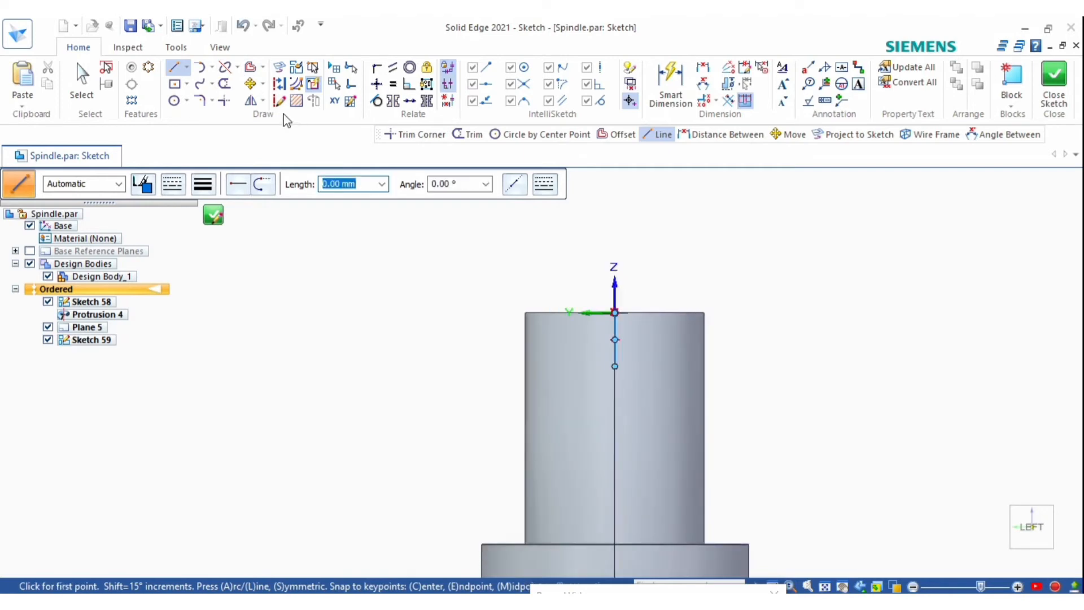
Draw a 4 mm diameter circle centred on the lower end of the 6 mm line
click(175, 101)
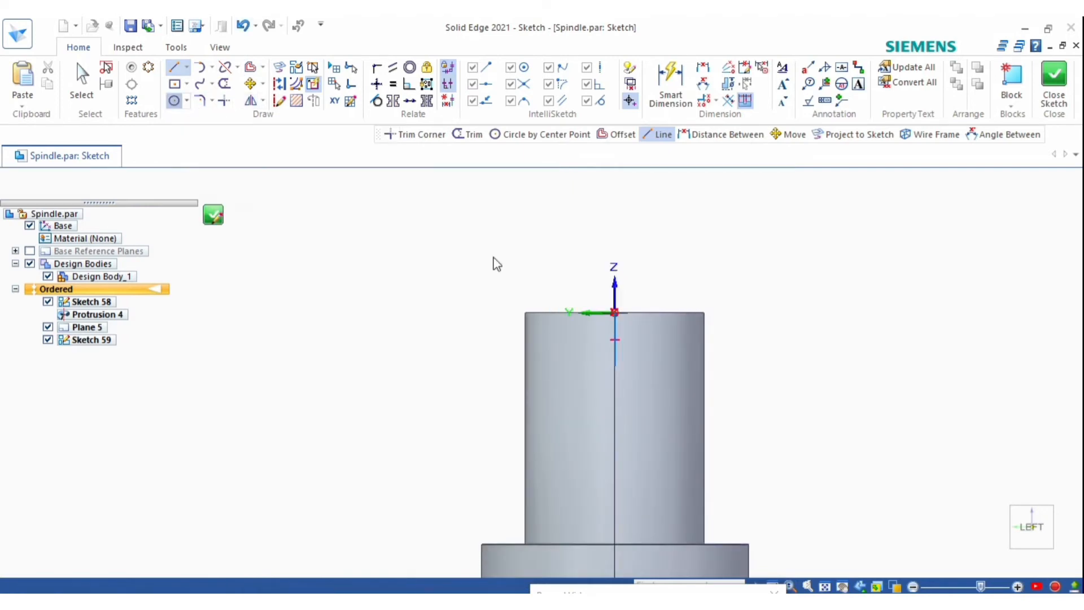
click(615, 366)
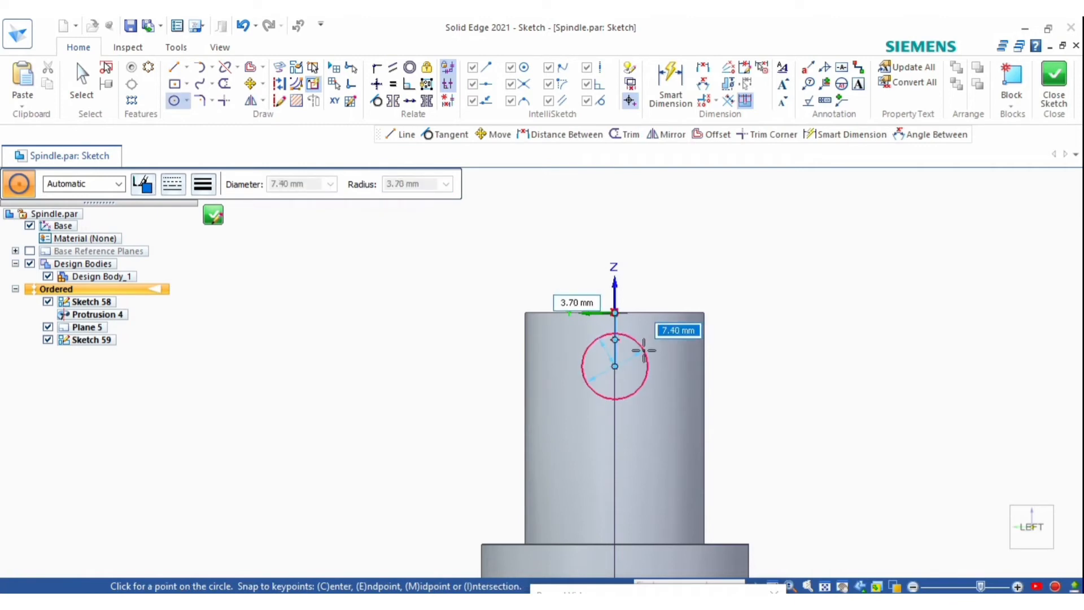
text(4)
key(Return)
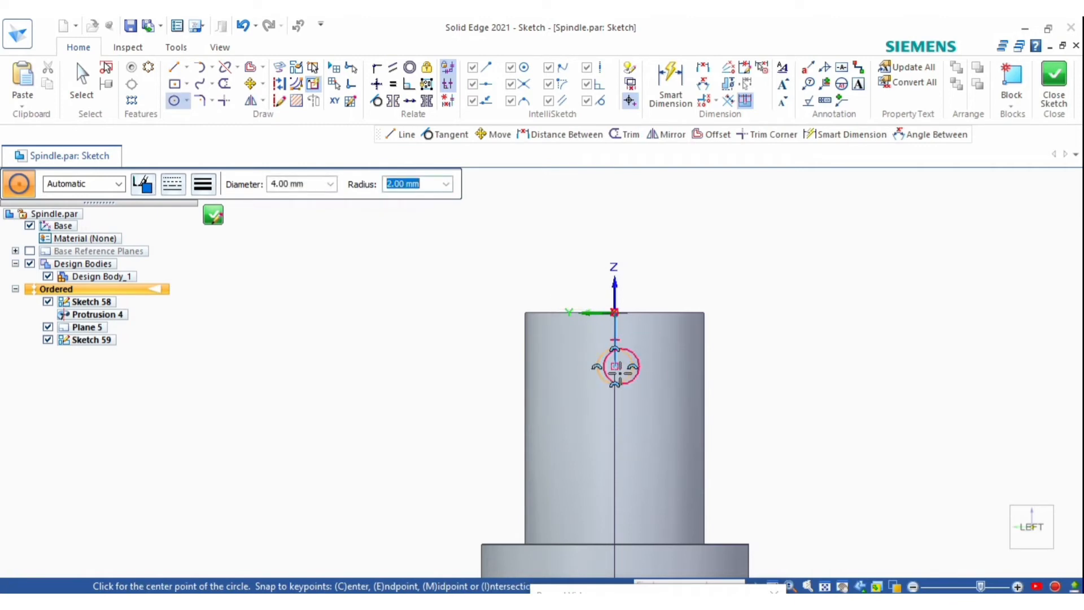
Draw a 12 mm line straight down from the circle's centre and place a second 4 mm diameter circle at its lower end
click(173, 67)
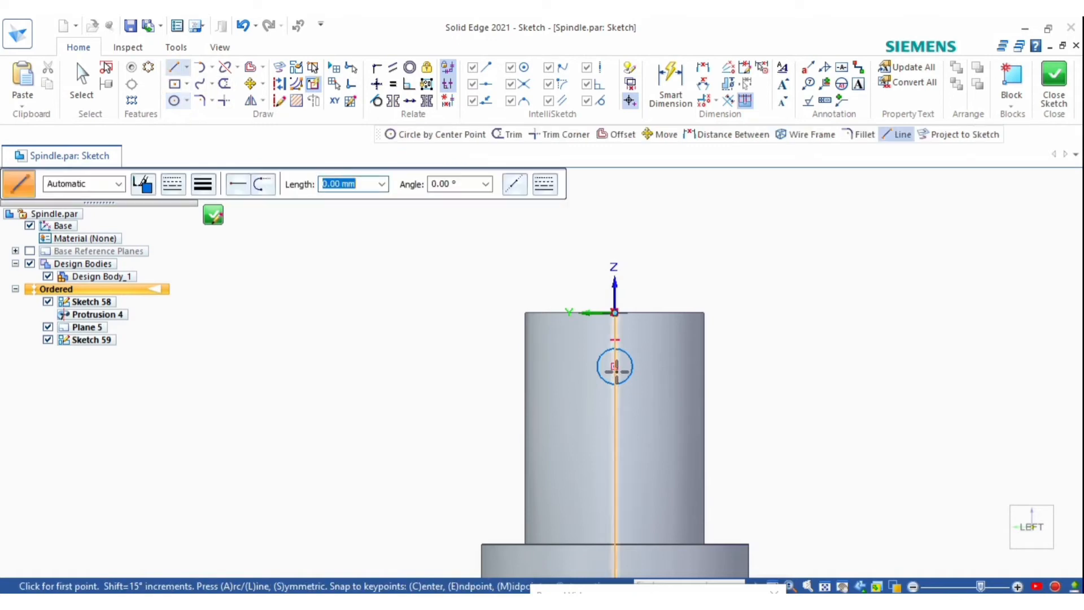
scroll(639, 368, up, 2)
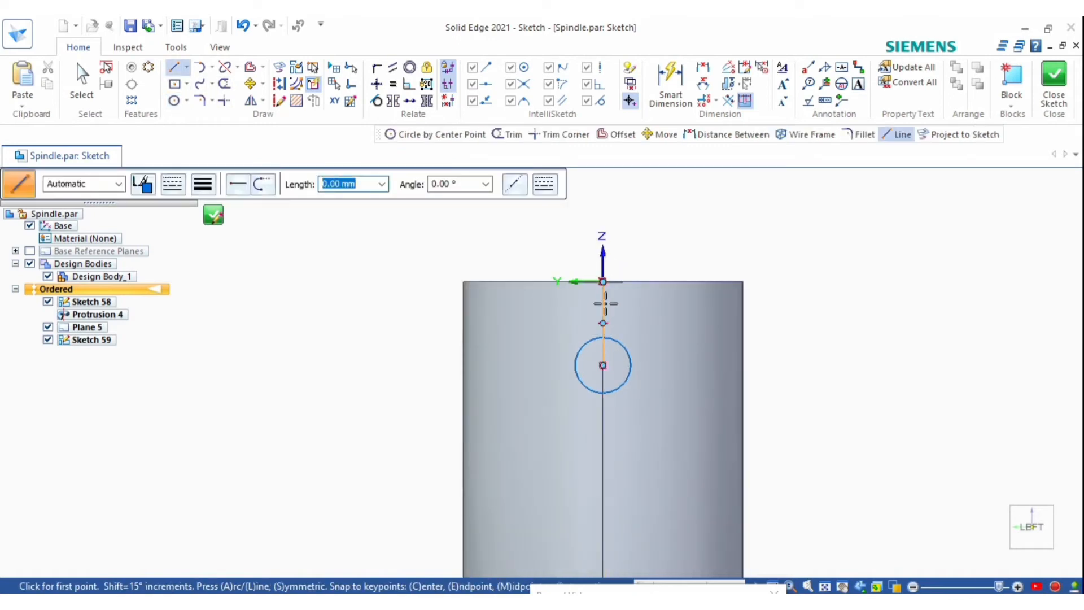
click(603, 366)
scroll(607, 395, down, 3)
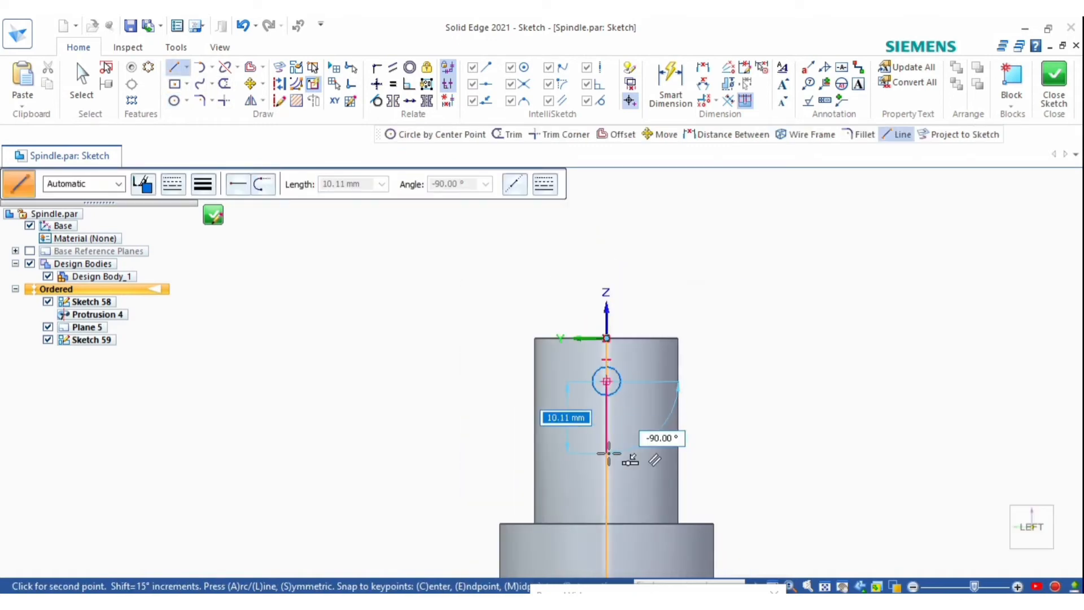
key(Return)
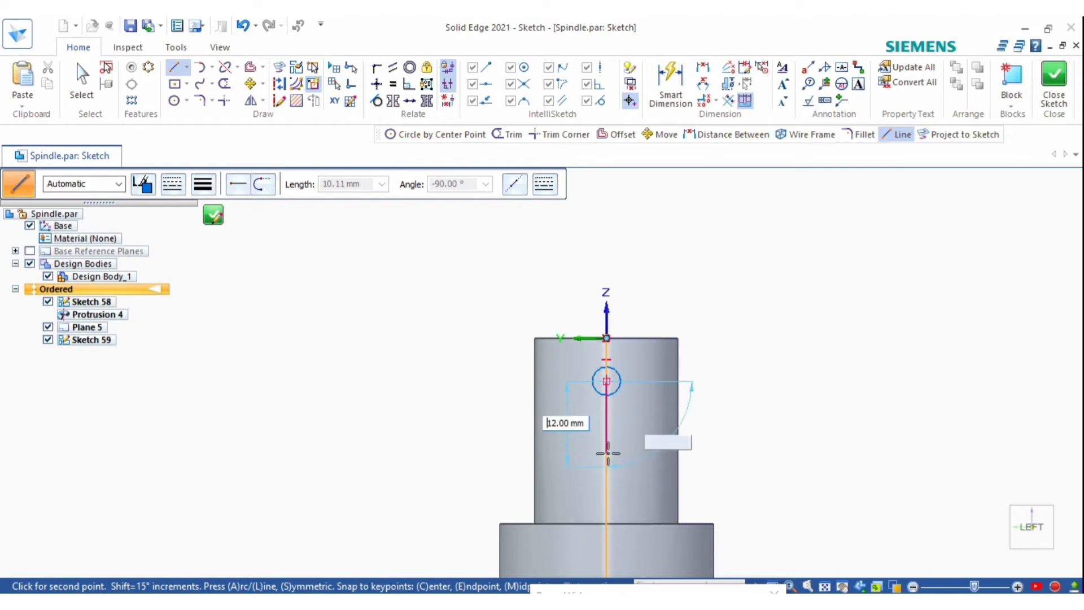
key(Return)
click(176, 103)
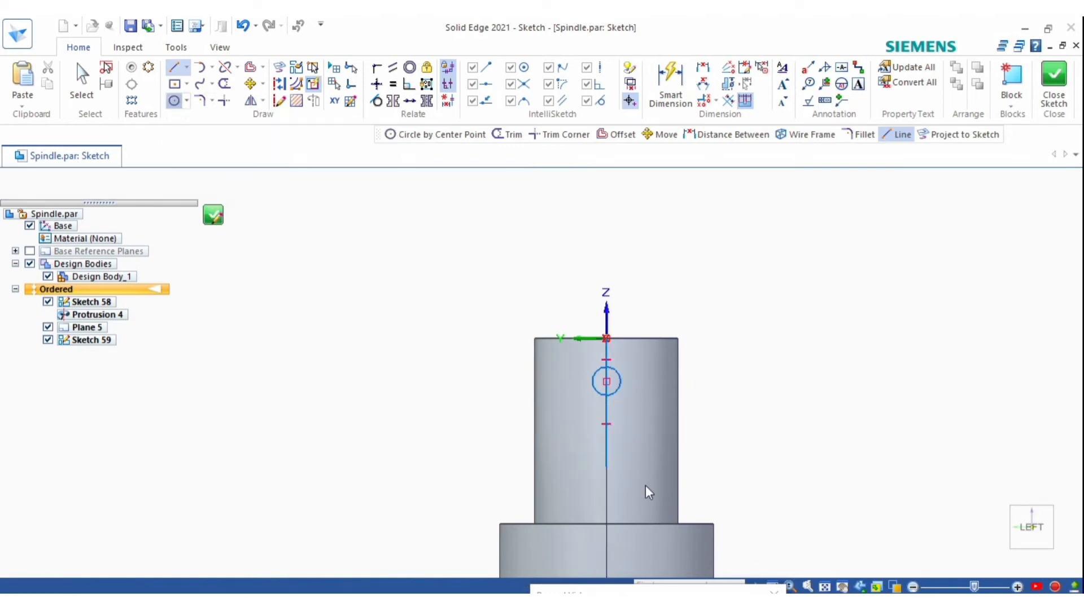
click(620, 463)
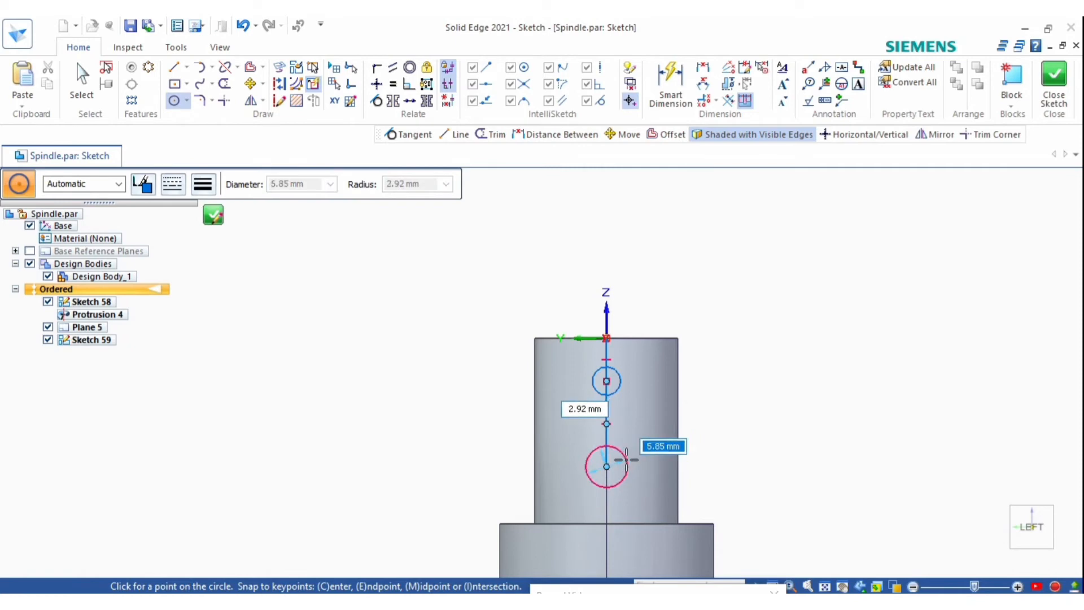
key(Return)
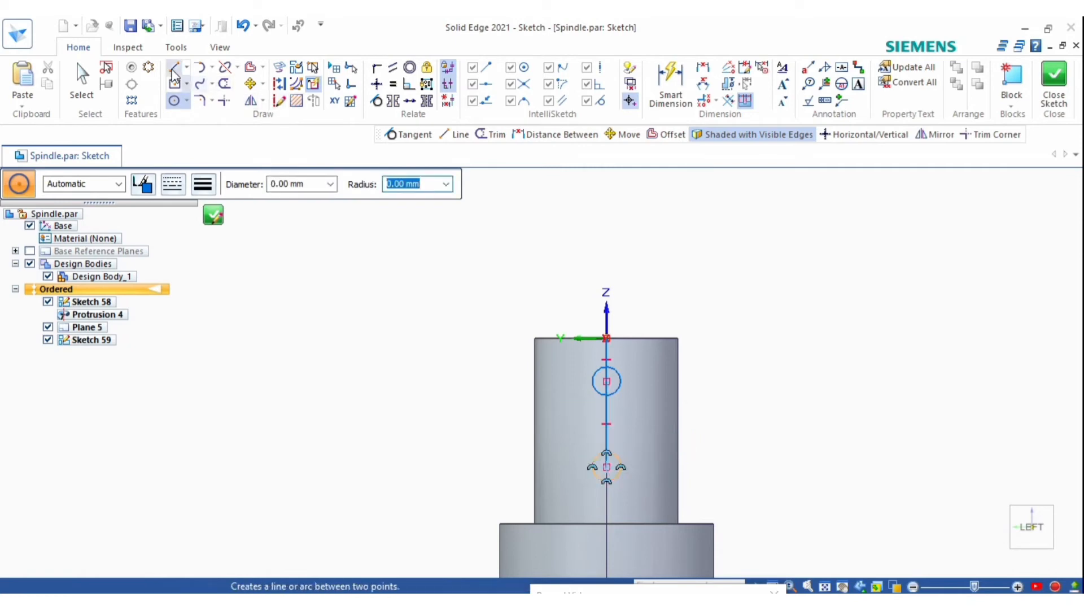
Connect the outer side points of the two circles with a vertical line on each side to form the slot's sides
click(174, 66)
scroll(584, 376, up, 2)
click(587, 371)
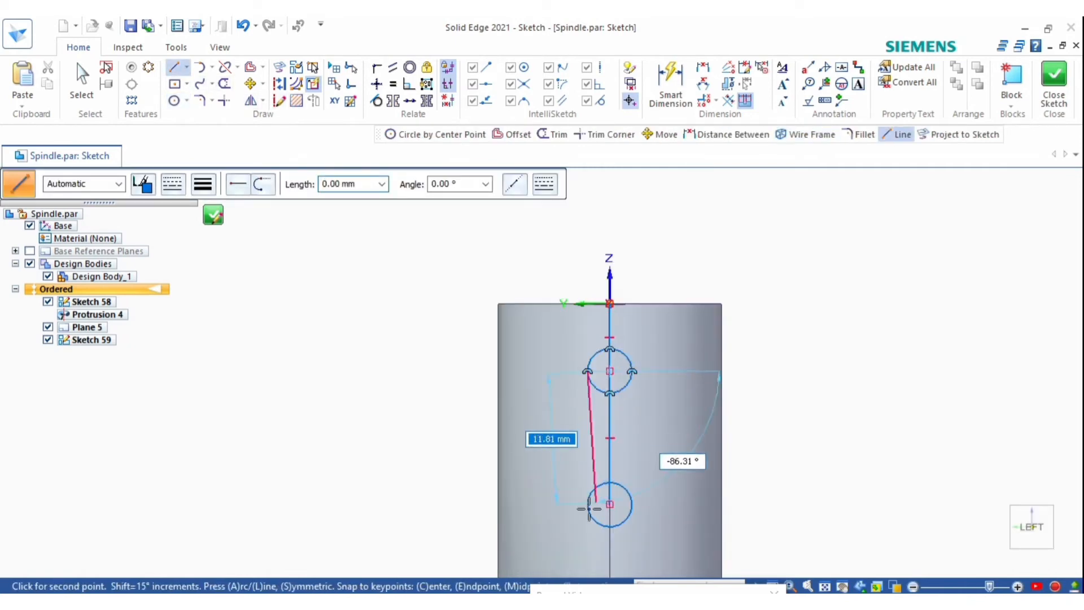
click(588, 504)
right_click(632, 371)
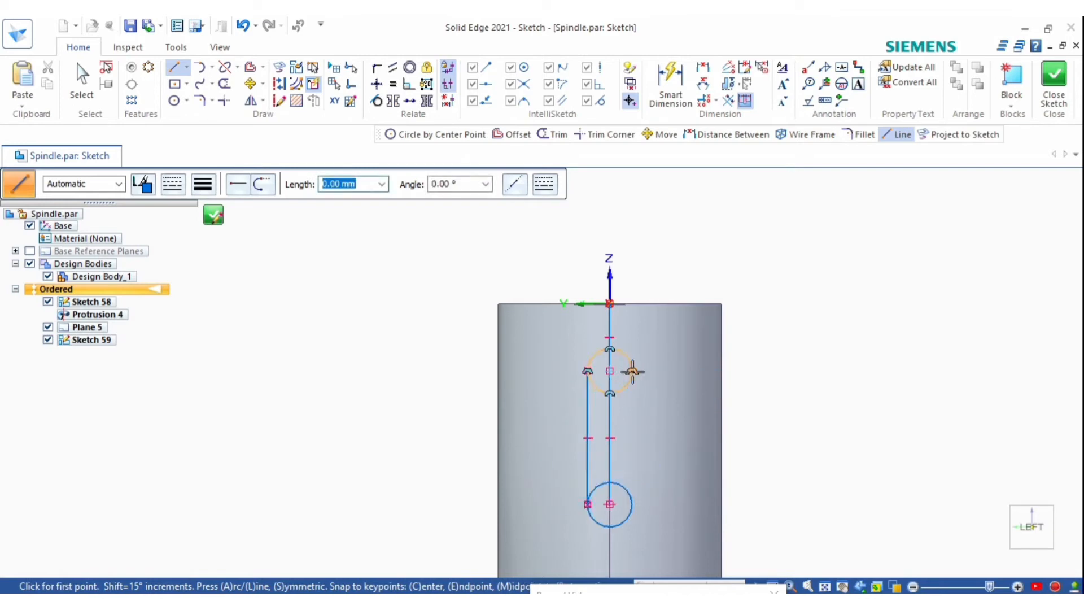
click(633, 371)
click(633, 504)
right_click(755, 382)
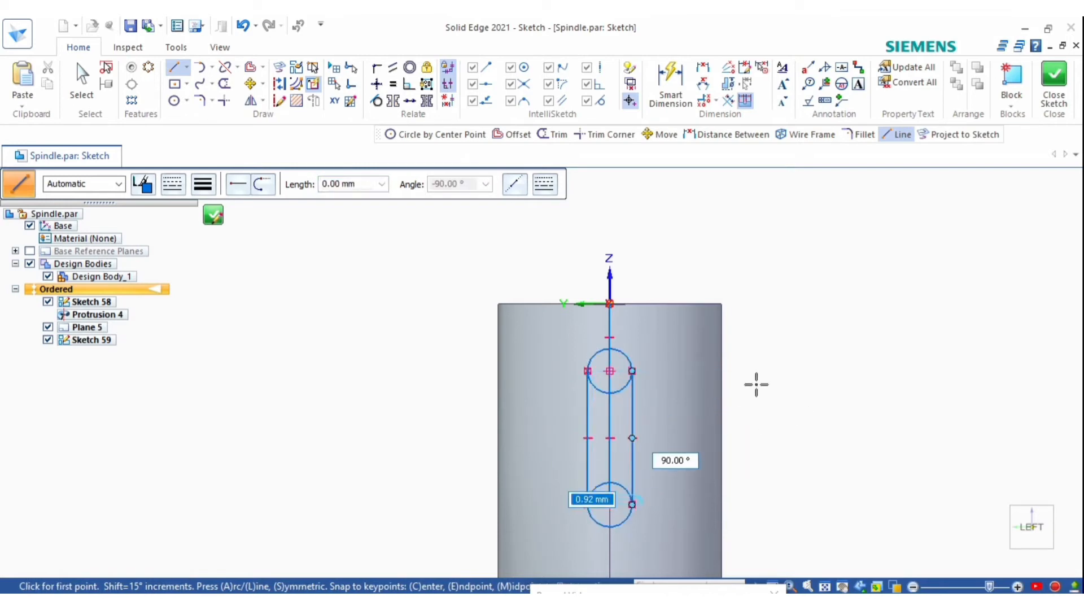
Trim away the centre lines and the inner circle halves, leaving a closed slot outline, and close the sketch
click(225, 83)
drag(632, 334, 632, 308)
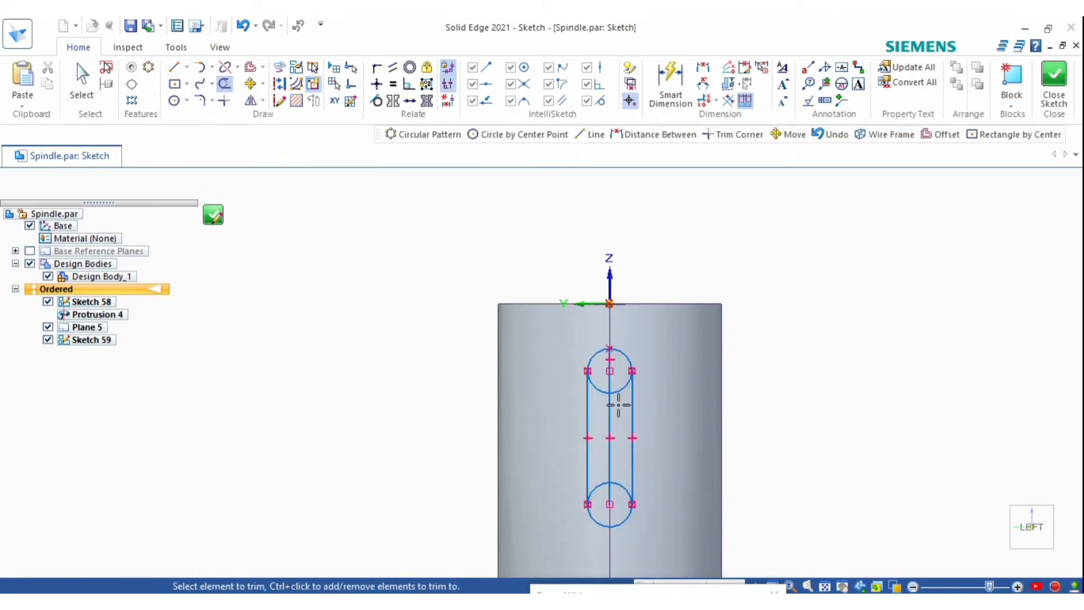
scroll(618, 404, up, 1)
mouse_move(618, 405)
mouse_down()
mouse_move(608, 416)
mouse_move(609, 362)
mouse_up()
scroll(610, 362, down, 2)
scroll(613, 430, up, 1)
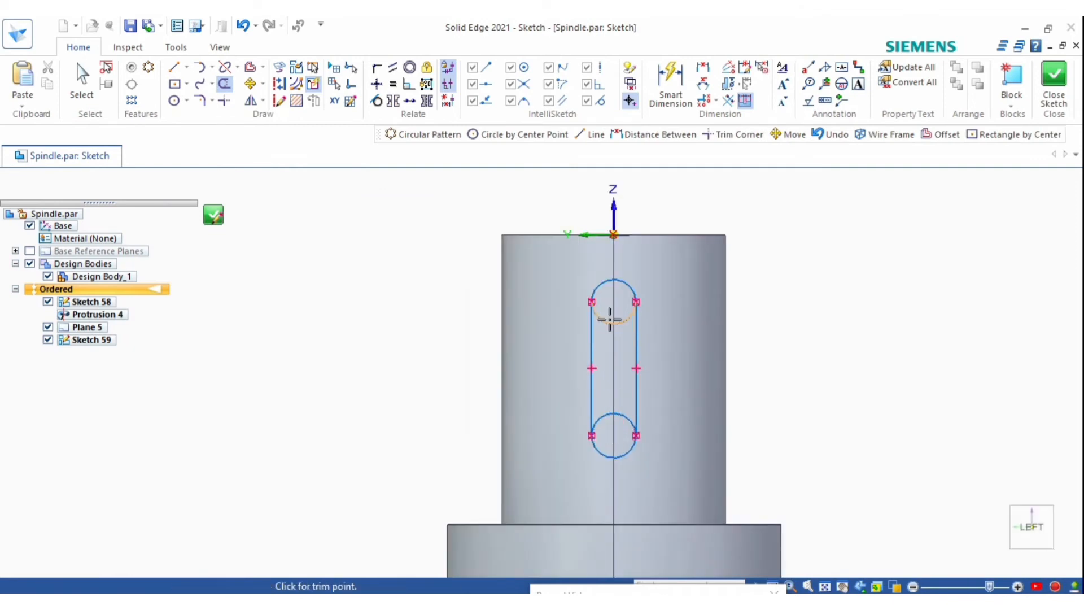
drag(613, 429, 618, 429)
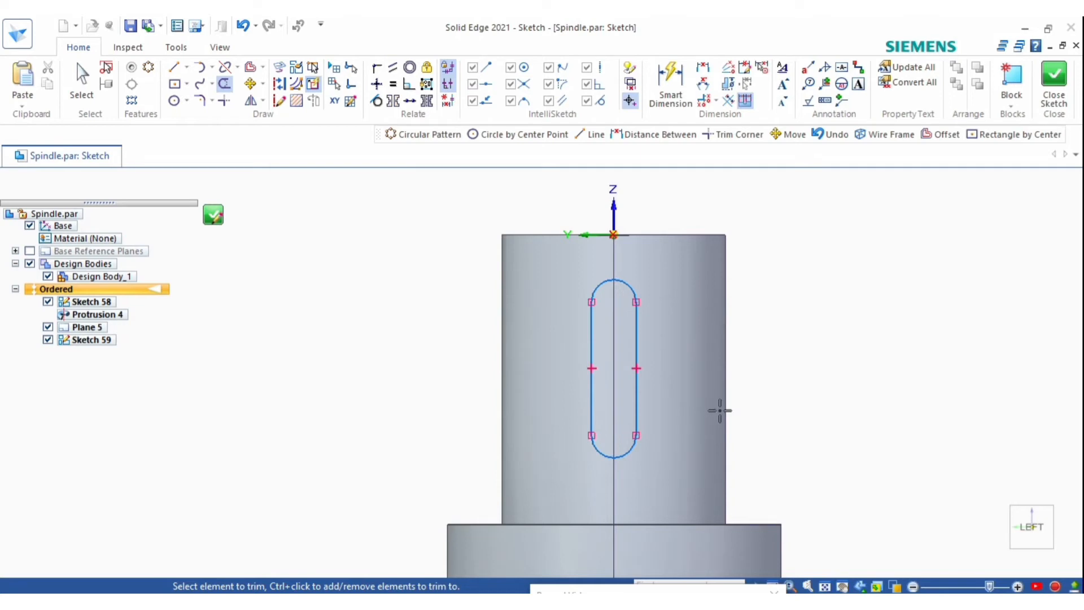
click(215, 215)
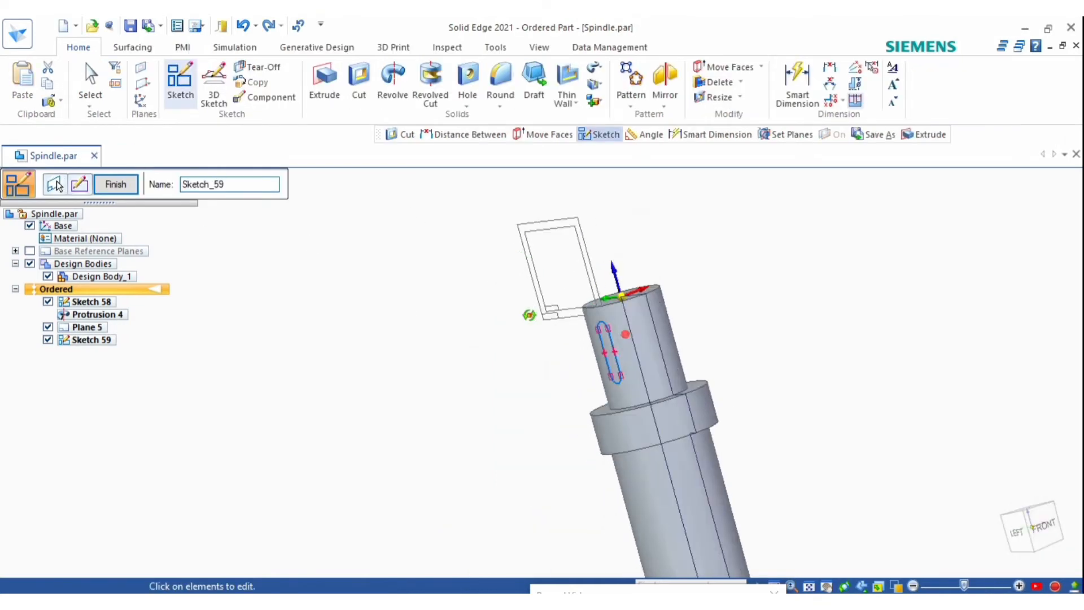
Cut the closed slot outline into the spindle's upper shaft as a blind keyway and leave the Cut command
click(348, 71)
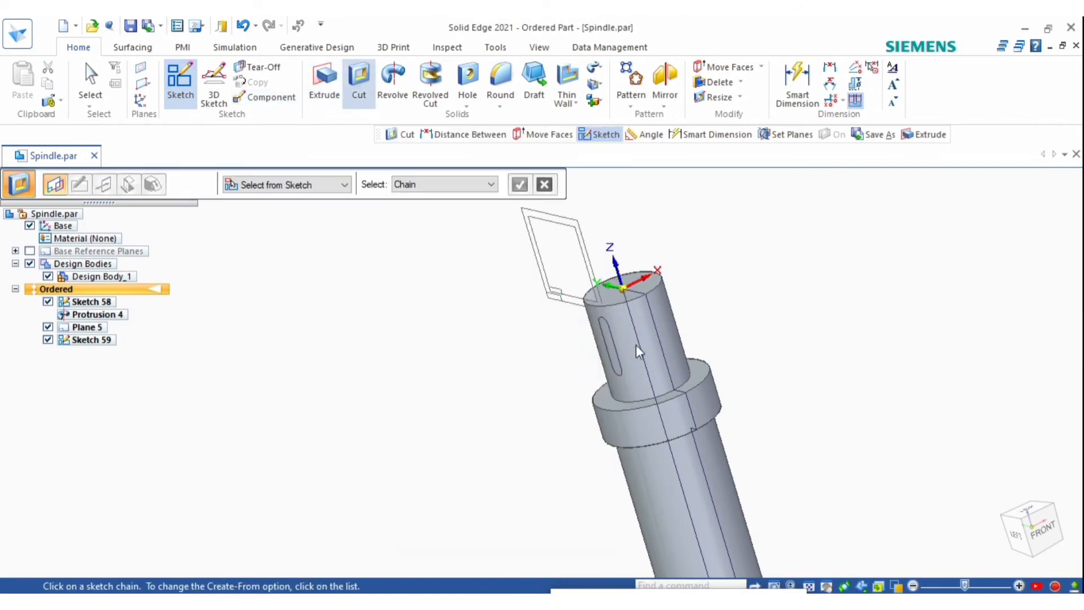
click(619, 362)
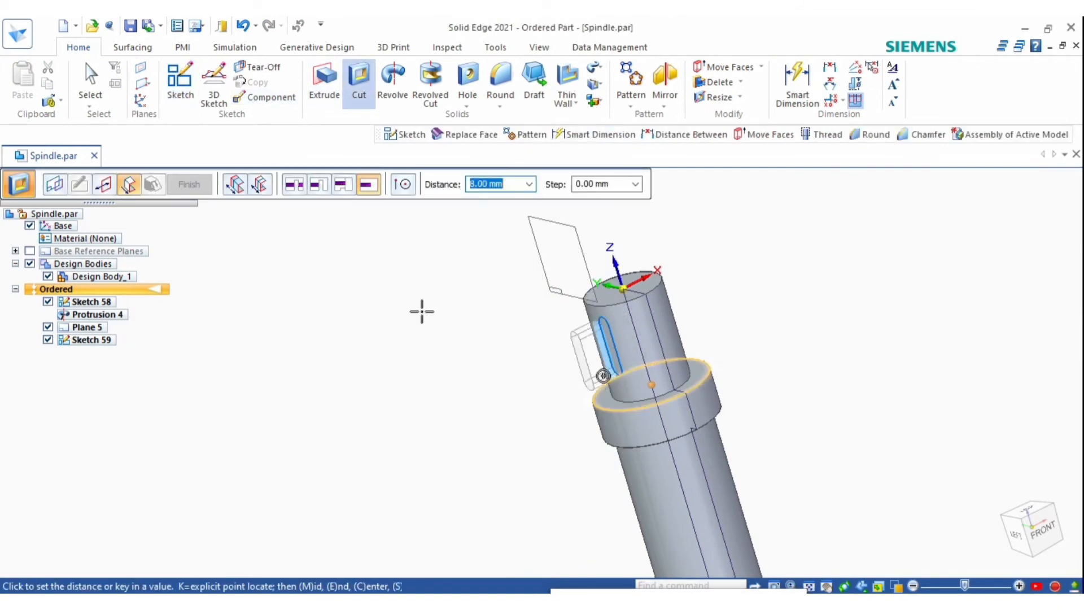
click(519, 358)
right_click(519, 356)
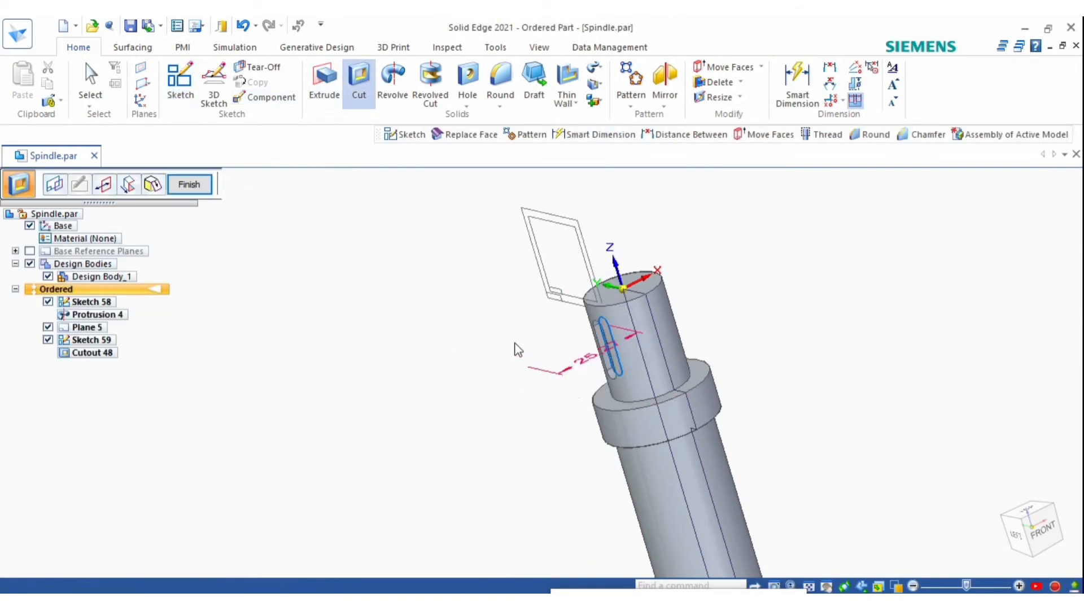
middle_drag(566, 316, 556, 319)
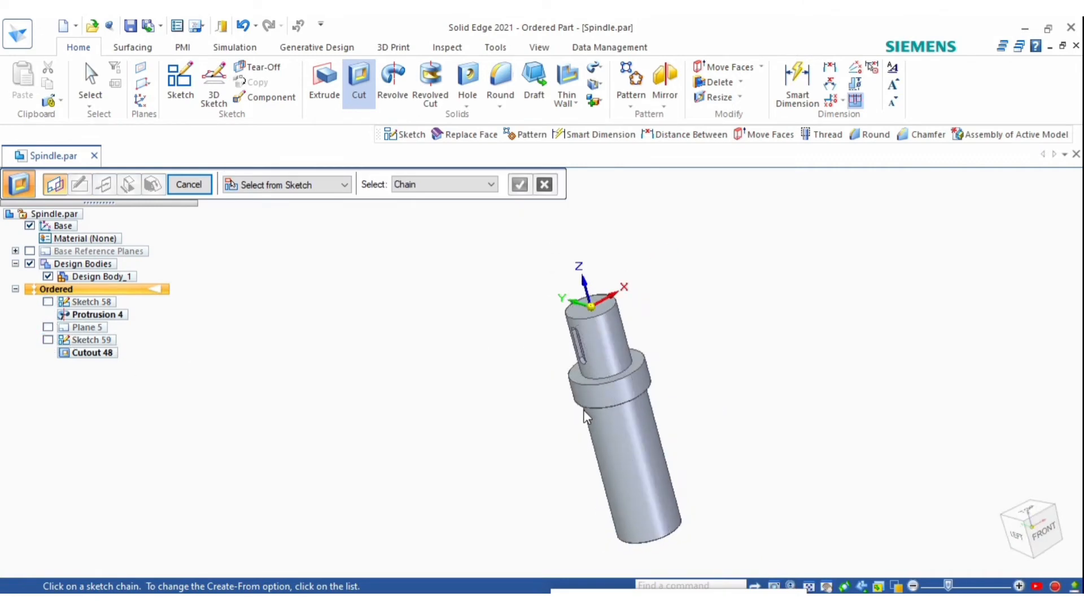
middle_drag(585, 416, 776, 278)
key(Escape)
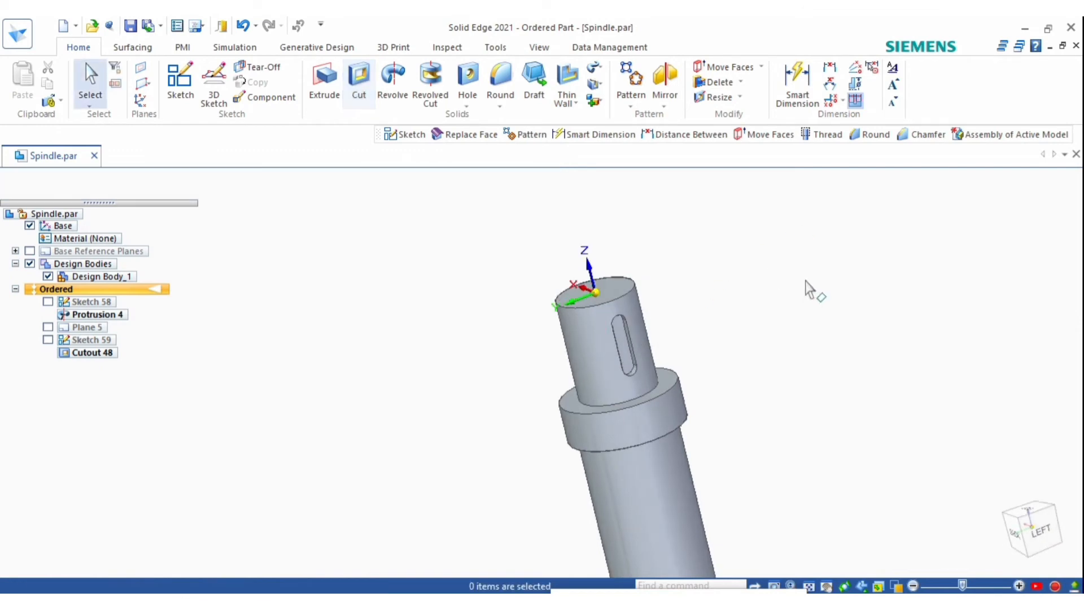
right_click(878, 302)
key(Escape)
scroll(640, 330, up, 3)
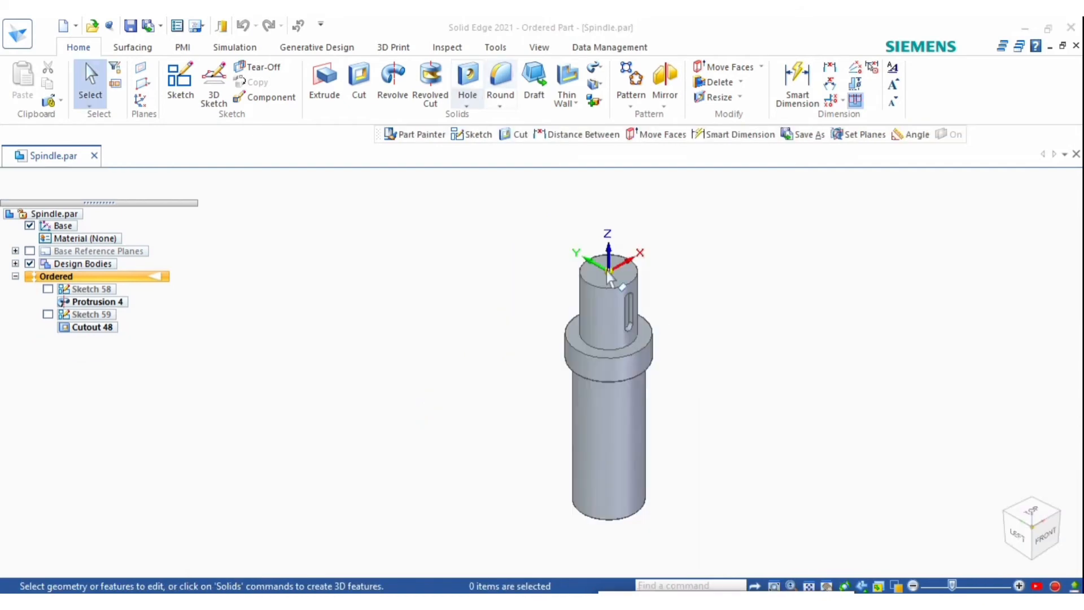
Paint the whole spindle body with the Steel style using Part Painter
click(539, 48)
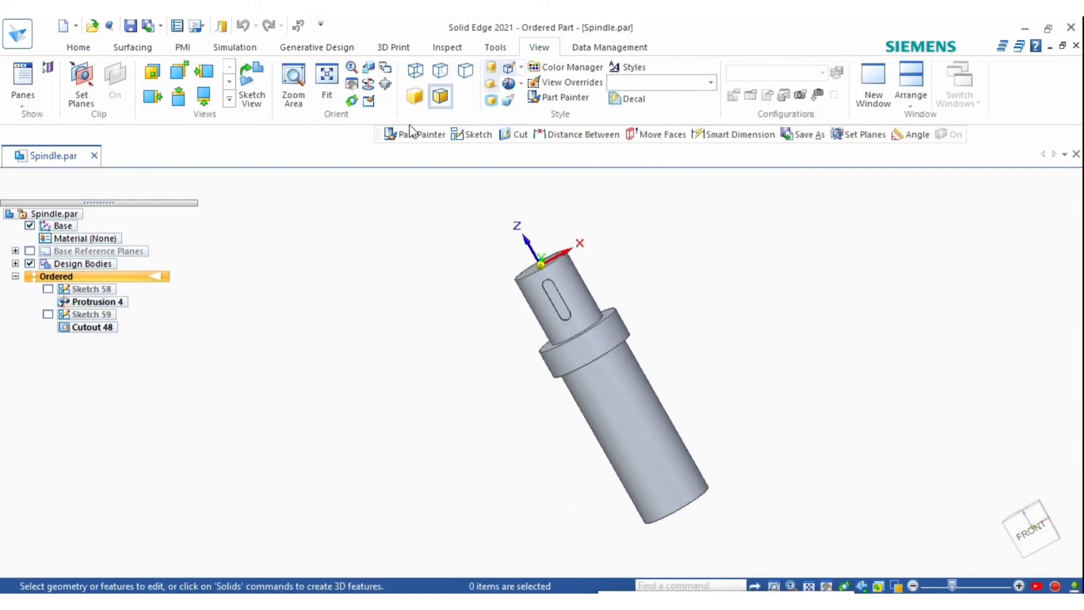
click(559, 98)
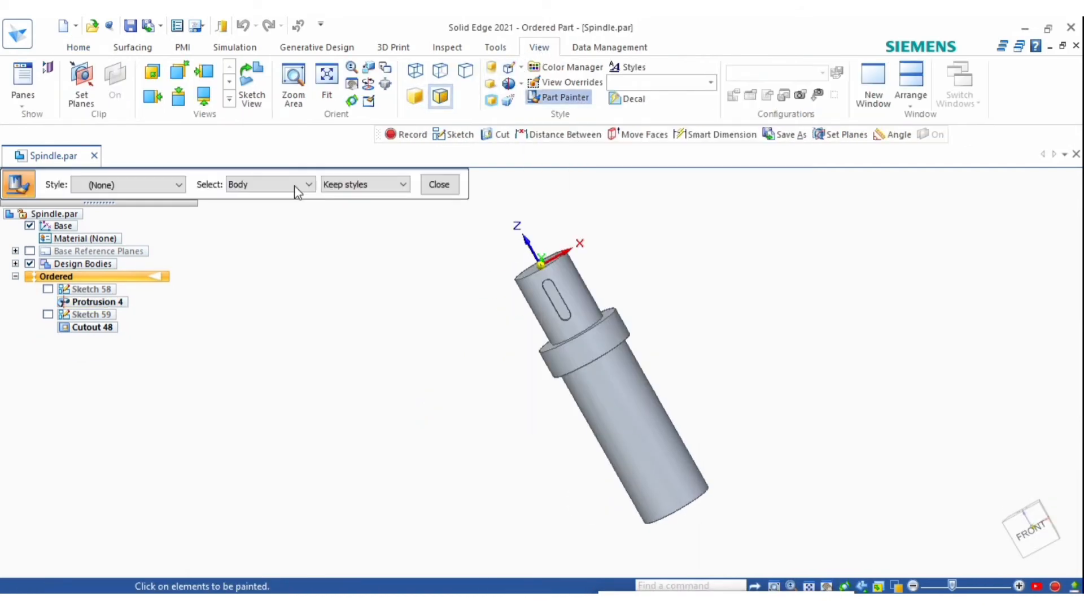
click(111, 184)
scroll(125, 393, down, 5)
scroll(125, 394, down, 4)
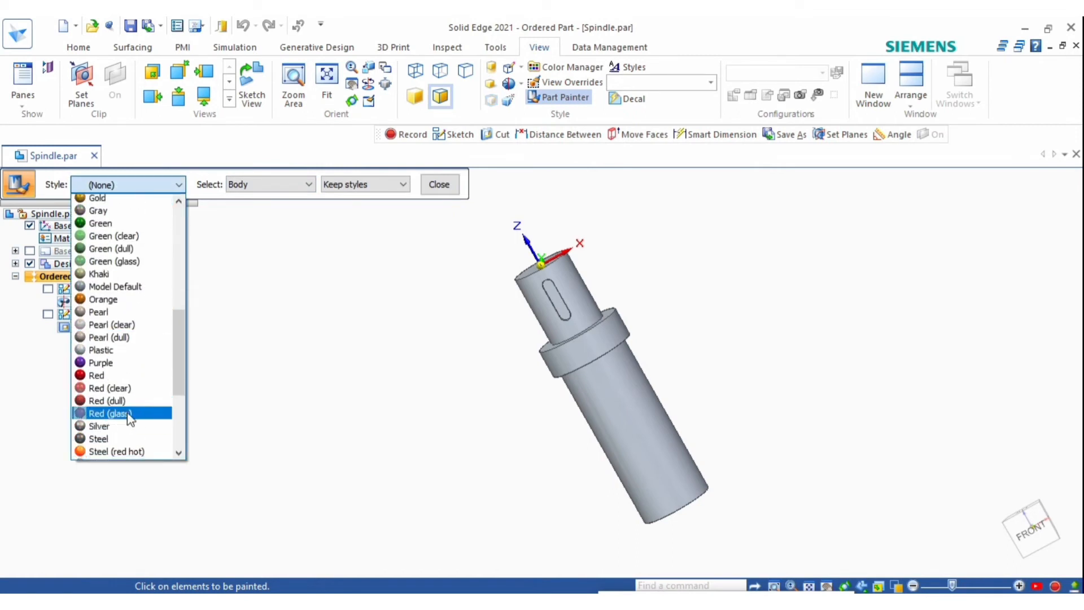
click(122, 404)
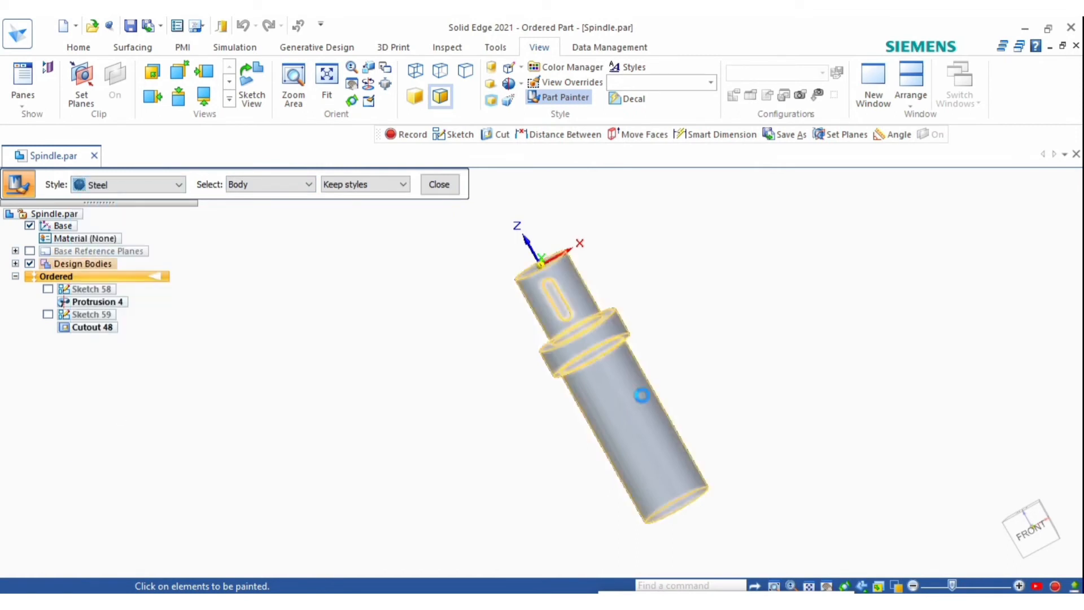
click(642, 393)
click(427, 188)
mouse_move(685, 391)
middle_down()
mouse_move(864, 416)
mouse_move(601, 399)
mouse_move(734, 346)
mouse_move(774, 400)
mouse_move(649, 322)
mouse_move(647, 337)
middle_up()
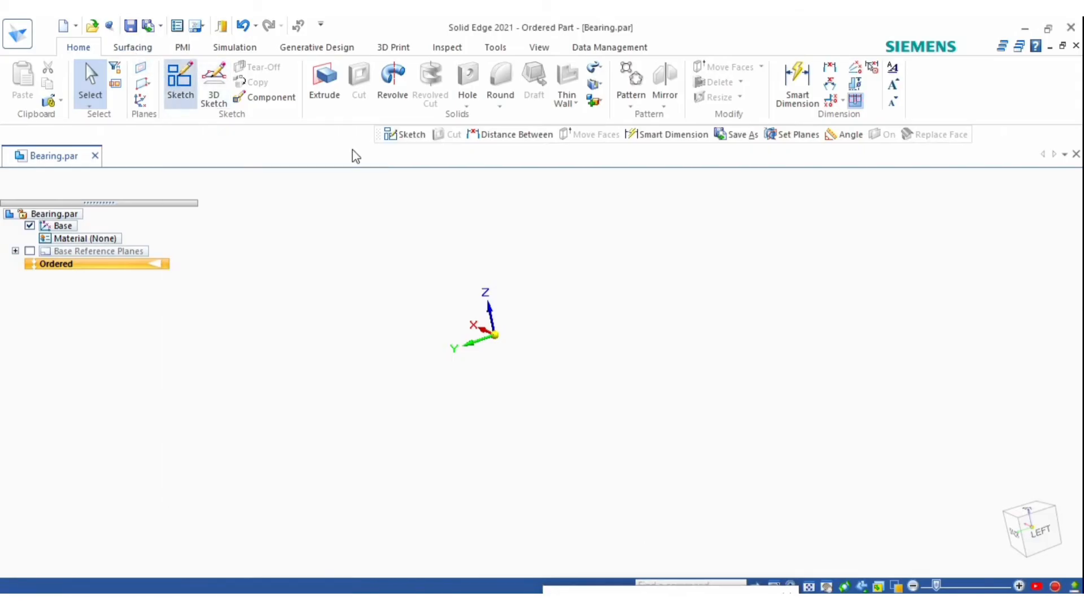
Start a sketch on the YZ plane in Bearing.par and draw a 20.02 mm diameter circle centred on the origin
click(405, 134)
click(480, 327)
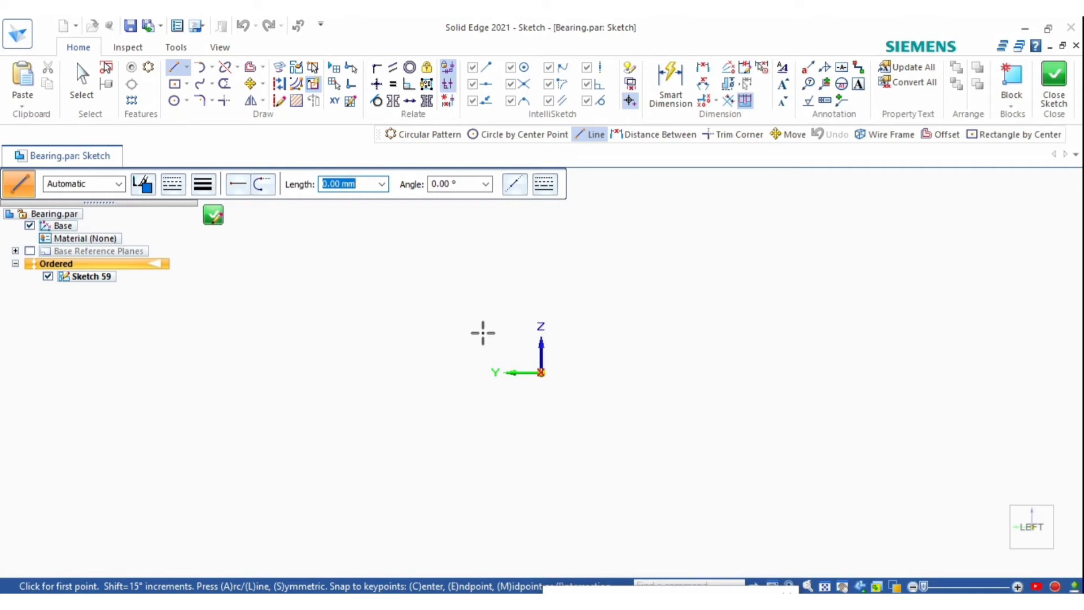
click(174, 101)
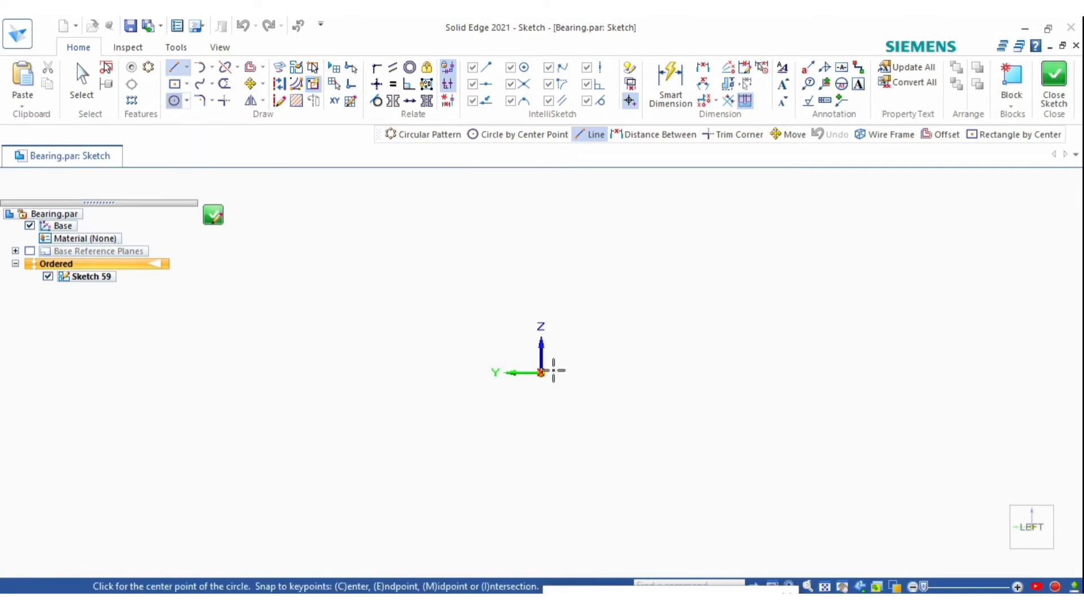
click(541, 372)
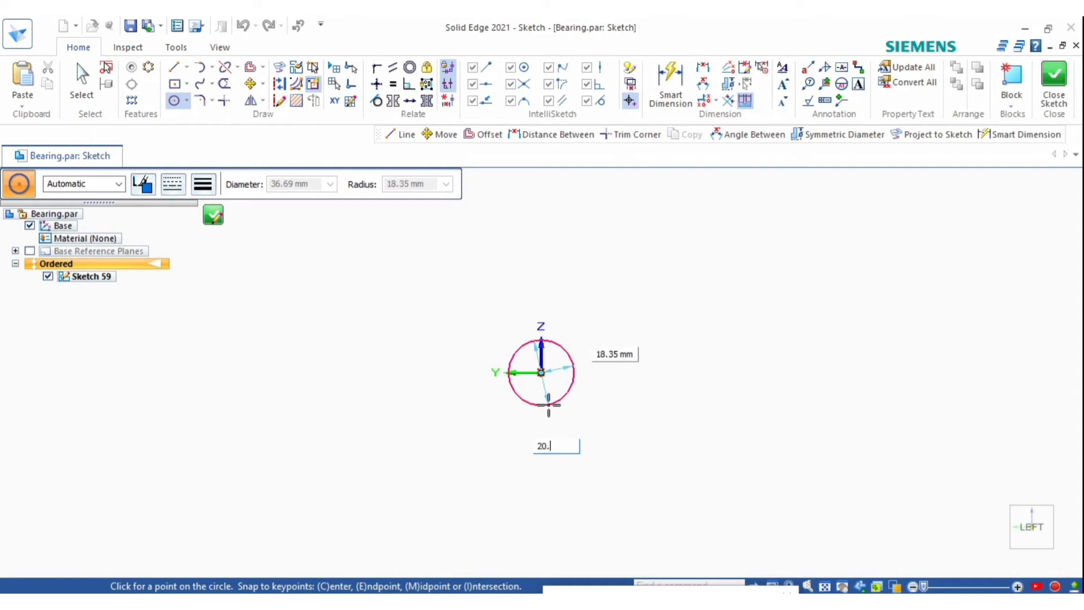
key(Return)
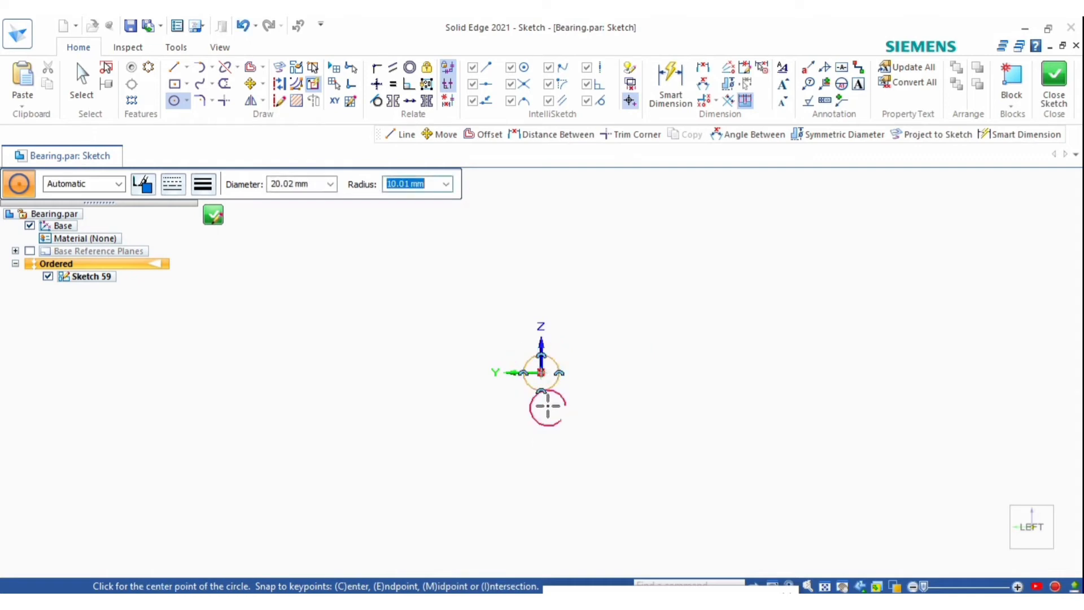
scroll(534, 375, up, 2)
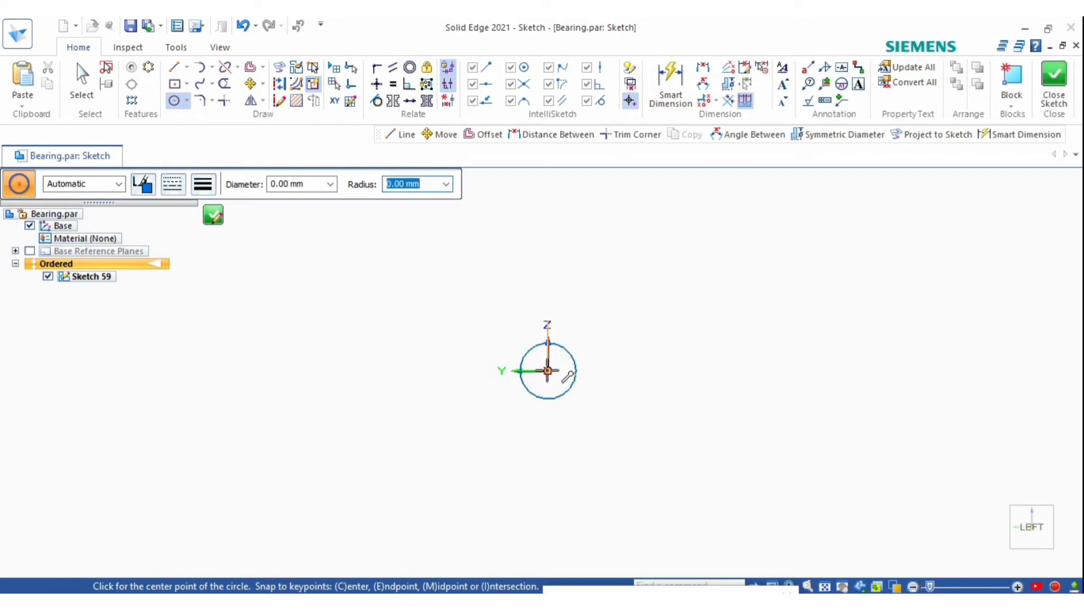
Draw a 40 mm diameter circle concentric with the small circle, then close and finish the sketch
click(547, 370)
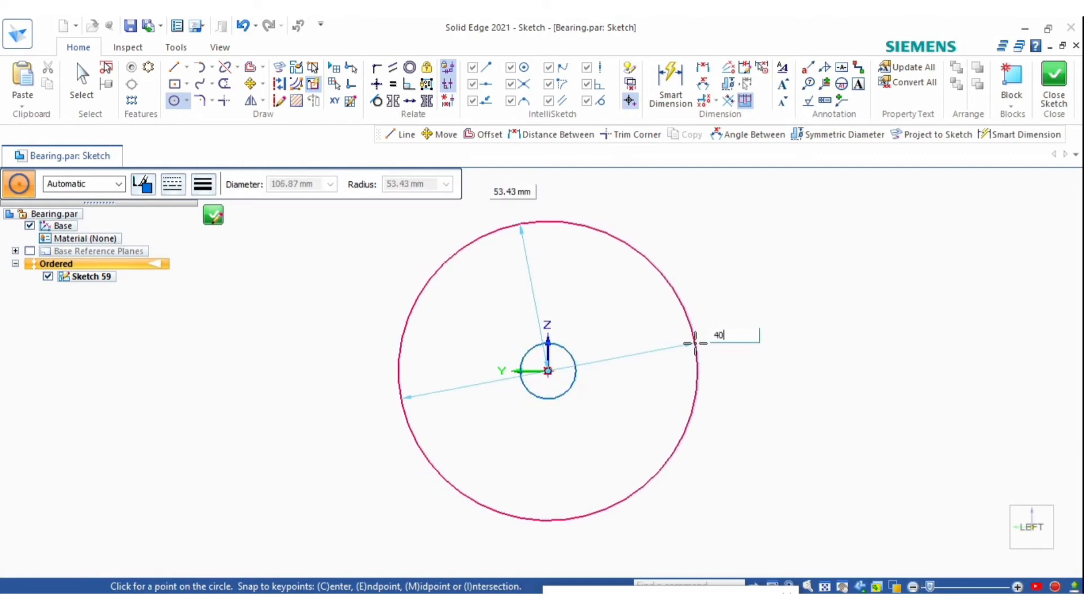
text(40)
key(Return)
scroll(575, 346, up, 2)
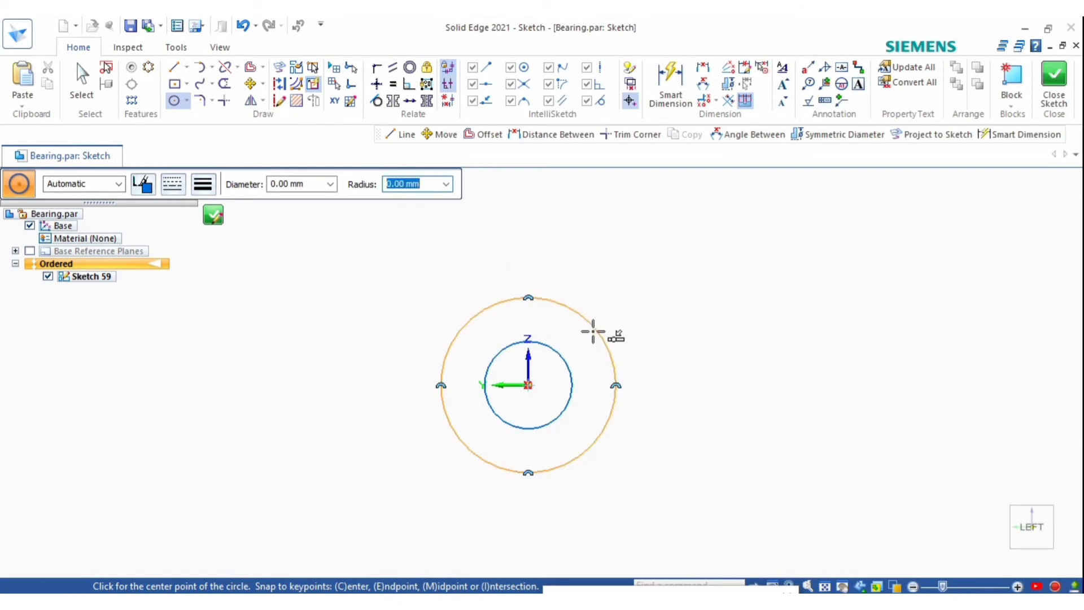
click(214, 217)
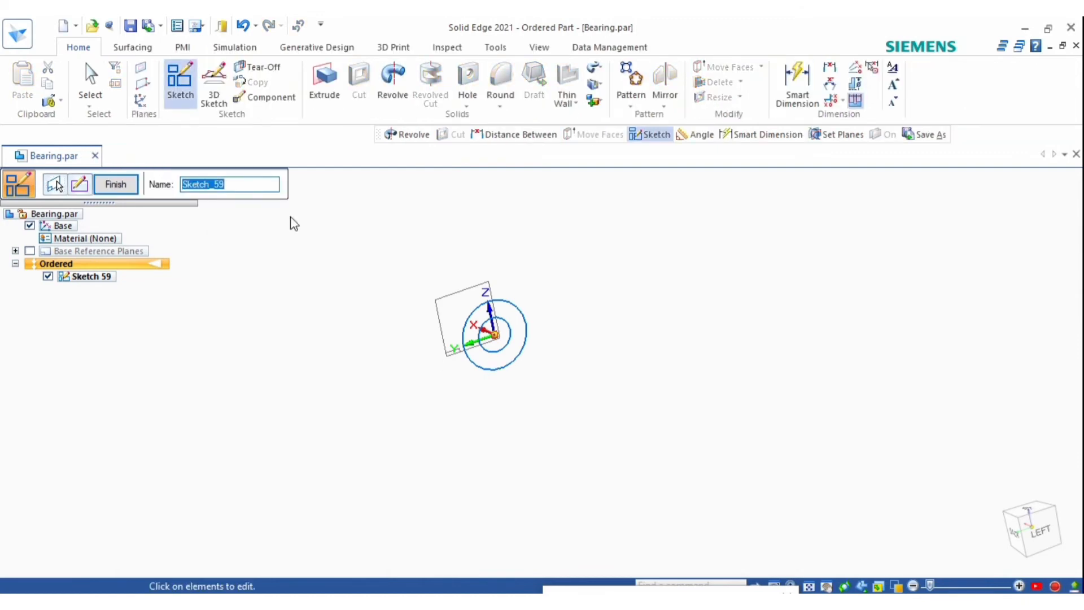
click(129, 186)
Extrude the ring between the two circles 20 mm to one side, with the symmetric extent turned off
click(325, 83)
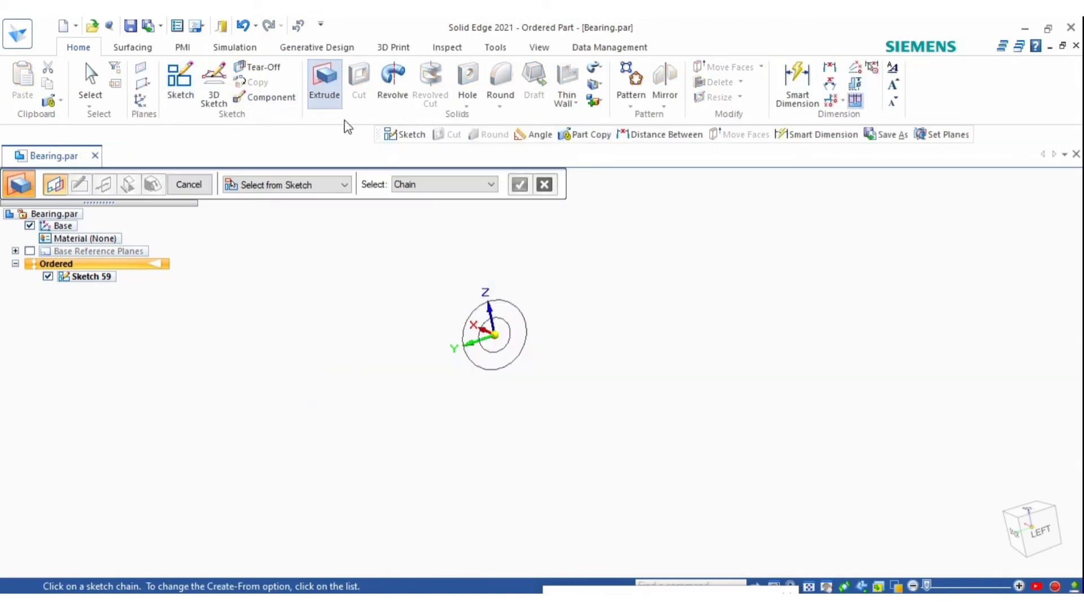
mouse_move(583, 339)
middle_down()
mouse_move(508, 339)
mouse_move(452, 355)
mouse_move(385, 419)
mouse_move(696, 189)
mouse_move(835, 260)
mouse_move(787, 254)
mouse_move(779, 315)
mouse_move(757, 339)
middle_up()
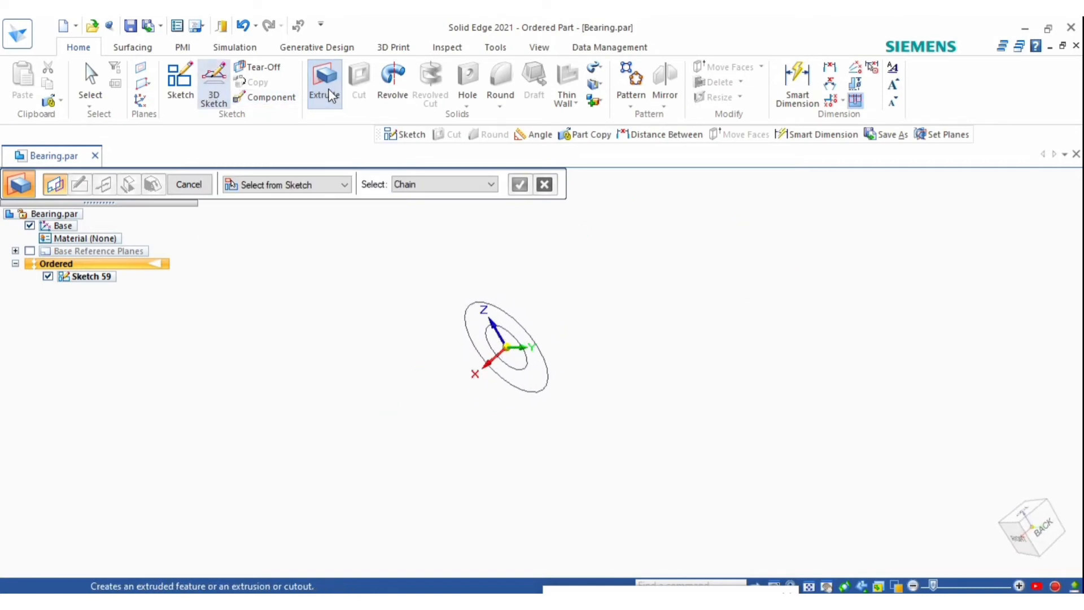
scroll(536, 380, up, 2)
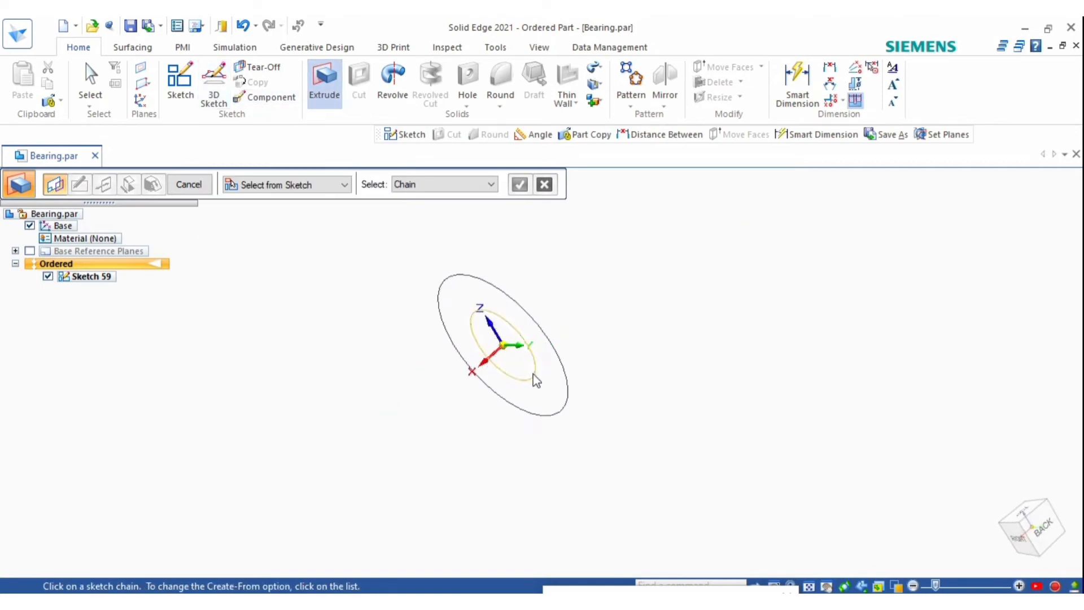
click(570, 381)
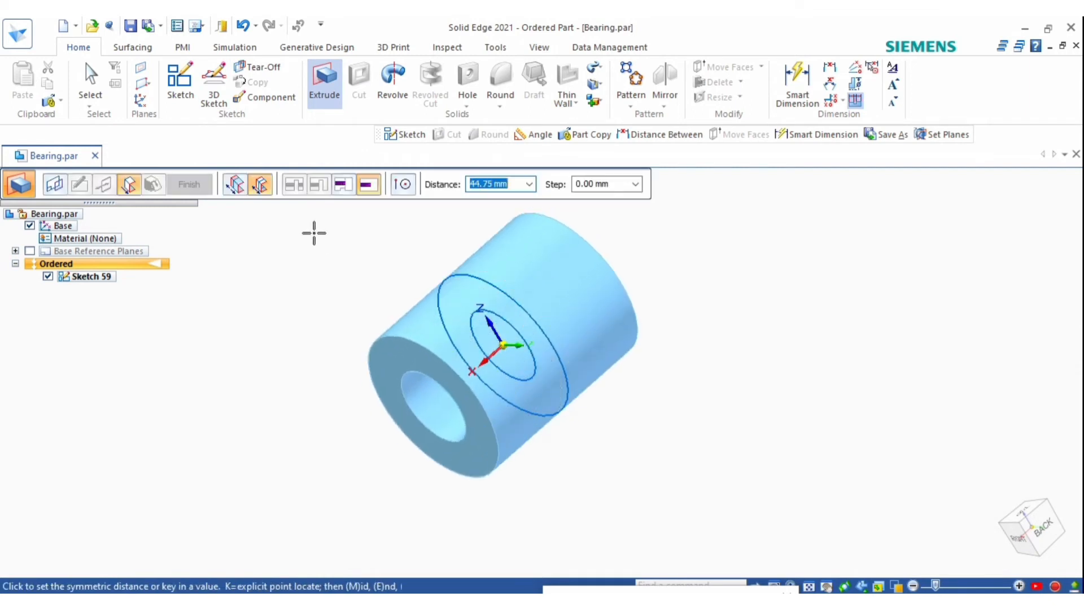
click(259, 184)
text(2)
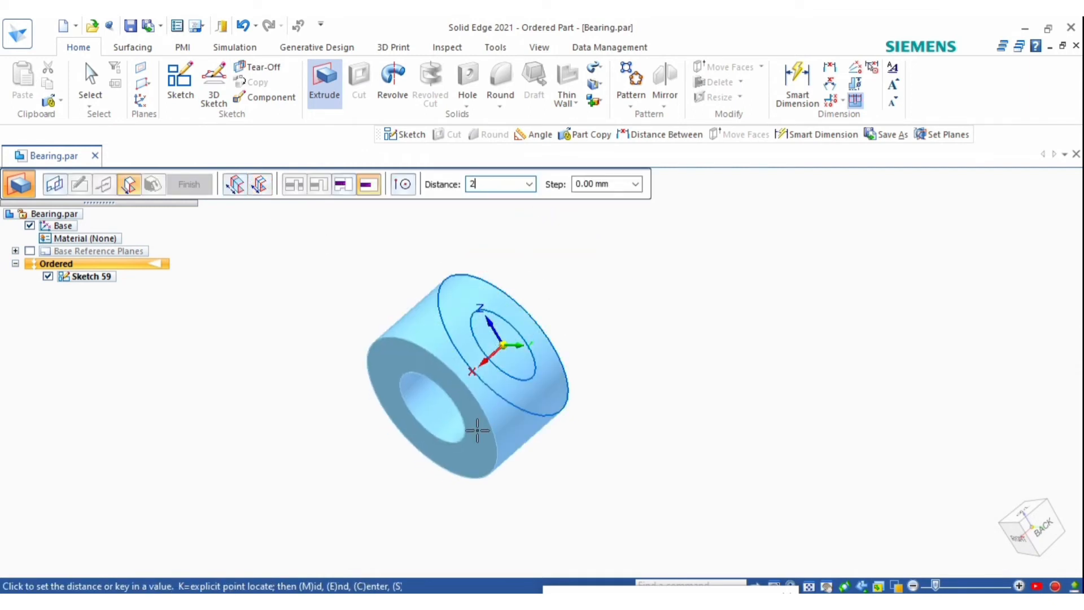
text(0)
key(Return)
click(484, 442)
right_click(487, 448)
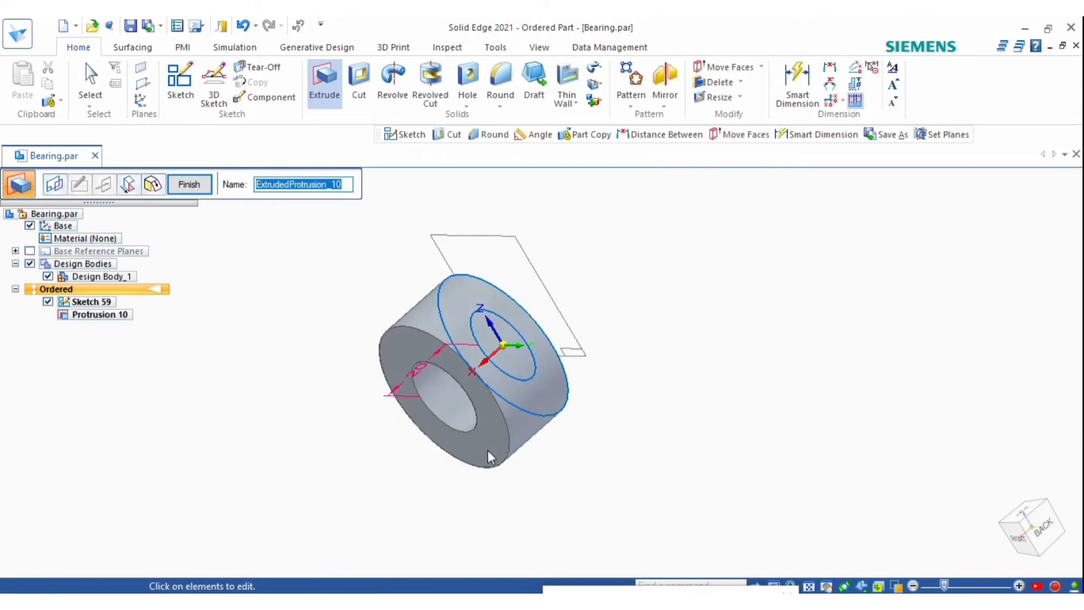
right_click(322, 375)
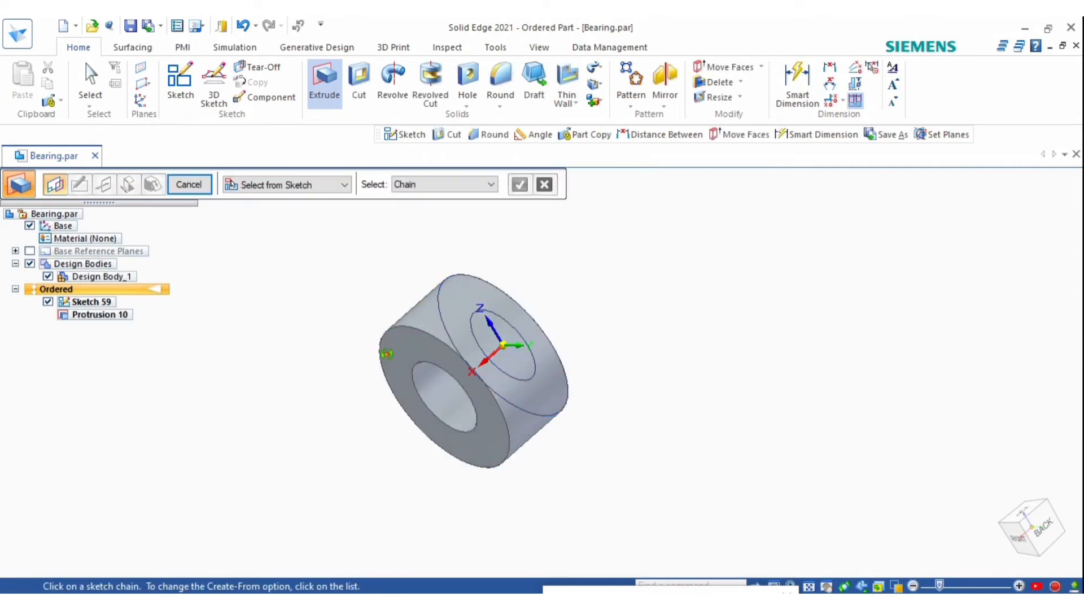
middle_drag(387, 354, 409, 350)
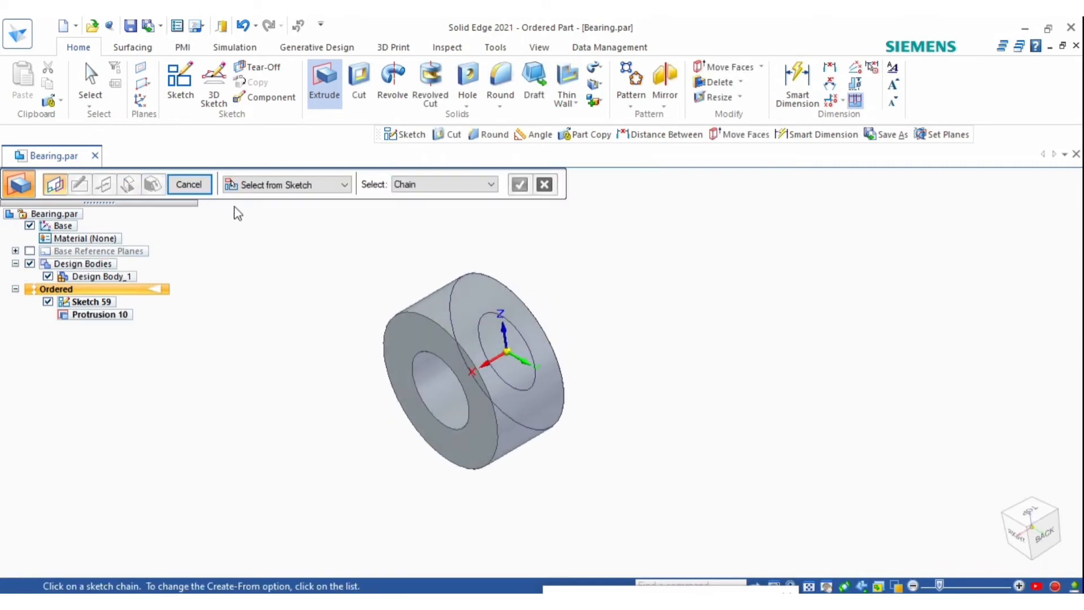
click(188, 185)
scroll(666, 431, down, 4)
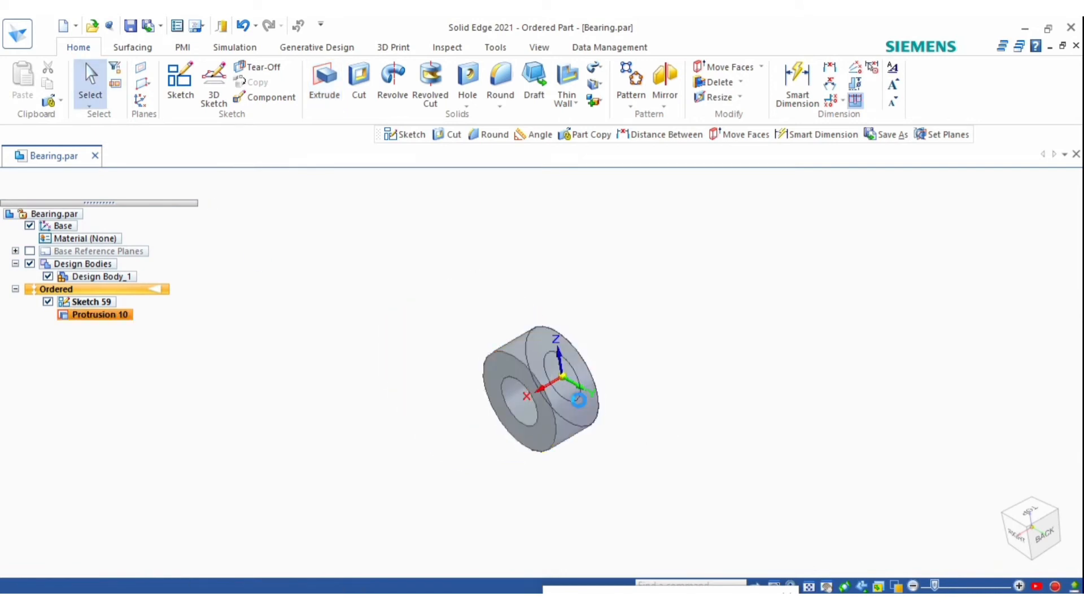
Hide the bearing's circle sketch
click(48, 302)
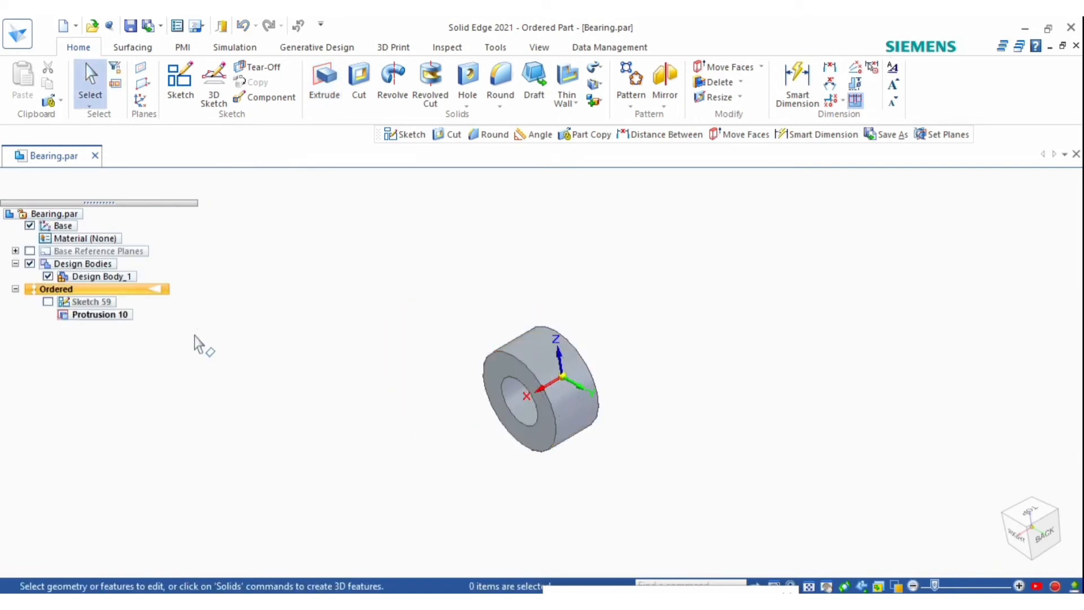
scroll(569, 367, up, 3)
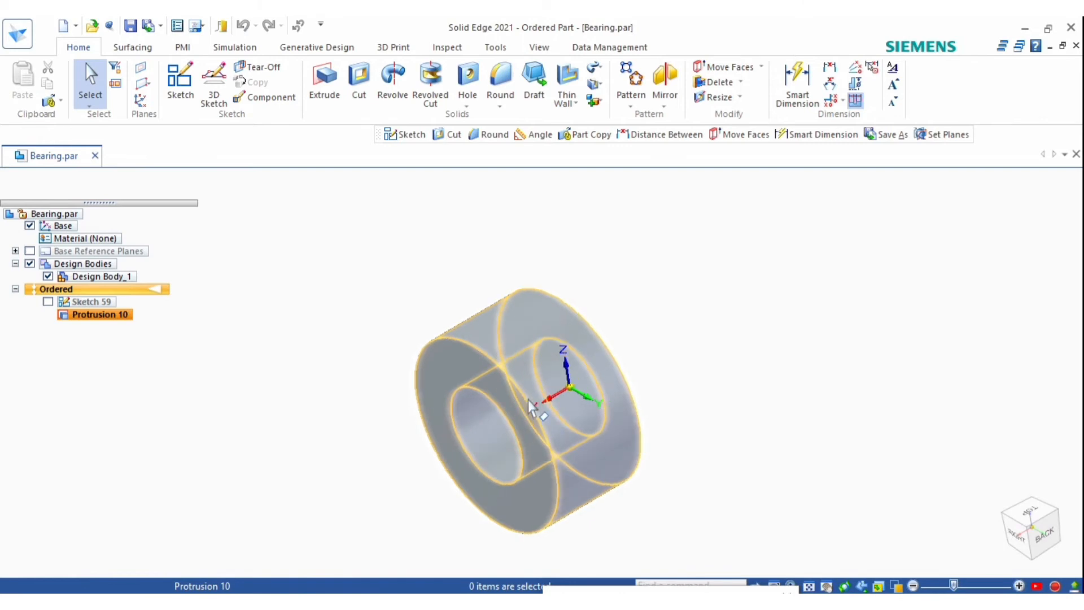
middle_drag(531, 407, 638, 470)
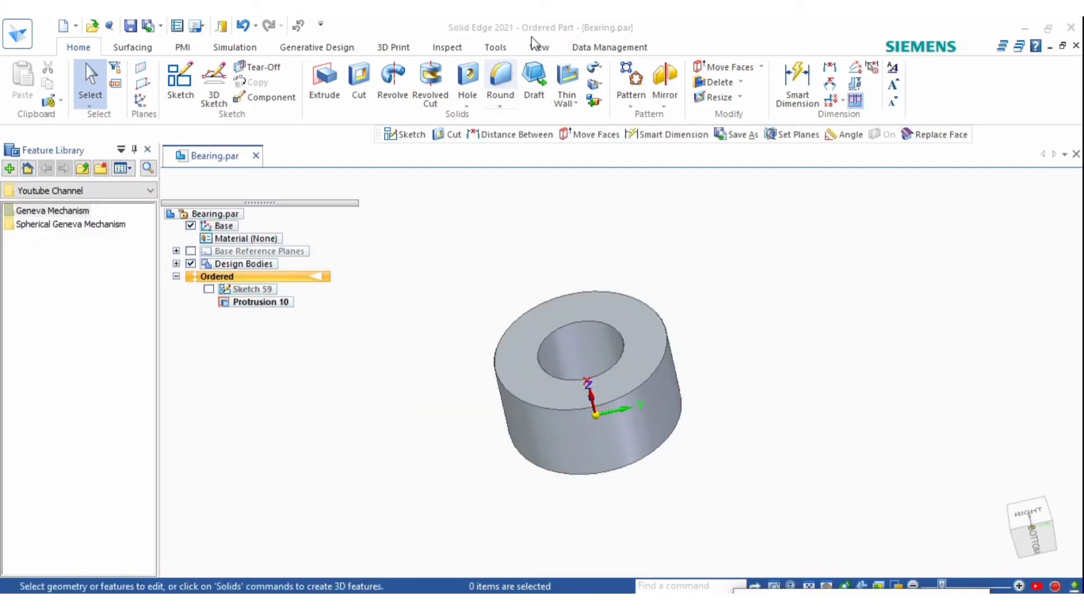
Paint the whole bearing body with the Black (dull) style using Part Painter
click(539, 47)
click(572, 97)
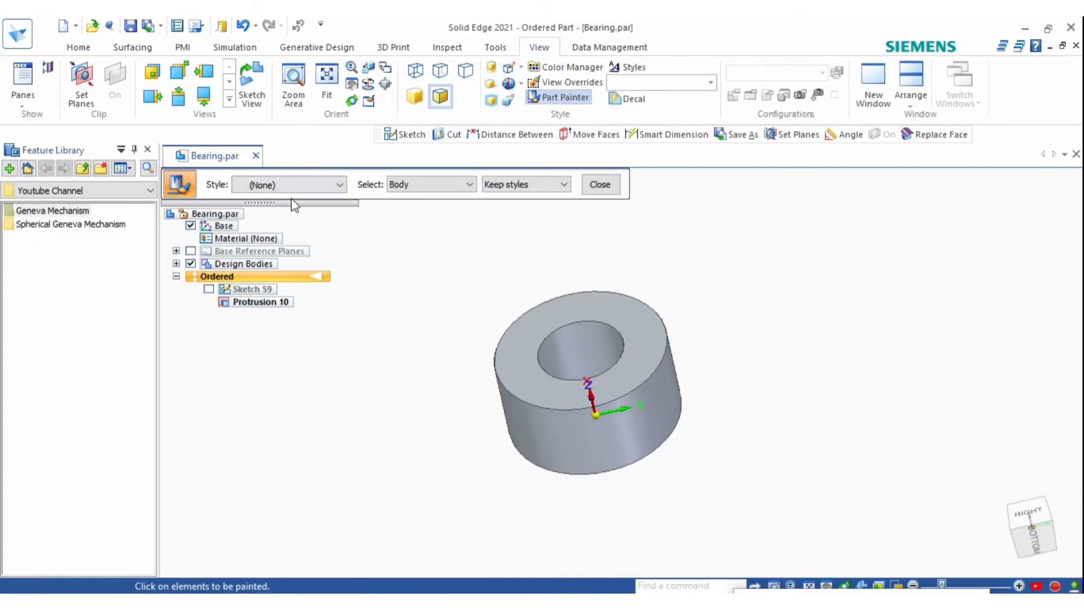
click(307, 187)
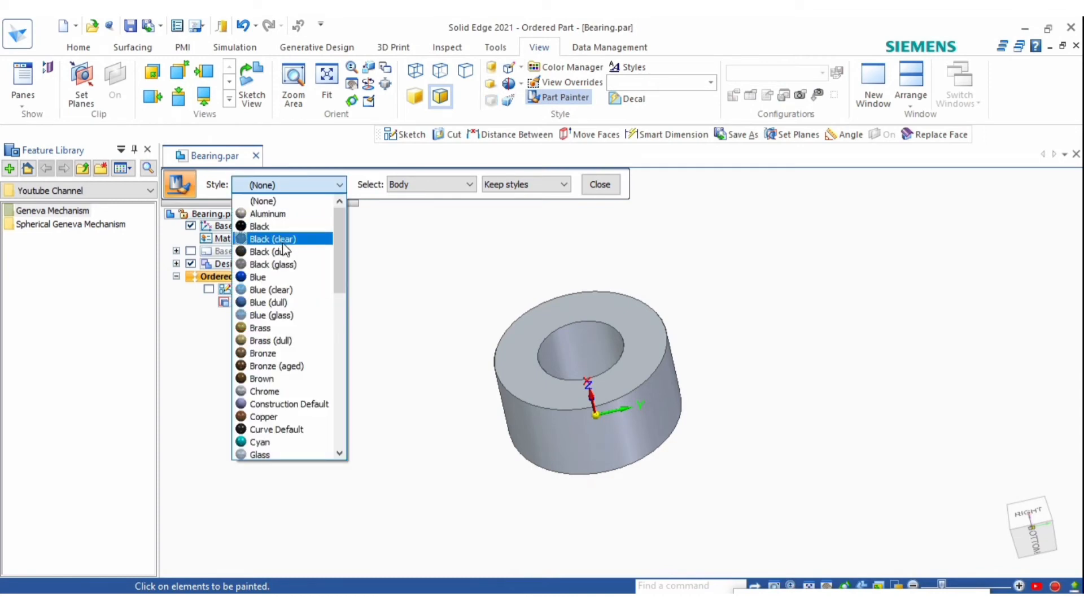
click(285, 251)
click(561, 416)
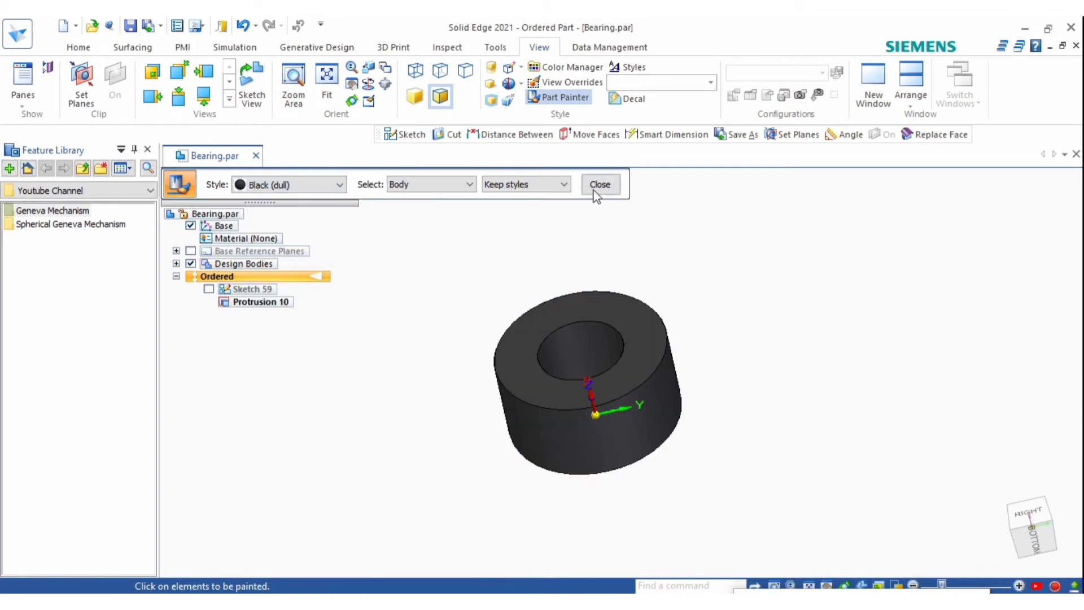
click(600, 184)
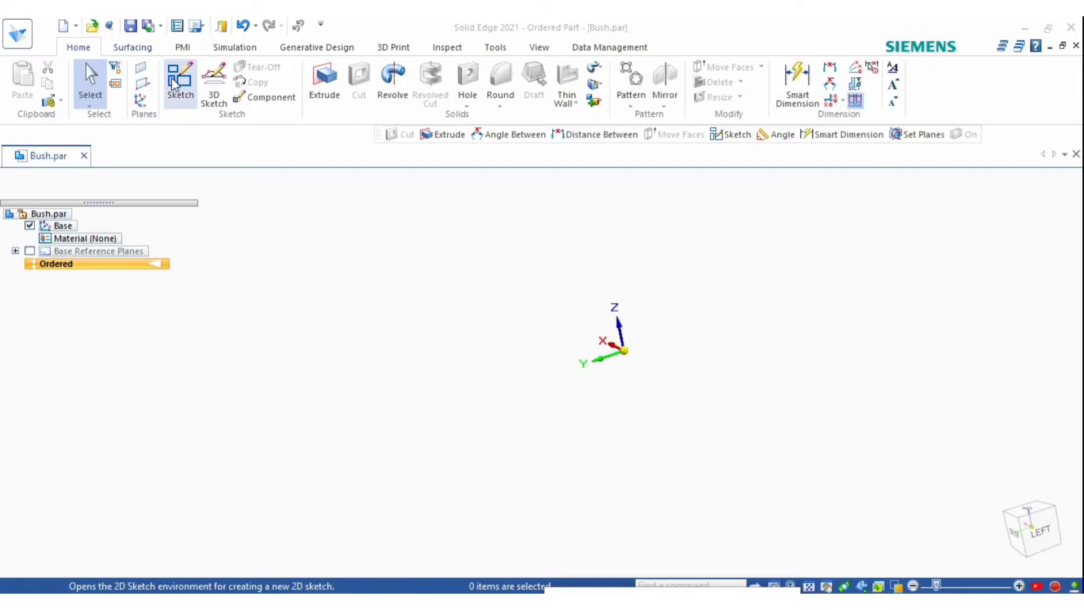
Start a sketch on the YZ plane and draw a 19.8 mm diameter circle centred on the origin
click(179, 82)
click(623, 356)
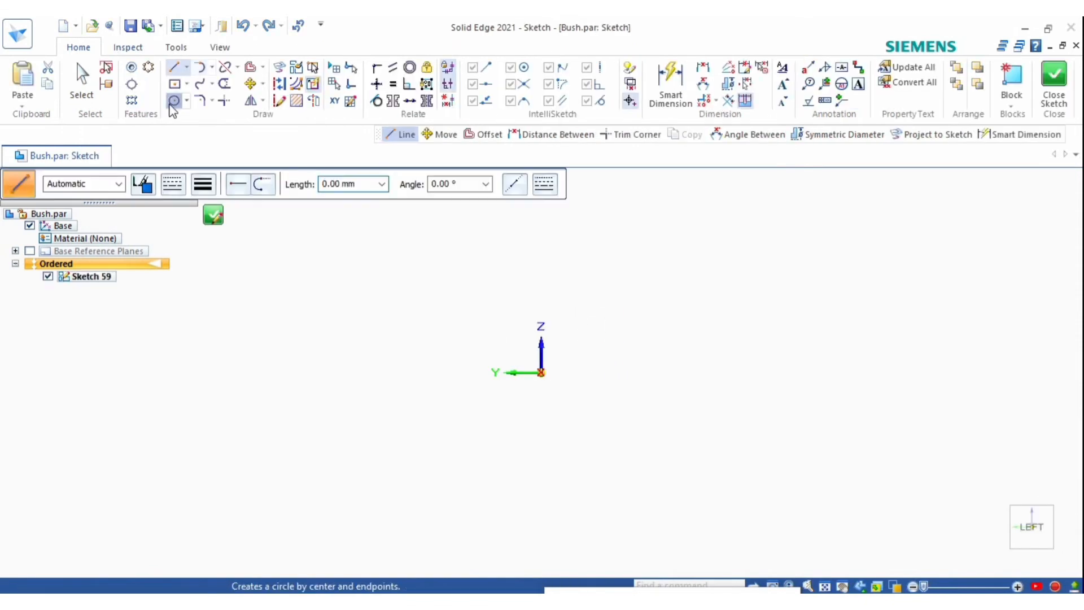
click(174, 100)
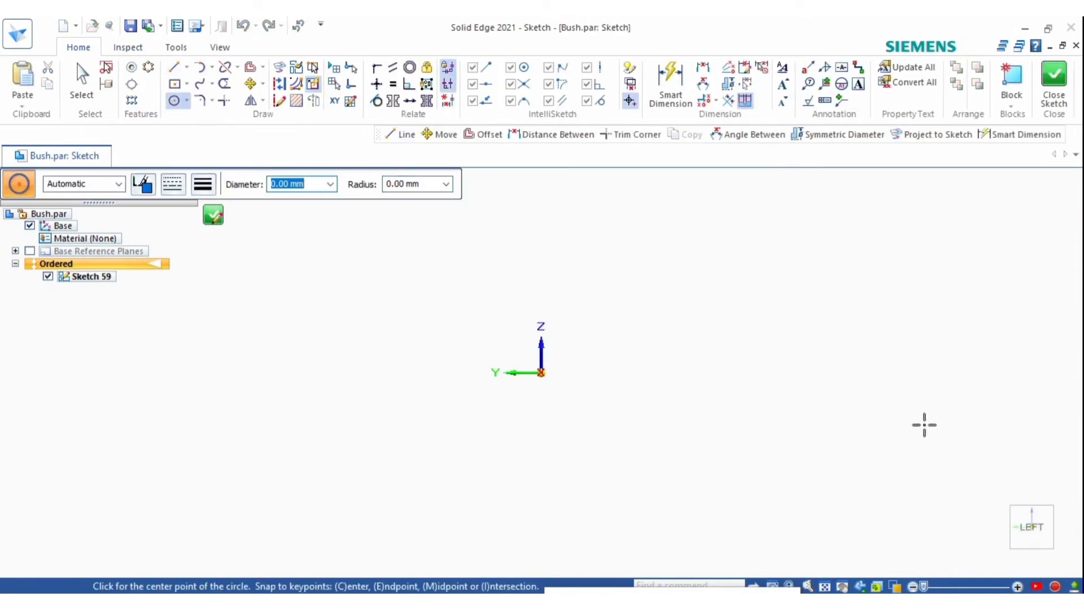
click(541, 373)
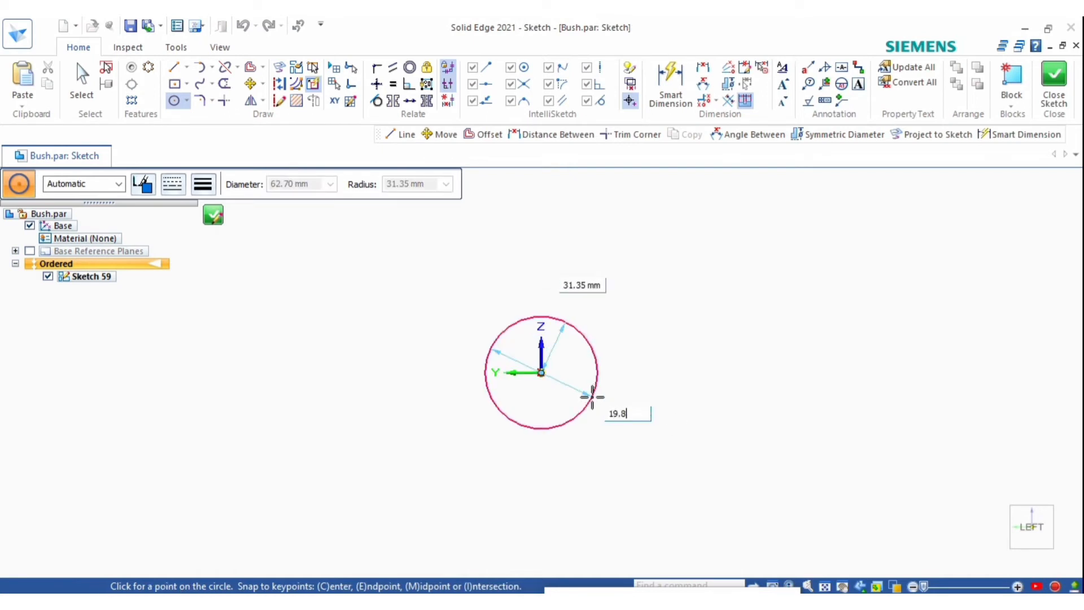
text(19.8)
key(Return)
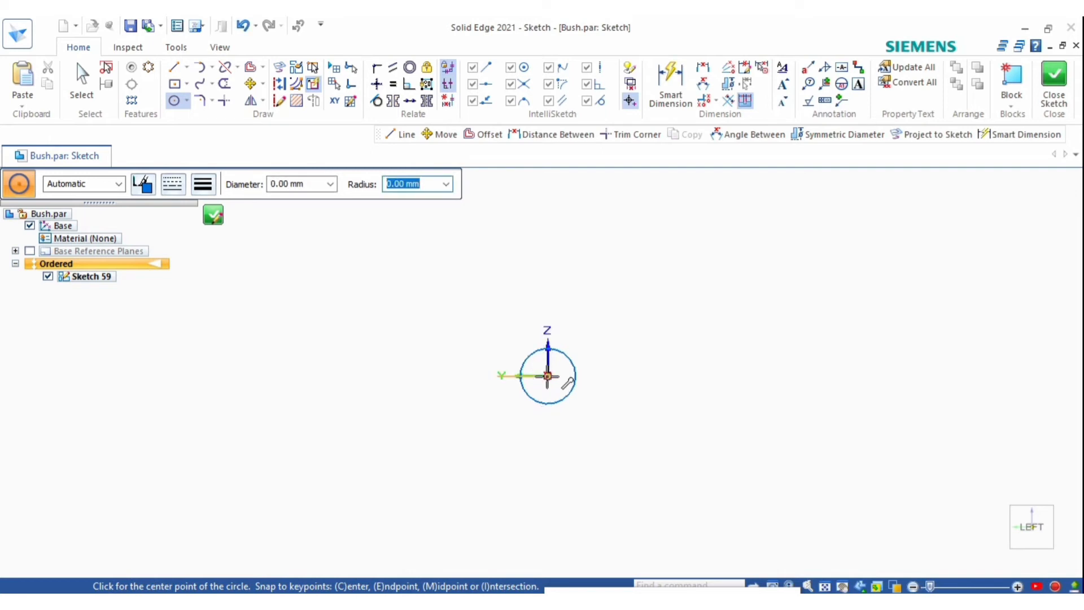
Draw a 15.2 mm diameter circle concentric with the first circle and close the sketch
click(548, 376)
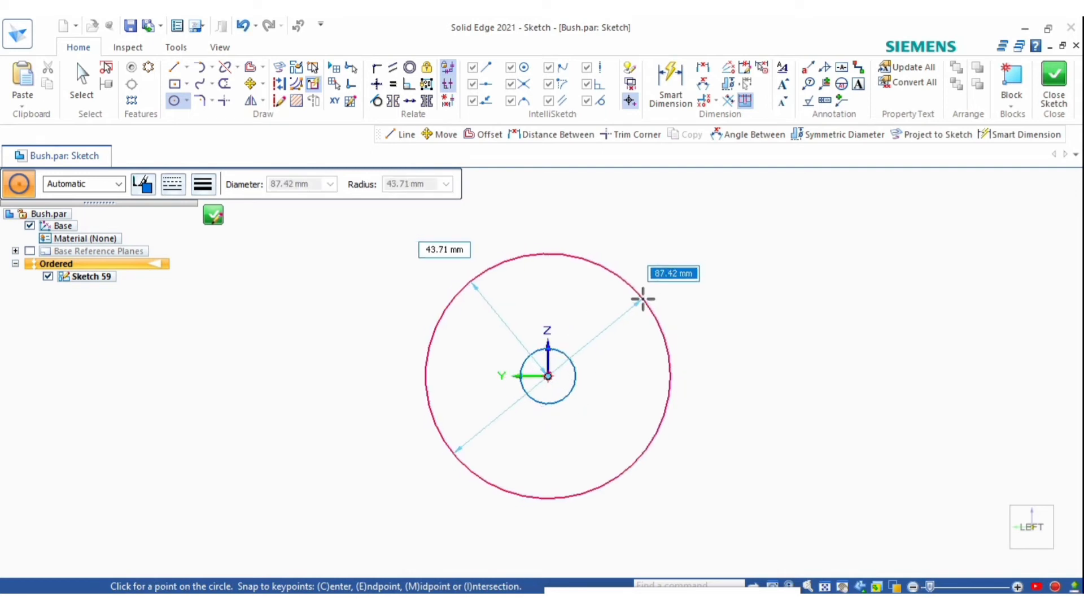
key(Return)
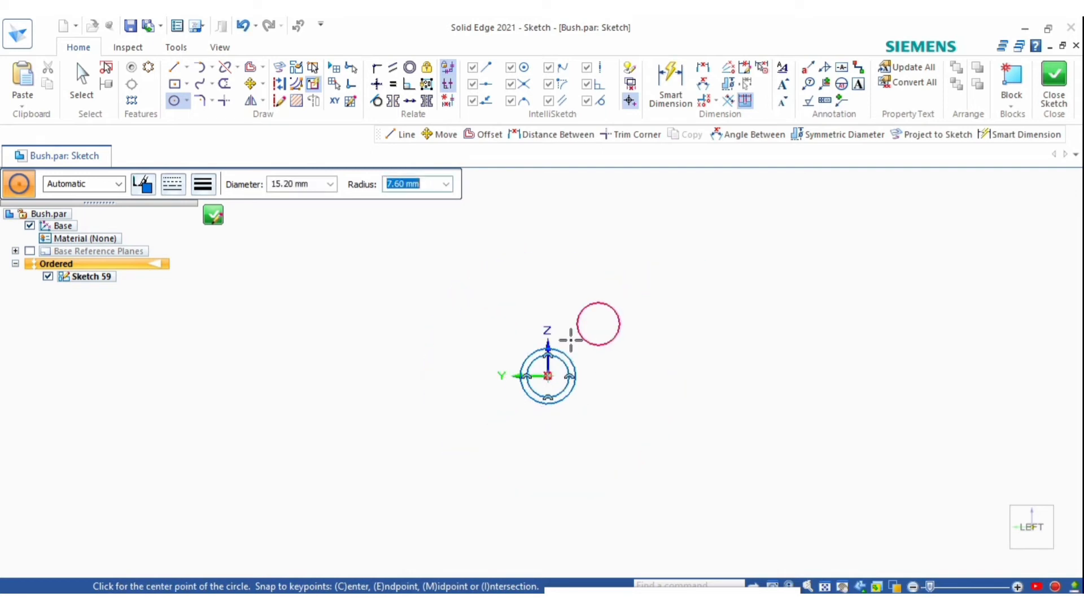
scroll(486, 551, up, 4)
scroll(590, 500, down, 5)
scroll(640, 374, up, 2)
scroll(637, 370, up, 5)
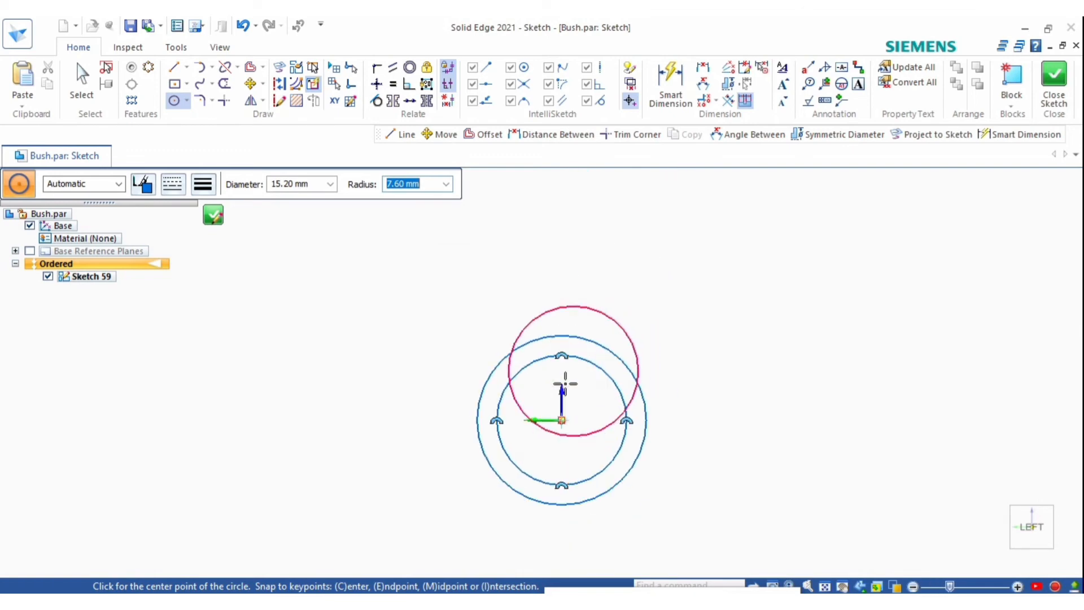
key(Escape)
click(587, 340)
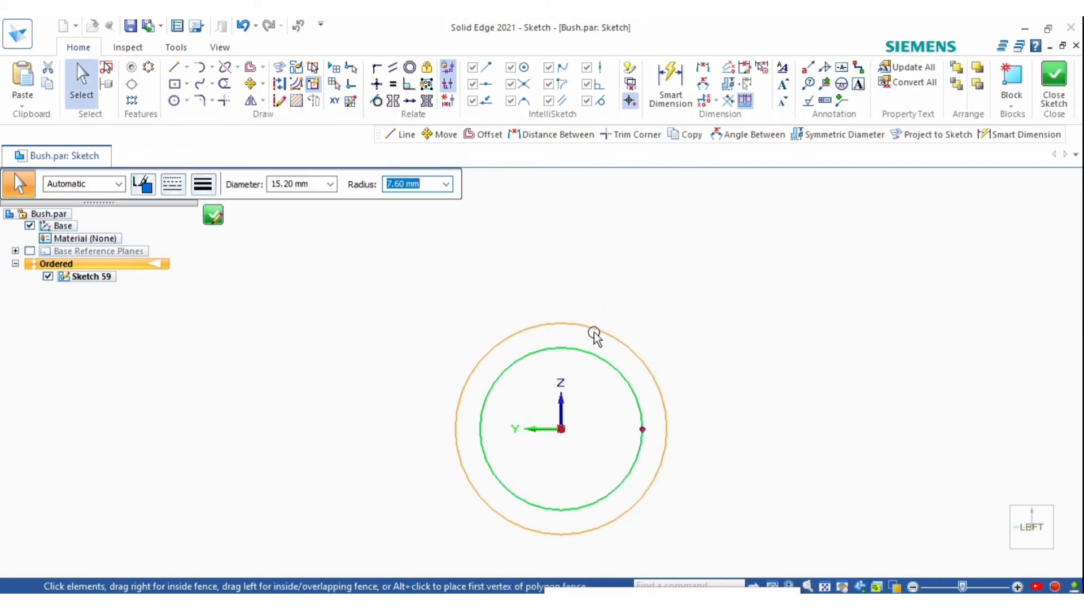
click(218, 219)
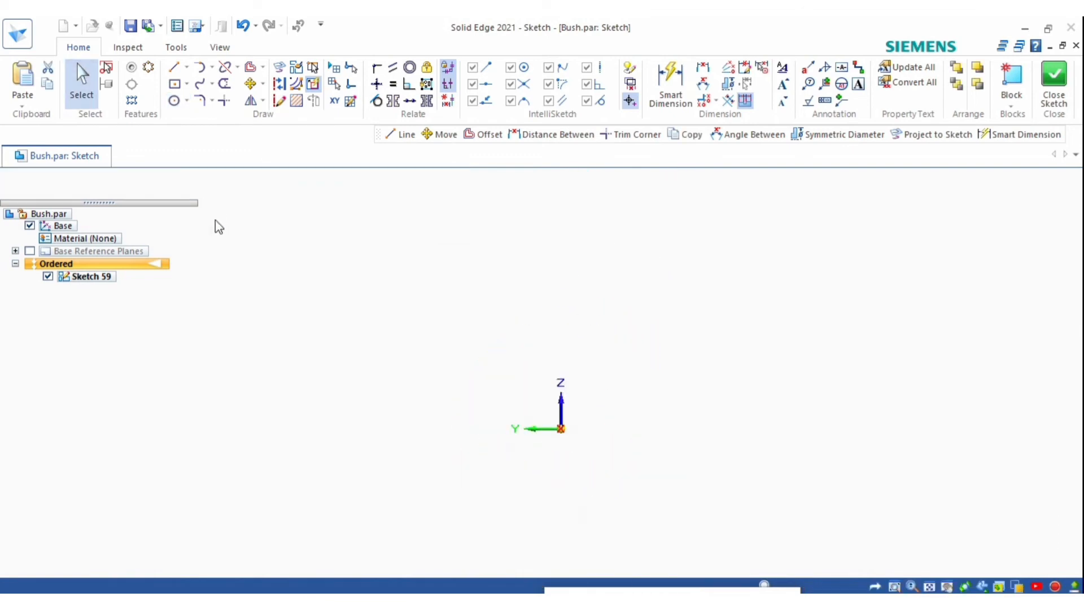
Finish the sketch and extrude the ring between the two circles 15 mm toward the negative X side
scroll(646, 342, up, 5)
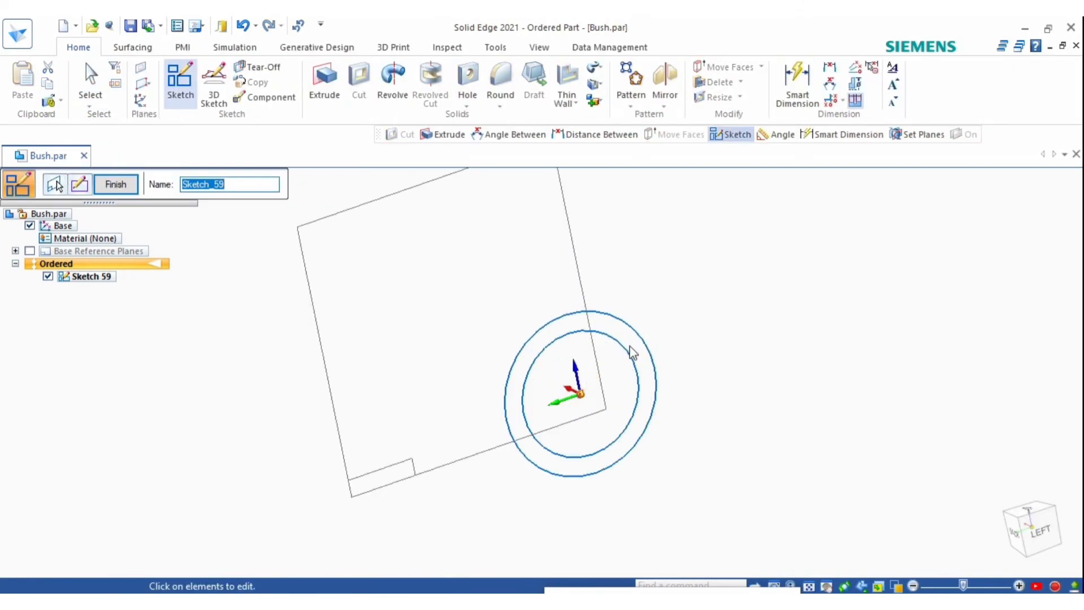
mouse_move(633, 351)
middle_down()
mouse_move(583, 371)
mouse_move(494, 445)
mouse_move(450, 377)
mouse_move(363, 412)
mouse_move(435, 450)
middle_up()
click(324, 82)
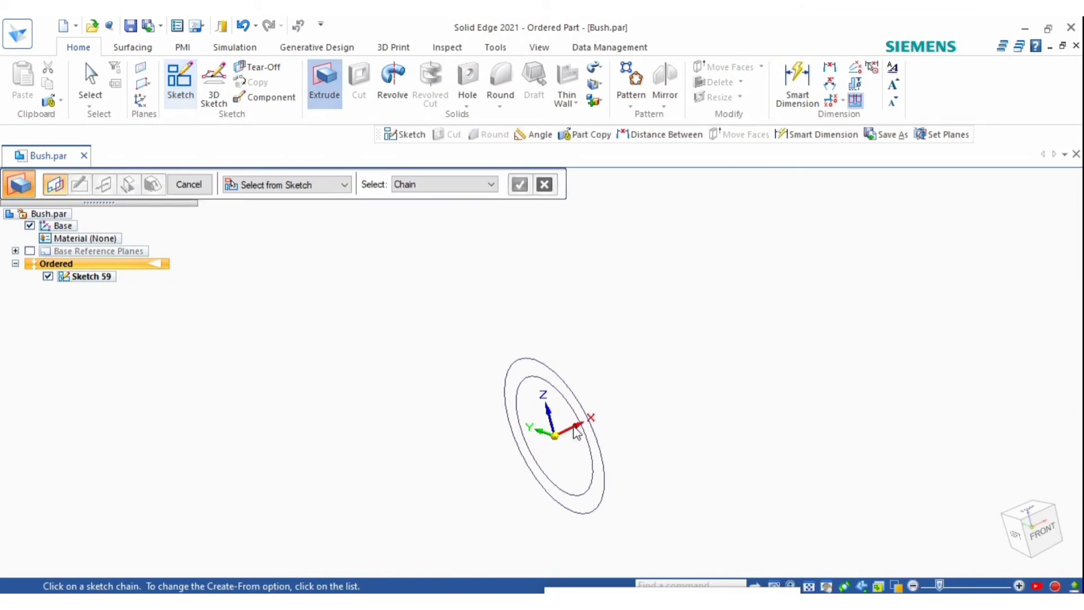
click(588, 444)
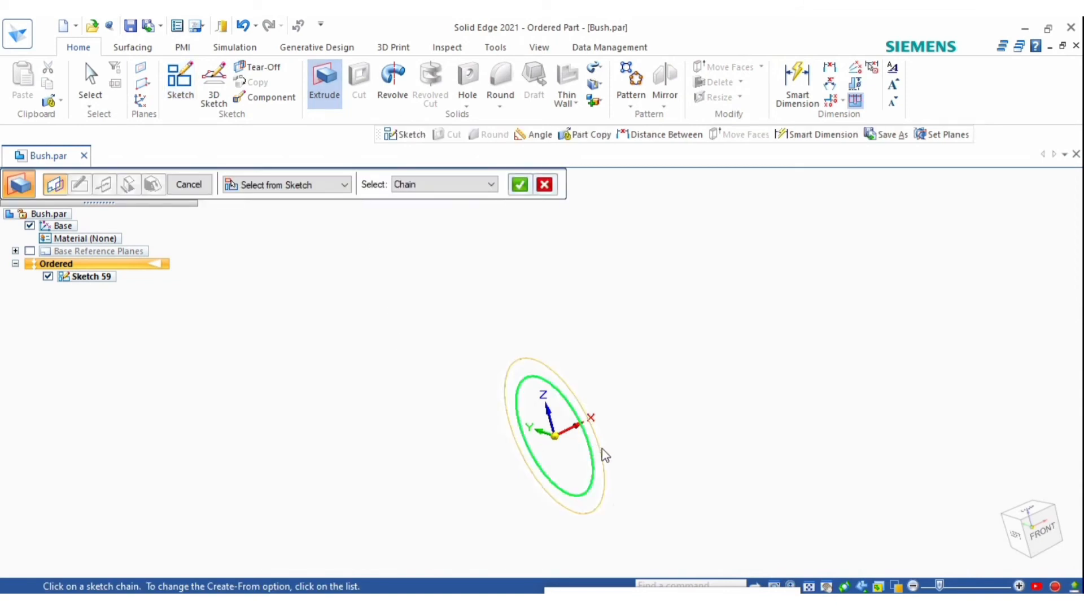
right_click(600, 453)
text(15)
key(Return)
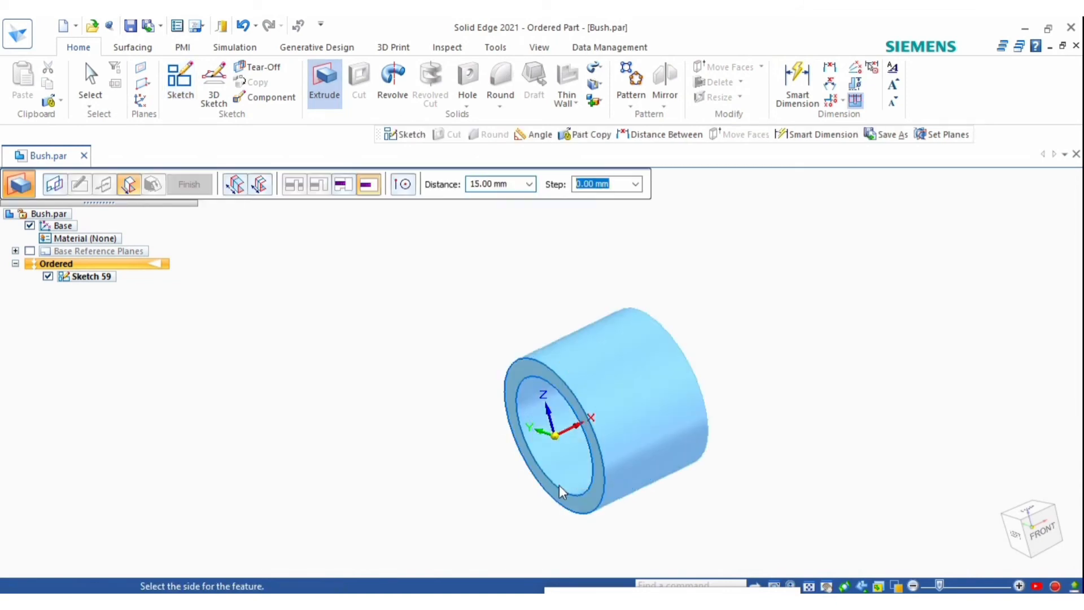
click(500, 496)
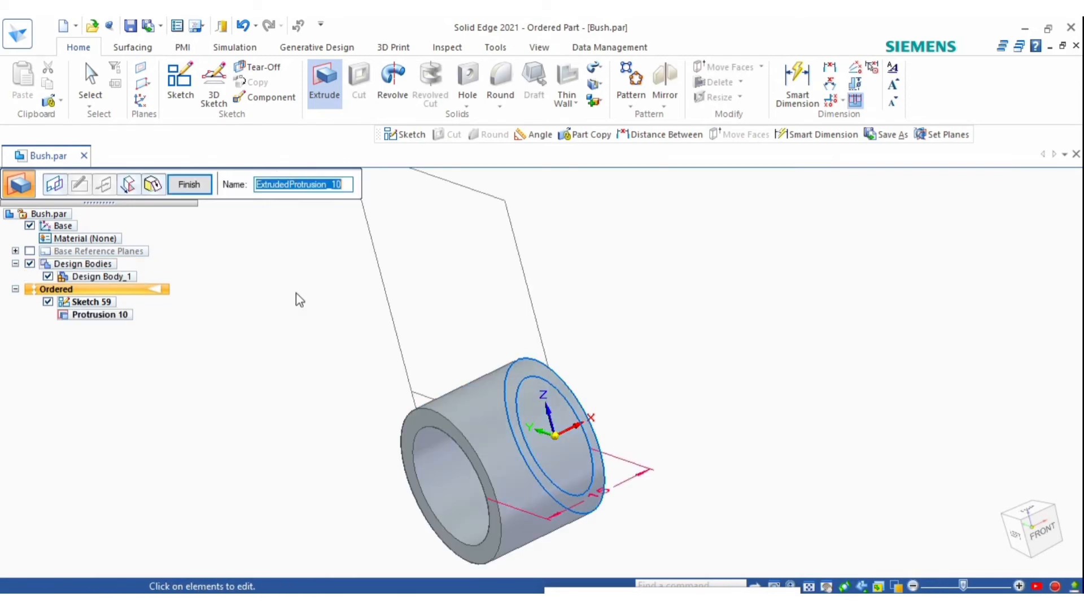
click(185, 184)
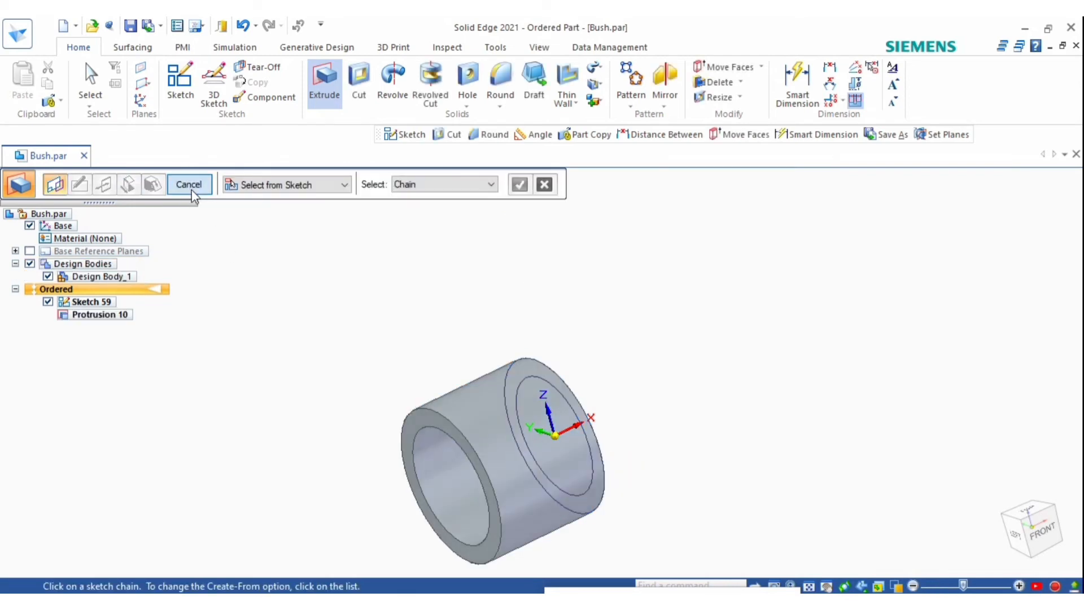
click(191, 190)
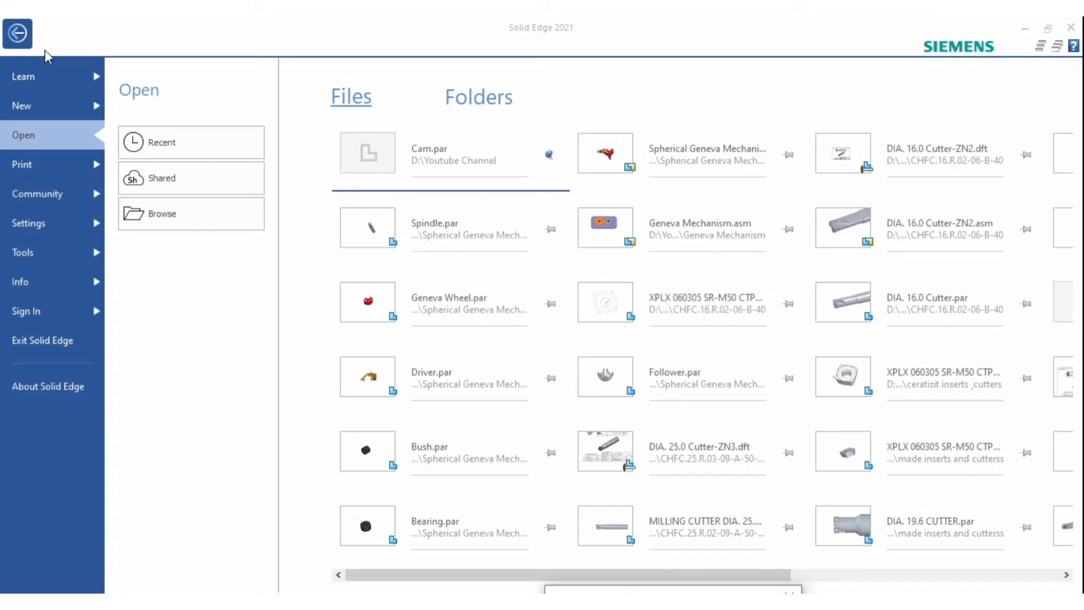
Create a new assembly and place Spindle.par as its first part
click(38, 109)
click(347, 454)
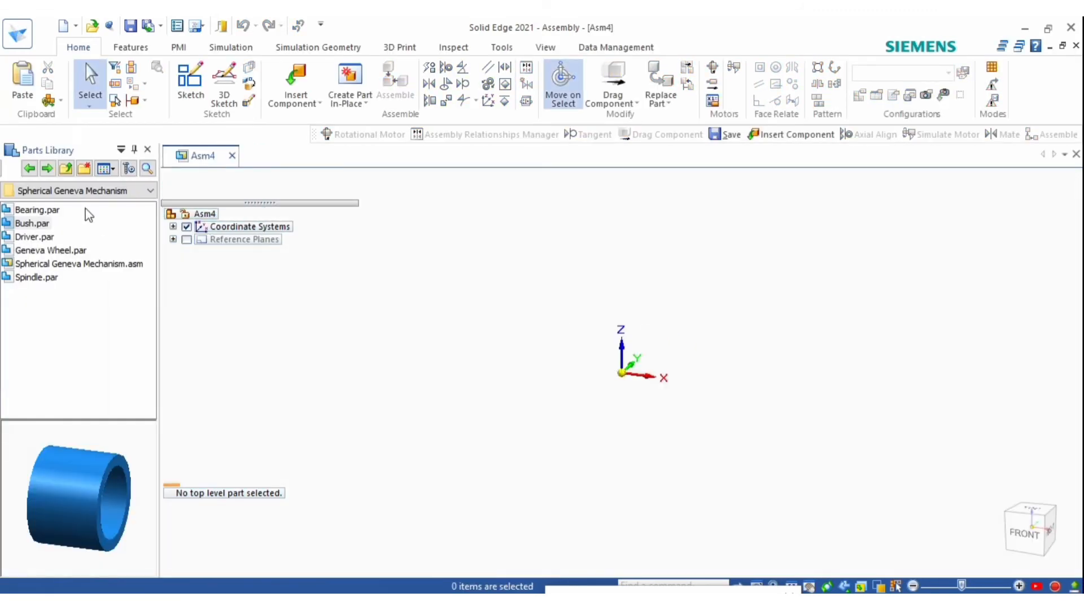
double_click(37, 277)
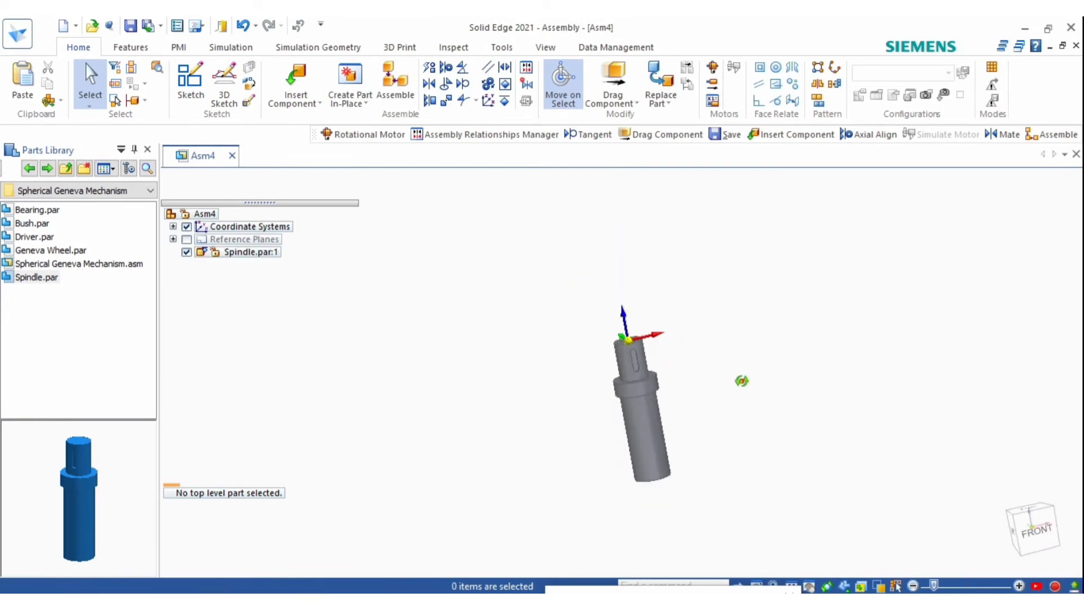
Insert Bearing.par into the assembly and align its axis with the spindle's axis
click(34, 250)
click(30, 224)
click(33, 212)
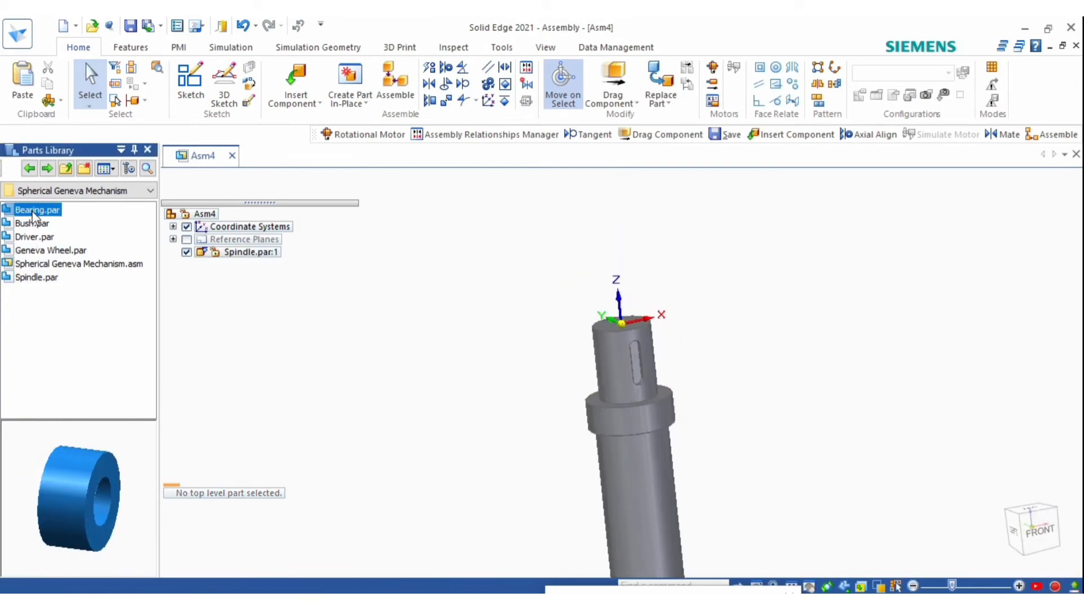
double_click(33, 212)
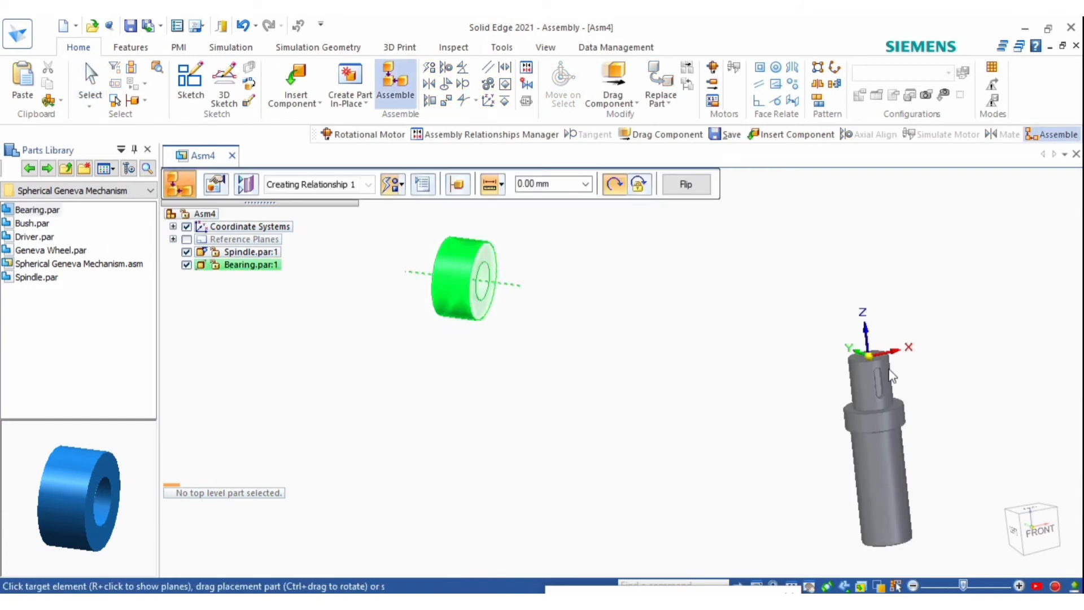
click(852, 395)
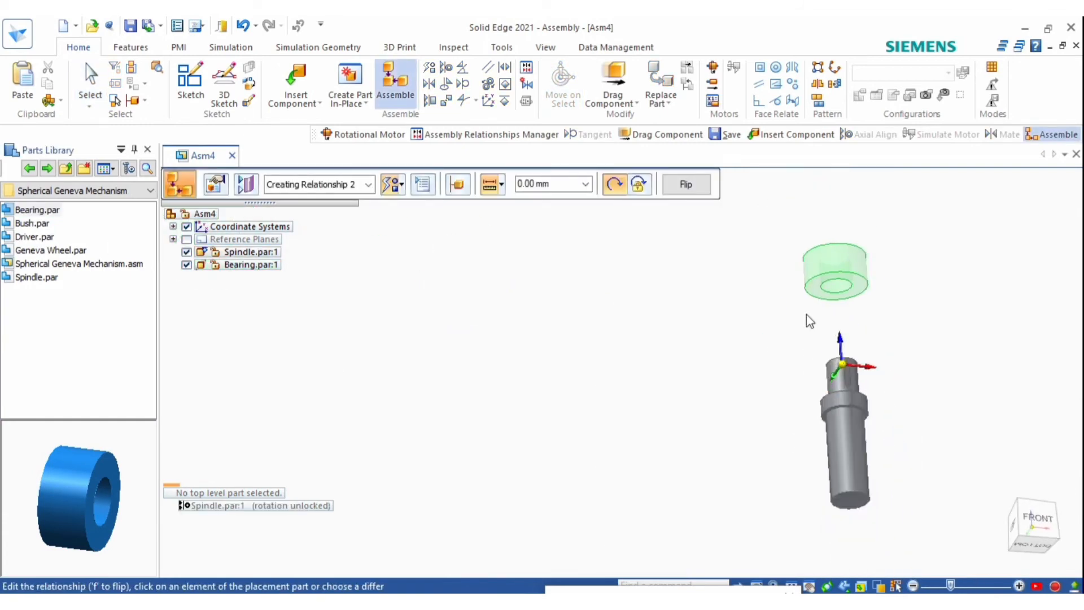
Mate the bearing's upper flat face with the underside of the spindle's collar at 0 mm offset
scroll(797, 291, up, 3)
middle_drag(839, 264, 895, 394)
click(822, 268)
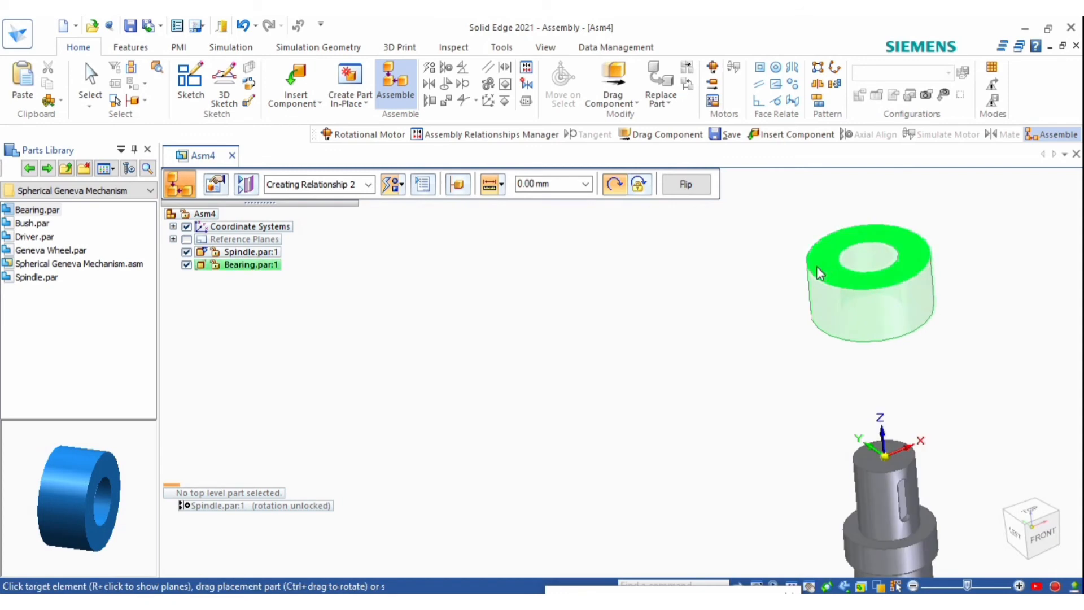
scroll(842, 458, up, 5)
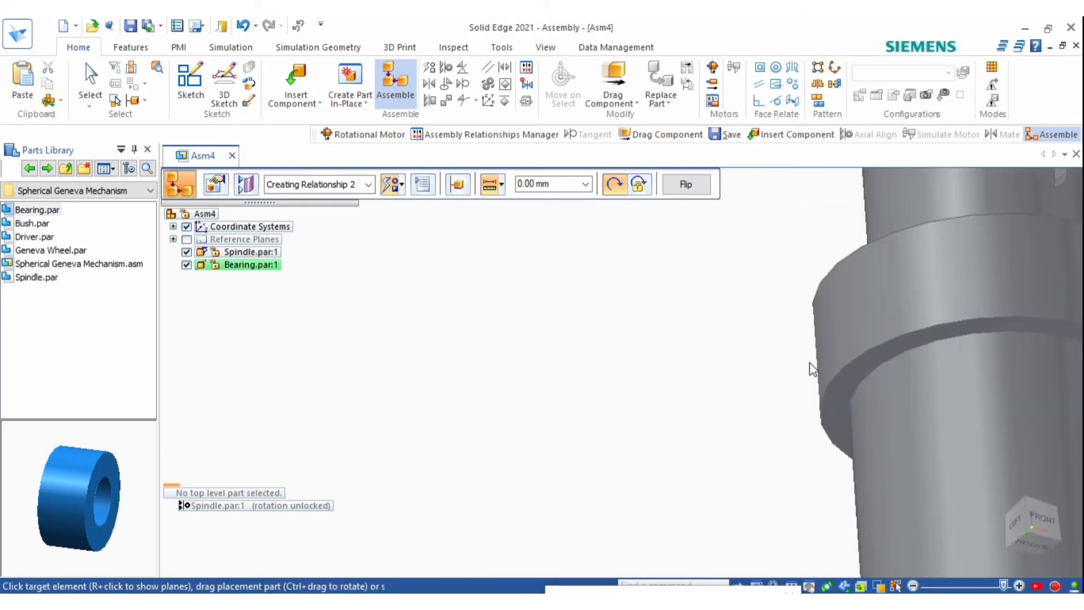
click(829, 395)
scroll(721, 436, down, 5)
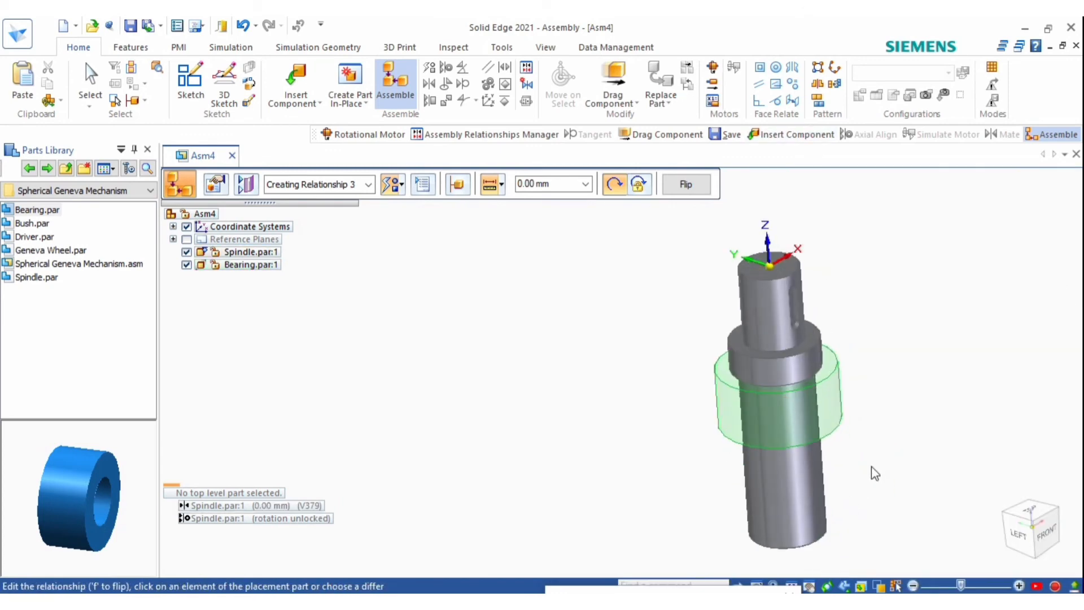
key(Escape)
Insert Driver.par into the assembly and align its bore axis with the spindle's axis
scroll(694, 457, down, 3)
scroll(822, 340, up, 5)
middle_drag(687, 375, 617, 386)
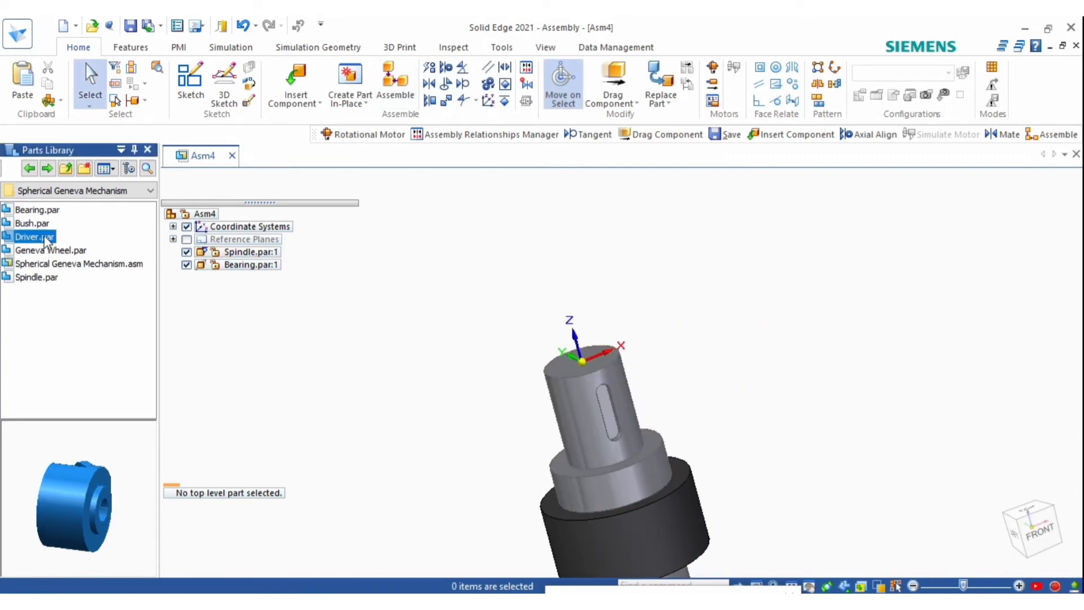
drag(48, 240, 645, 399)
scroll(610, 336, up, 5)
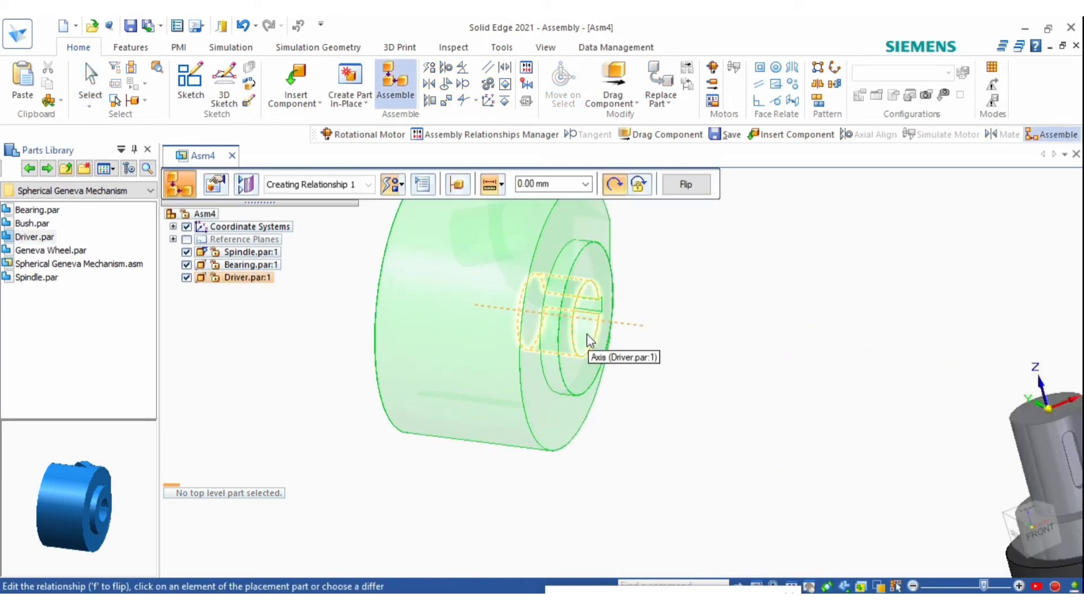
click(587, 333)
scroll(638, 350, down, 3)
scroll(788, 392, up, 4)
click(795, 402)
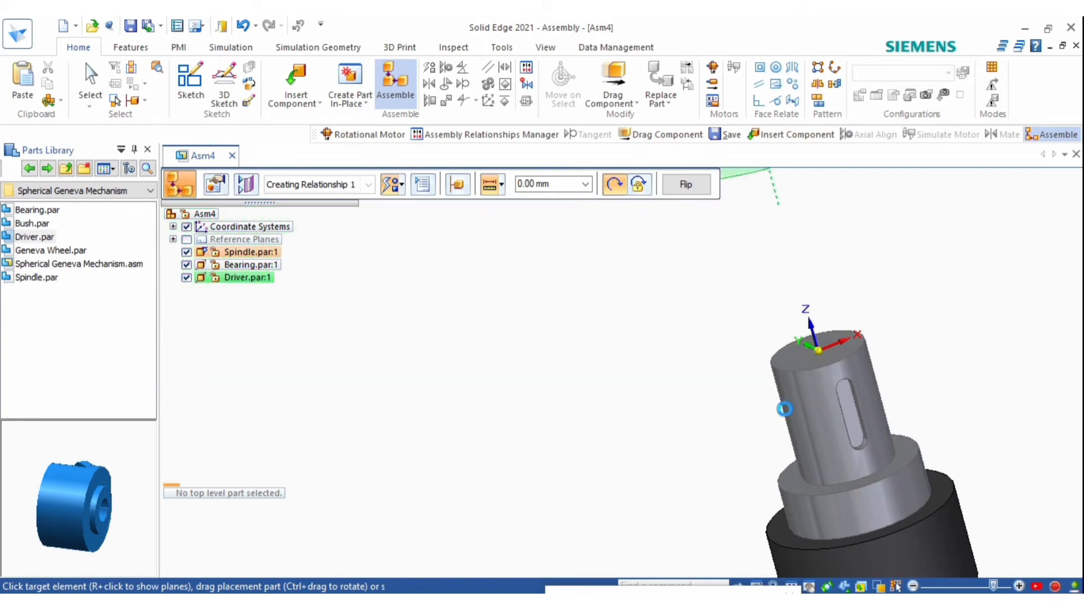
Relate the flat keyway face in the driver's bore to the floor of the spindle's keyway at 0 mm offset
scroll(768, 372, down, 2)
middle_drag(749, 345, 912, 235)
scroll(849, 221, up, 5)
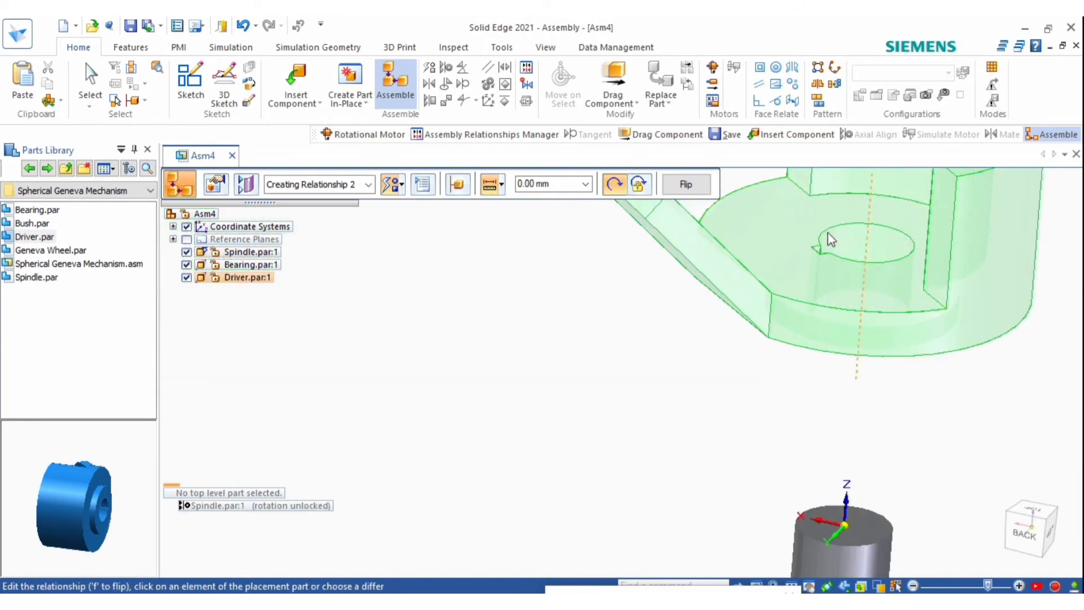
click(808, 269)
scroll(809, 269, down, 3)
middle_drag(808, 269, 954, 515)
scroll(724, 431, up, 3)
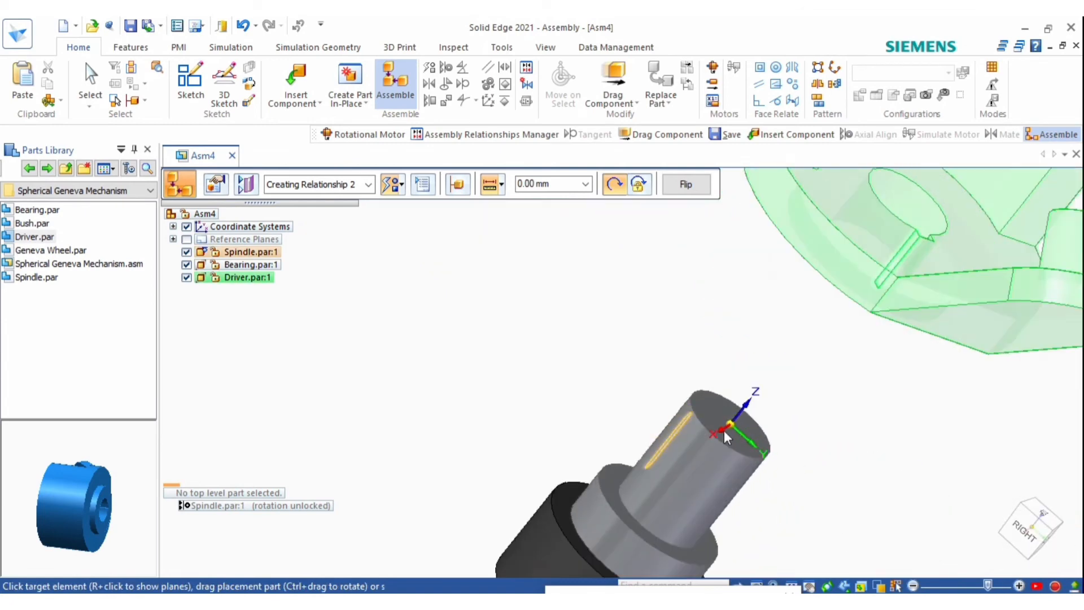
middle_drag(724, 430, 667, 463)
click(679, 459)
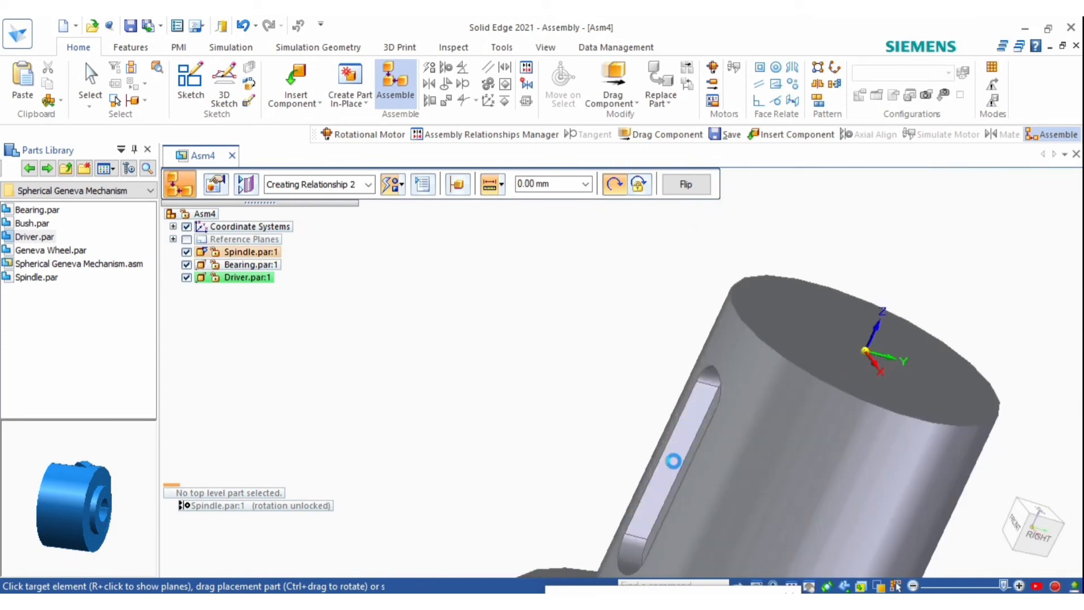
scroll(673, 459, down, 3)
scroll(742, 321, up, 3)
middle_drag(742, 321, 720, 390)
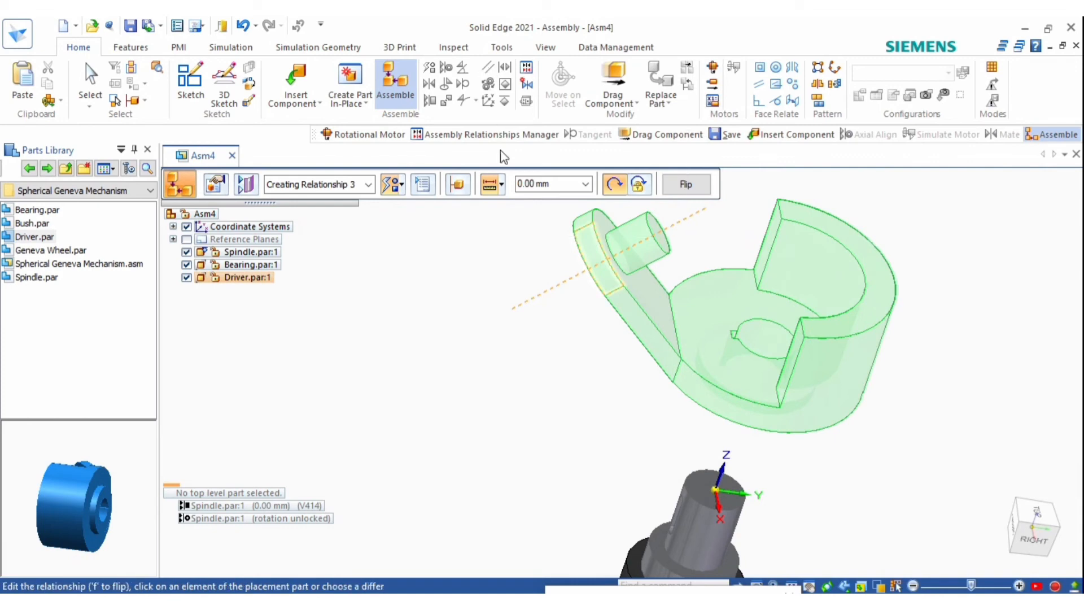
key(Escape)
Add a Parallel relationship between an edge of the driver's keyway and an edge of the spindle's keyway
click(490, 70)
scroll(723, 330, up, 5)
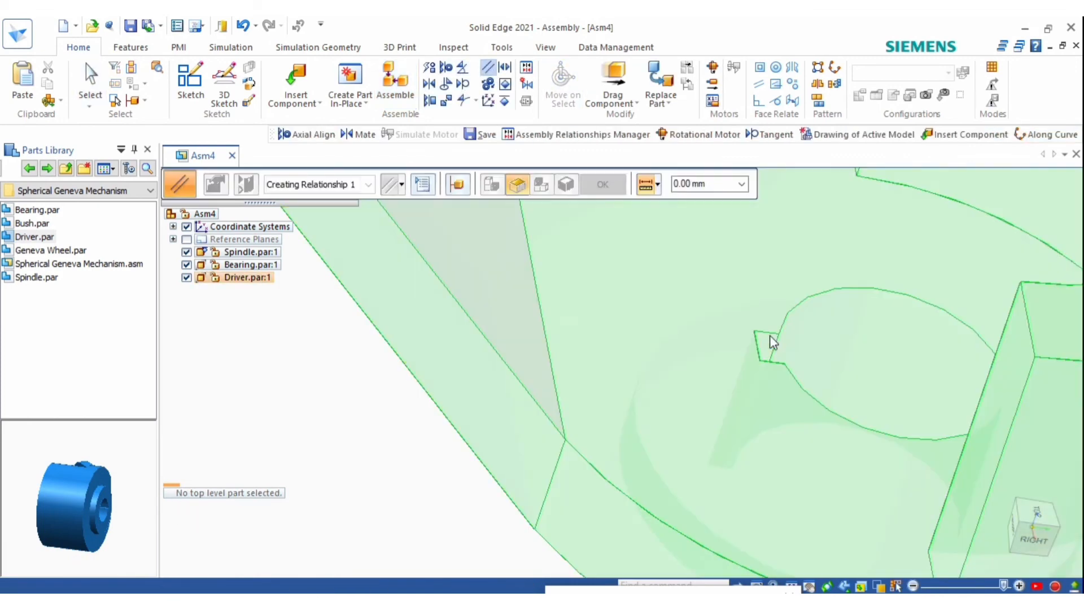
click(770, 336)
scroll(746, 341, down, 6)
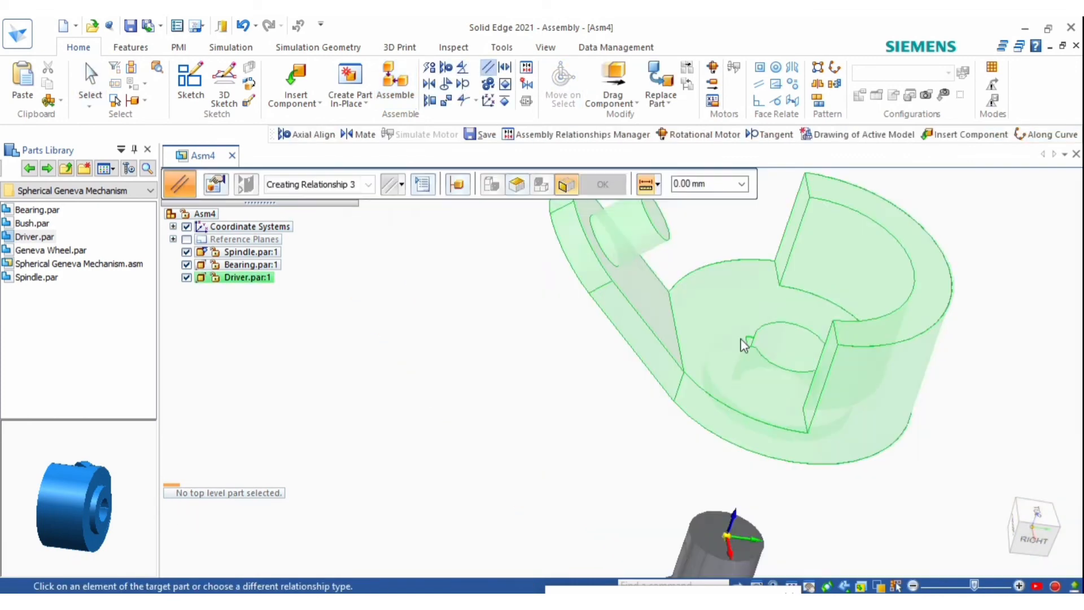
middle_drag(797, 444, 837, 442)
scroll(665, 472, up, 3)
scroll(665, 472, up, 5)
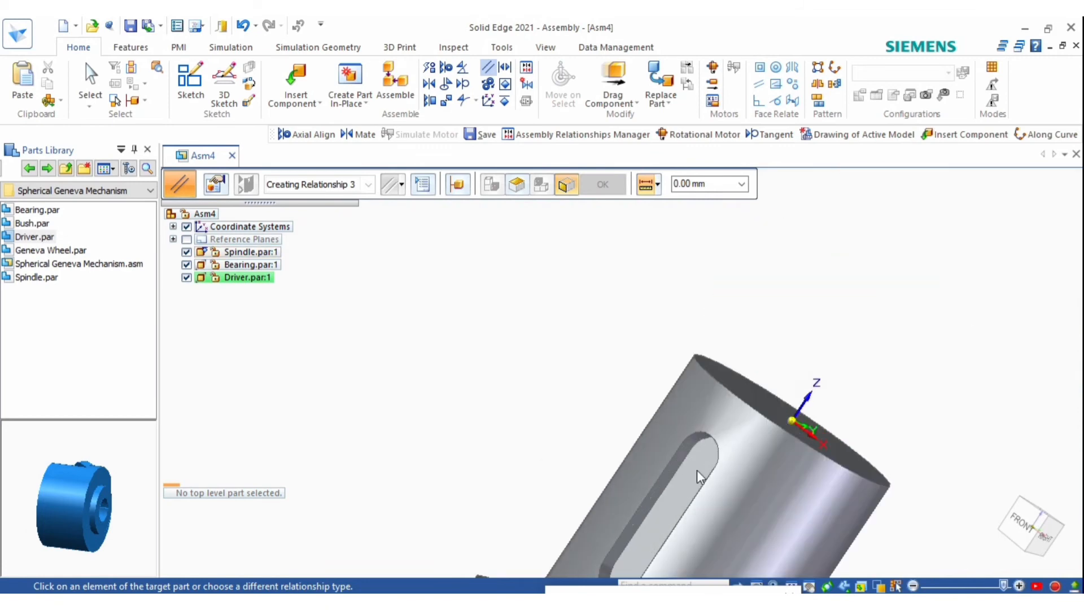
click(661, 410)
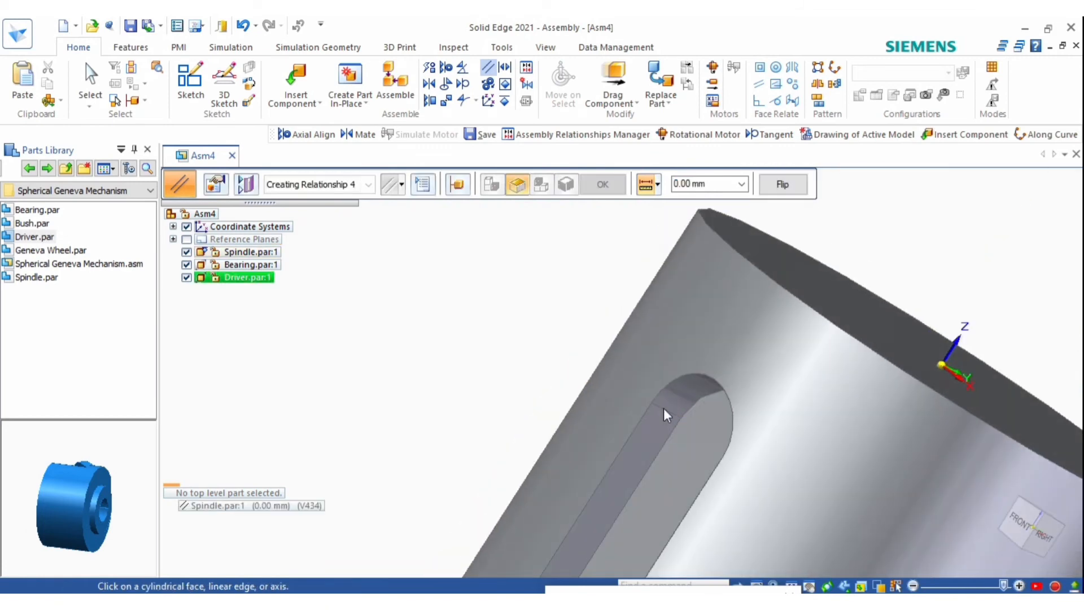
scroll(660, 399, down, 3)
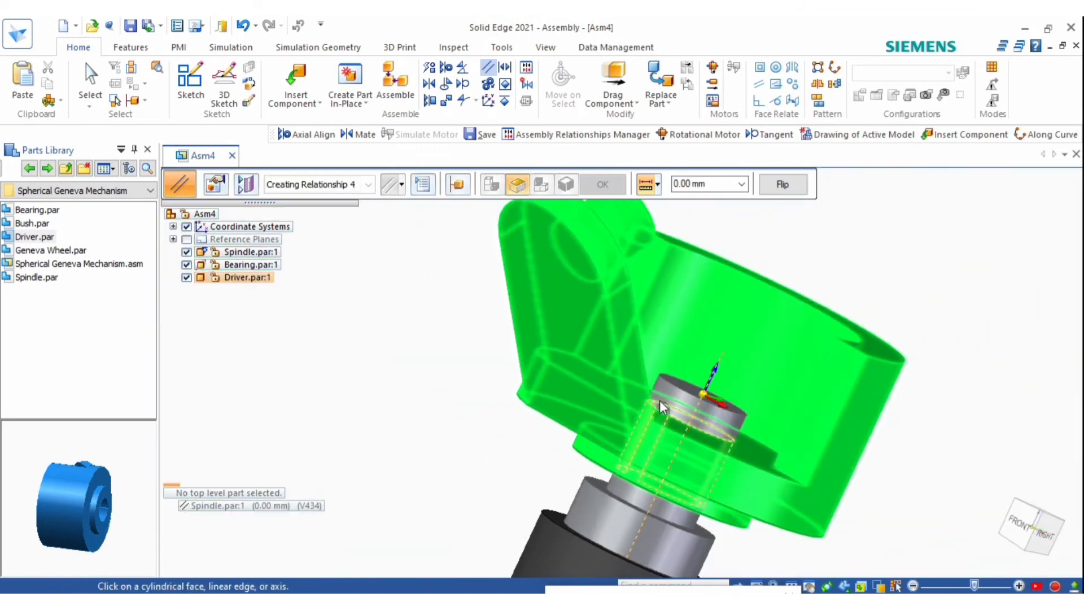
middle_drag(660, 399, 622, 440)
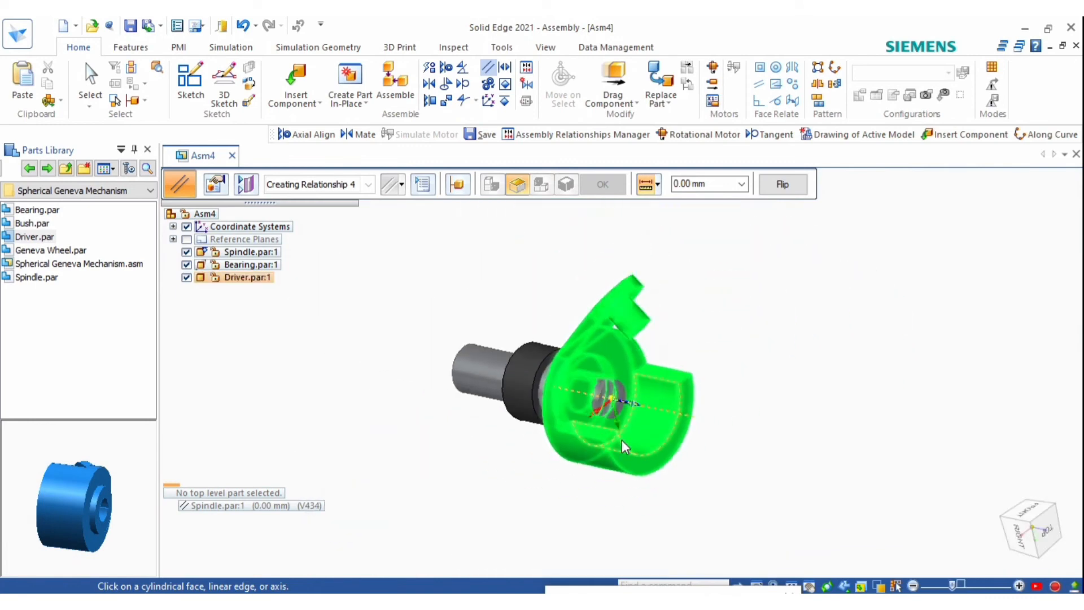
click(619, 435)
middle_drag(589, 391, 525, 364)
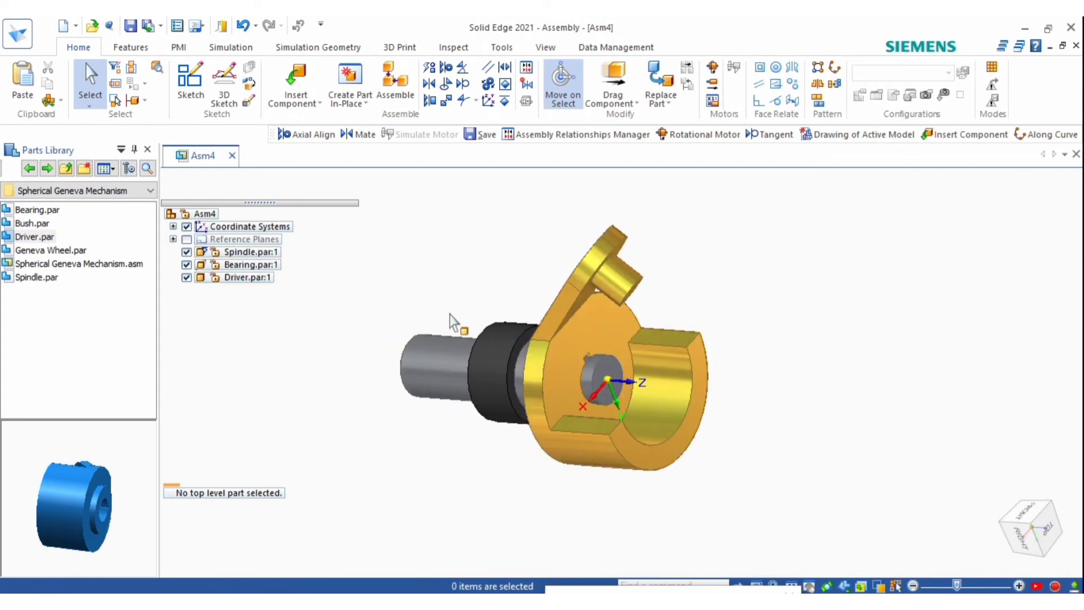
Insert Bush.par into the assembly and align its axis with the axis of the pin on the driver's arm
click(33, 223)
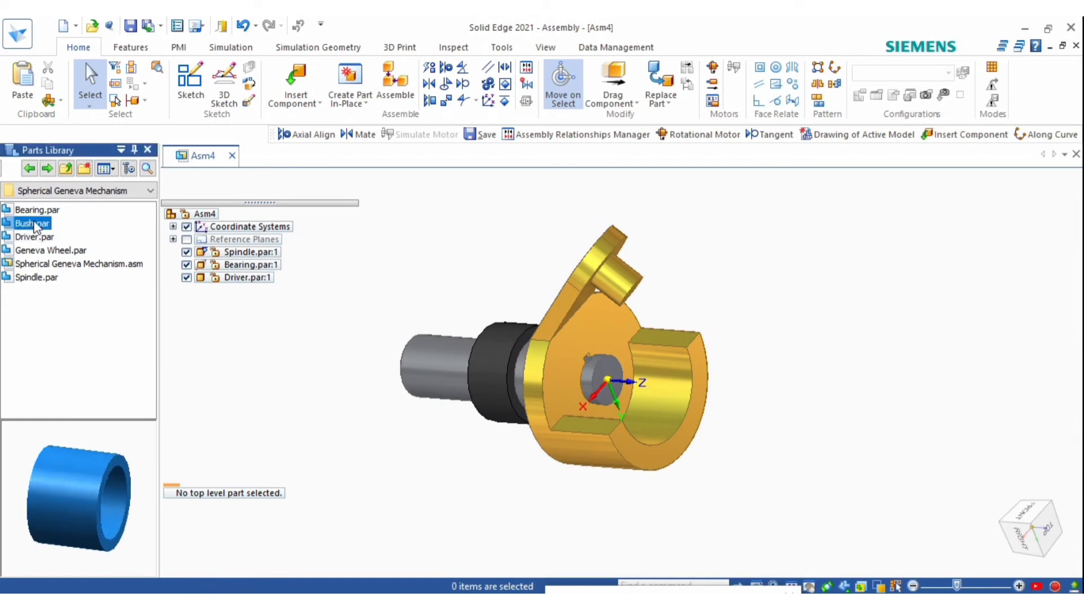
click(61, 227)
drag(33, 223, 411, 322)
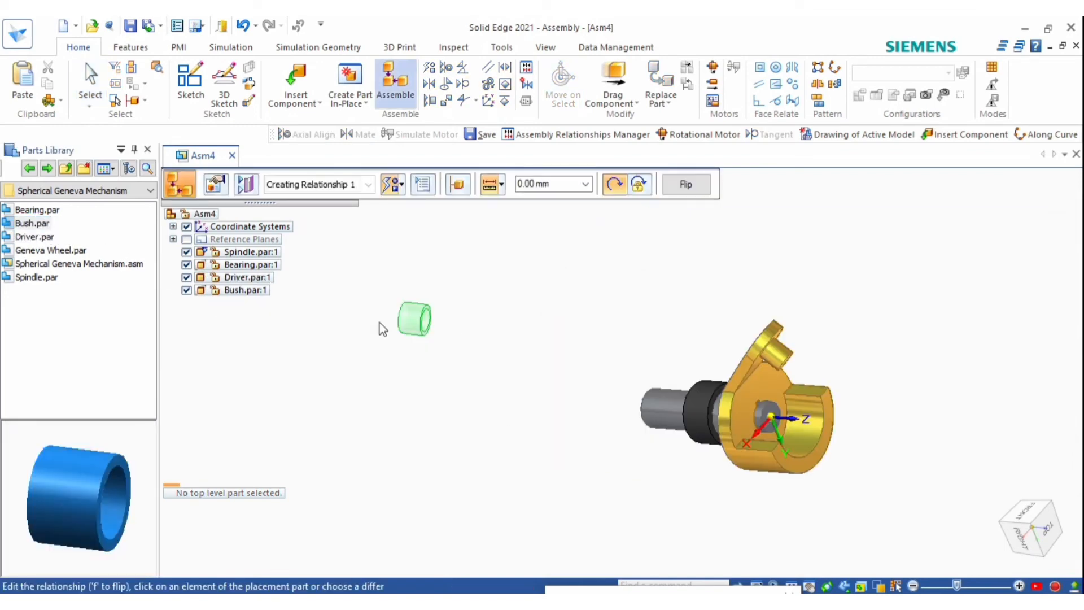
click(417, 326)
scroll(887, 373, up, 4)
click(860, 357)
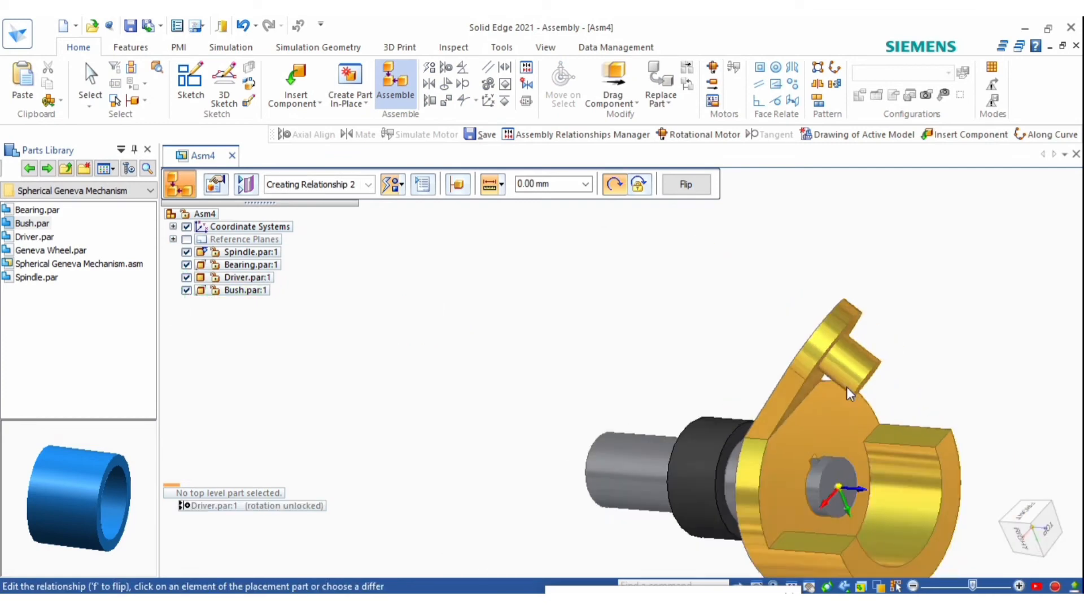
Try to relate the bush's end face to the flat face around the driver's pin at 0 mm offset using Assemble
scroll(846, 386, down, 5)
scroll(697, 261, up, 2)
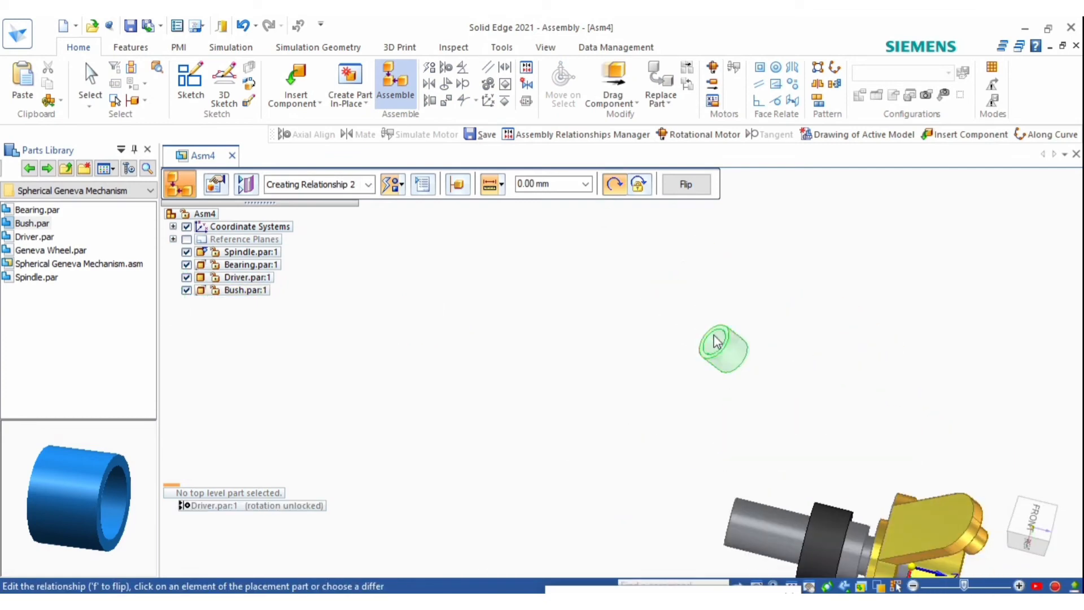
scroll(728, 324, up, 3)
click(734, 317)
scroll(642, 333, down, 3)
middle_drag(706, 487, 704, 360)
scroll(738, 419, up, 3)
click(814, 458)
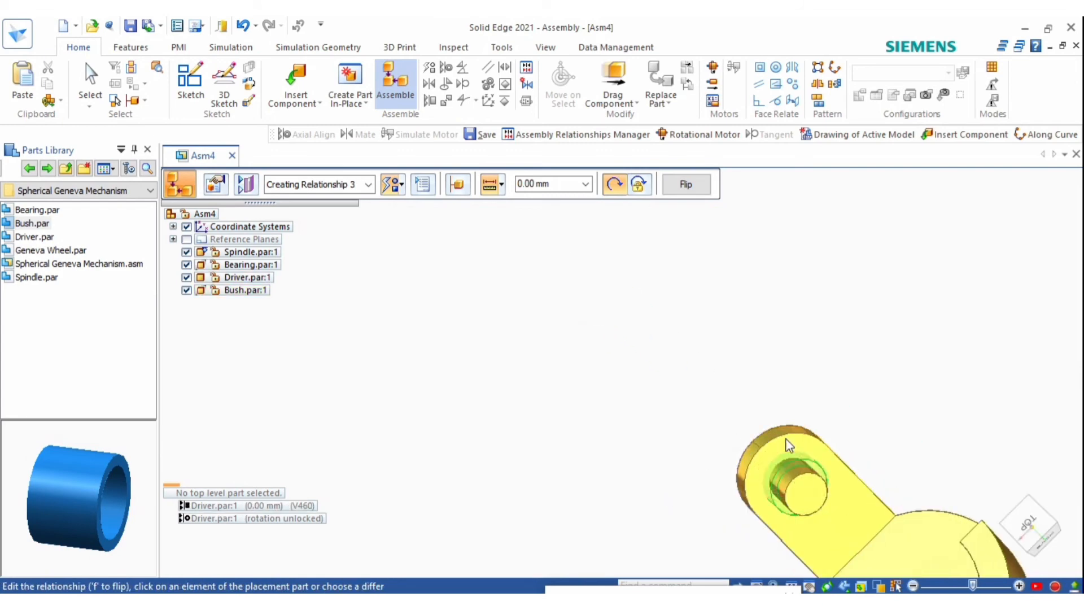
middle_drag(786, 440, 914, 496)
key(ctrl+z)
Mate the bush's end face with the flat inner face of the driver's arm at 0 mm offset
scroll(794, 454, down, 3)
middle_drag(672, 432, 542, 384)
click(429, 84)
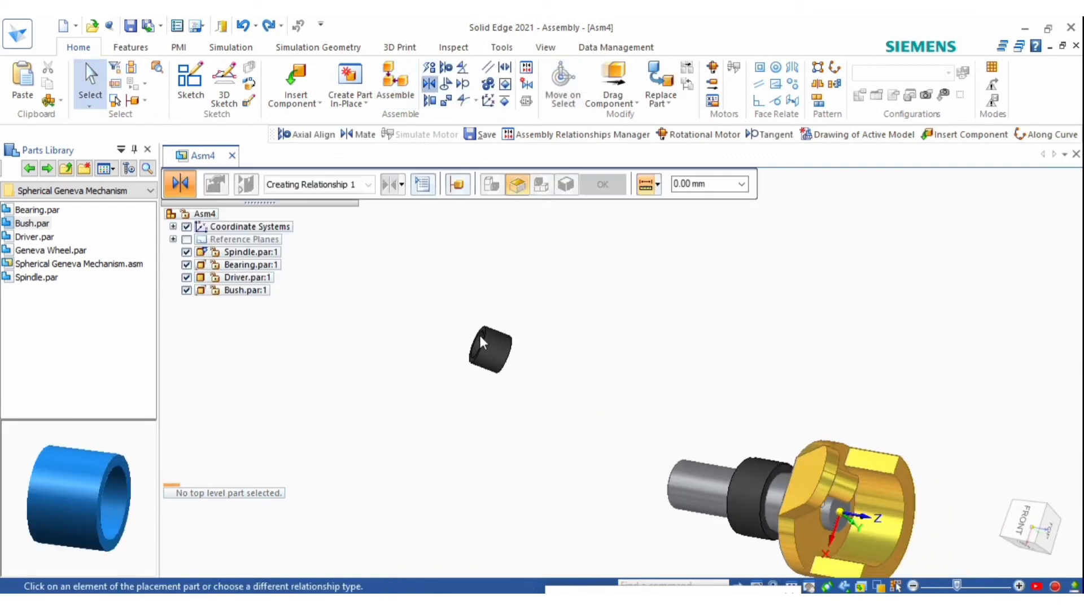
click(496, 342)
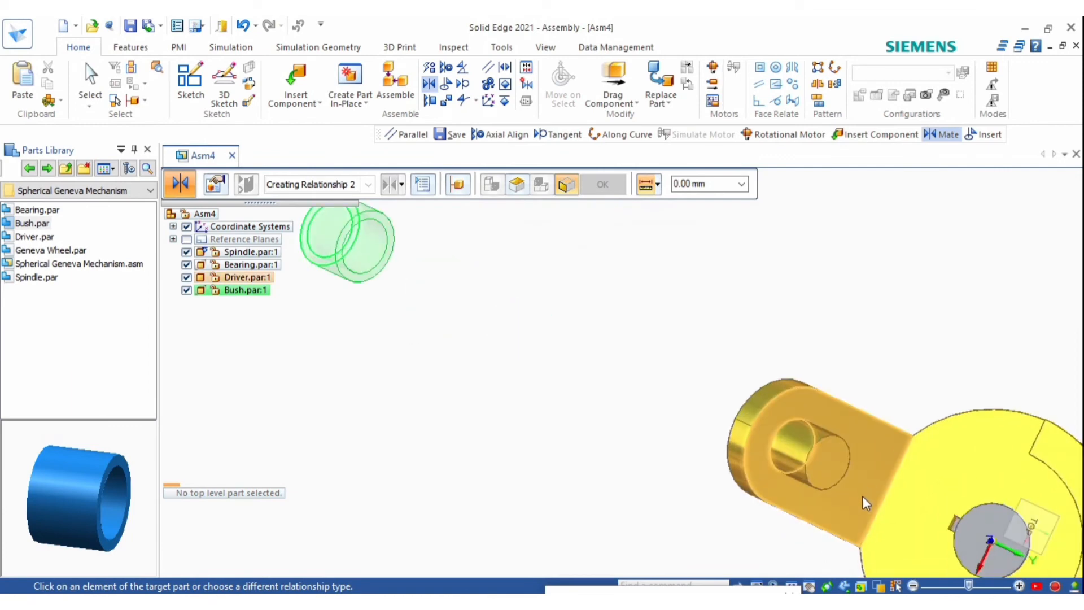
click(863, 496)
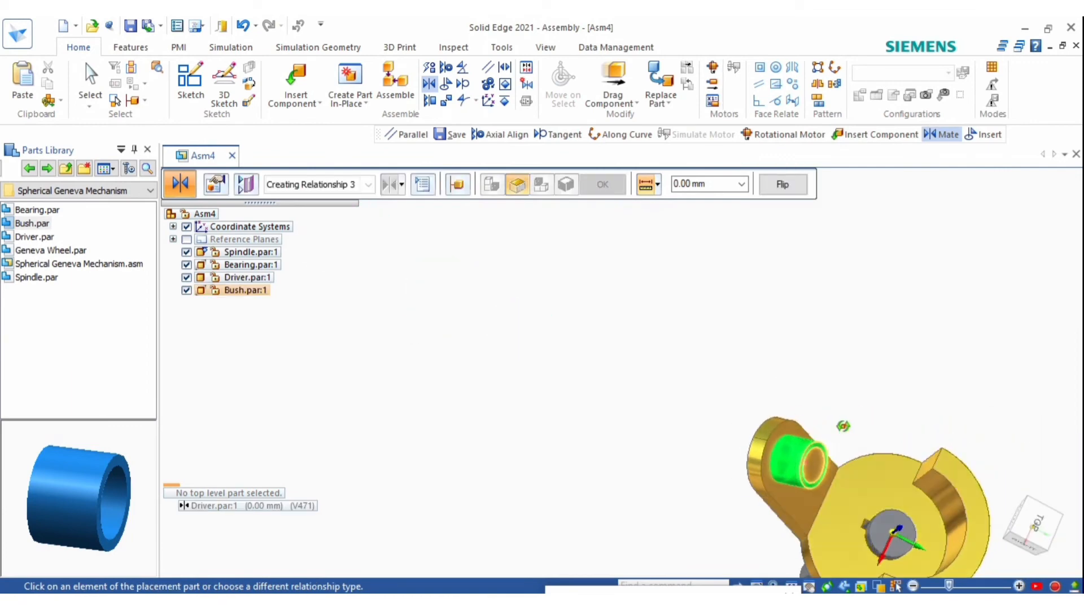
key(Escape)
middle_drag(844, 425, 615, 390)
scroll(801, 467, up, 8)
scroll(615, 384, down, 8)
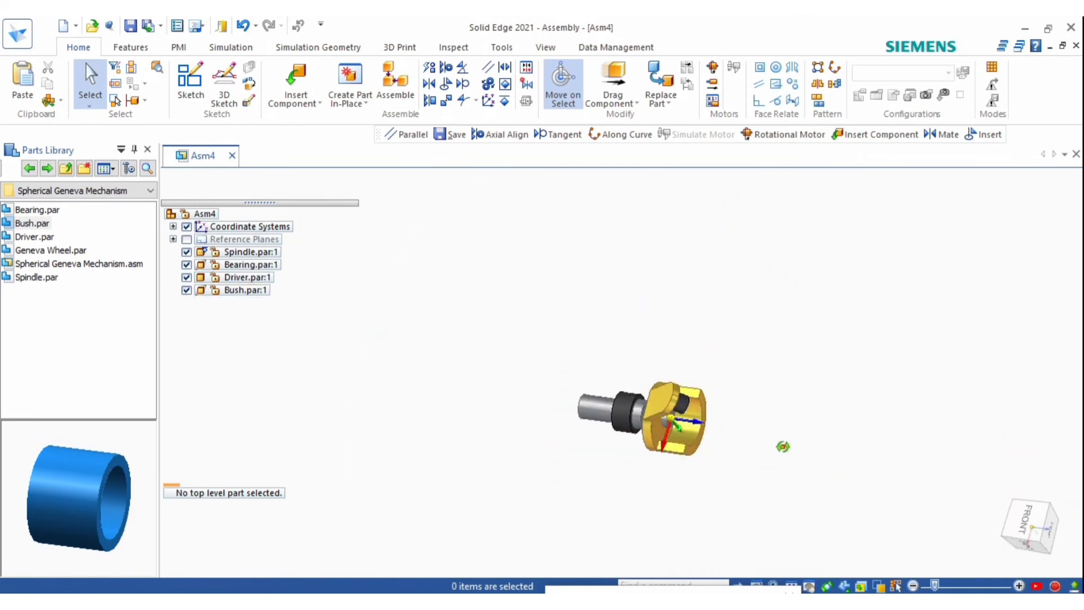
scroll(697, 433, up, 4)
middle_drag(649, 411, 590, 367)
scroll(600, 392, down, 3)
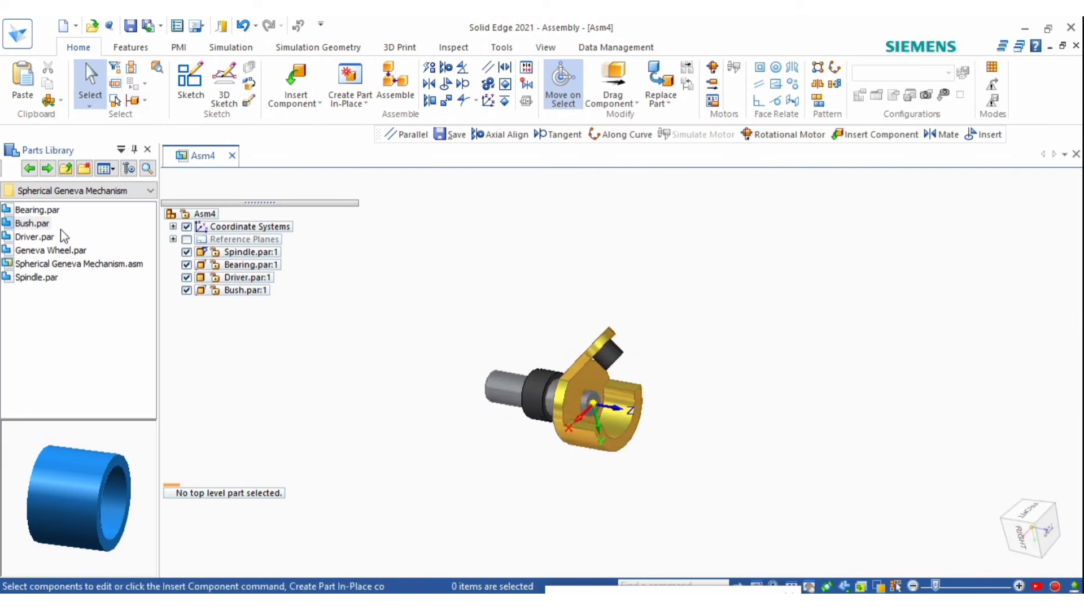
Insert a second copy of Spindle.par into the assembly without adding any relationship
click(36, 278)
drag(38, 277, 518, 395)
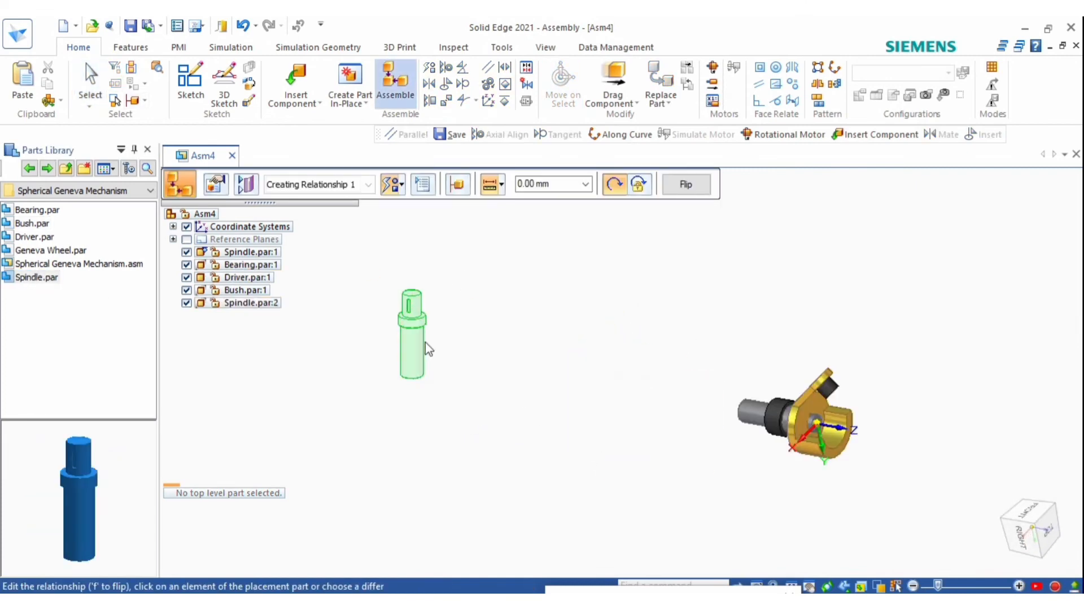
click(1038, 508)
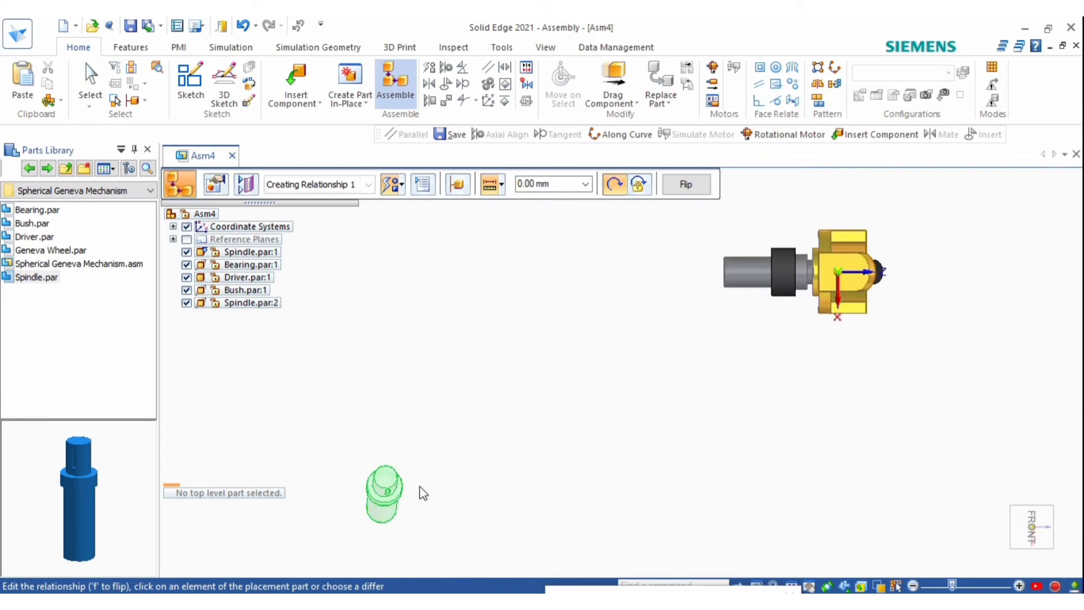
key(Escape)
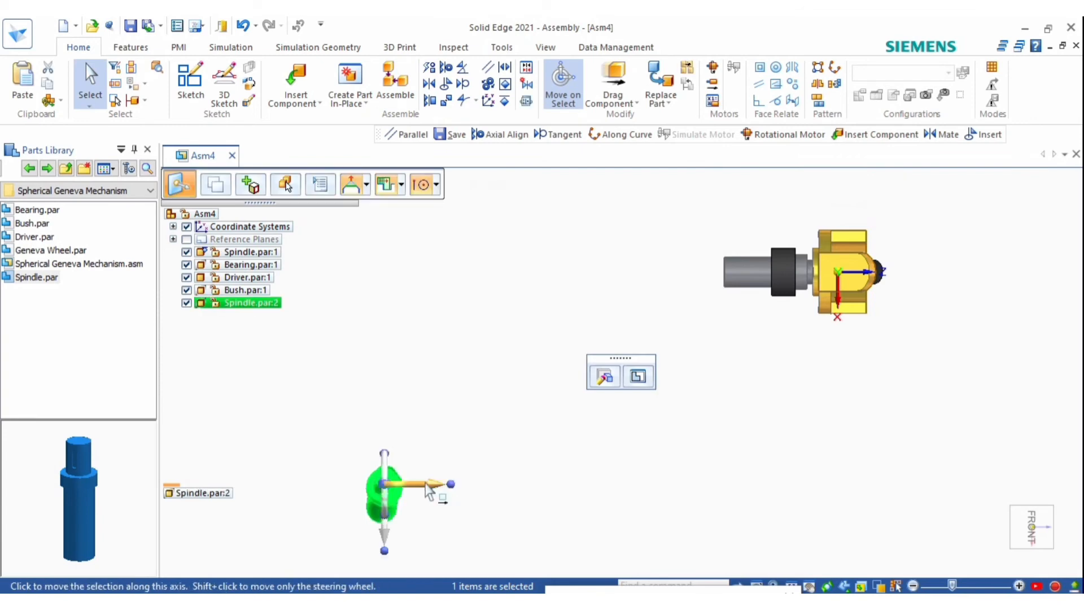
Move the second spindle about 478 mm along the Z axis and along X until it is level with the driver
click(429, 487)
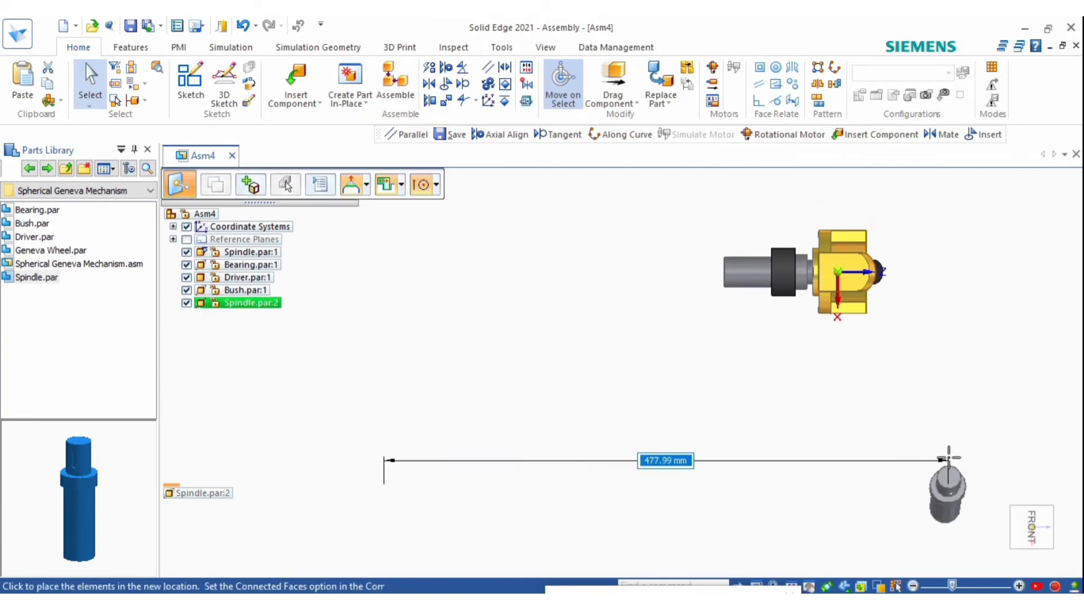
click(949, 457)
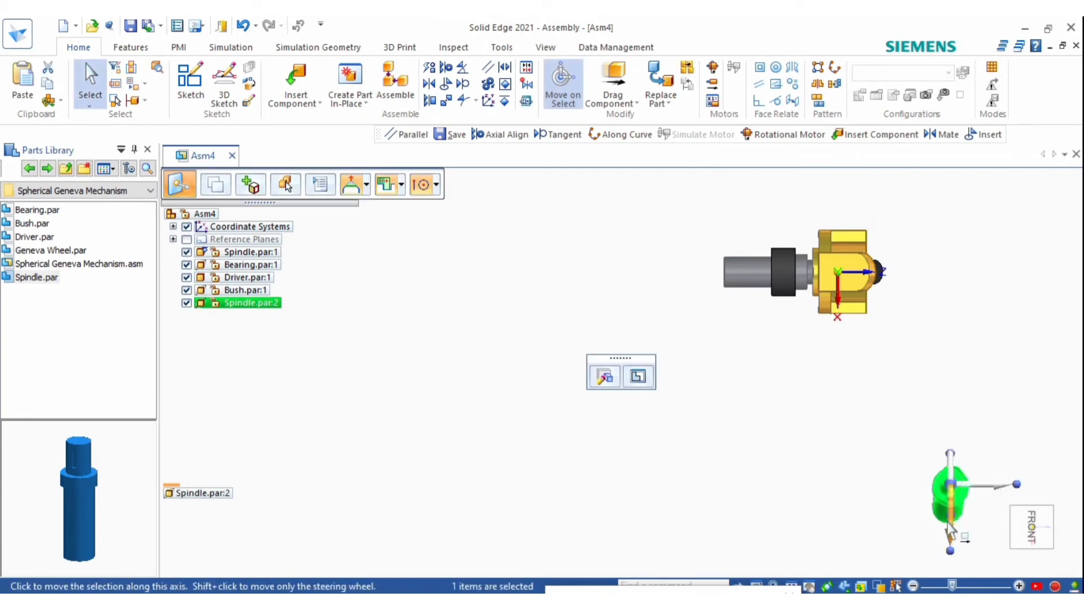
click(950, 531)
click(936, 265)
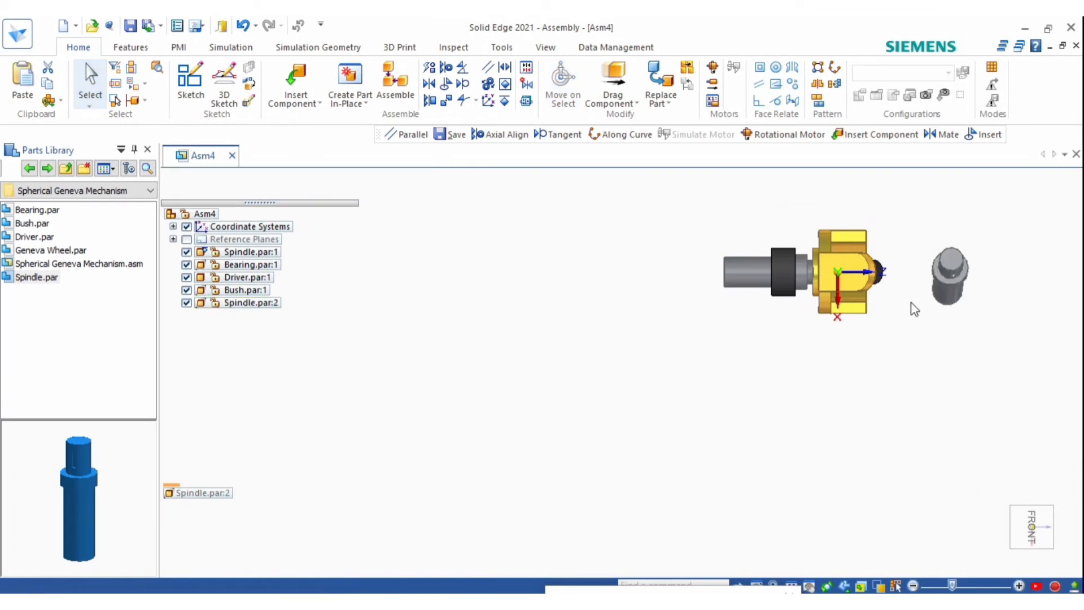
Move the second spindle along the Y axis until its keyed end is at the height of the first spindle
middle_drag(913, 307, 1052, 446)
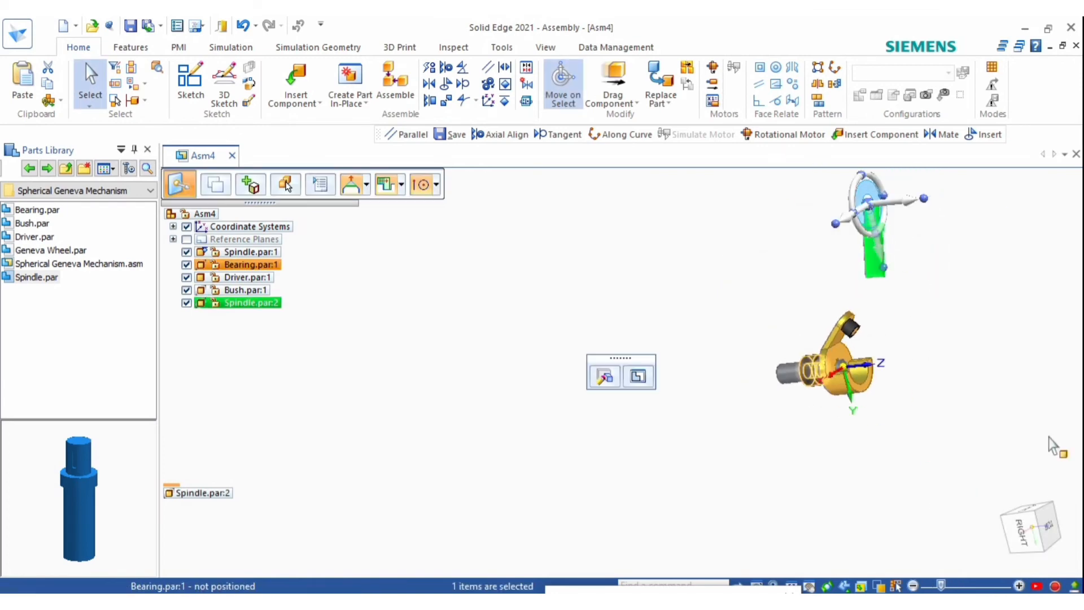
click(1028, 537)
click(749, 231)
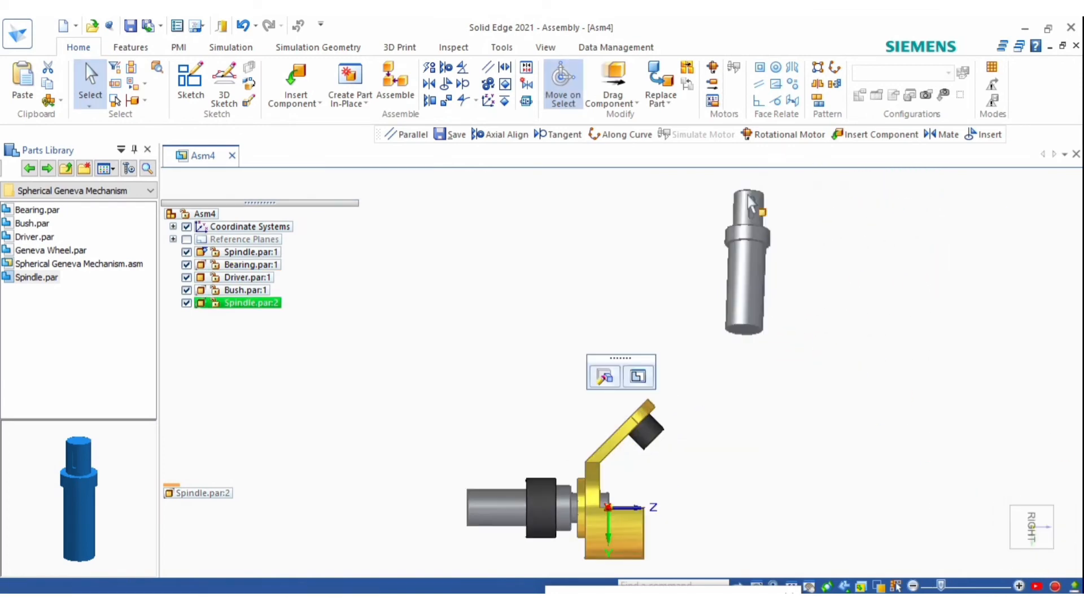
click(761, 495)
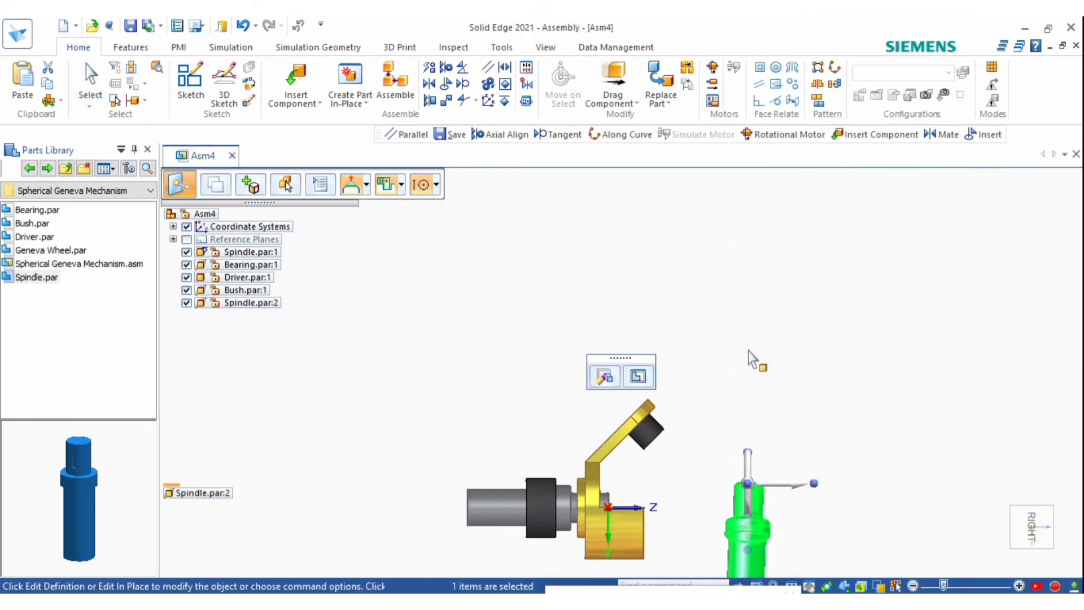
Insert a second copy of Bearing.par and align its axis with the second spindle's axis
middle_drag(753, 358, 643, 415)
scroll(467, 296, down, 2)
scroll(520, 346, up, 4)
middle_drag(521, 350, 475, 340)
click(35, 210)
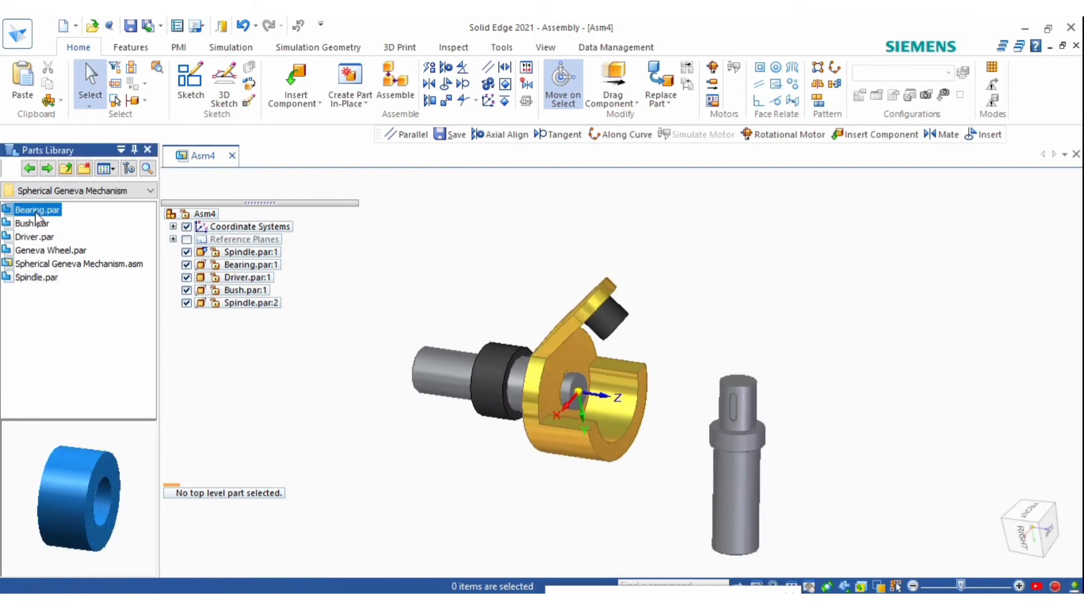
drag(35, 211, 395, 283)
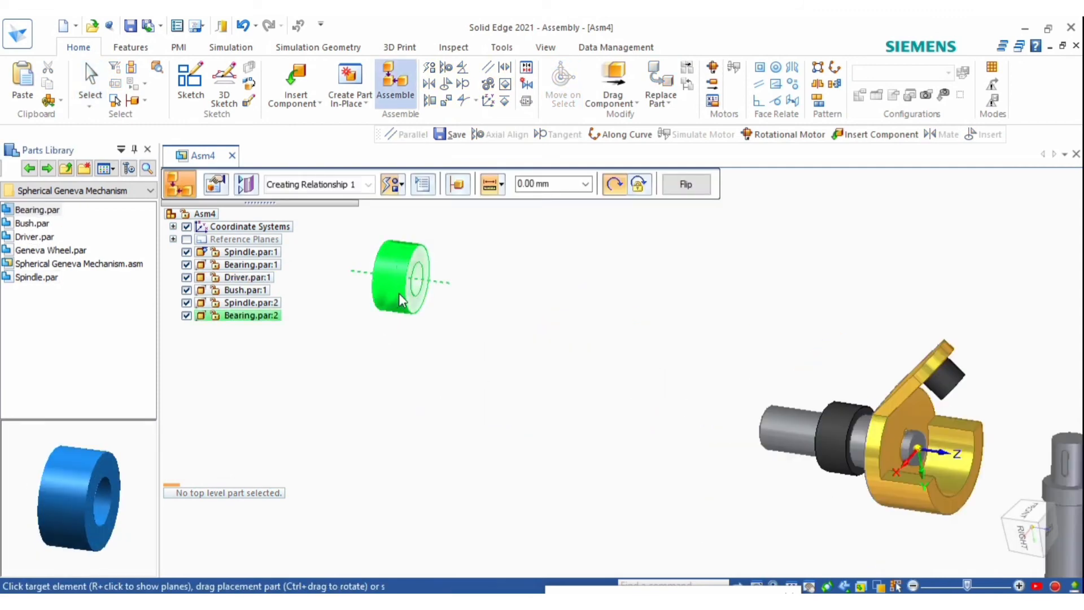
scroll(399, 293, down, 3)
scroll(703, 359, up, 4)
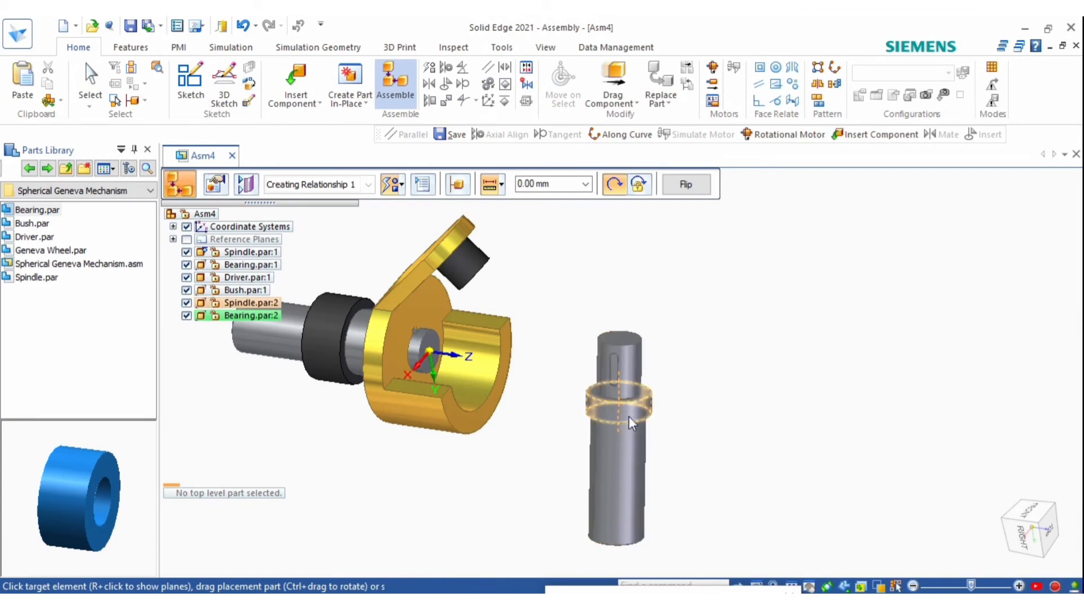
scroll(628, 415, up, 2)
click(631, 417)
scroll(627, 390, down, 4)
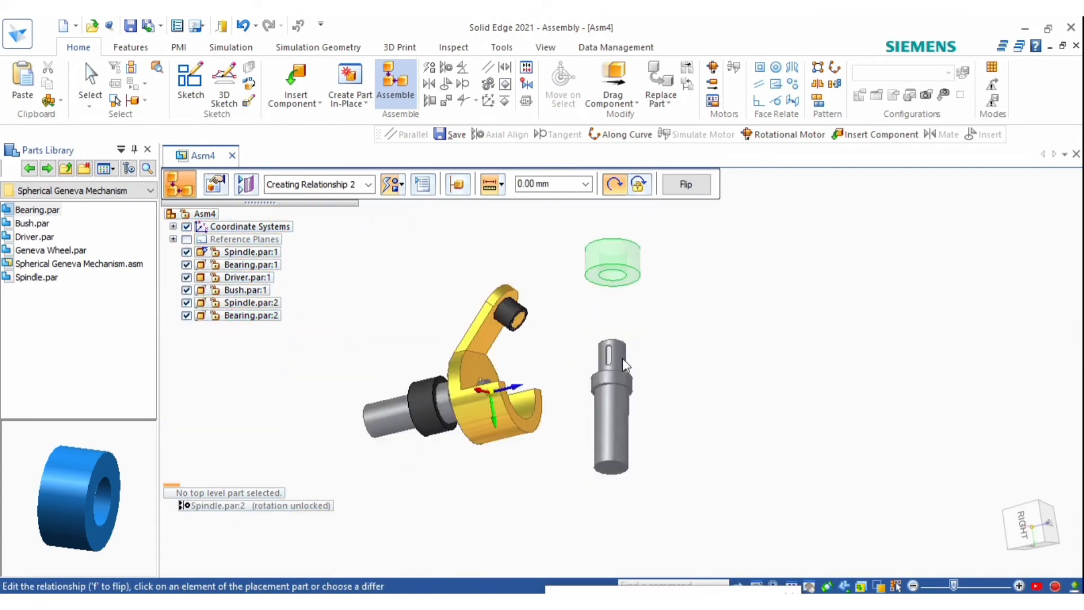
scroll(607, 249, up, 3)
middle_drag(606, 286, 609, 289)
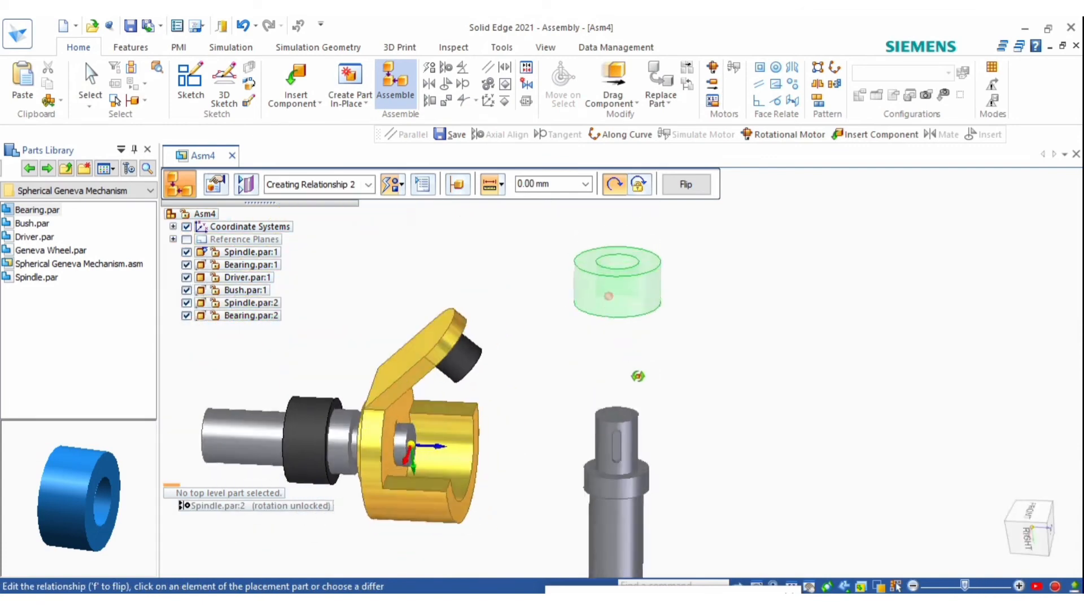
scroll(588, 283, up, 2)
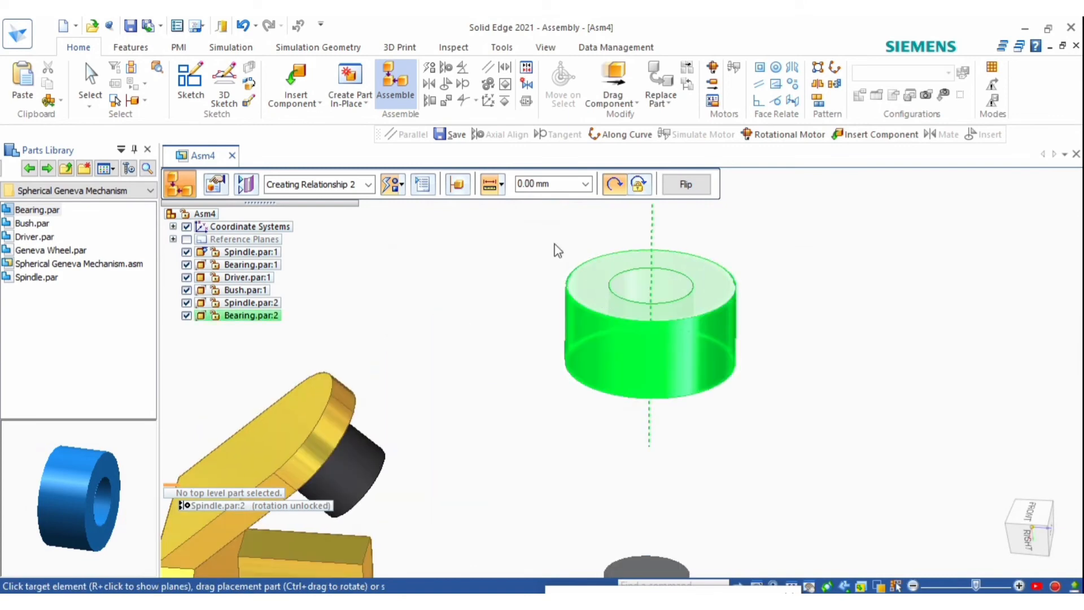
key(Escape)
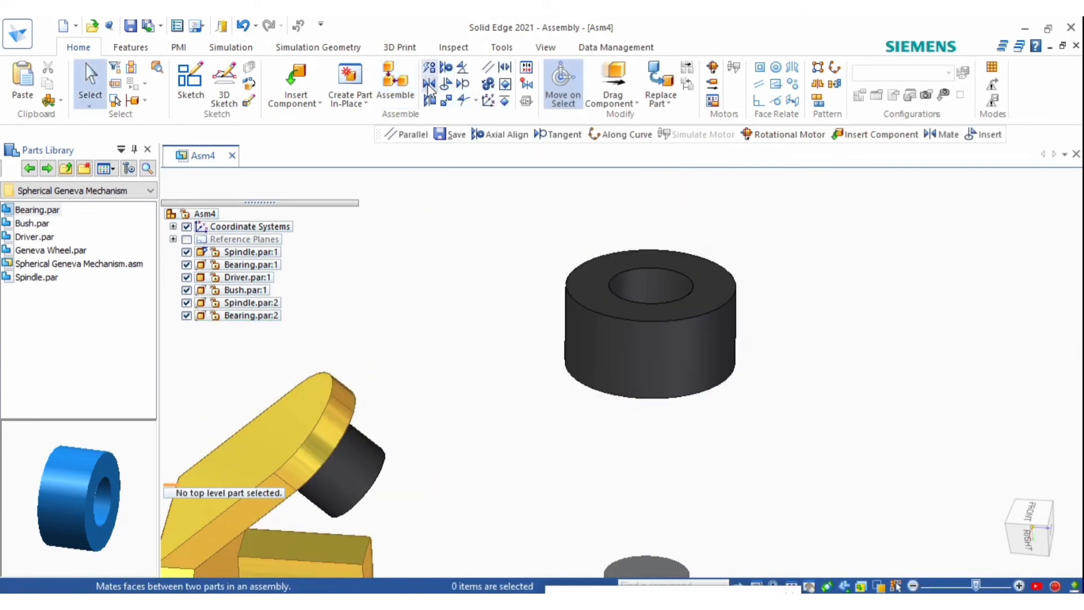
Mate the second bearing's upper flat face with the underside of the second spindle's collar at 0 mm offset
click(429, 83)
scroll(604, 286, up, 2)
click(597, 287)
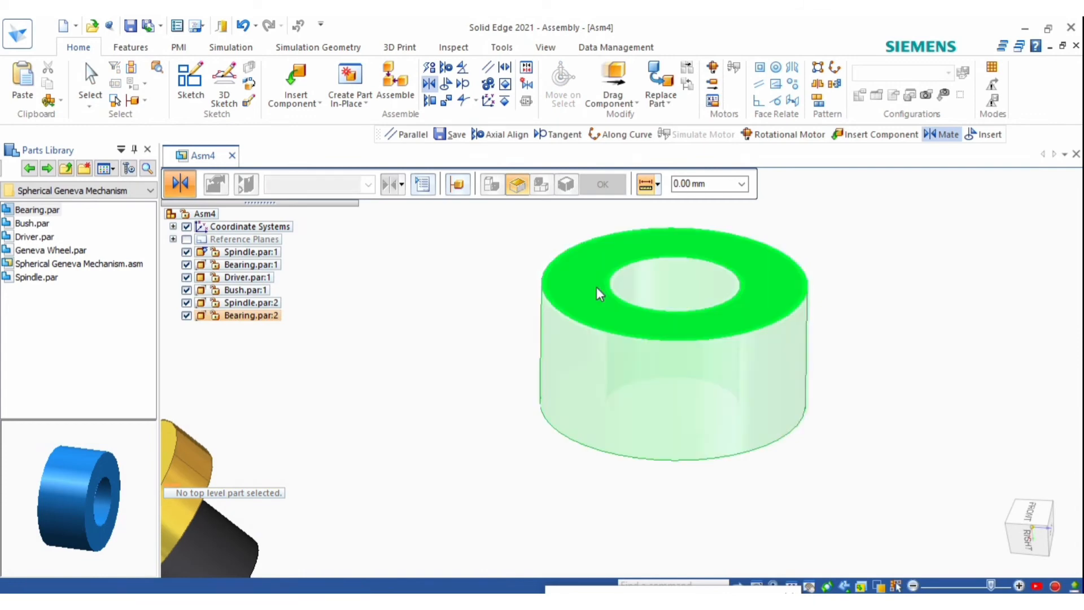
scroll(662, 326, down, 2)
scroll(675, 314, down, 3)
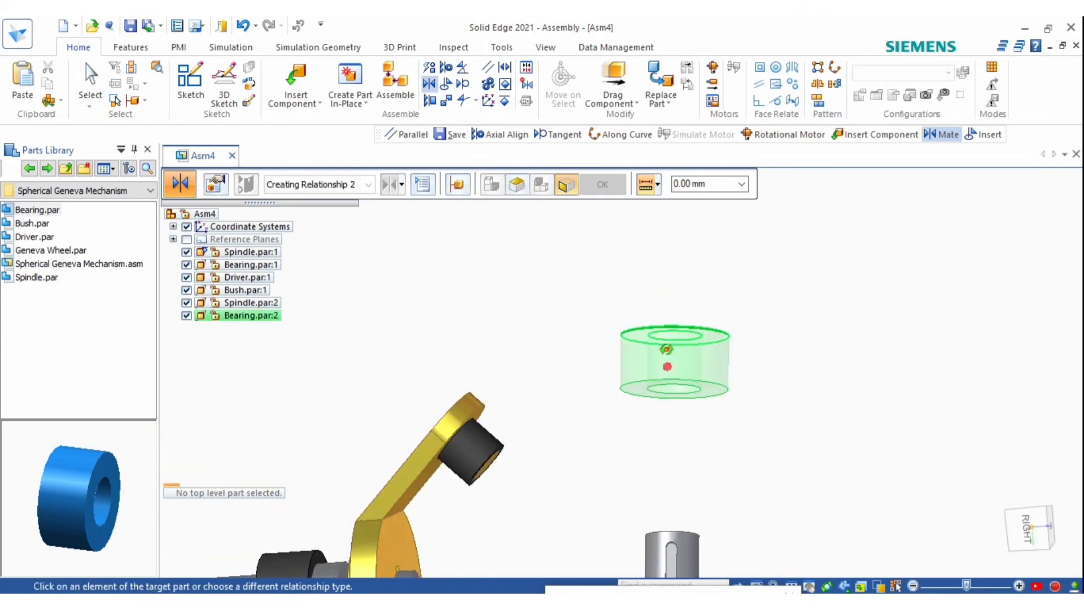
middle_drag(650, 277, 679, 332)
scroll(668, 521, up, 3)
click(665, 520)
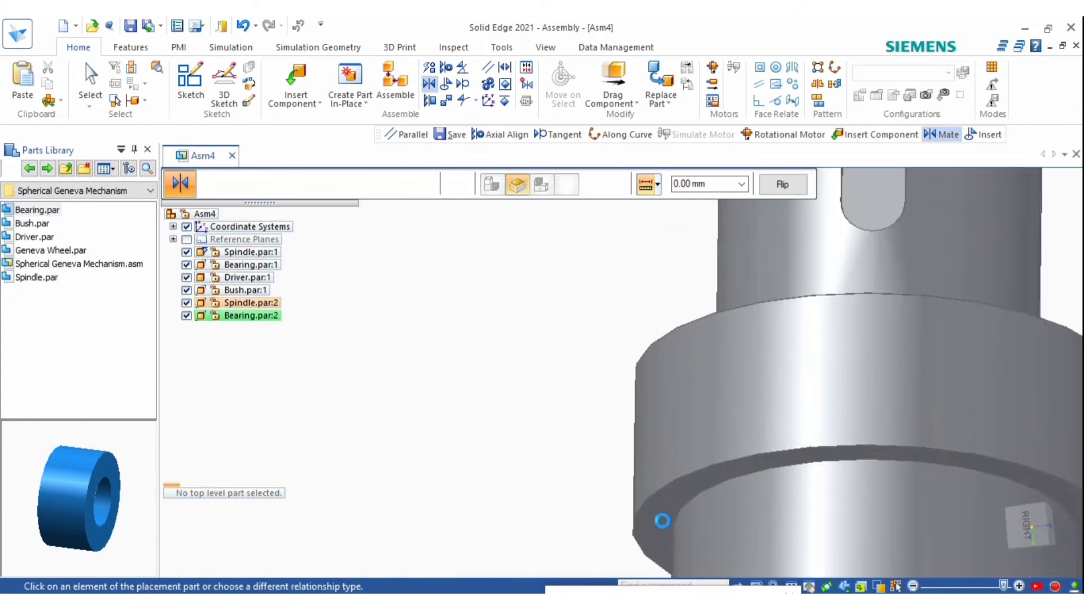
scroll(677, 484, down, 2)
scroll(677, 483, down, 2)
middle_drag(678, 484, 736, 453)
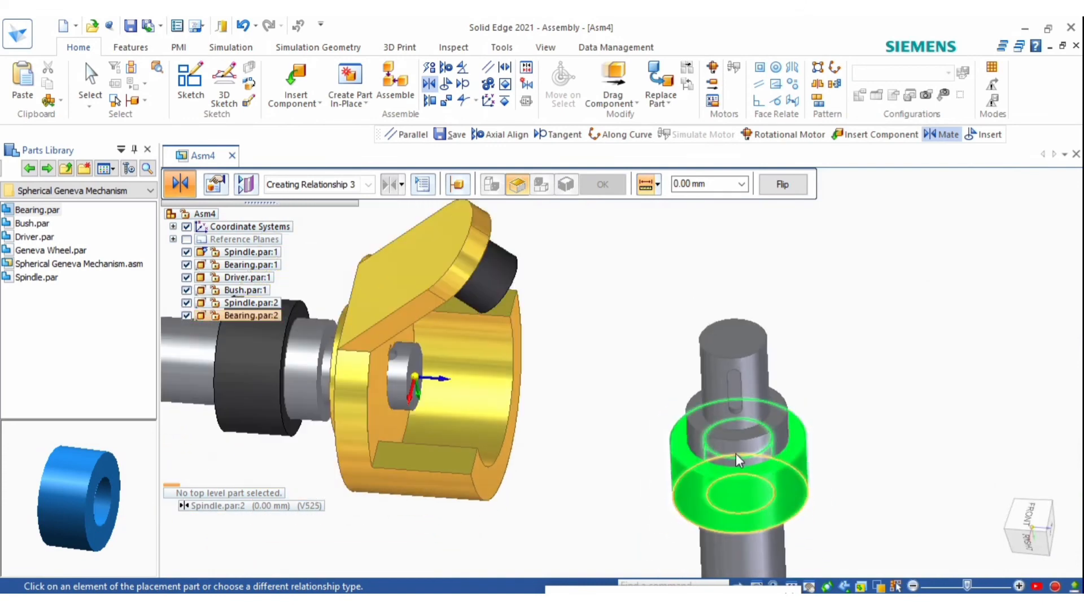
click(764, 415)
scroll(764, 415, down, 1)
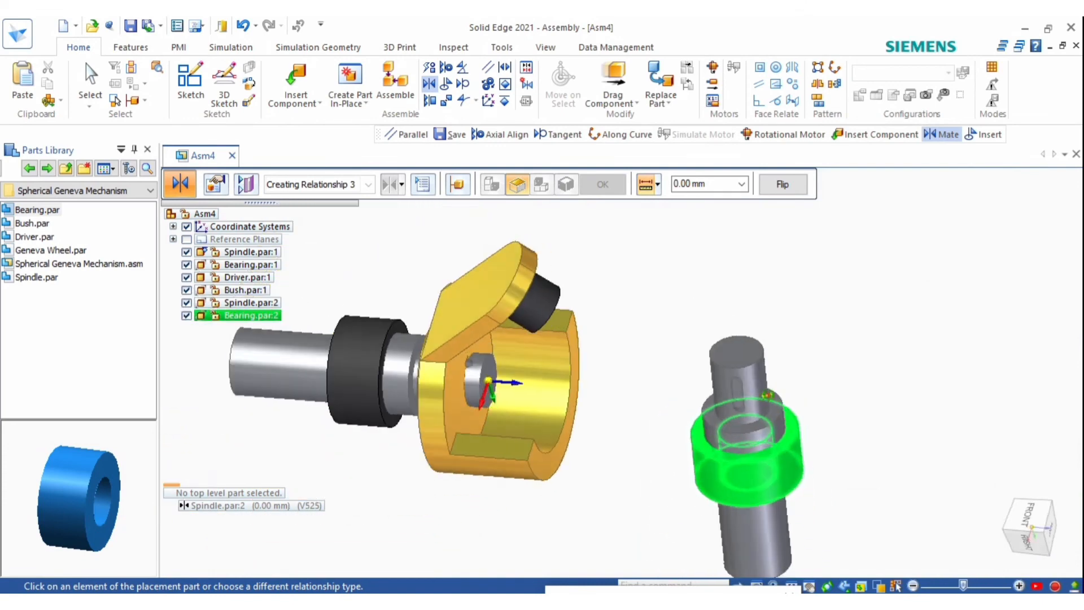
middle_drag(767, 394, 733, 448)
key(Escape)
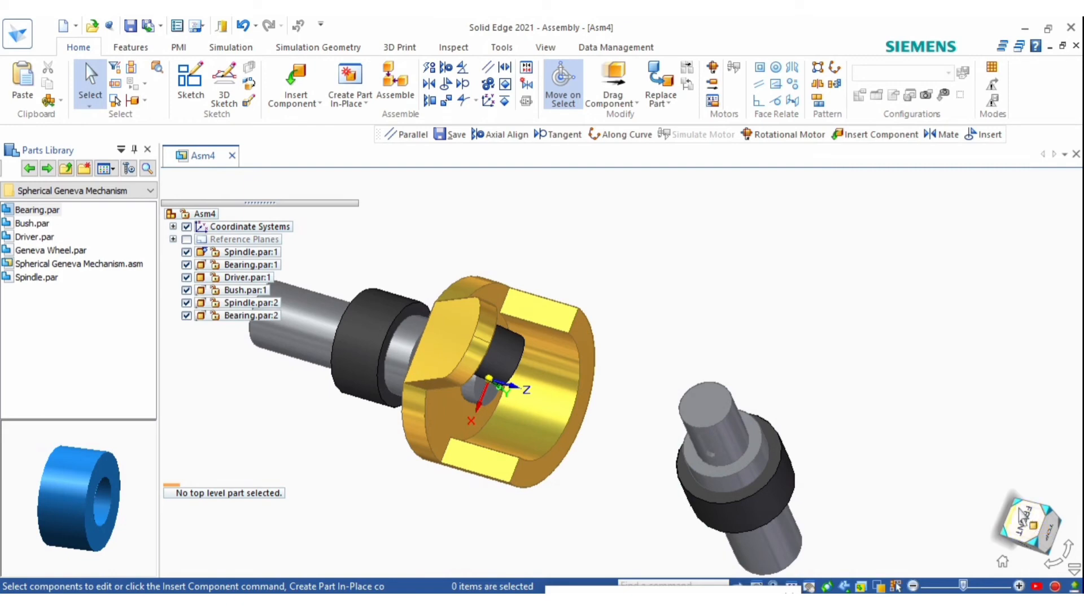
Insert Geneva Wheel.par and align the axis of its hub with the second spindle's axis, rotation unlocked
click(1039, 523)
middle_drag(798, 443, 511, 344)
click(31, 252)
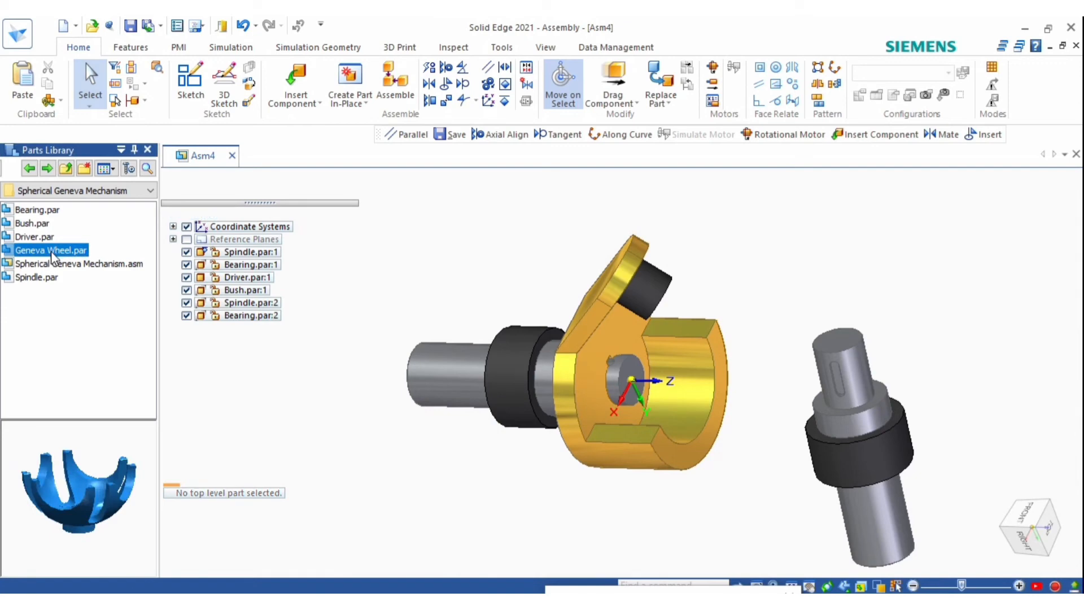
drag(53, 257, 457, 339)
scroll(479, 397, up, 5)
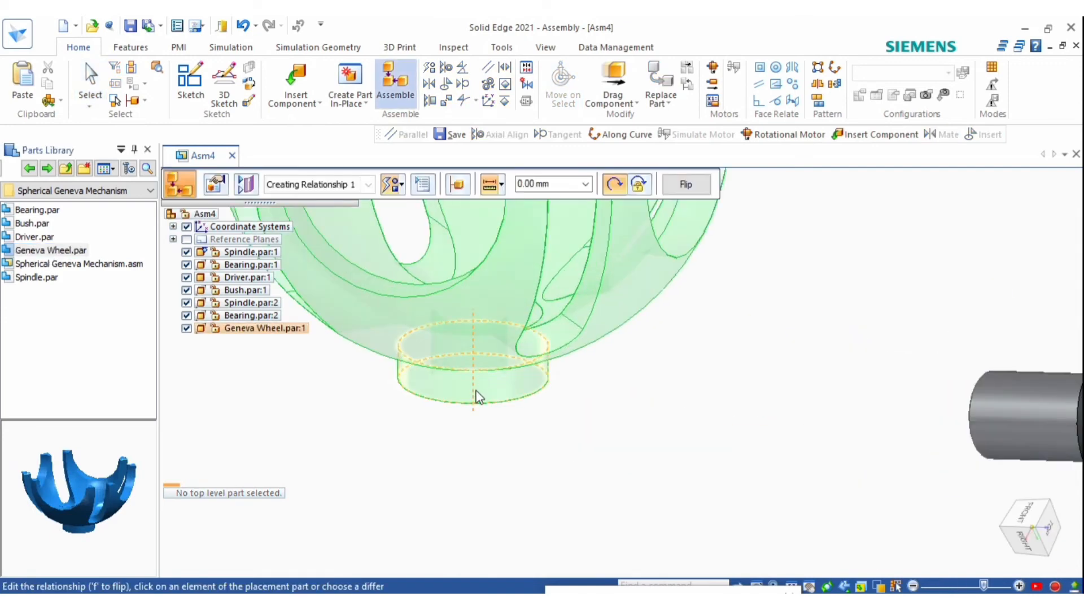
click(479, 397)
scroll(479, 397, down, 4)
scroll(752, 381, up, 5)
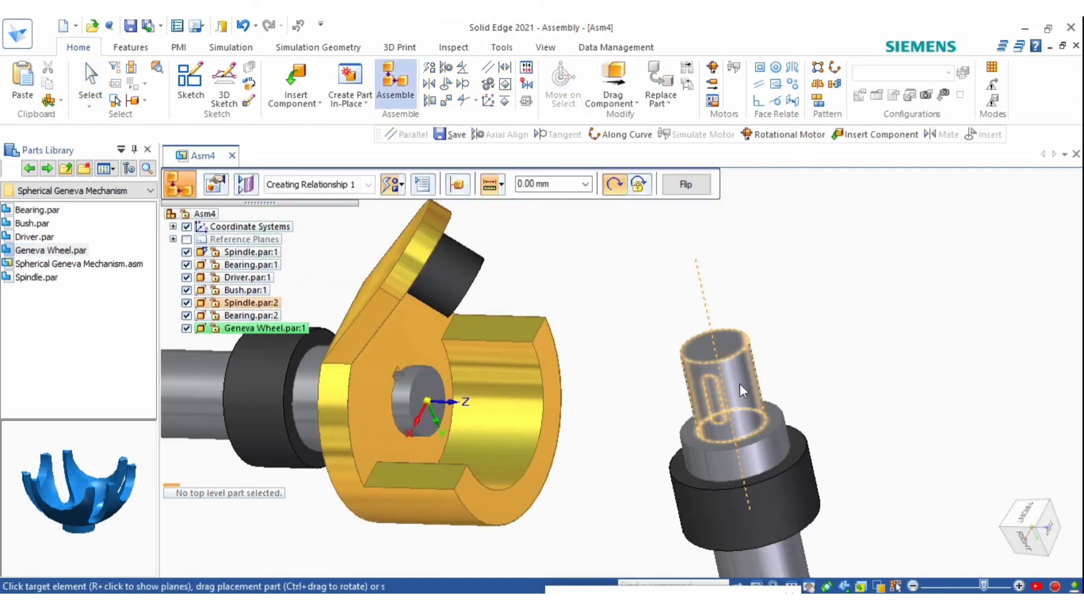
scroll(730, 415, down, 3)
scroll(733, 407, up, 2)
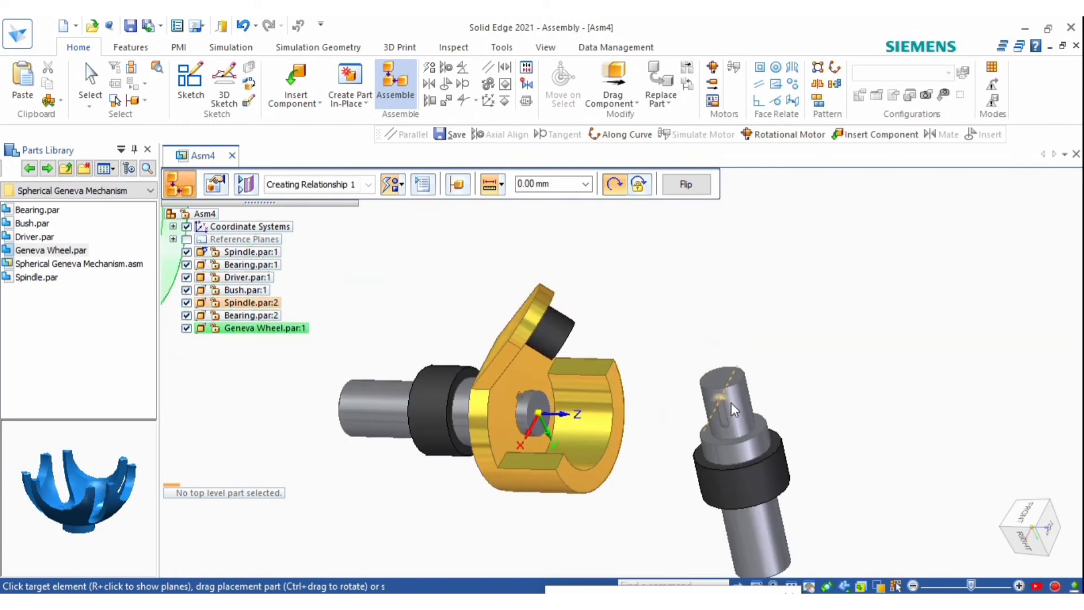
click(734, 403)
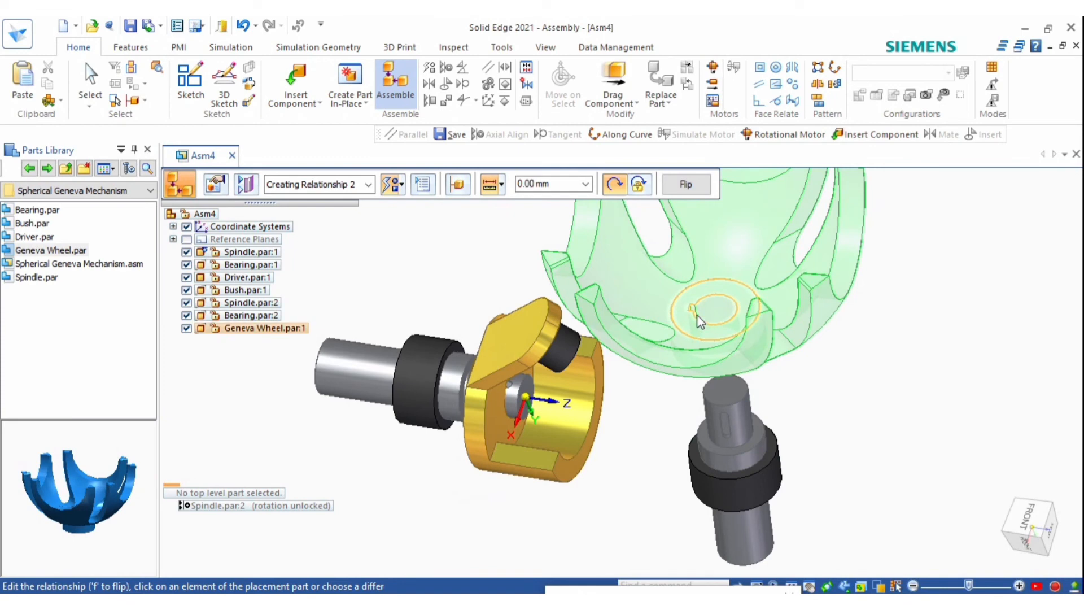
Constrain the keyway face in the Geneva wheel's bore to the second spindle's keyway face at 0 mm offset
scroll(698, 314, up, 5)
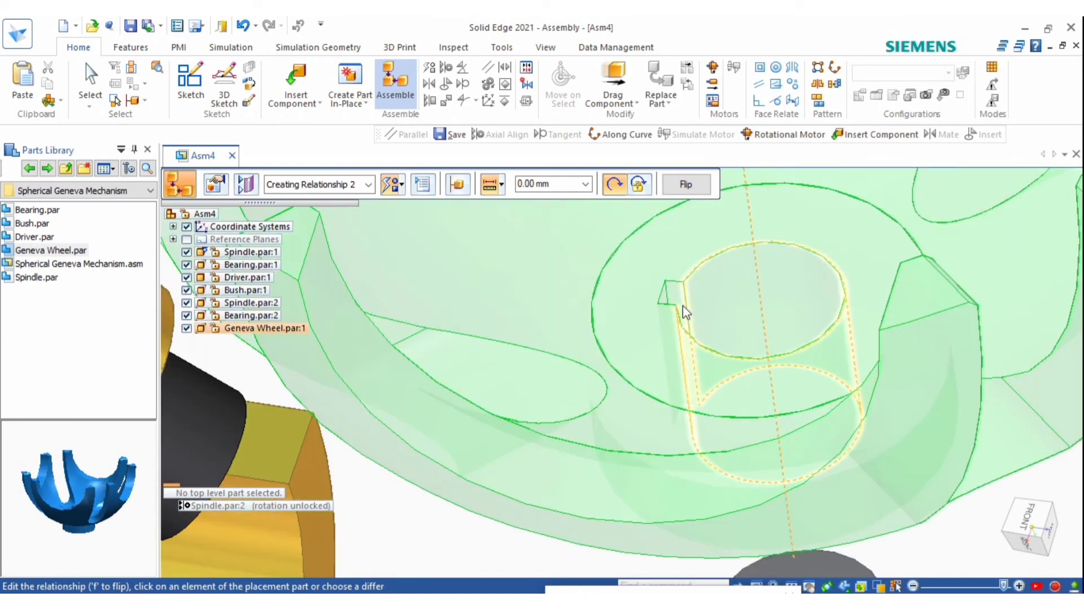
scroll(680, 304, down, 5)
scroll(706, 440, up, 4)
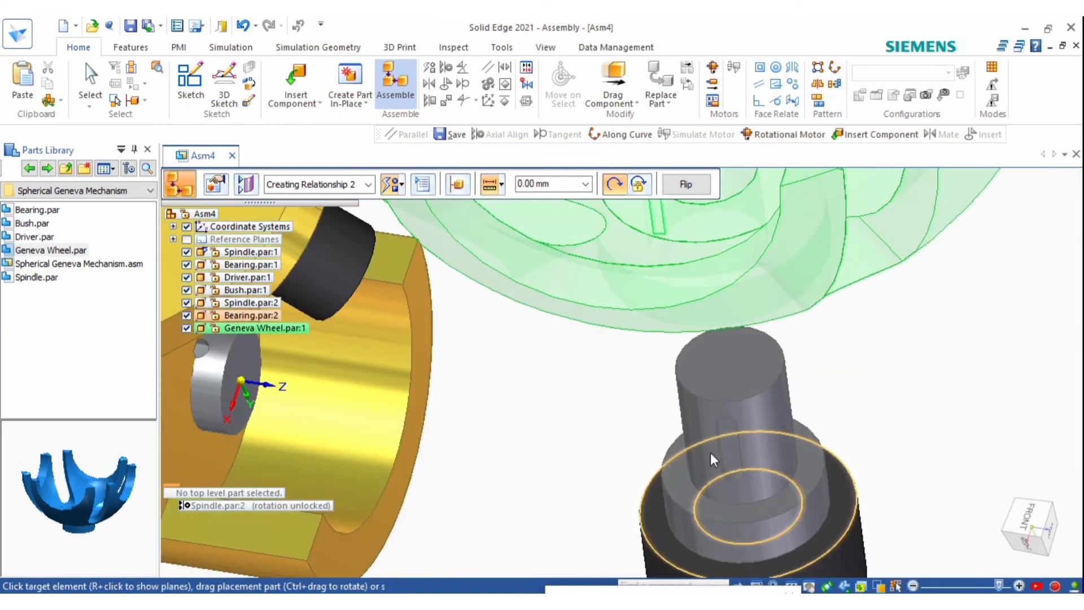
scroll(740, 434, up, 2)
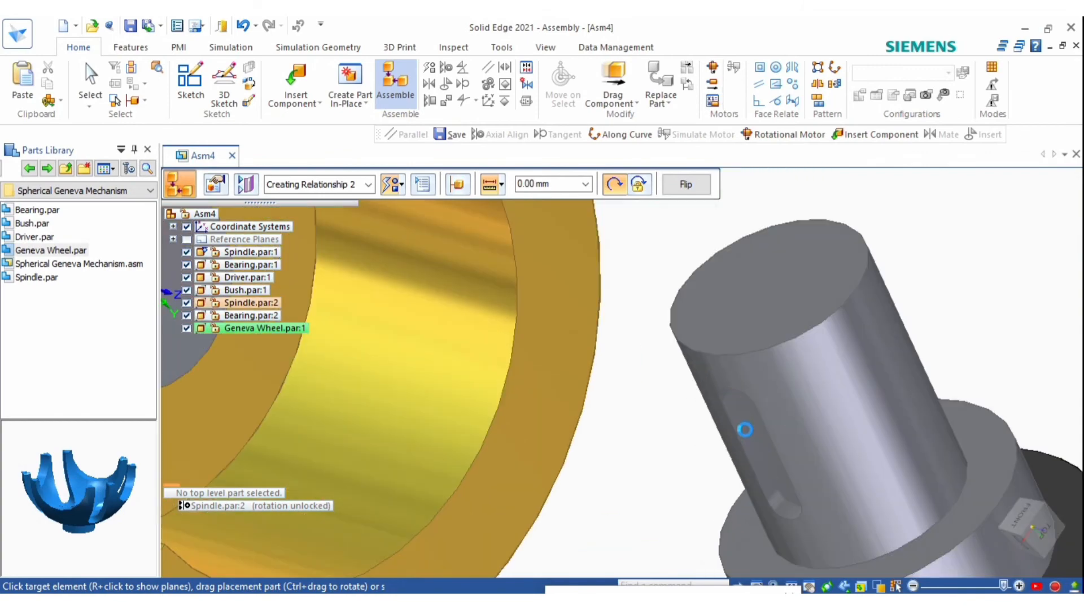
click(741, 434)
scroll(724, 411, down, 3)
scroll(724, 411, up, 5)
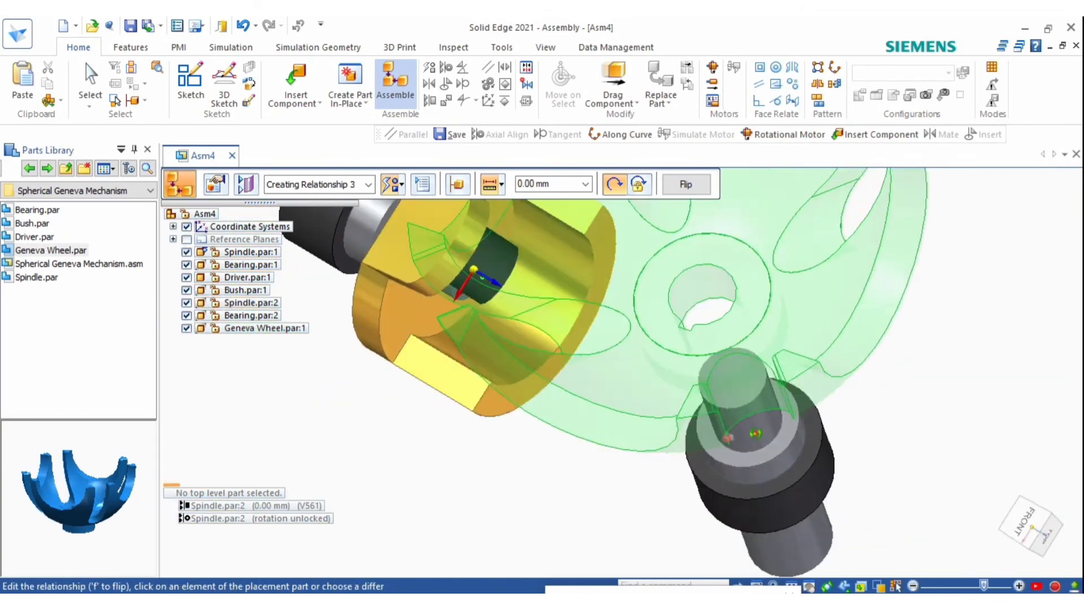
middle_drag(728, 438, 513, 31)
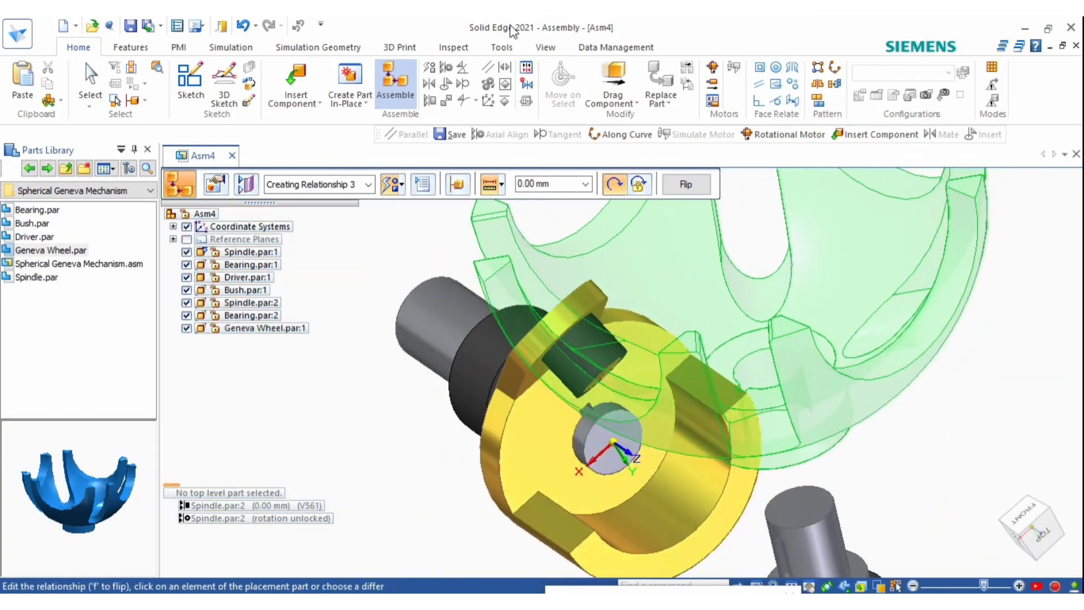
key(Escape)
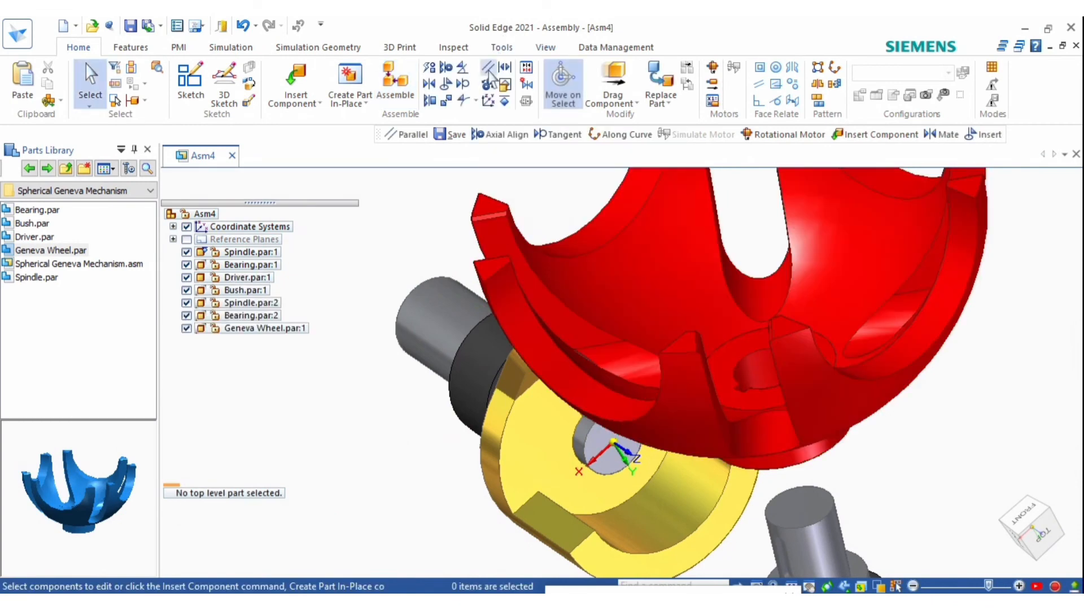
click(488, 68)
scroll(728, 395, up, 6)
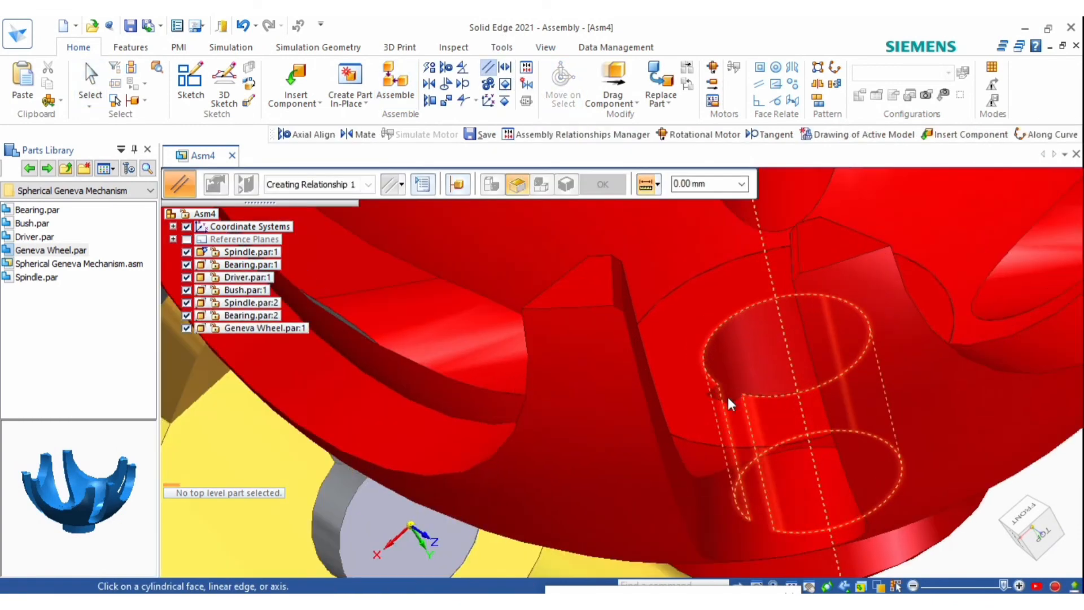
click(705, 382)
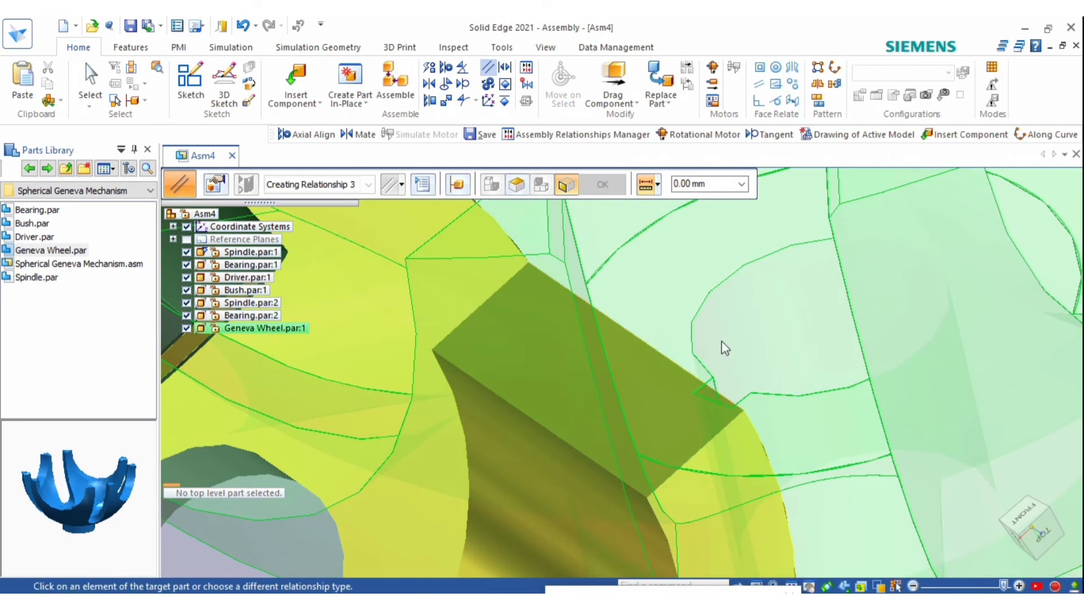
Add a Parallel relationship at 0 mm between the short edge of the Geneva wheel's bore keyway and the second spindle's keyway
click(488, 69)
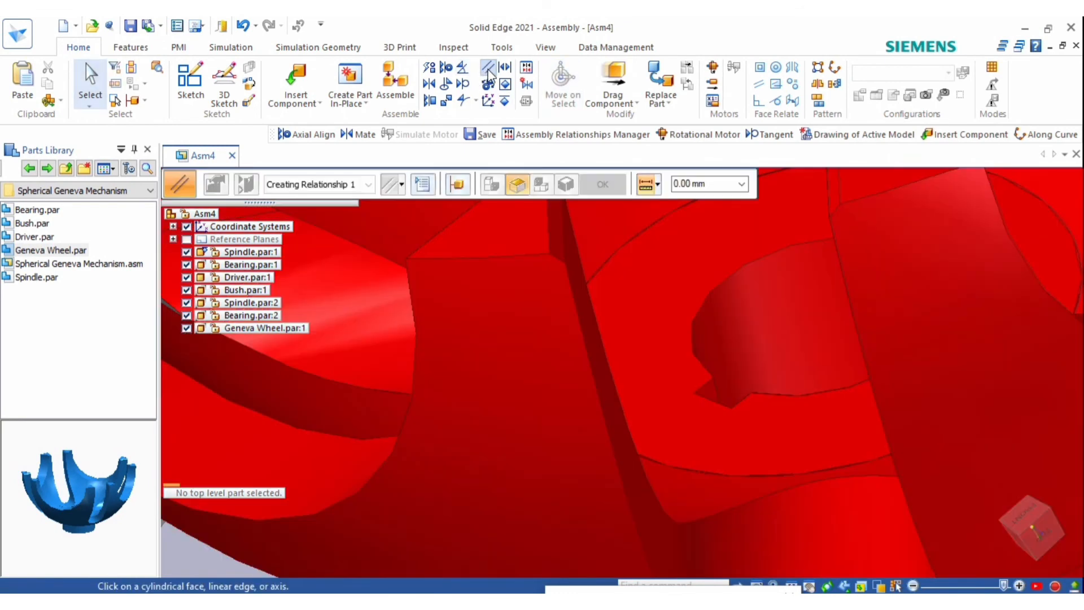
scroll(716, 405, up, 2)
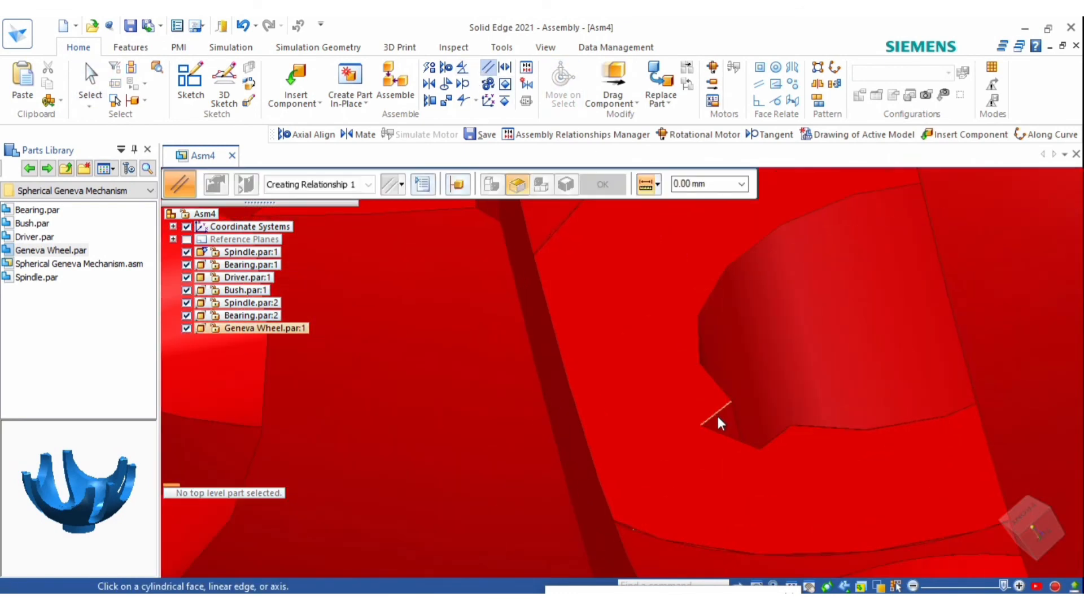
click(718, 412)
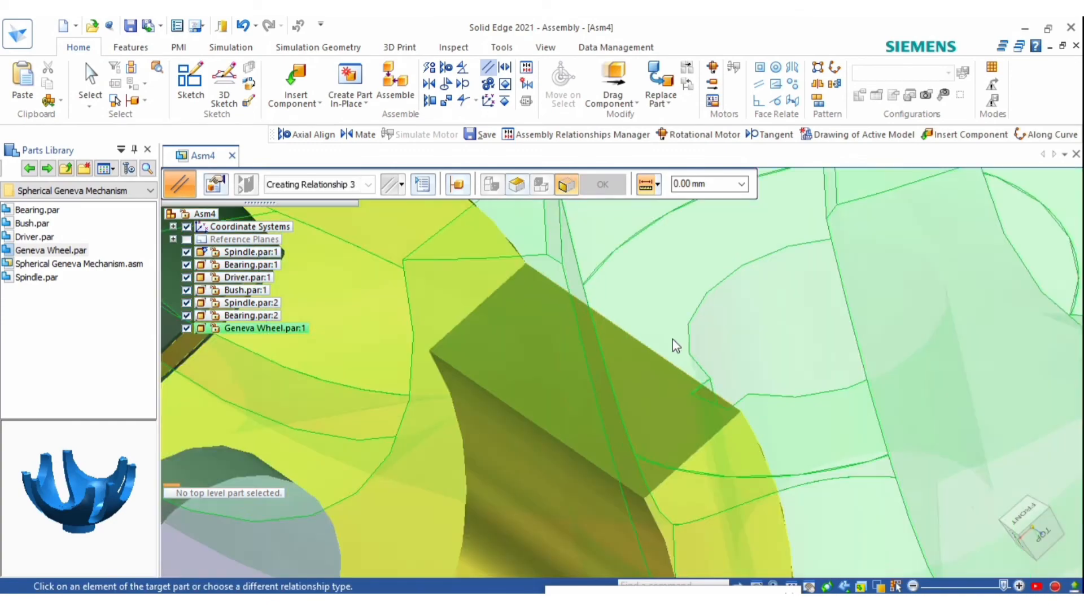
scroll(672, 339, down, 1)
middle_drag(707, 392, 664, 272)
scroll(664, 272, down, 3)
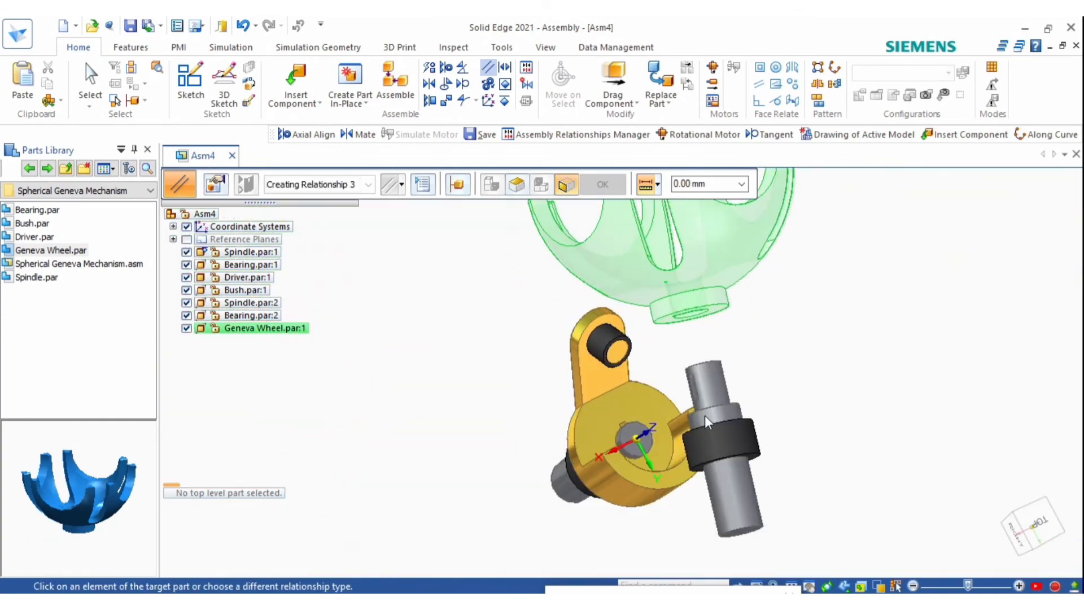
scroll(705, 415, up, 8)
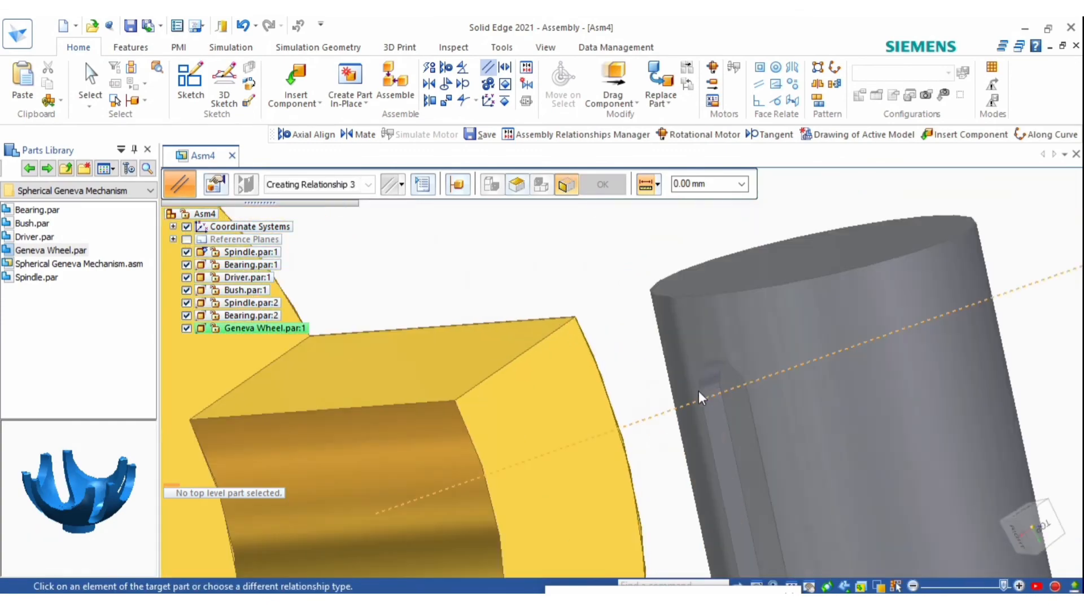
scroll(699, 391, up, 2)
click(719, 390)
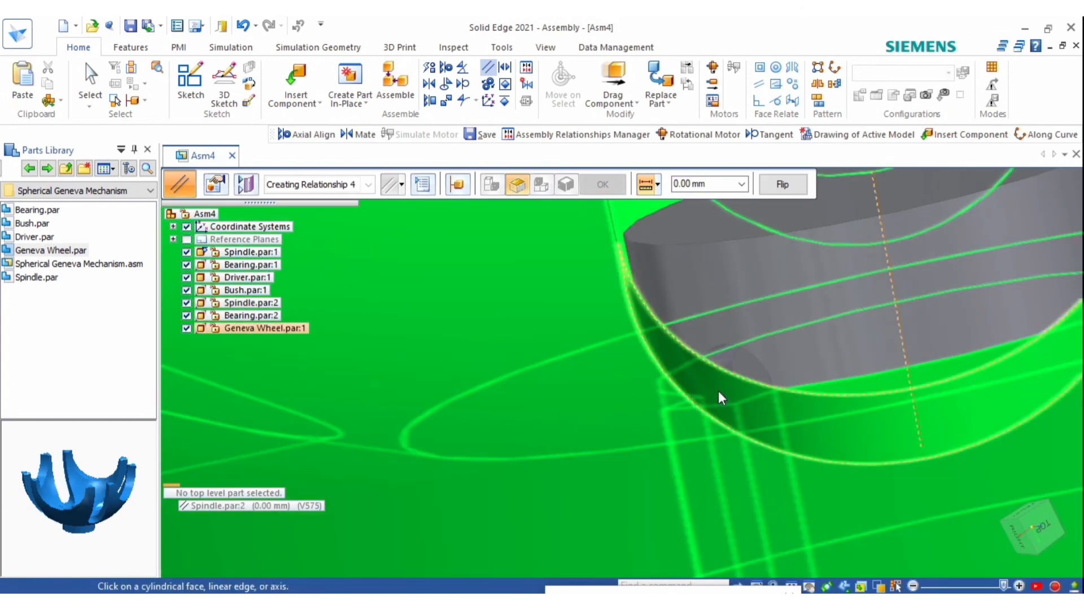
scroll(725, 436, down, 10)
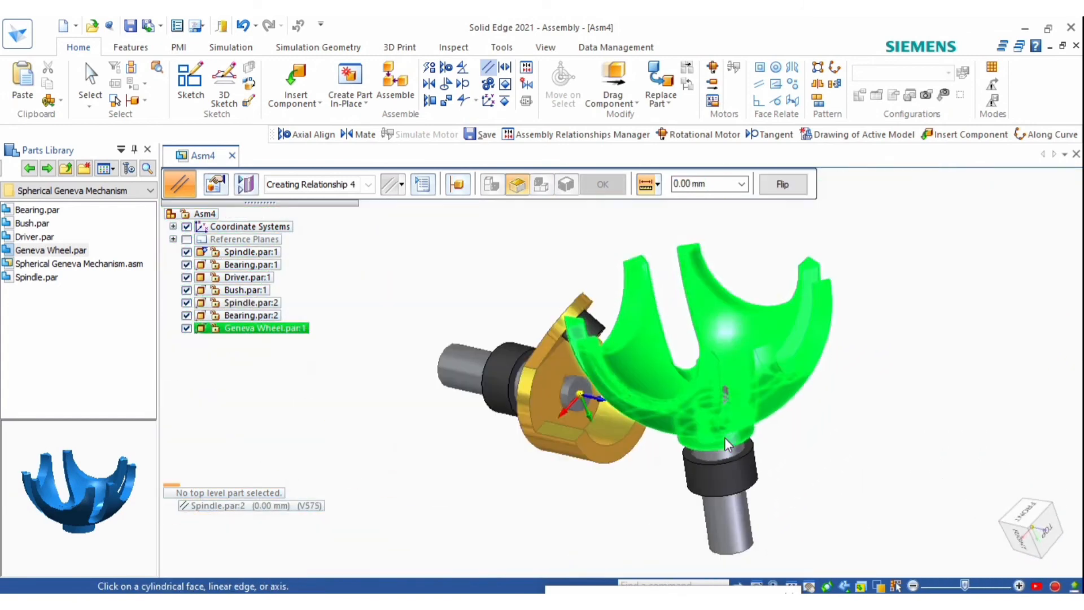
middle_drag(689, 392, 700, 353)
key(Escape)
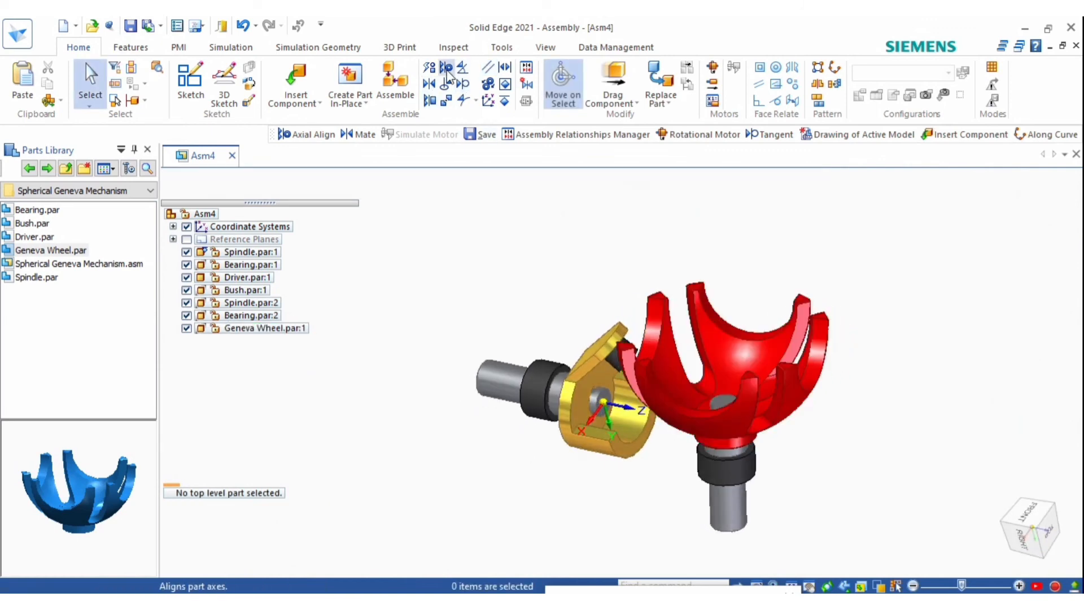
Axially align the curved face on the Geneva wheel's arm with the driver's outer cylindrical face, rotation unlocked
click(446, 69)
scroll(649, 344, up, 3)
click(647, 349)
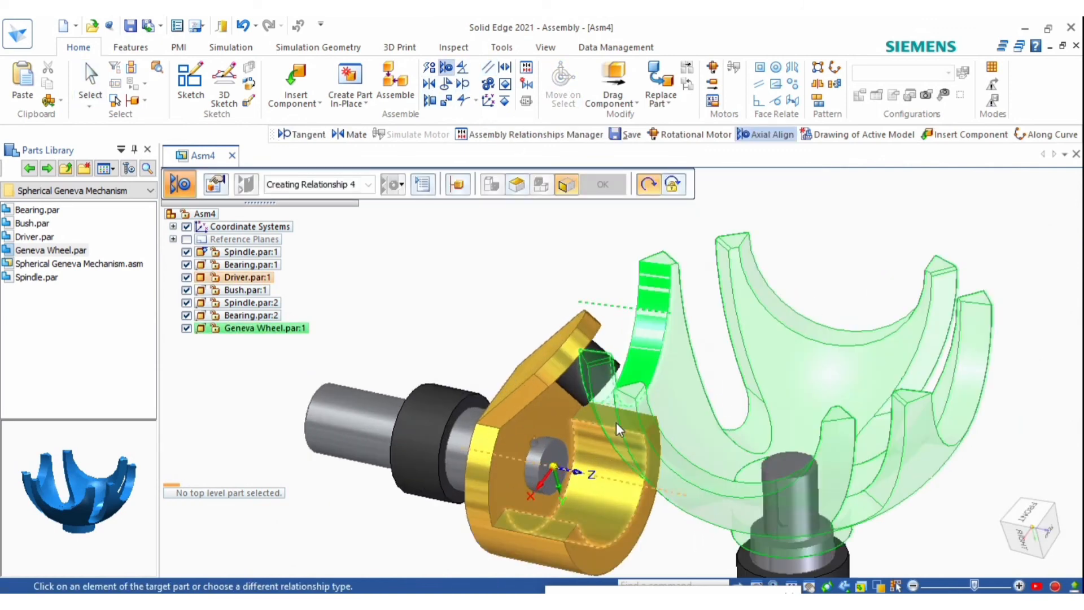
scroll(615, 423, down, 4)
middle_drag(598, 469, 587, 444)
scroll(578, 460, up, 4)
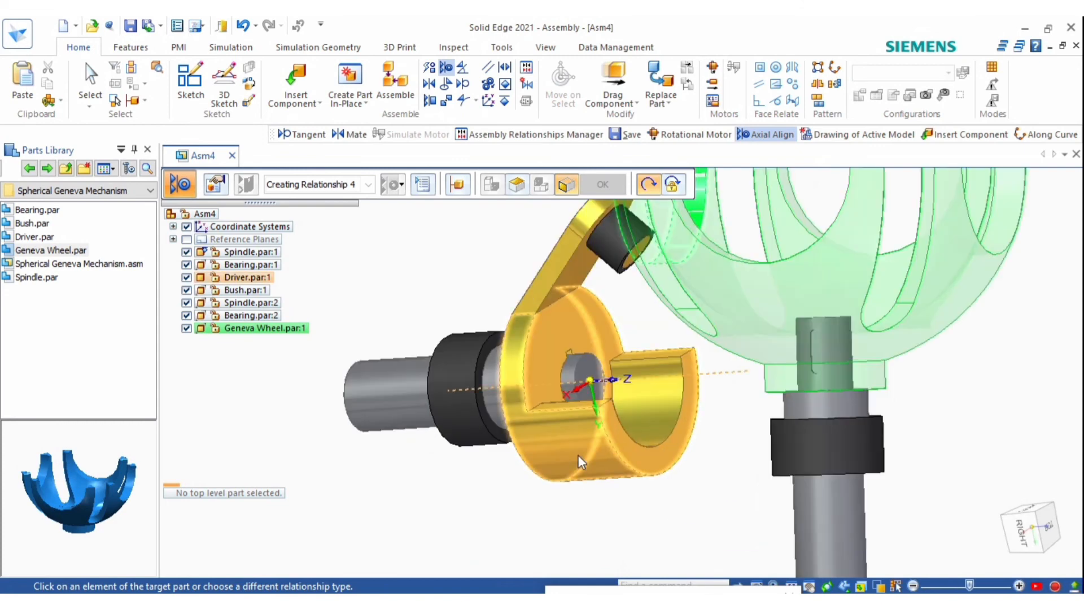
click(579, 455)
middle_drag(651, 375, 673, 469)
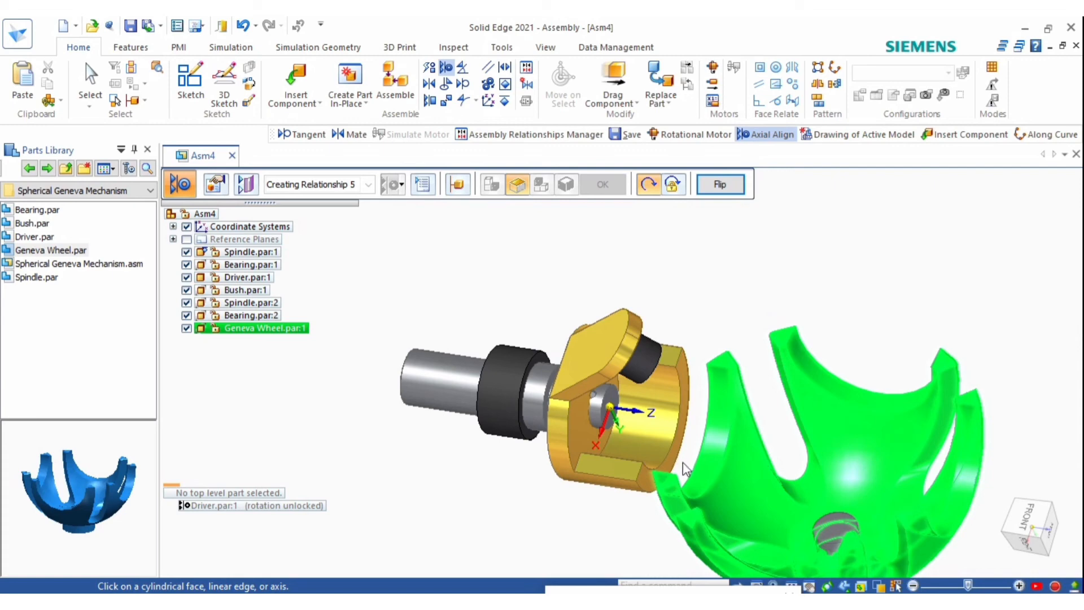
middle_drag(685, 408, 680, 432)
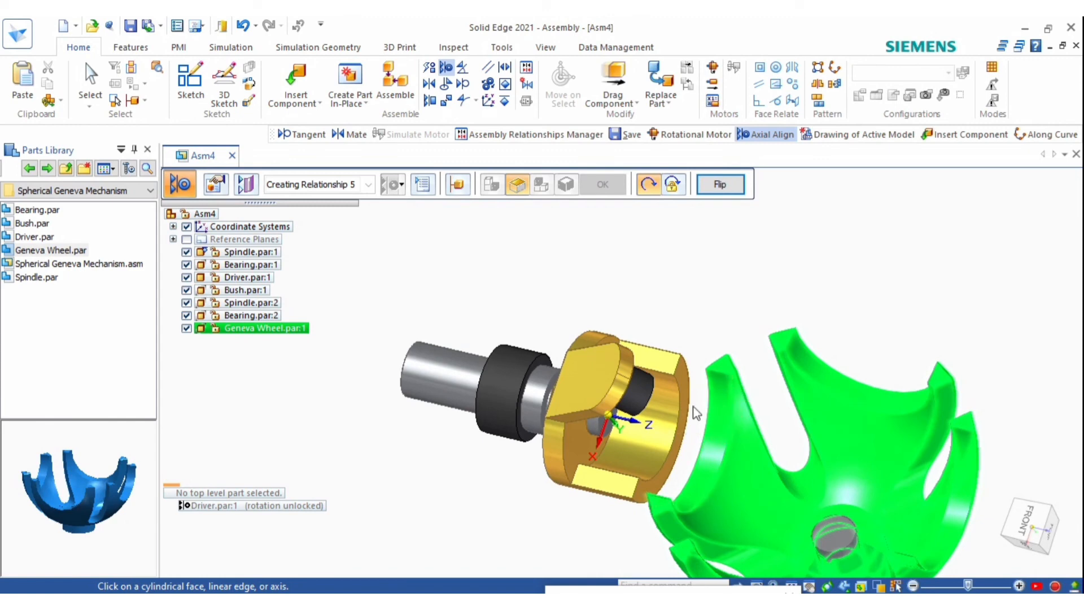
middle_drag(696, 413, 700, 419)
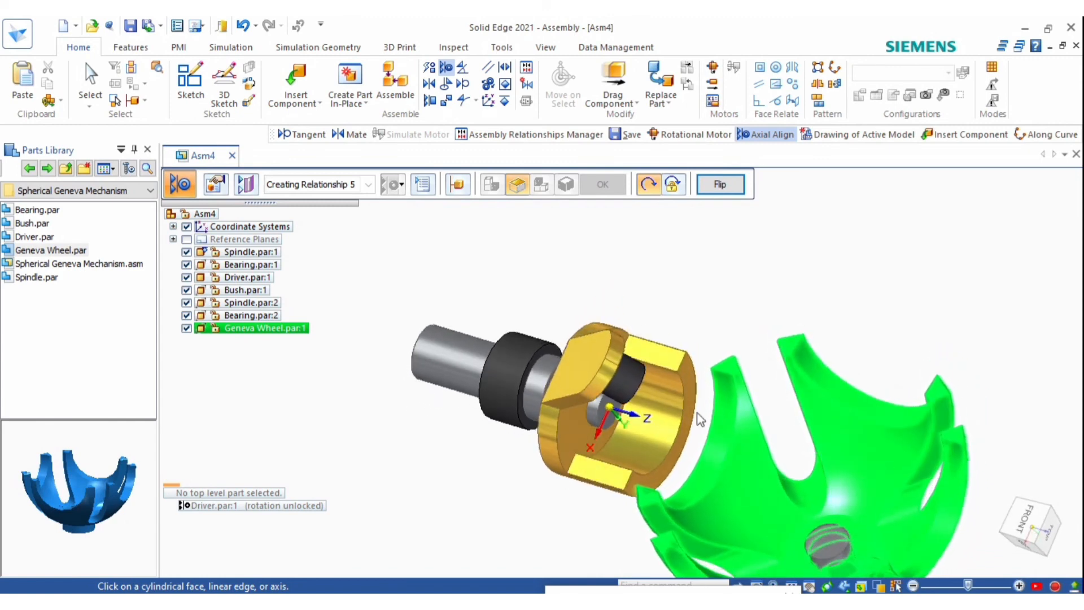
Edit the Geneva wheel's placement and move it along the Z axis toward the driver until its nearest arm reaches the driver's rim
mouse_move(1062, 504)
click(1030, 520)
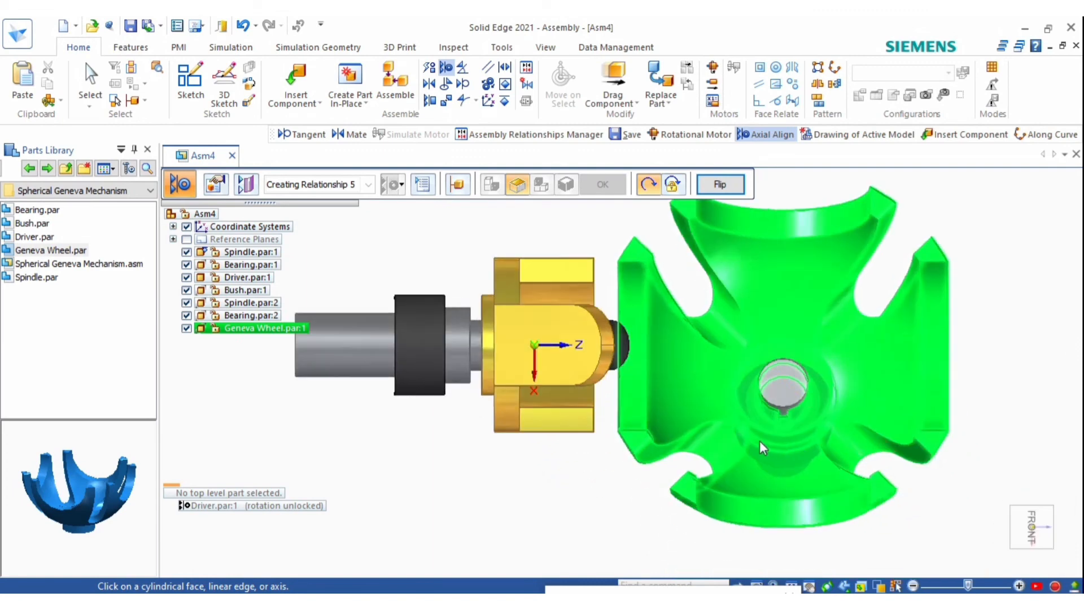
middle_drag(773, 437, 1052, 528)
click(1053, 529)
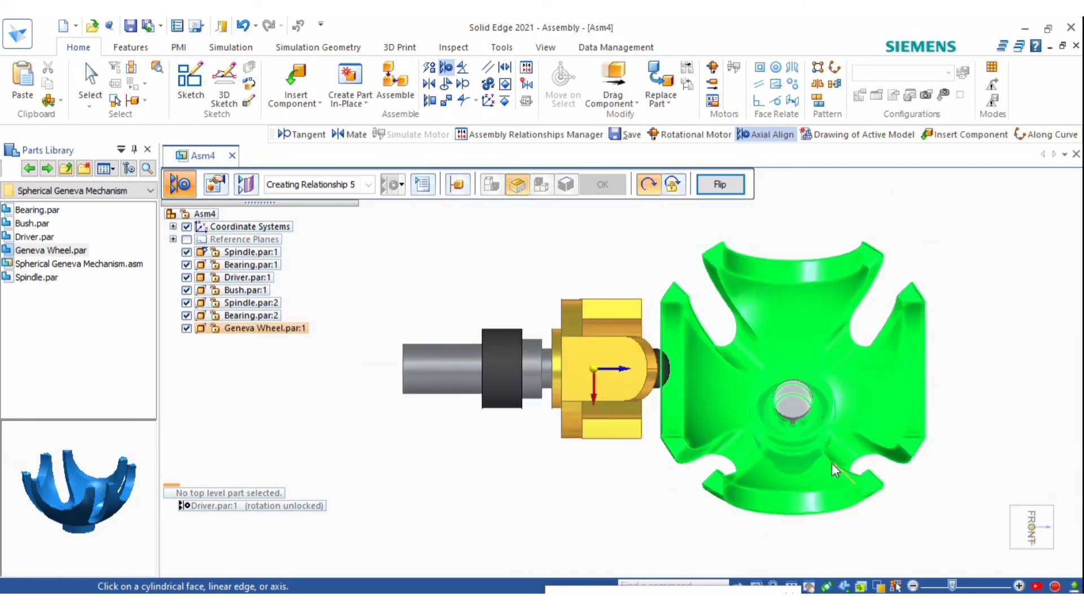
key(Escape)
click(812, 492)
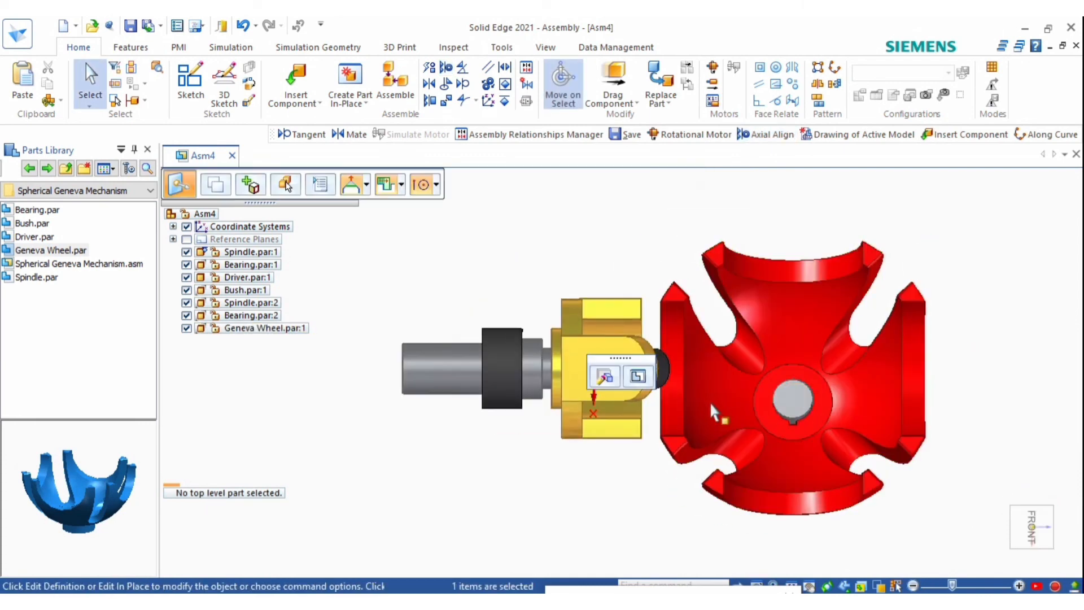
click(605, 378)
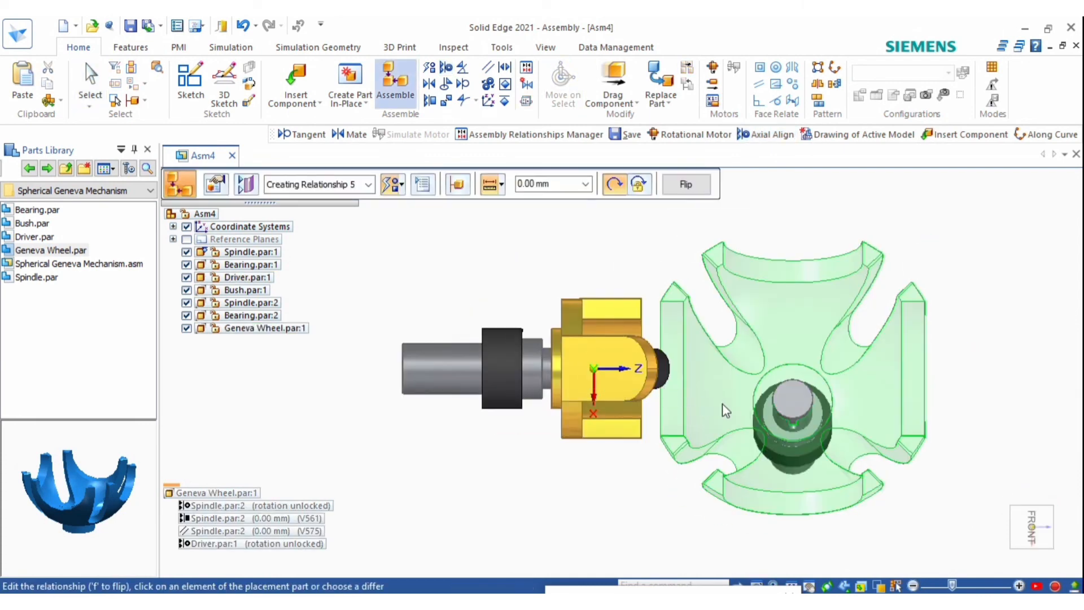
click(678, 420)
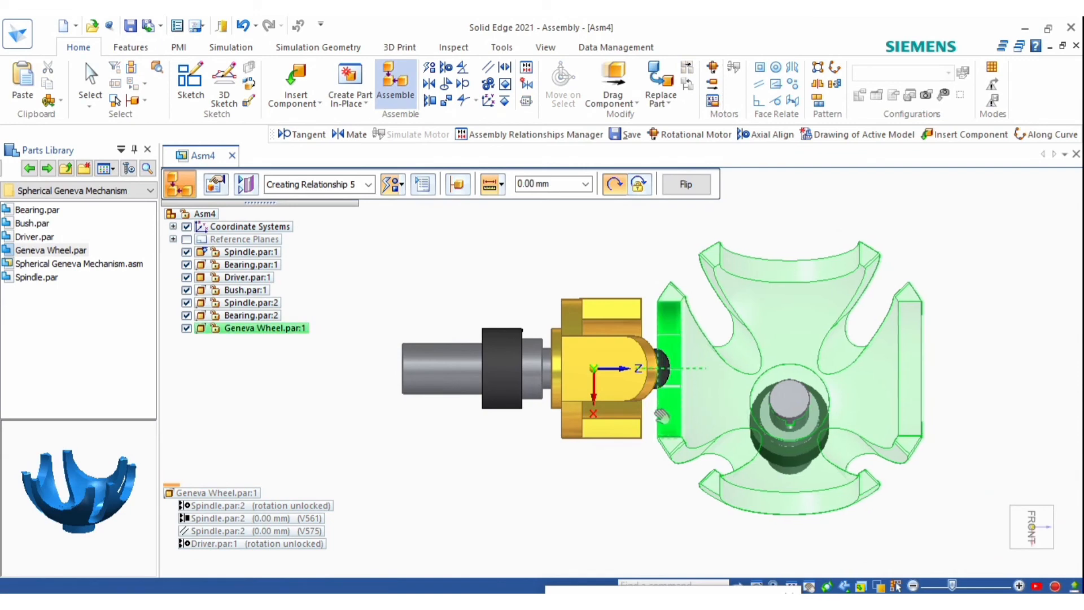
drag(639, 416, 629, 409)
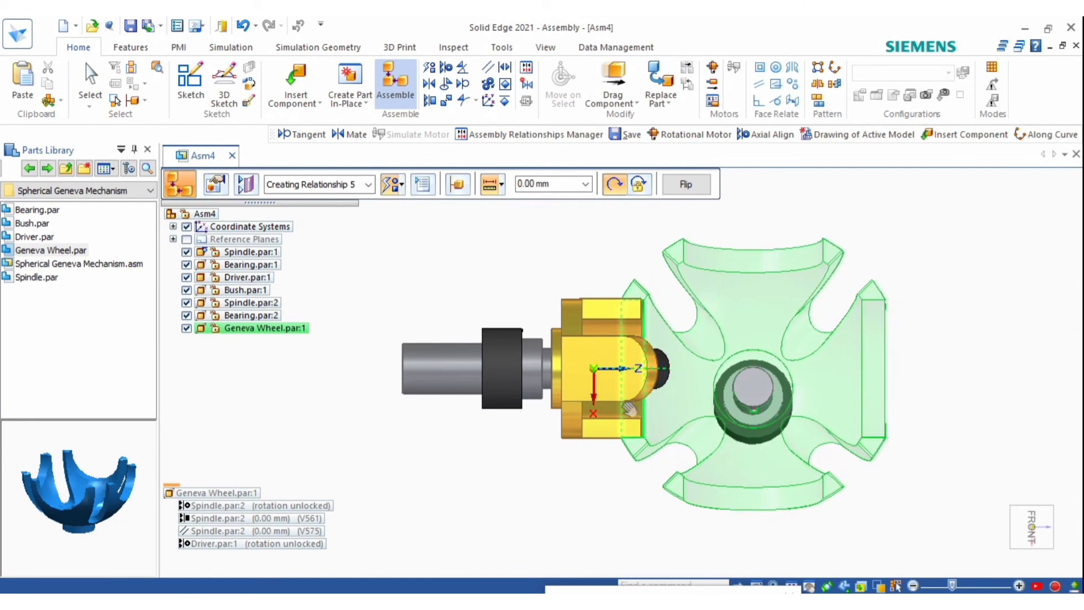
middle_drag(649, 419, 655, 348)
key(Escape)
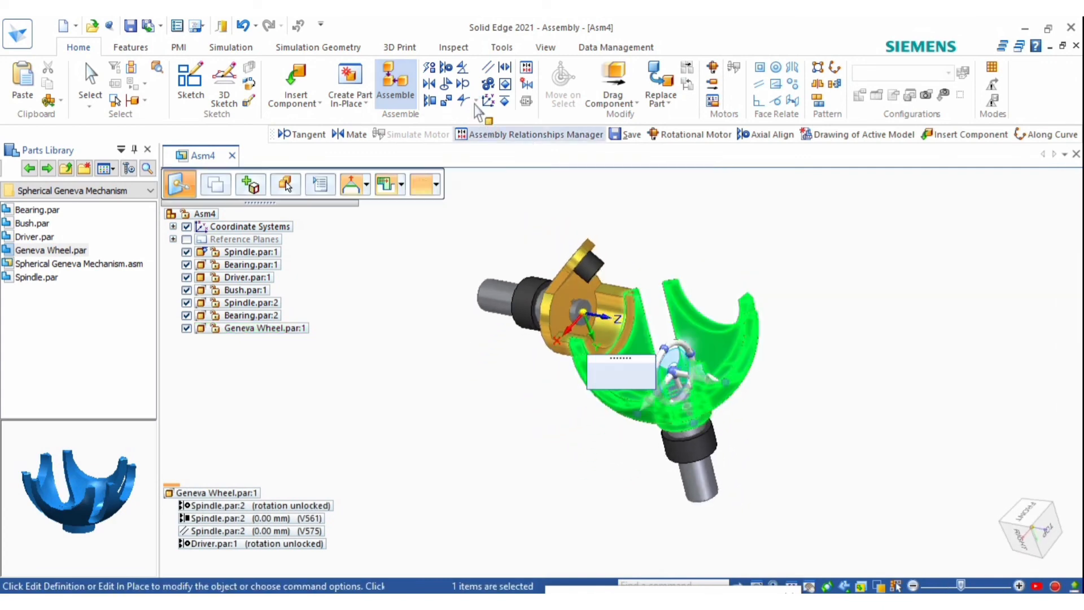
Ground the Geneva wheel in its position beside the driver
click(508, 103)
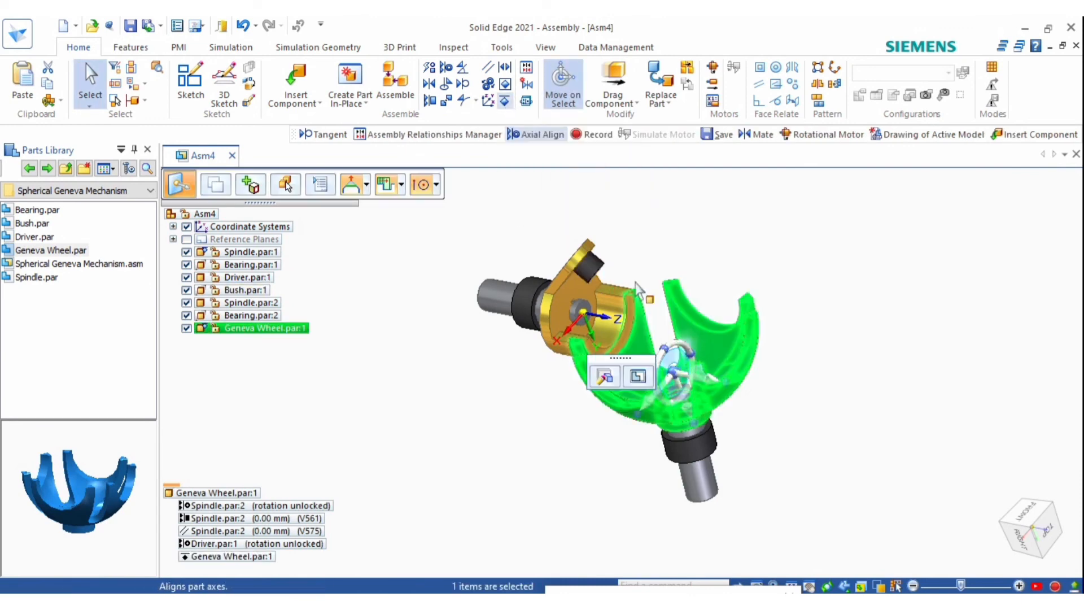
scroll(701, 455, up, 3)
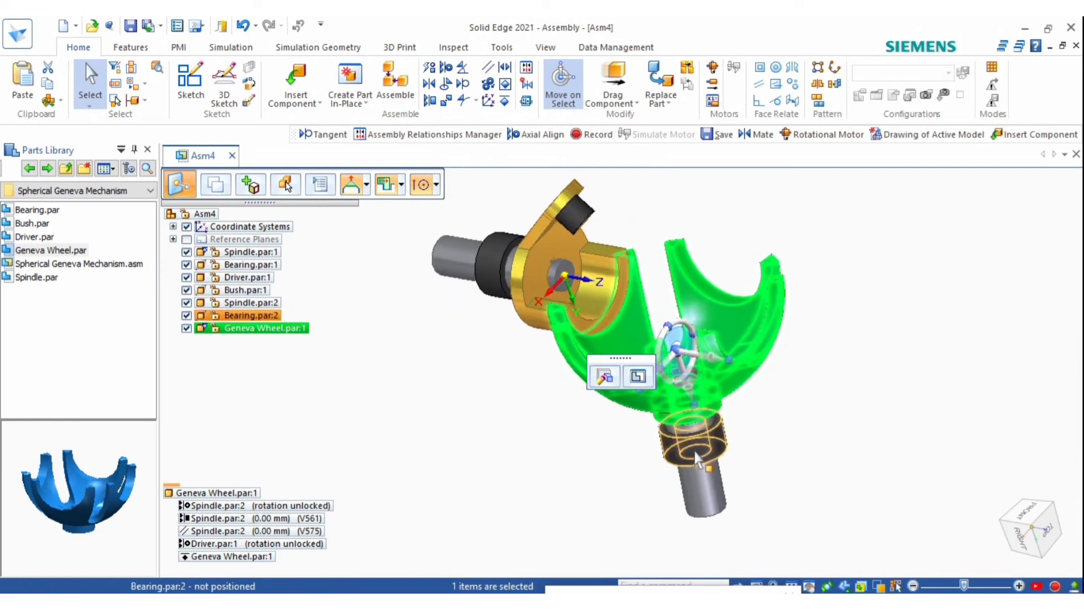
Ground the first and second bearings in their current positions
click(700, 458)
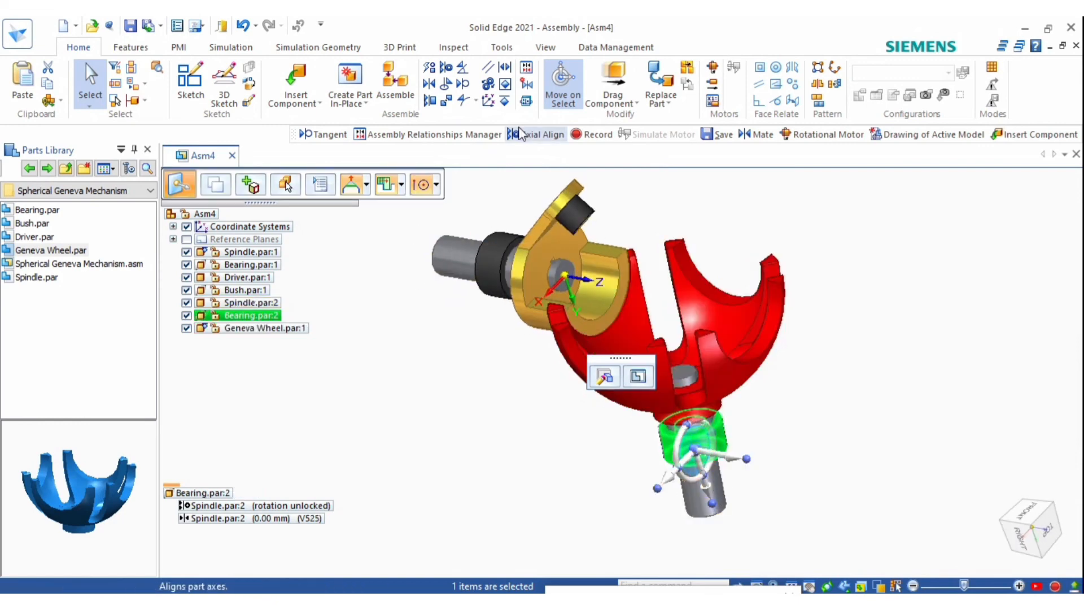
click(514, 106)
click(507, 103)
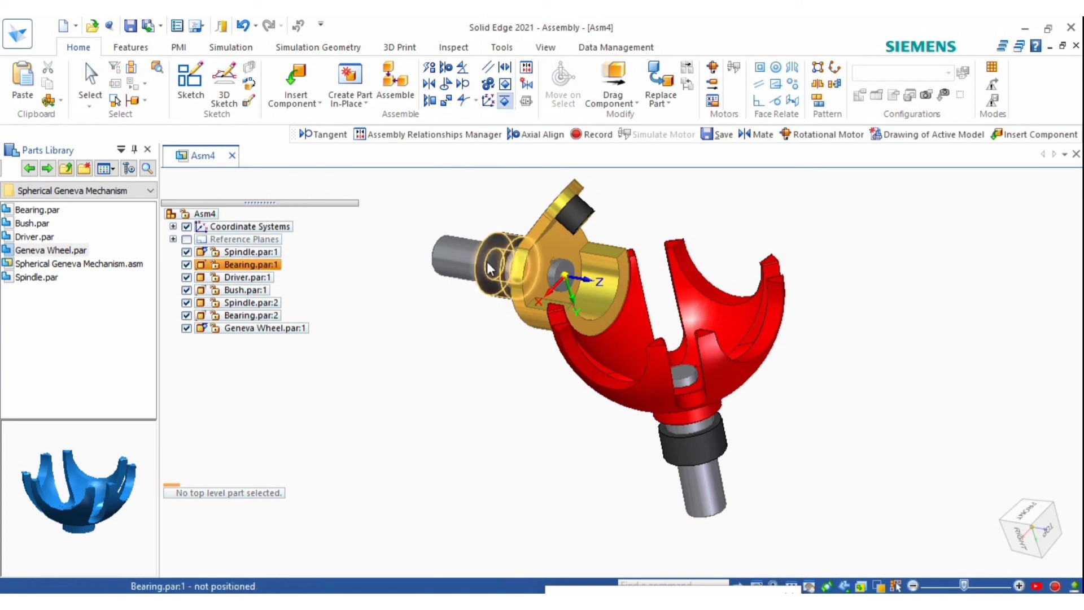
click(714, 455)
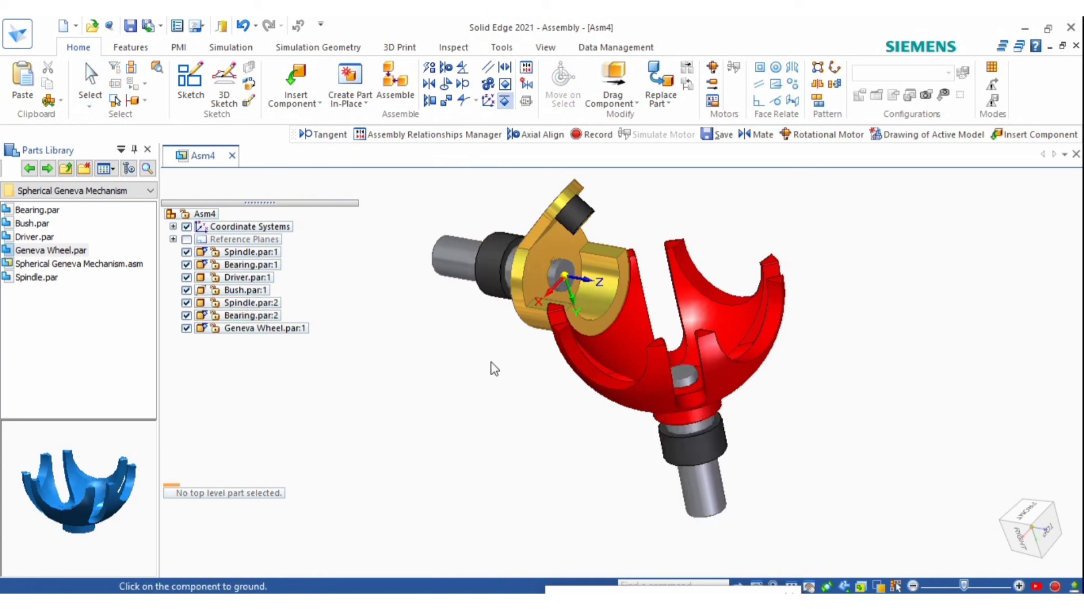
Try removing the Mate relationship V379 between the first bearing and the first spindle
click(526, 67)
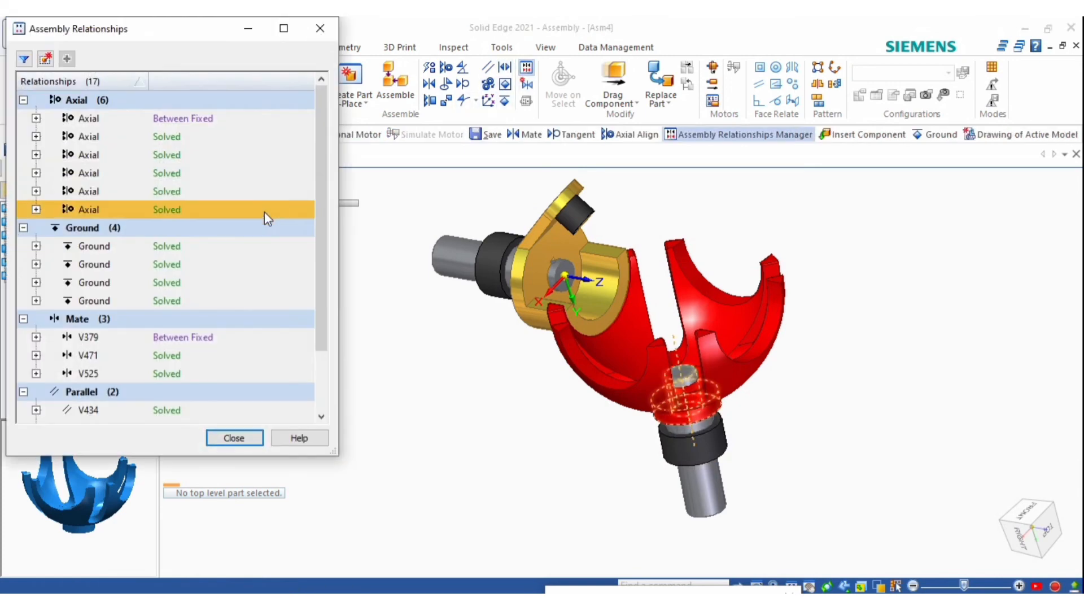
click(122, 339)
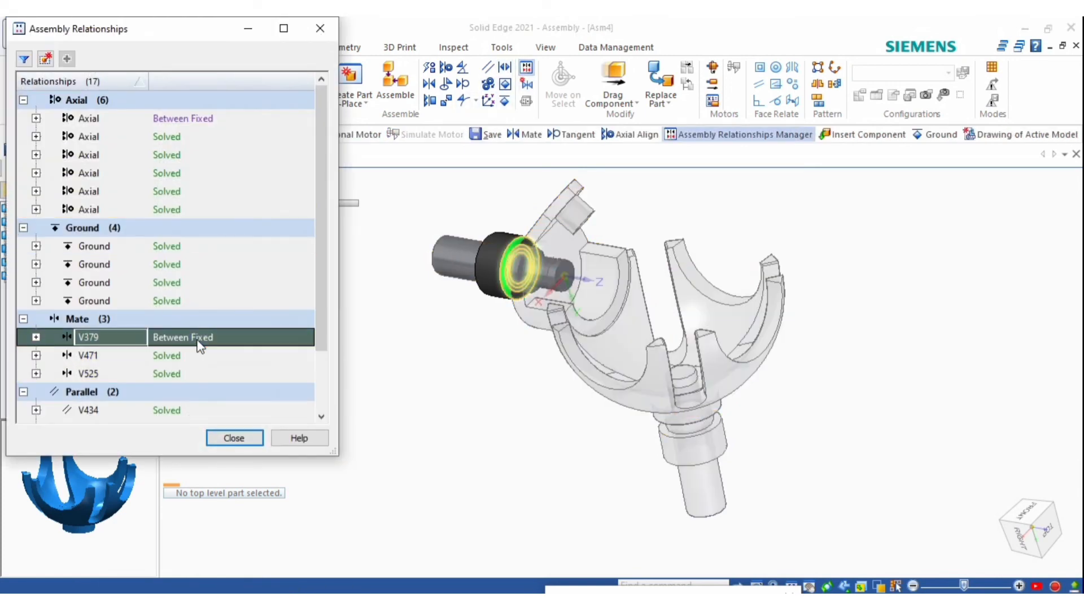
key(Delete)
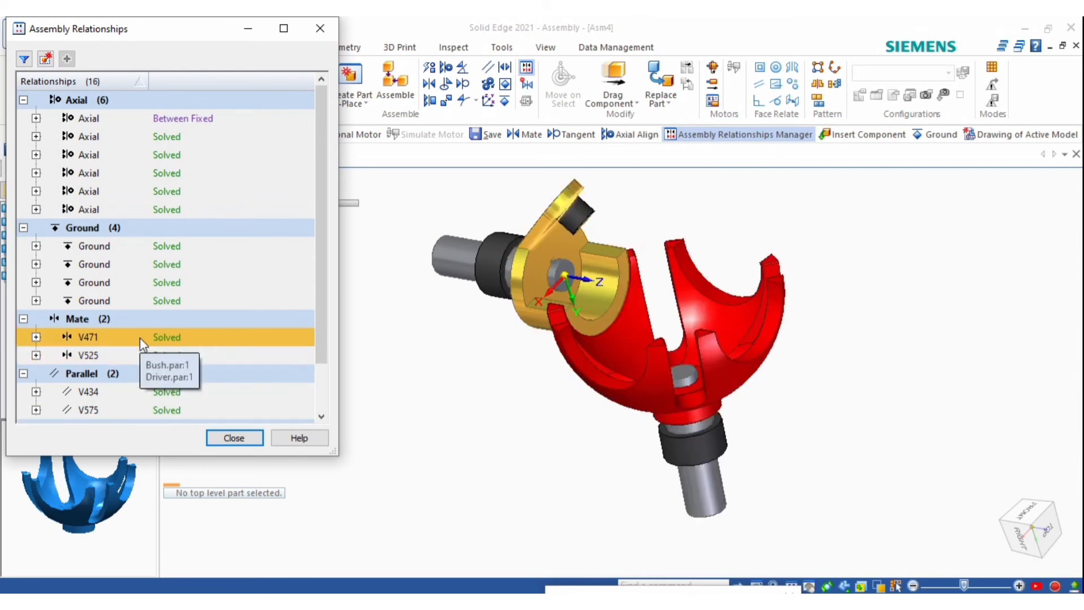
click(141, 338)
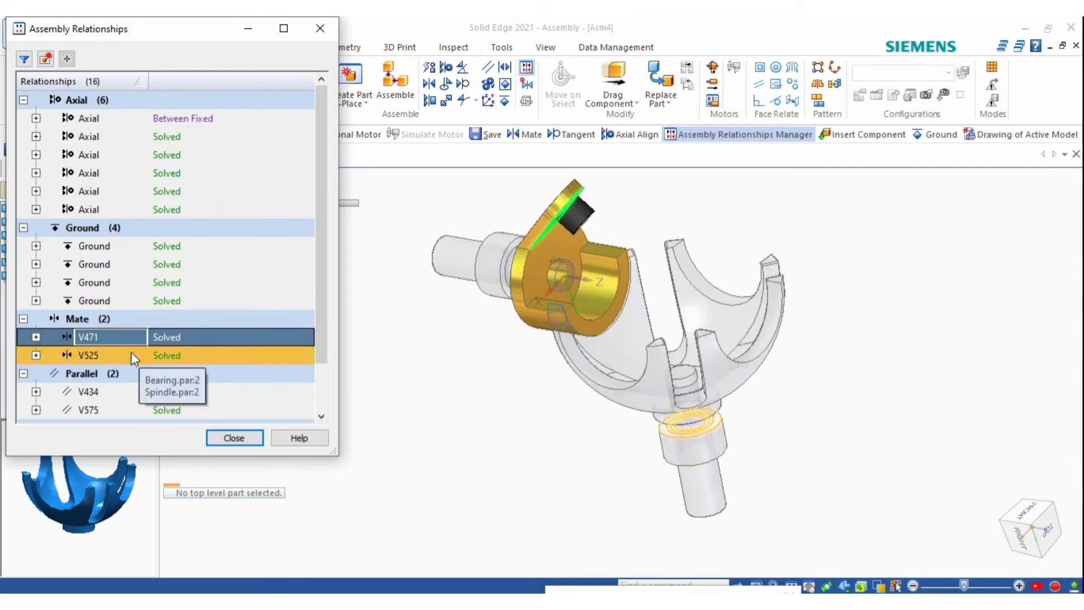
key(Escape)
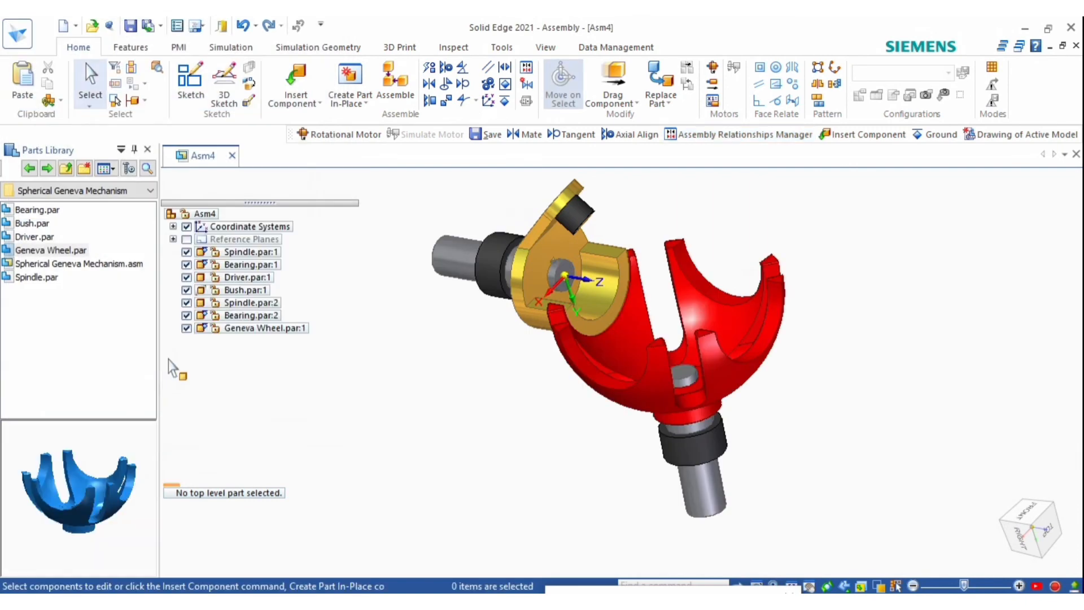
Delete the Geneva wheel's Ground relationship in the Assembly Relationships Manager
click(527, 68)
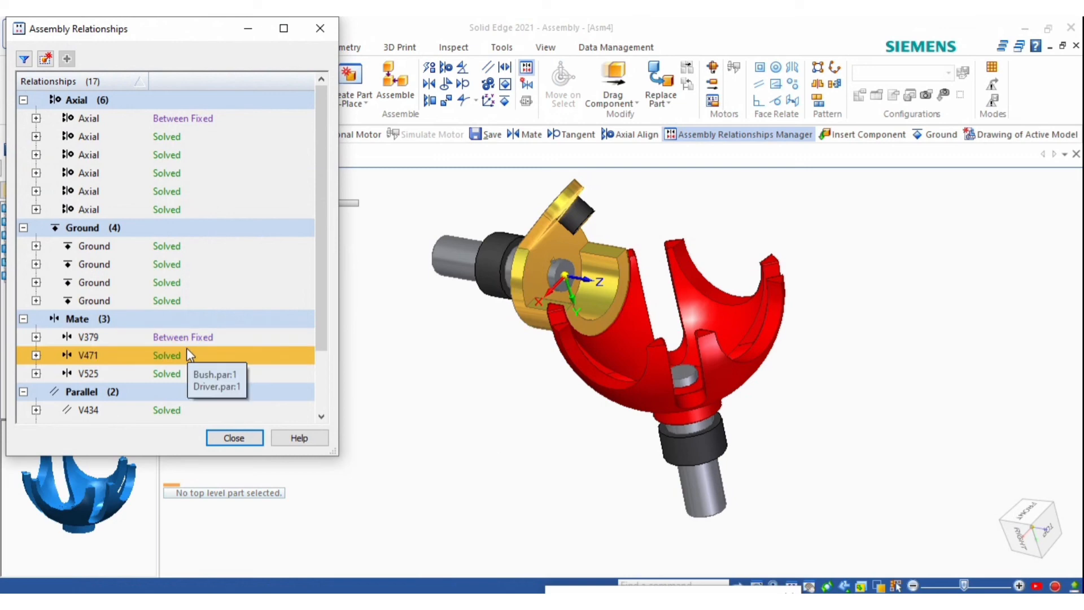
click(108, 249)
ctrl+click(108, 266)
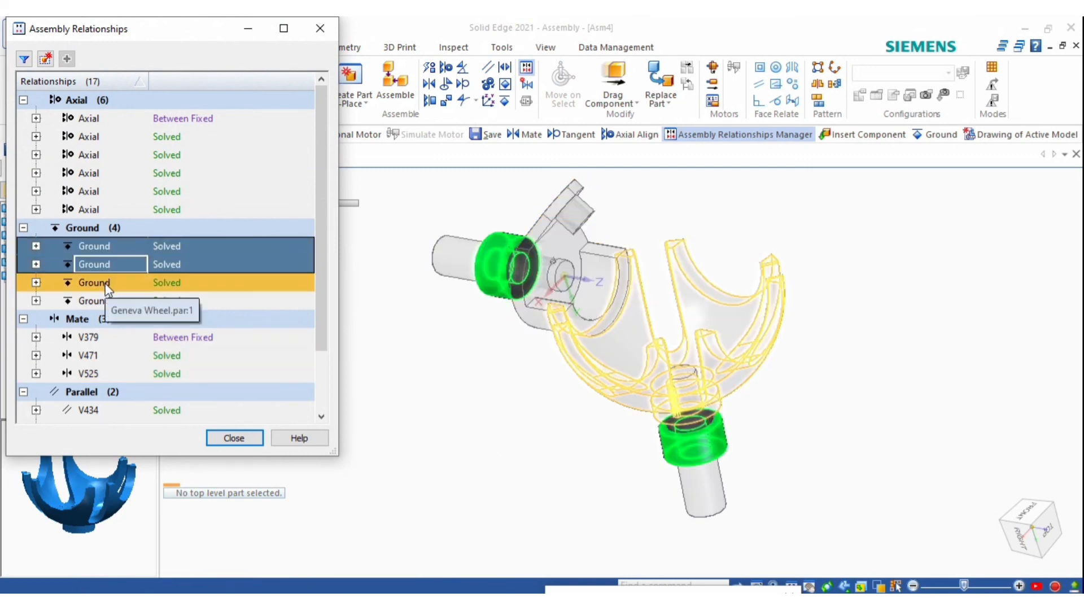
ctrl+click(108, 283)
click(118, 284)
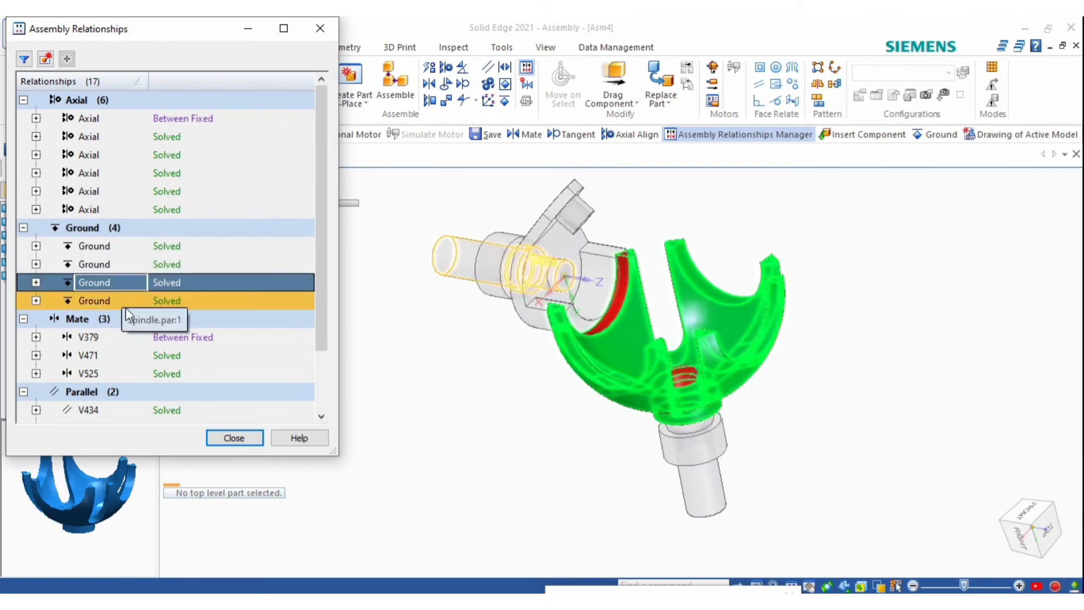
key(Delete)
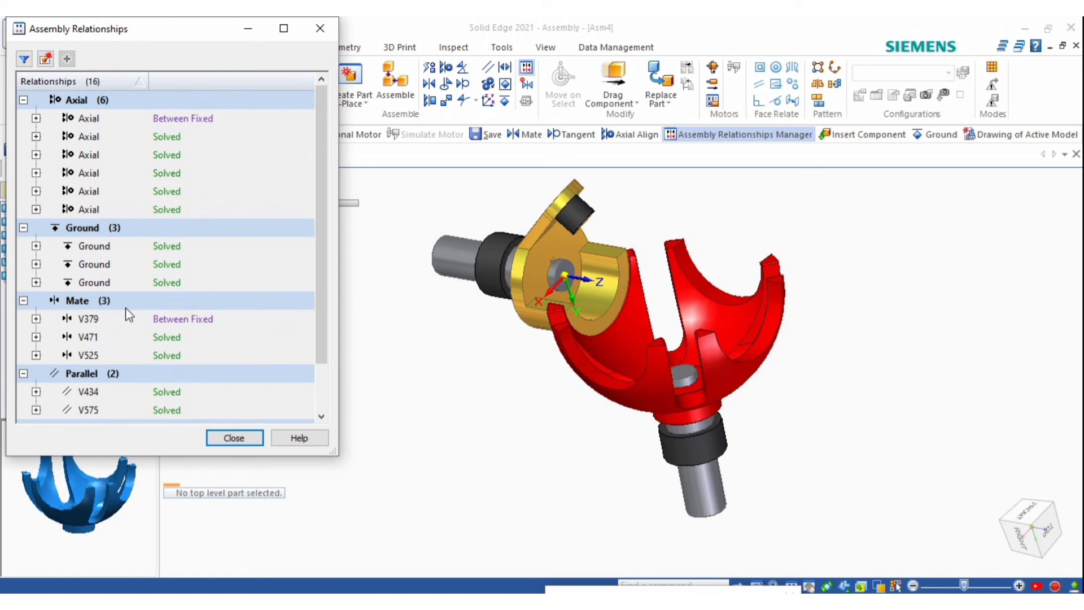
Delete the first spindle's Ground relationship, keeping the Ground relationships of both bearings
click(100, 283)
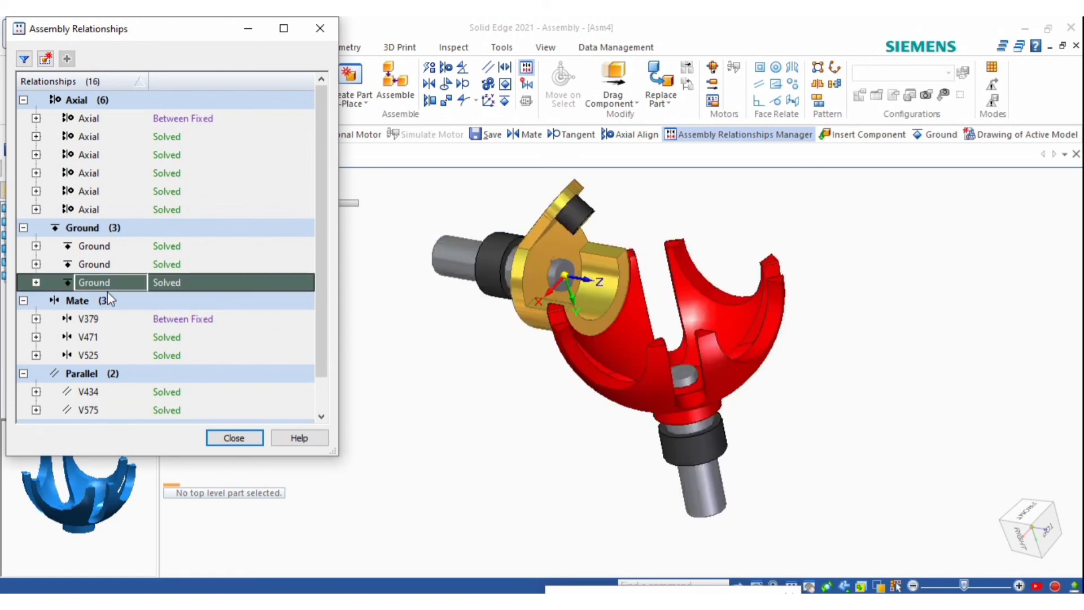
key(Delete)
click(104, 264)
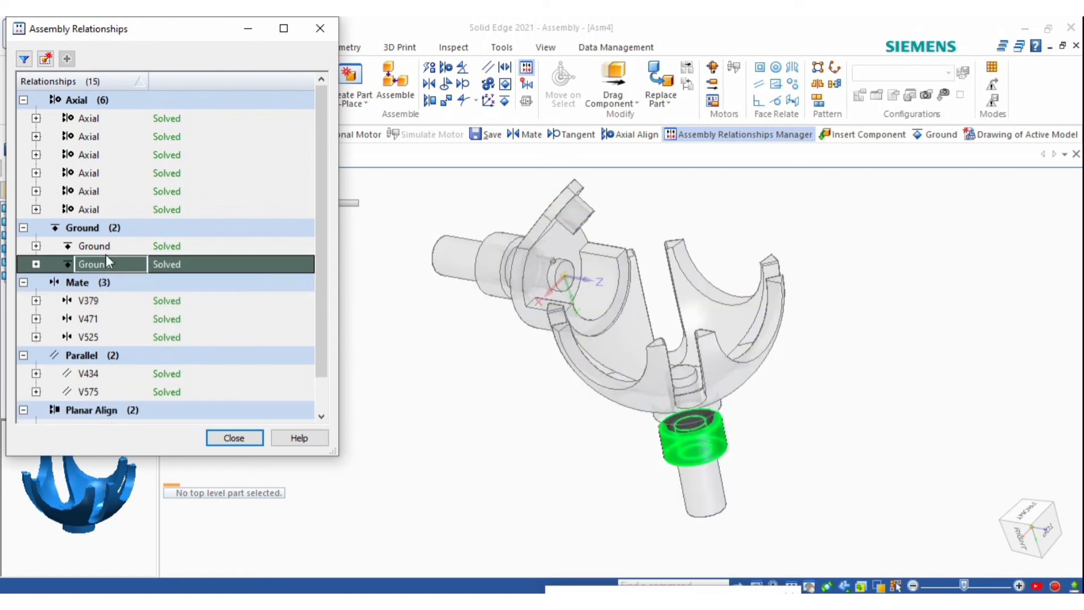
click(106, 249)
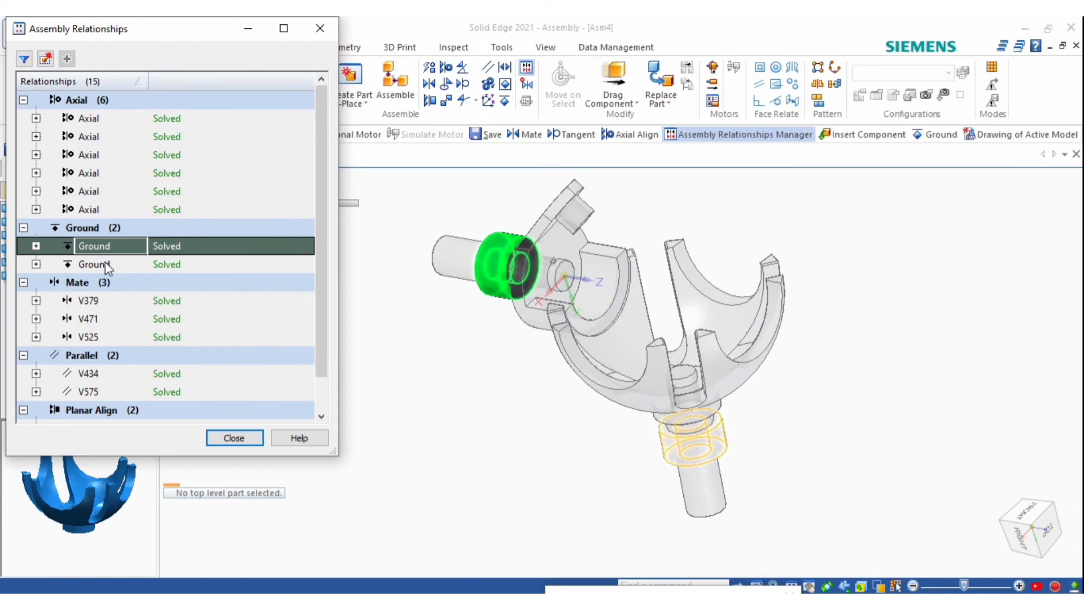
click(234, 438)
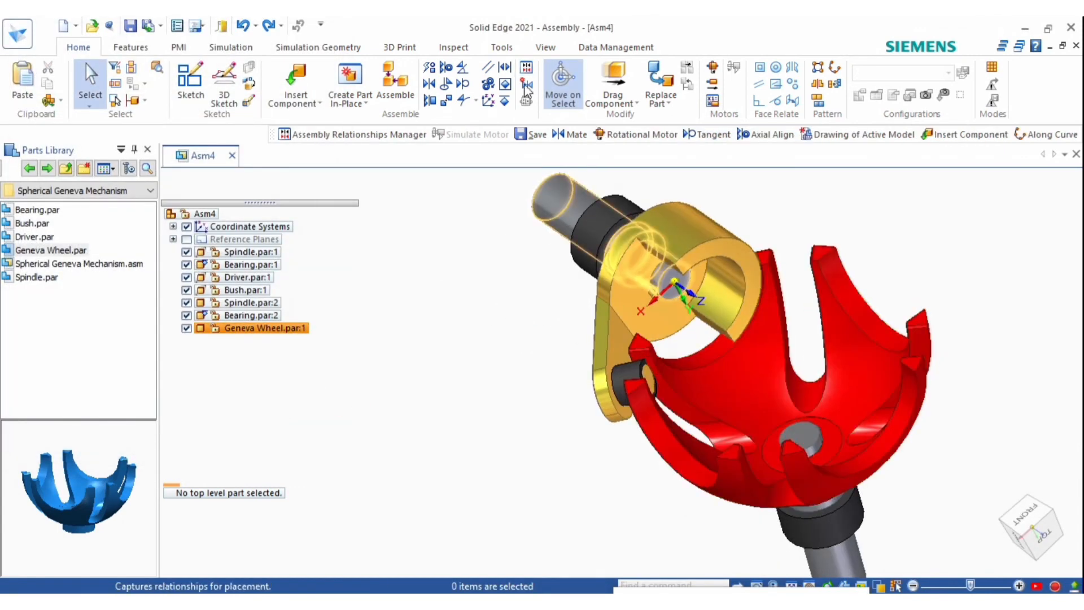
Try to make the bush's cylindrical face tangent at 0 mm to the inner slot face of the Geneva wheel's nearest arm
click(463, 83)
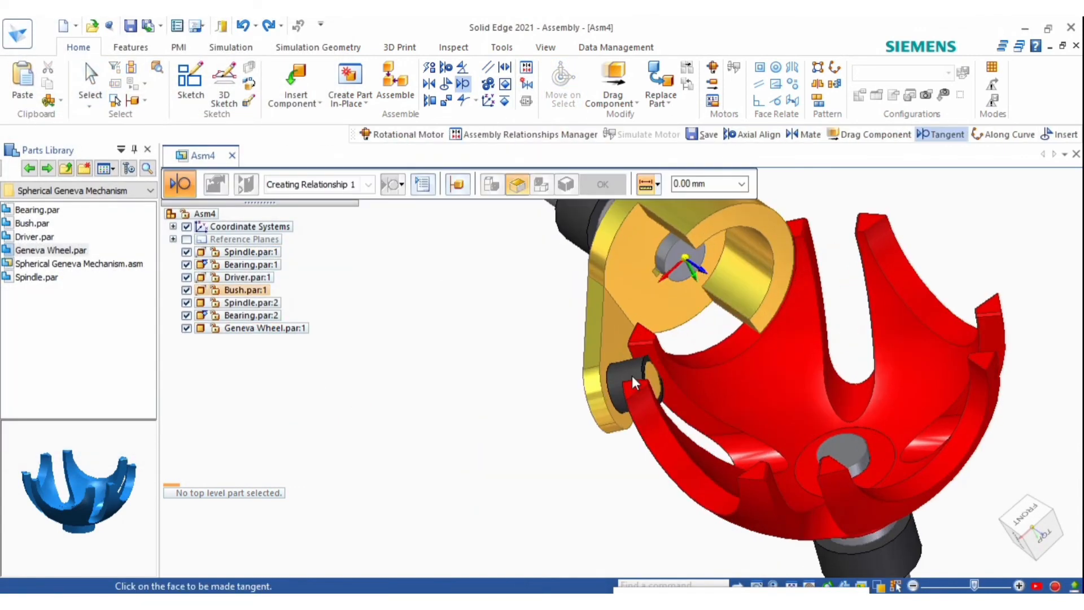
click(632, 375)
click(713, 429)
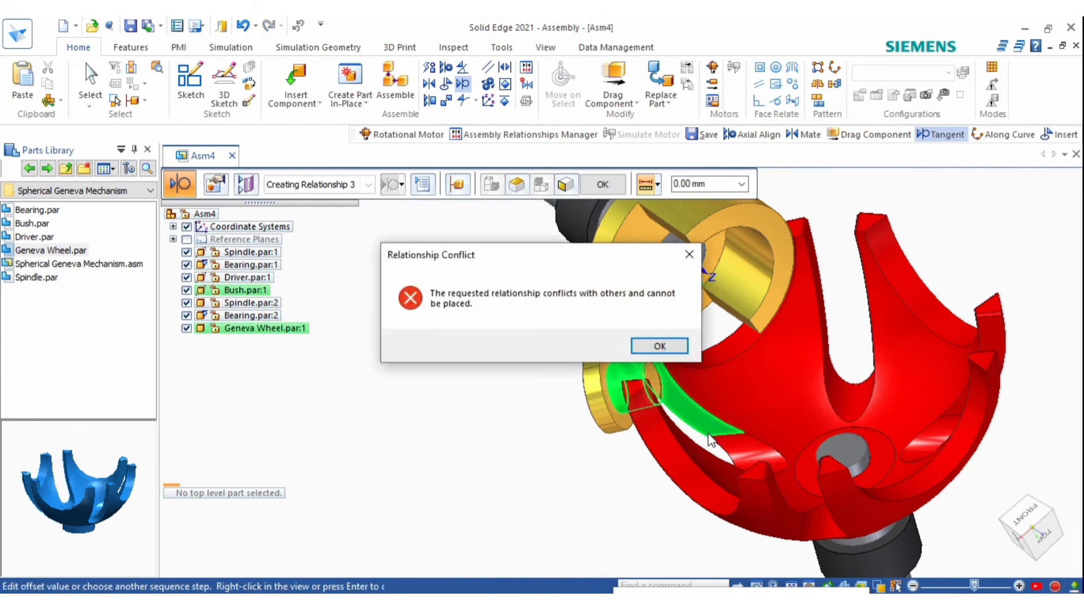
click(654, 343)
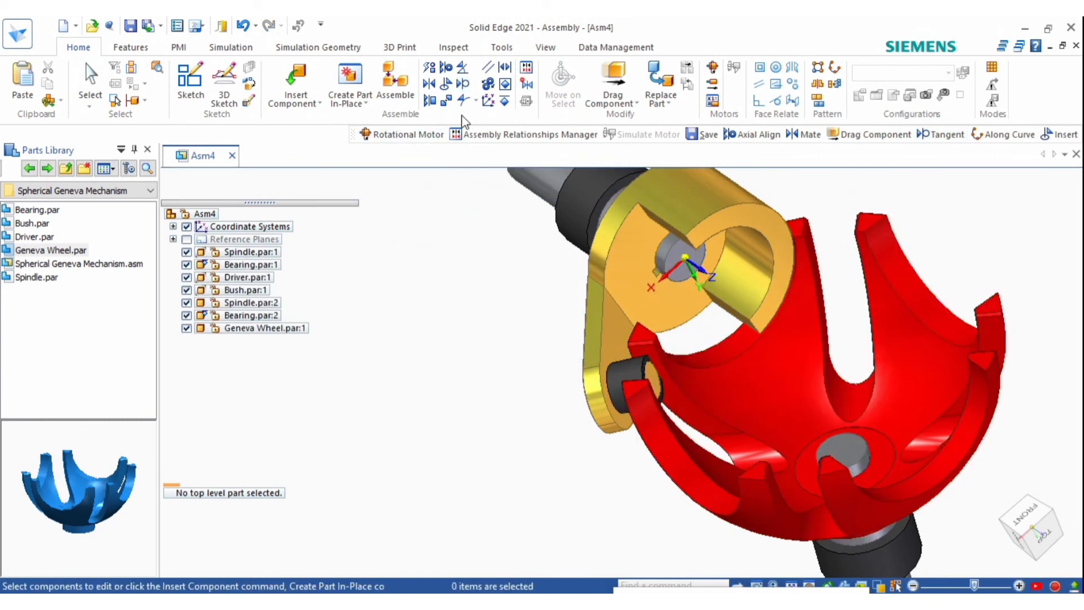
Delete the Ground relationships of both bearings in the Assembly Relationships Manager
click(527, 71)
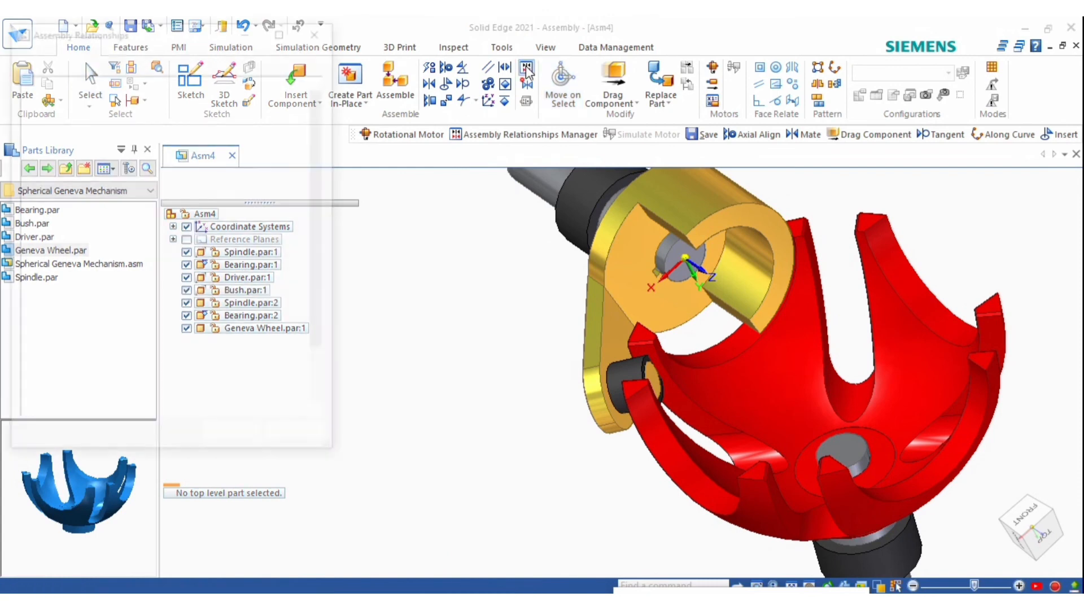
click(129, 288)
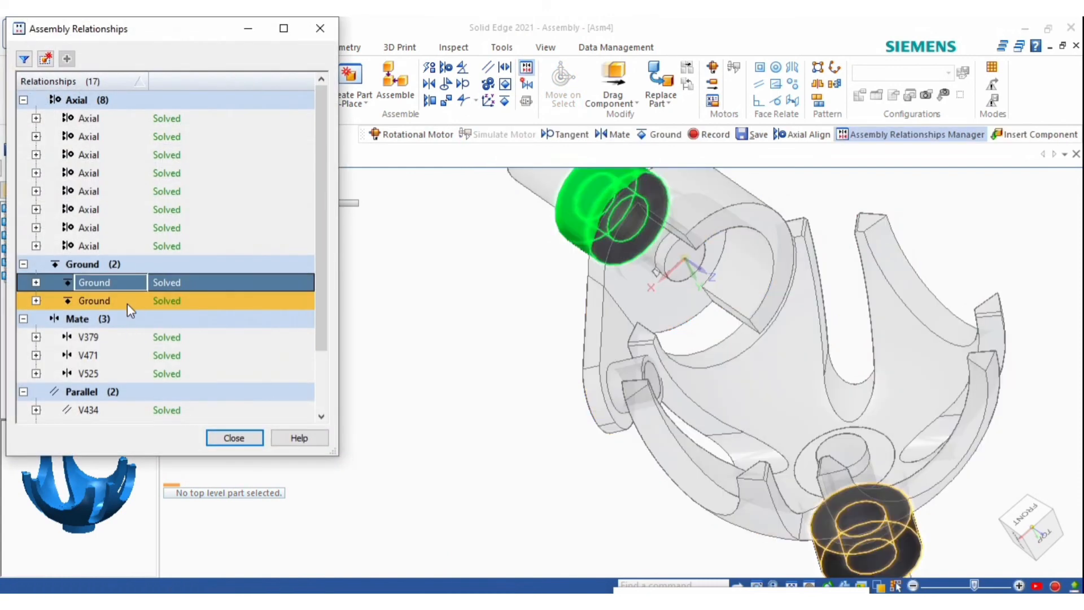
shift+click(127, 301)
key(Delete)
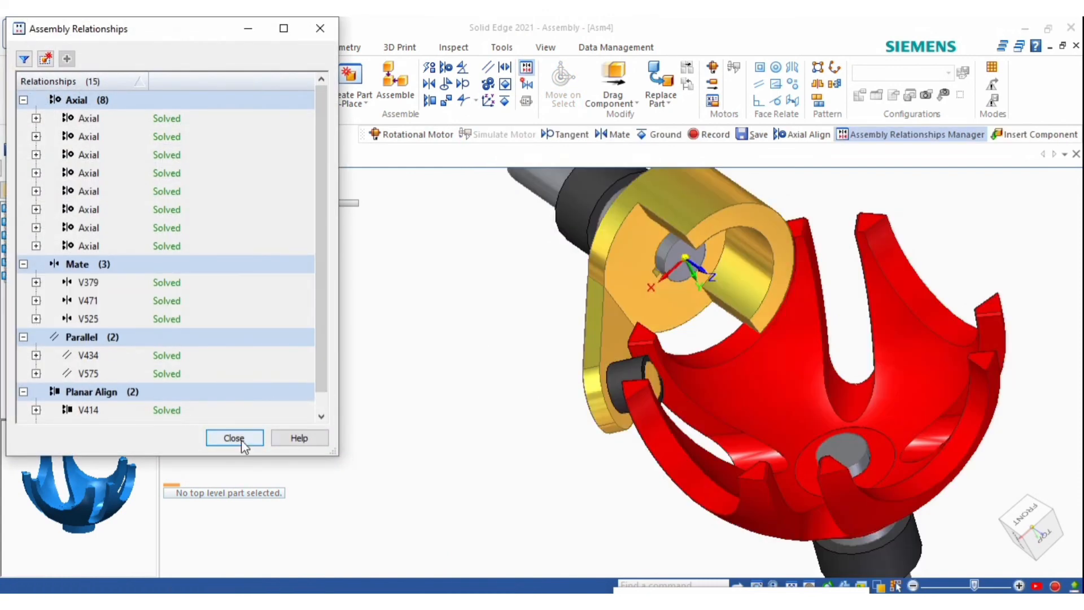
click(234, 439)
Add a Tangent relationship at 0 mm between the bush's cylindrical face and the Geneva wheel's slot face
scroll(612, 382, up, 2)
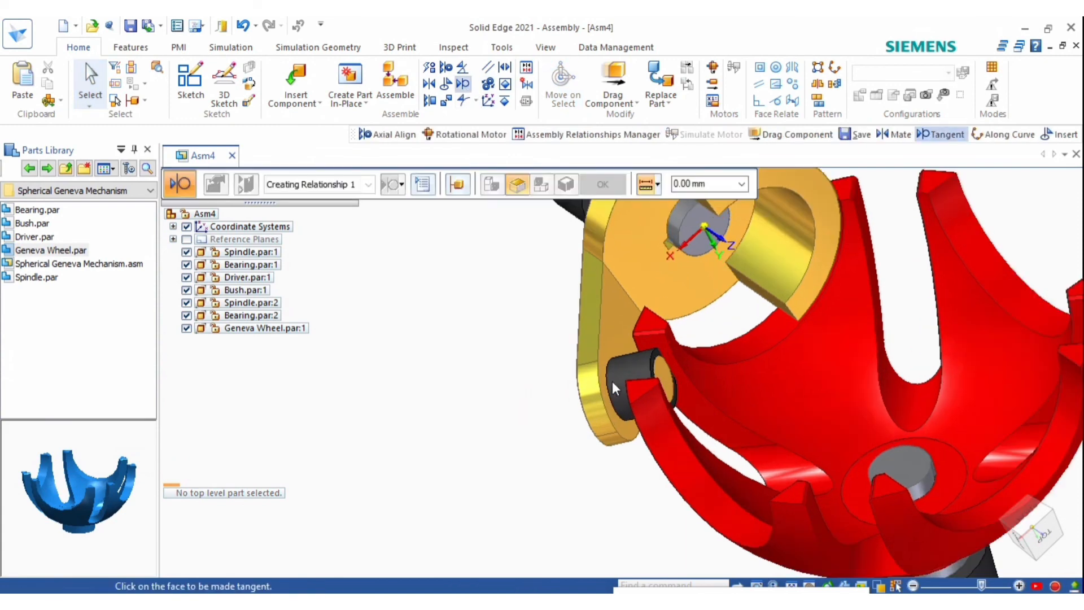
click(625, 372)
click(699, 421)
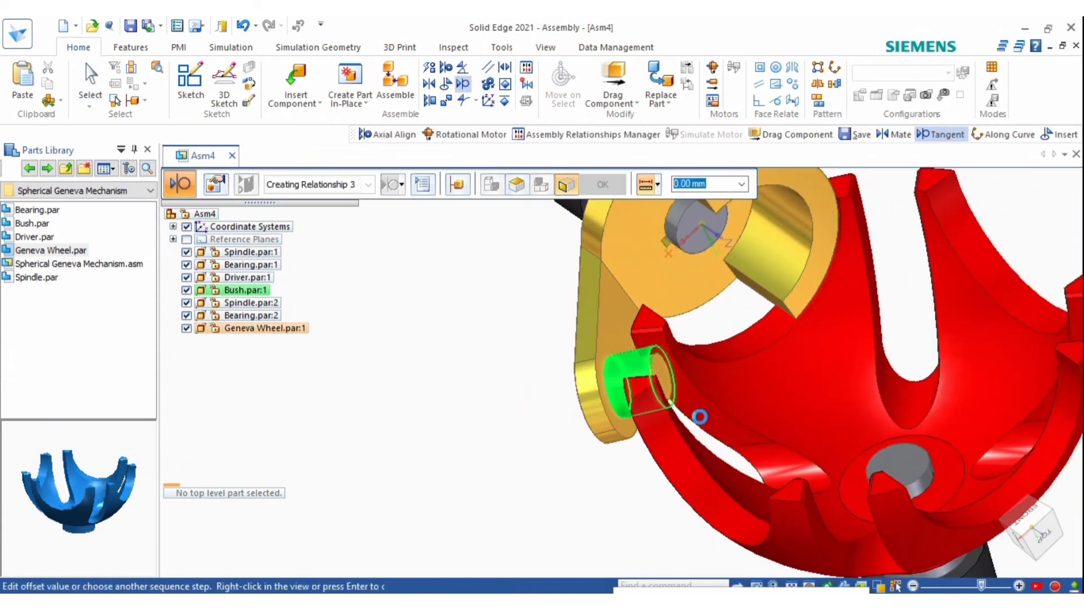
scroll(672, 393, down, 3)
middle_drag(670, 397, 635, 357)
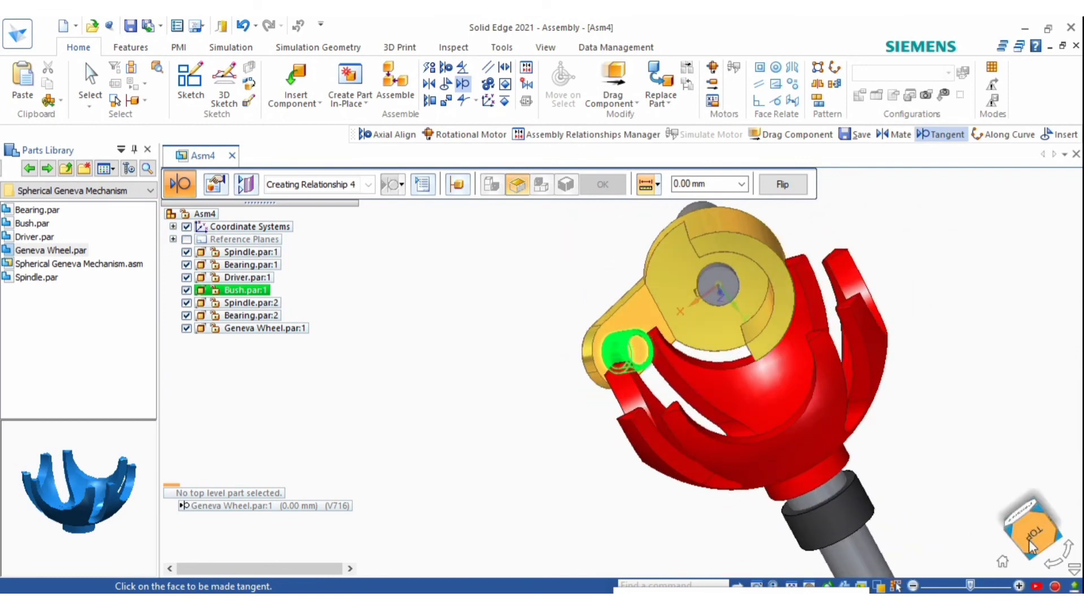
click(1029, 539)
key(Escape)
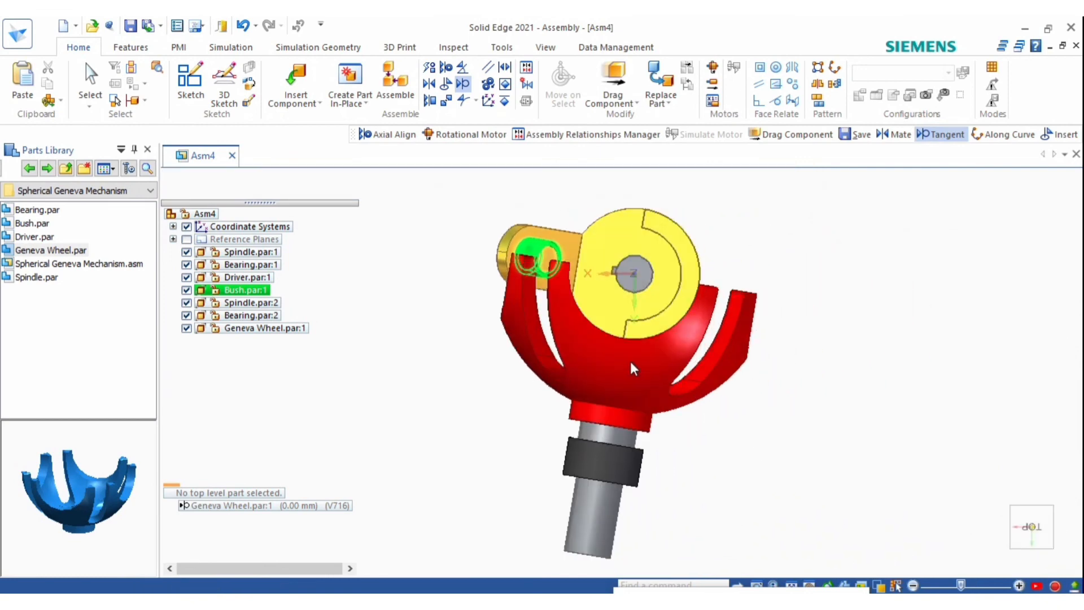
click(608, 351)
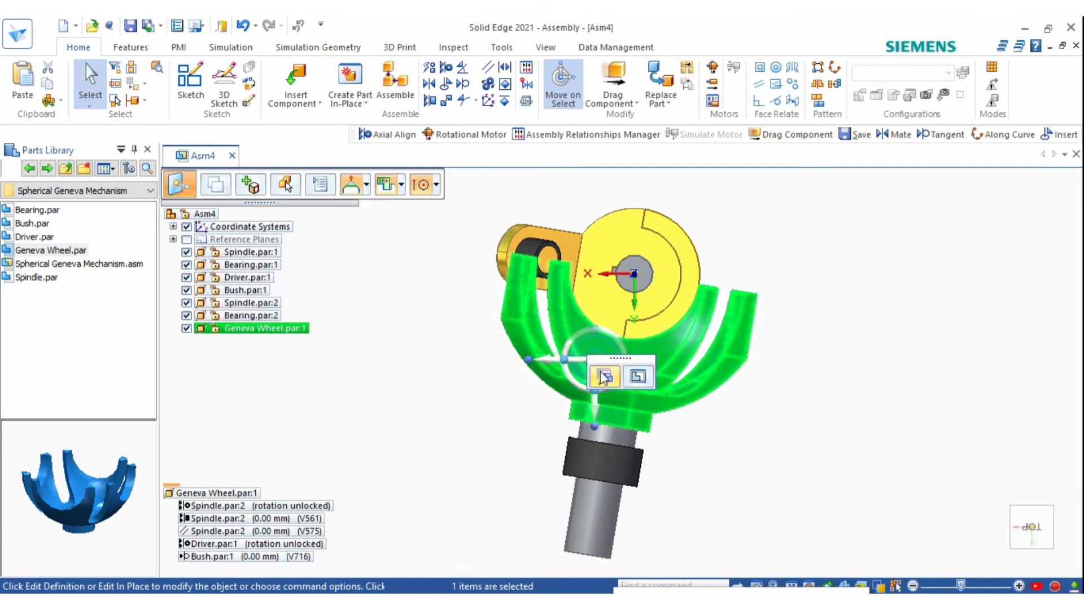
click(601, 372)
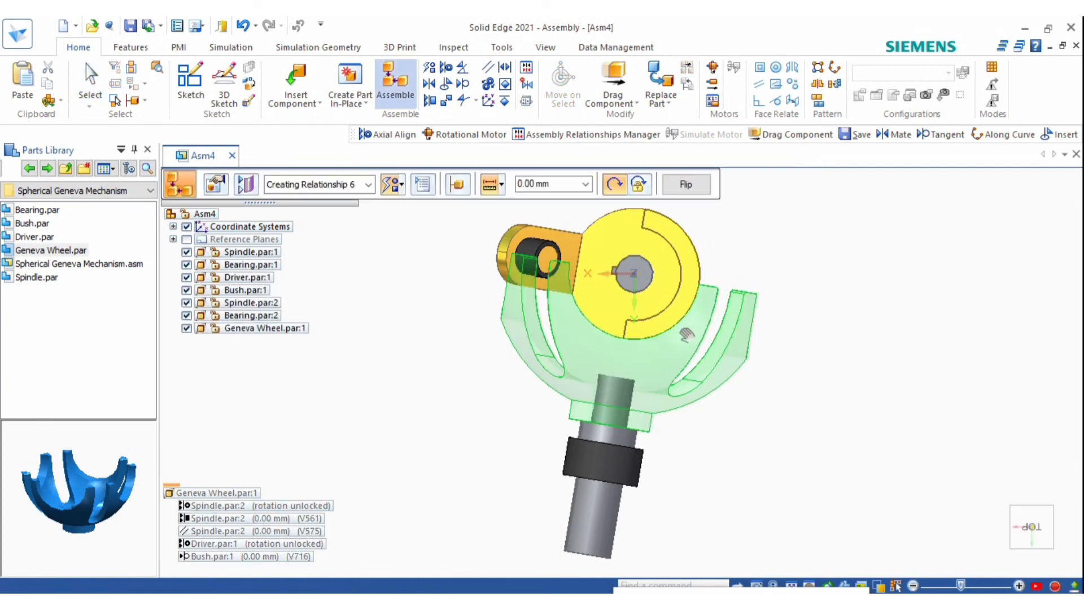
middle_drag(620, 366, 624, 432)
click(587, 418)
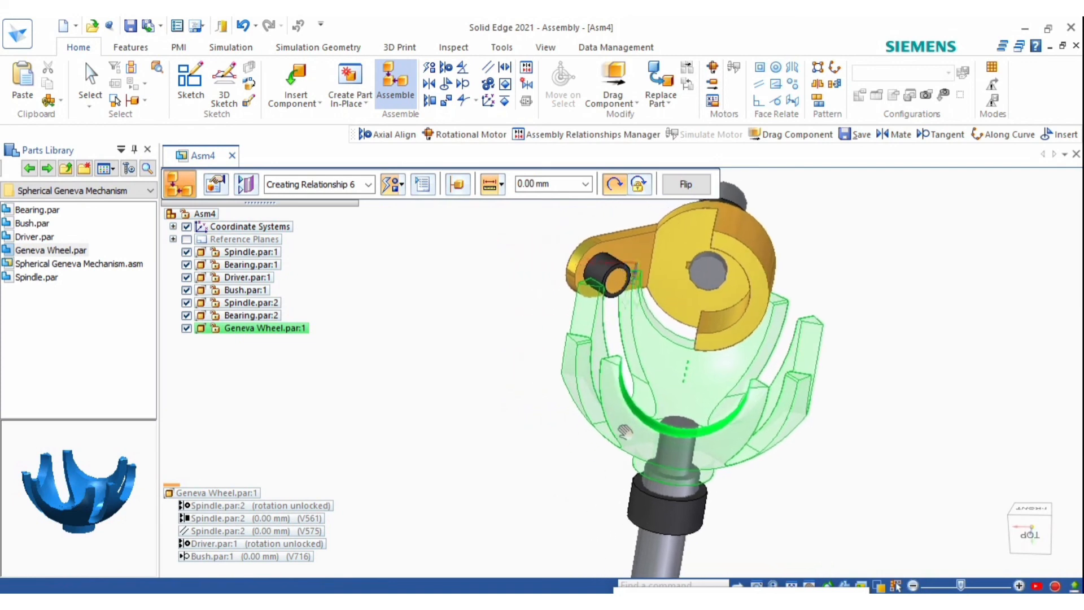
click(1029, 533)
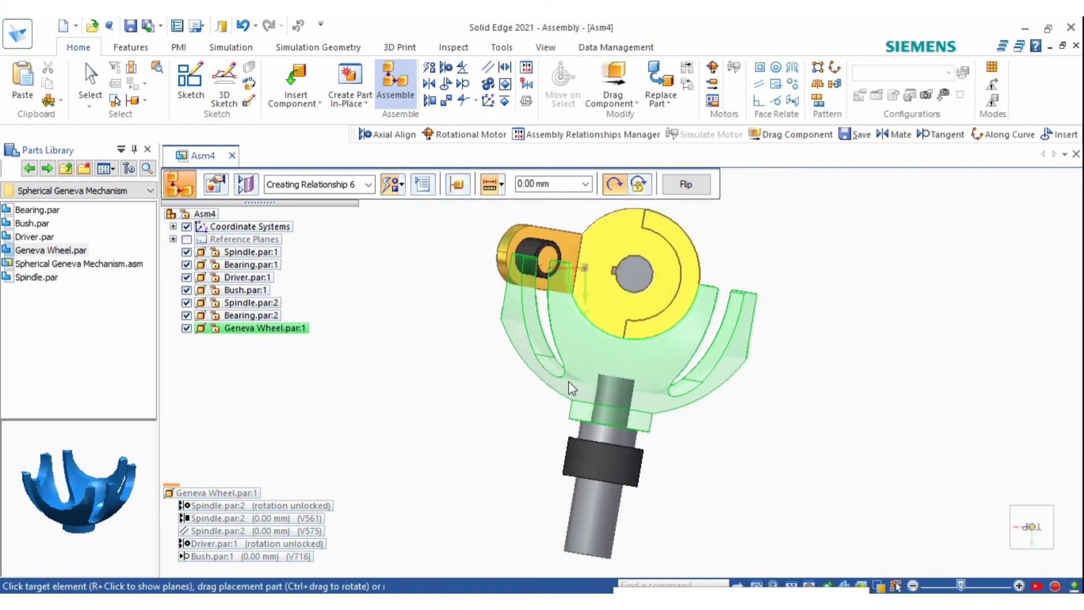
shift+middle_drag(587, 336, 532, 327)
key(Escape)
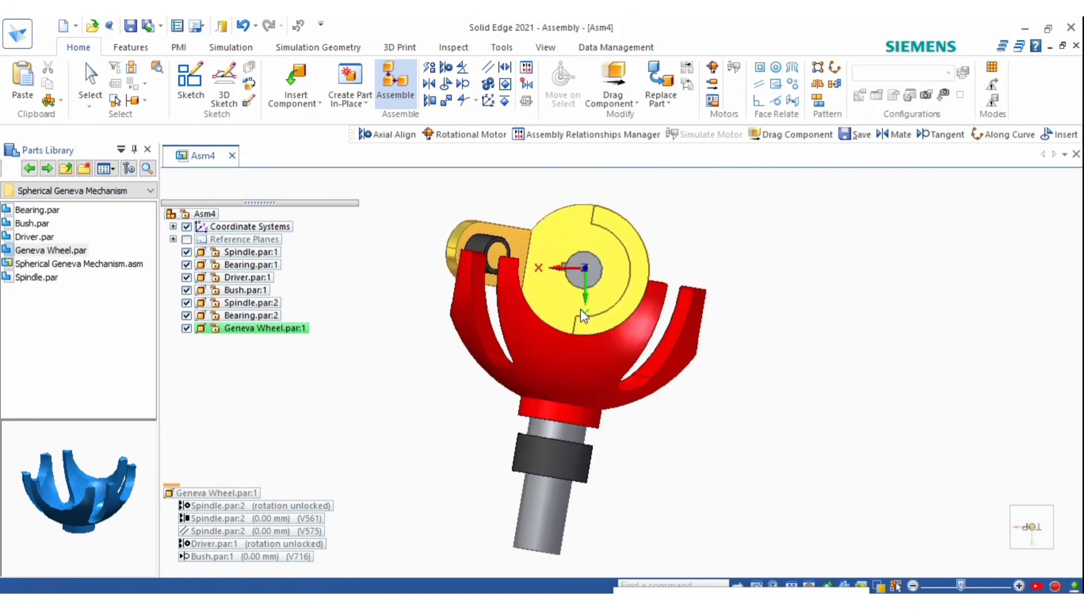
click(582, 311)
Ground the bearings on the first and second spindles again
middle_drag(700, 321, 743, 359)
scroll(641, 429, down, 1)
middle_drag(647, 353, 587, 346)
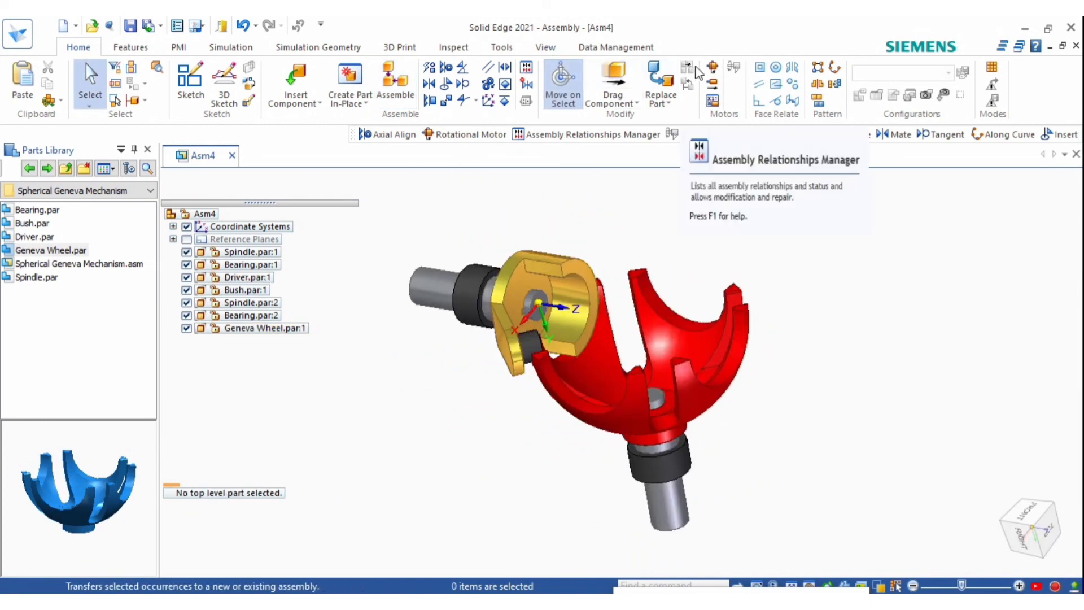
click(716, 68)
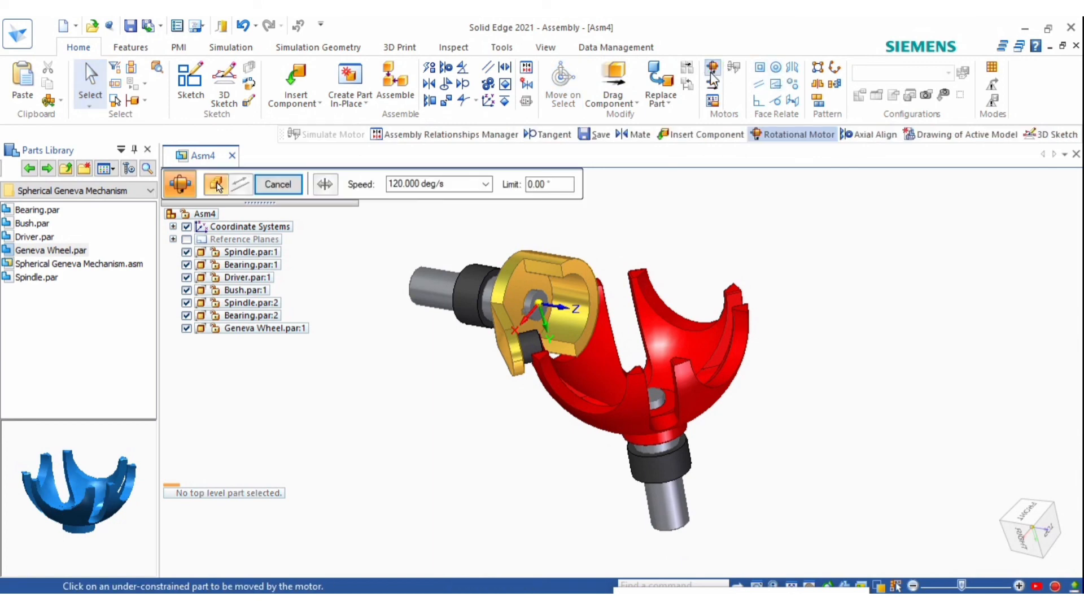
click(506, 105)
click(463, 291)
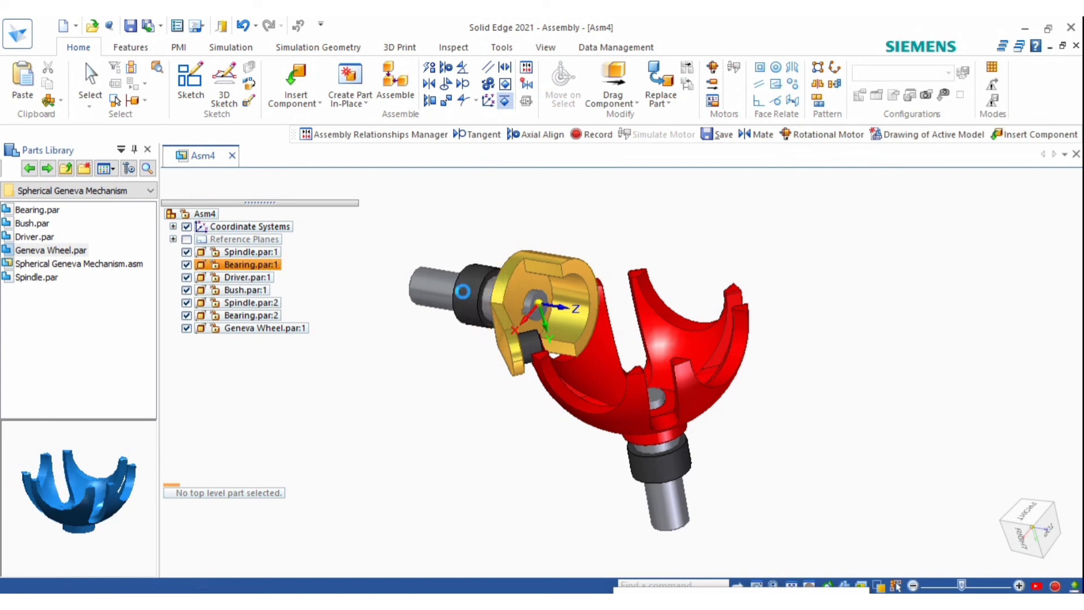
click(690, 470)
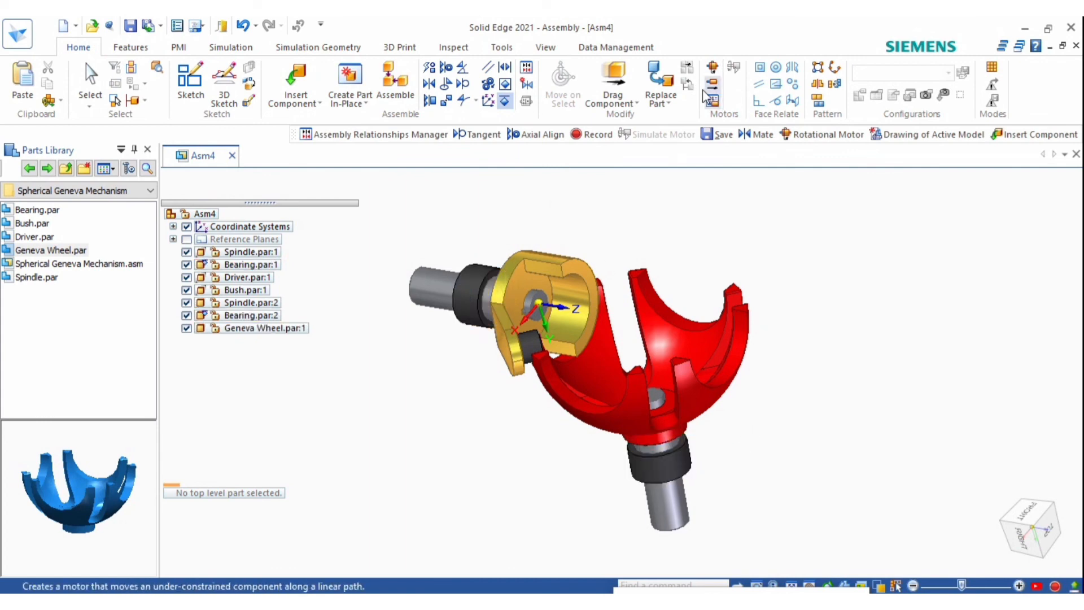
Add a rotational motor to the first spindle at 120 deg/s with a 0° limit
click(713, 69)
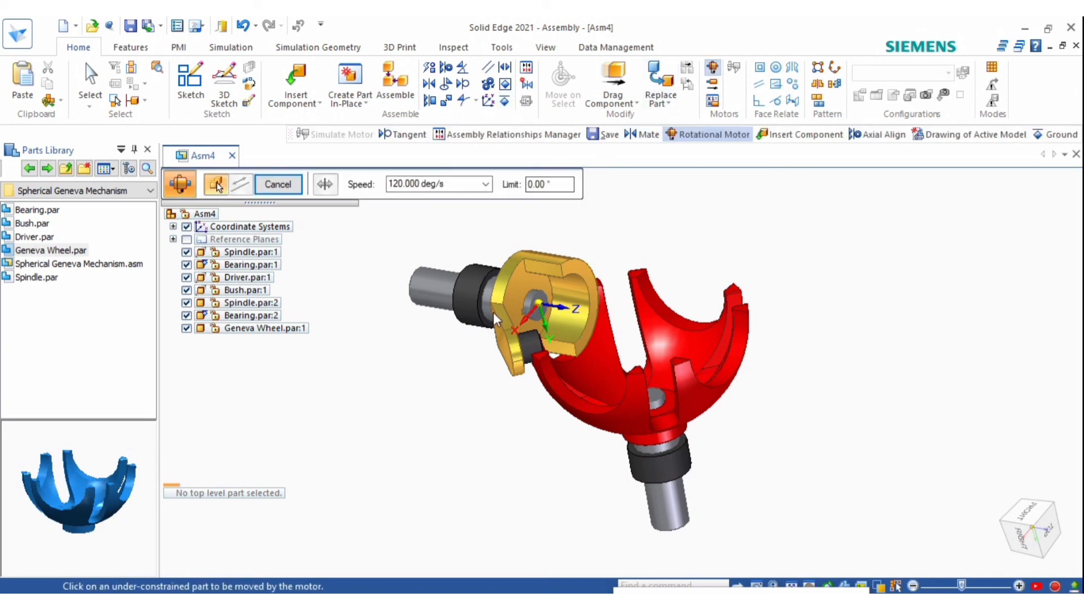
click(427, 281)
click(436, 297)
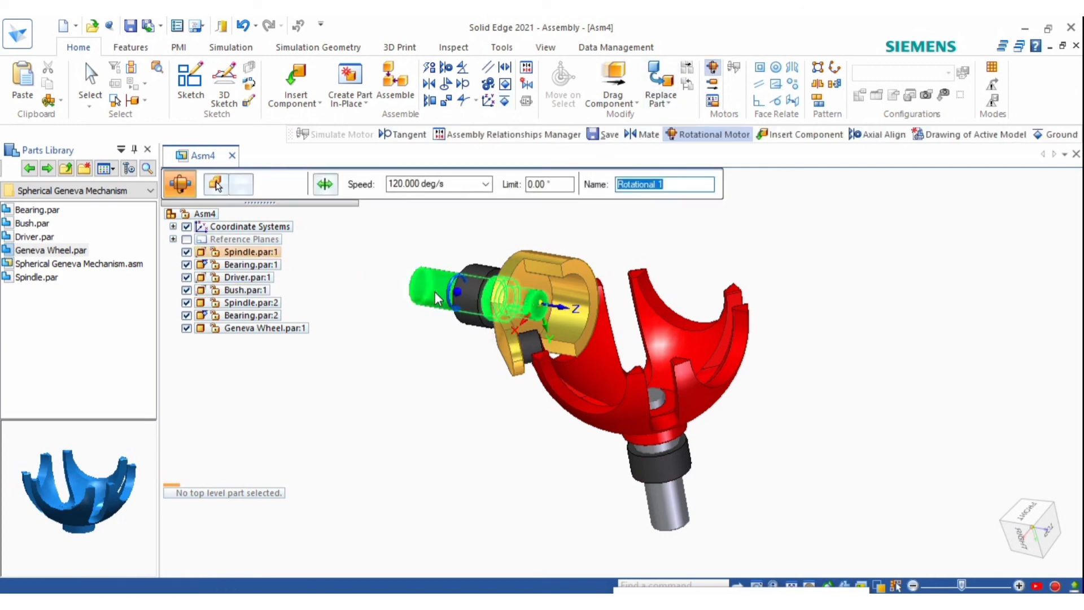
key(Return)
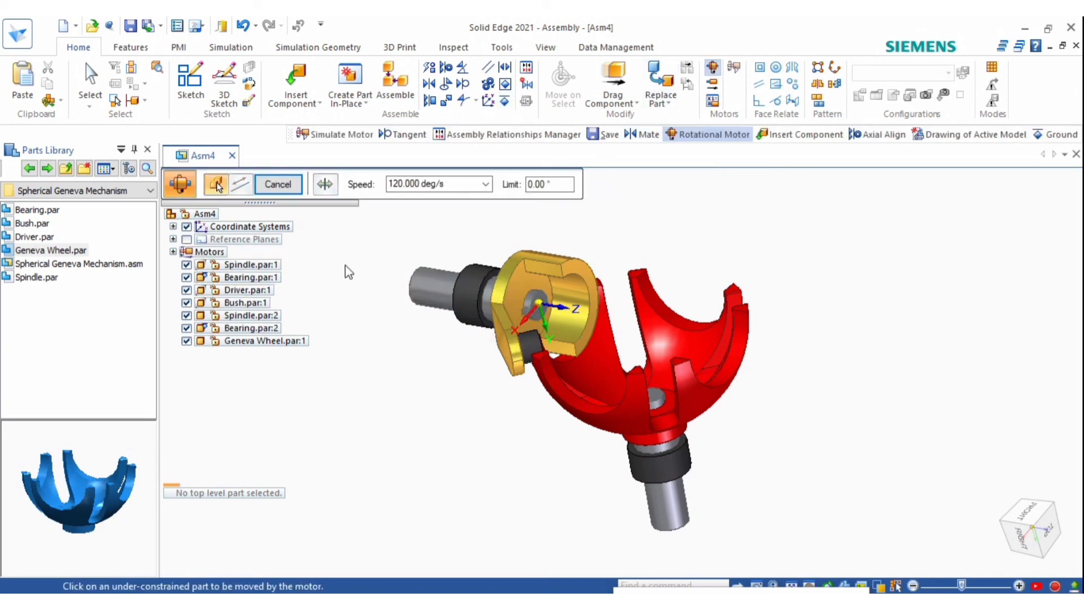
click(269, 189)
Start a physical-motion motor simulation with Rotational 1 and shorten the motor's duration on the timeline to frame 200
click(734, 69)
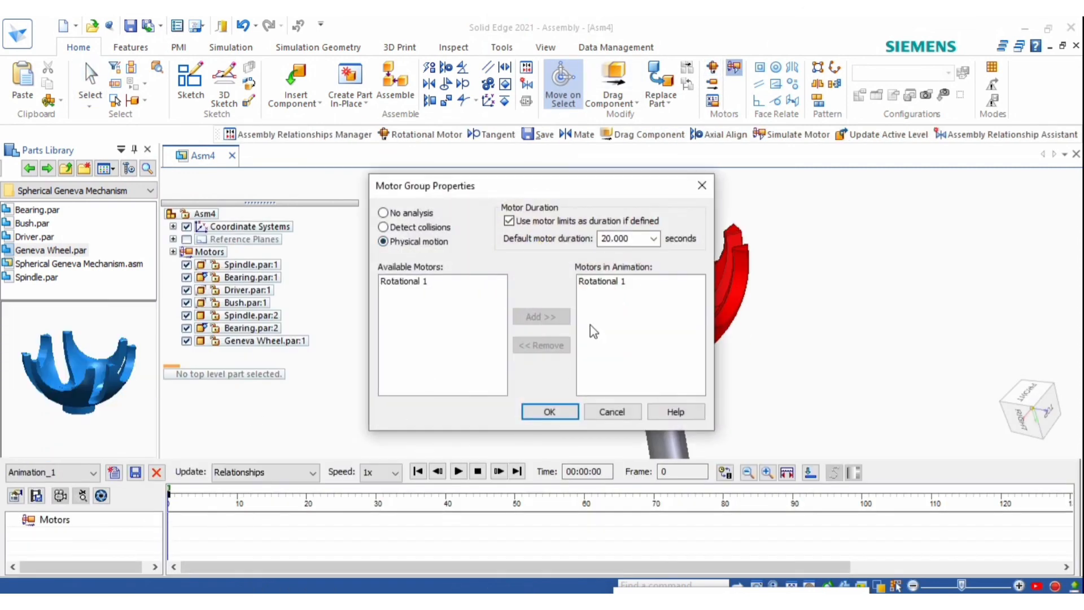
click(545, 414)
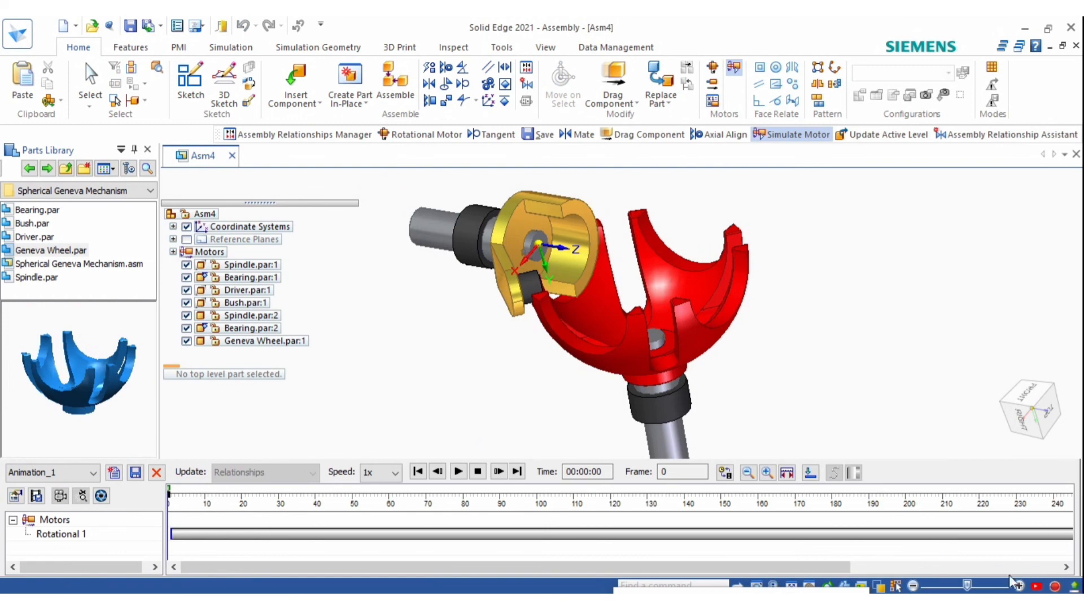
drag(836, 564, 1046, 565)
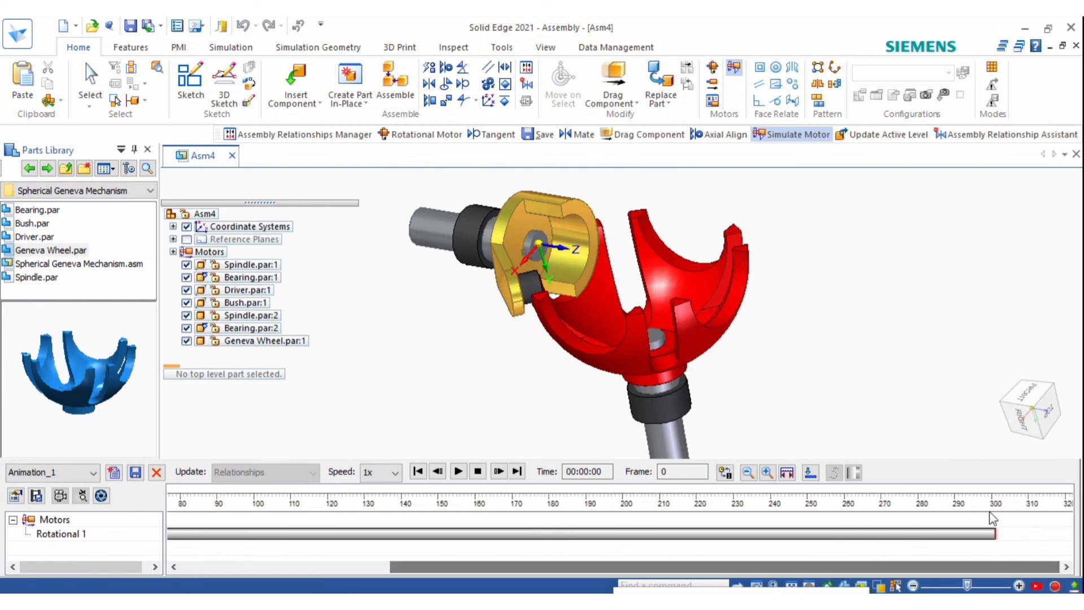
drag(996, 531, 535, 535)
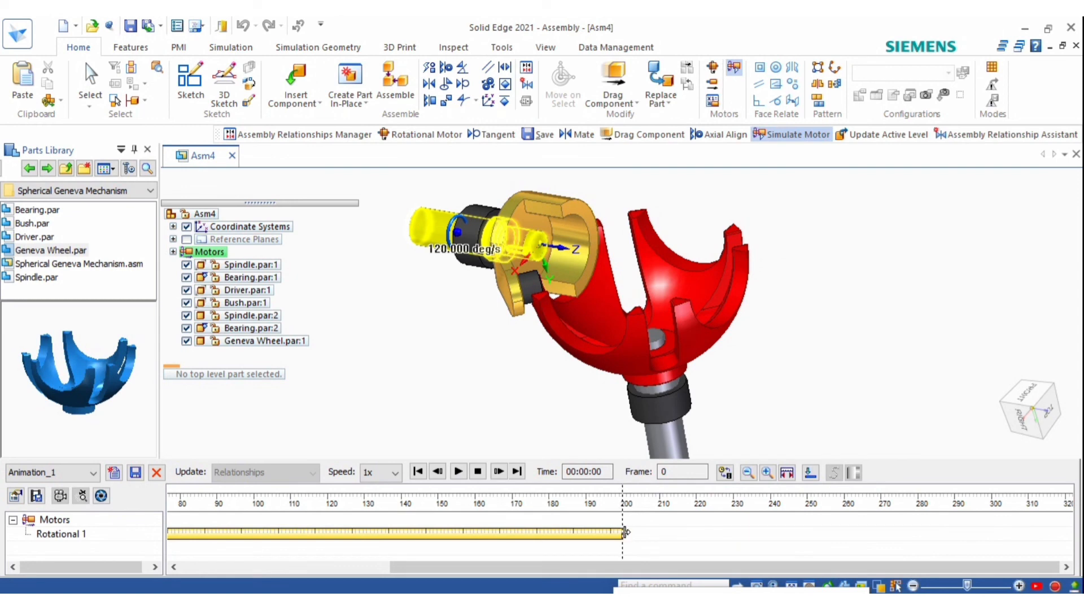
drag(642, 568, 433, 567)
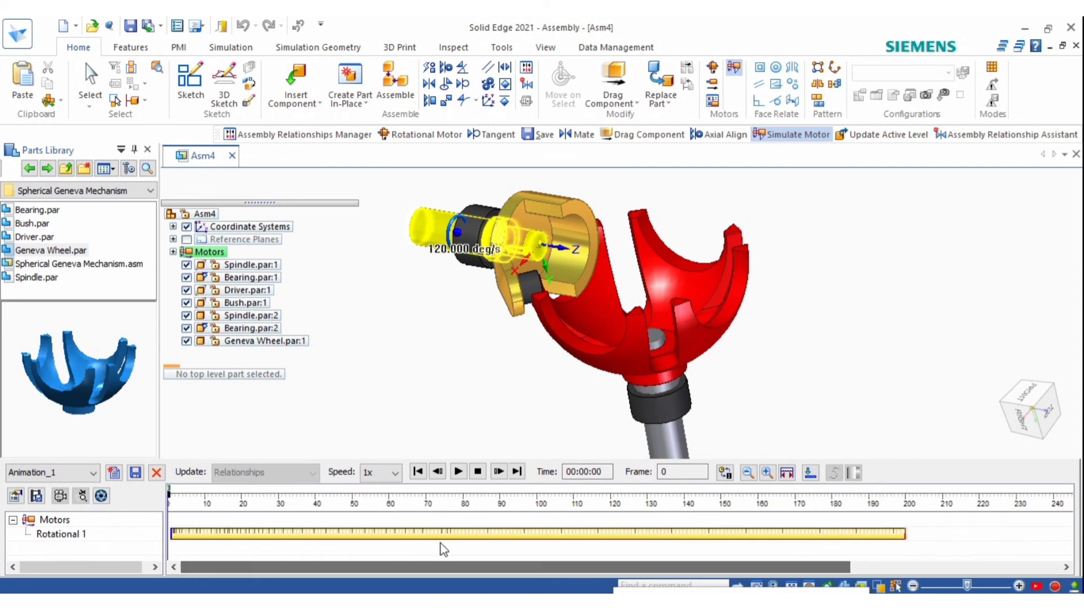
Test-play the motor animation briefly, then pause it and return to the first frame
middle_drag(523, 421, 578, 414)
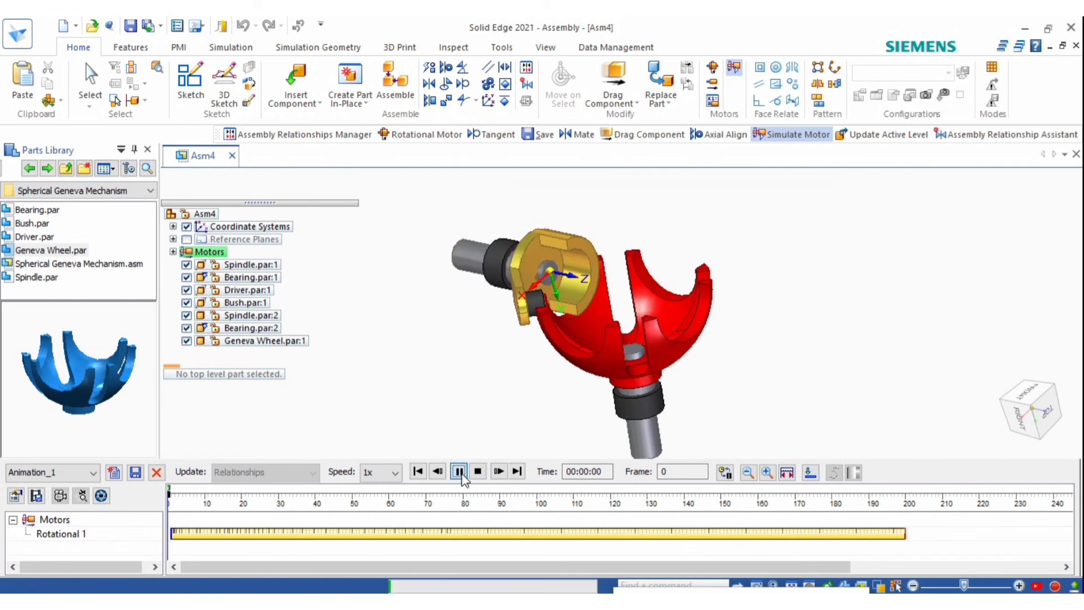
click(459, 472)
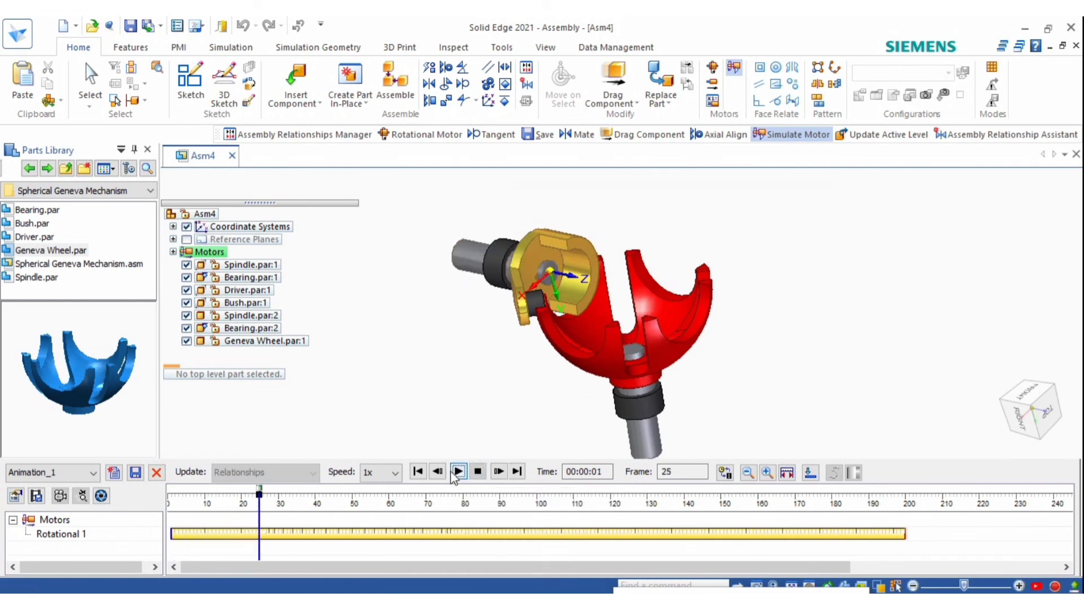
click(418, 472)
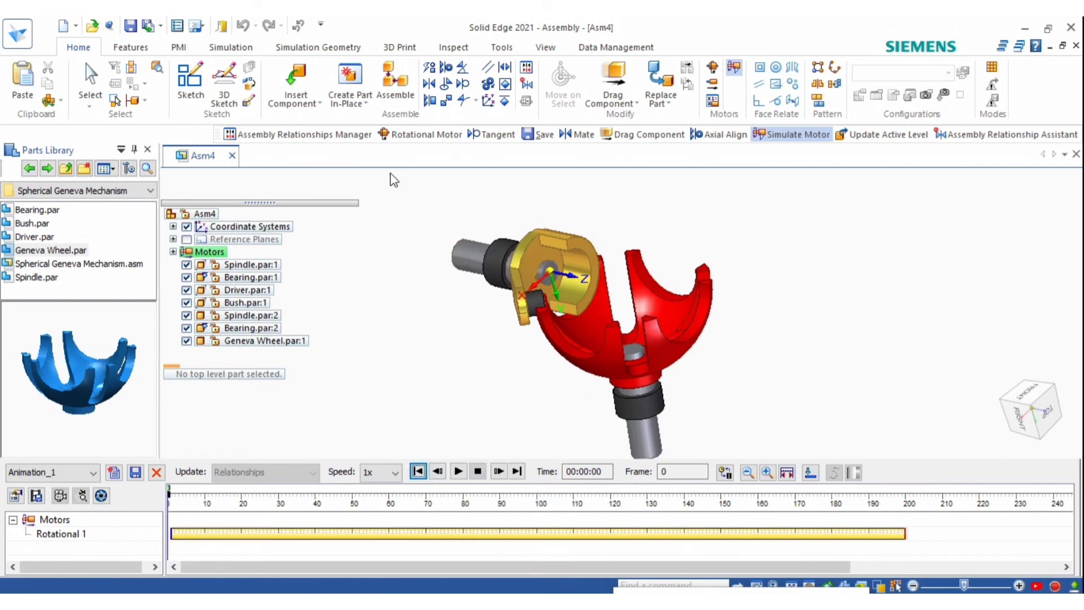
Suppress the Tangent relationship between the bush and the Geneva wheel in the Assembly Relationships Manager
click(526, 67)
click(595, 346)
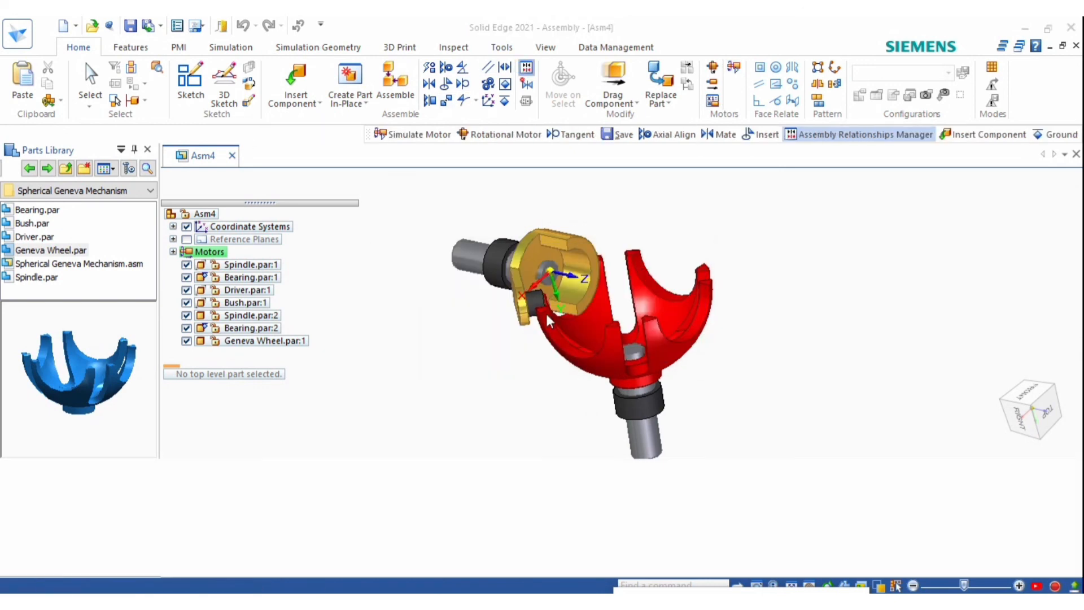
scroll(86, 417, down, 2)
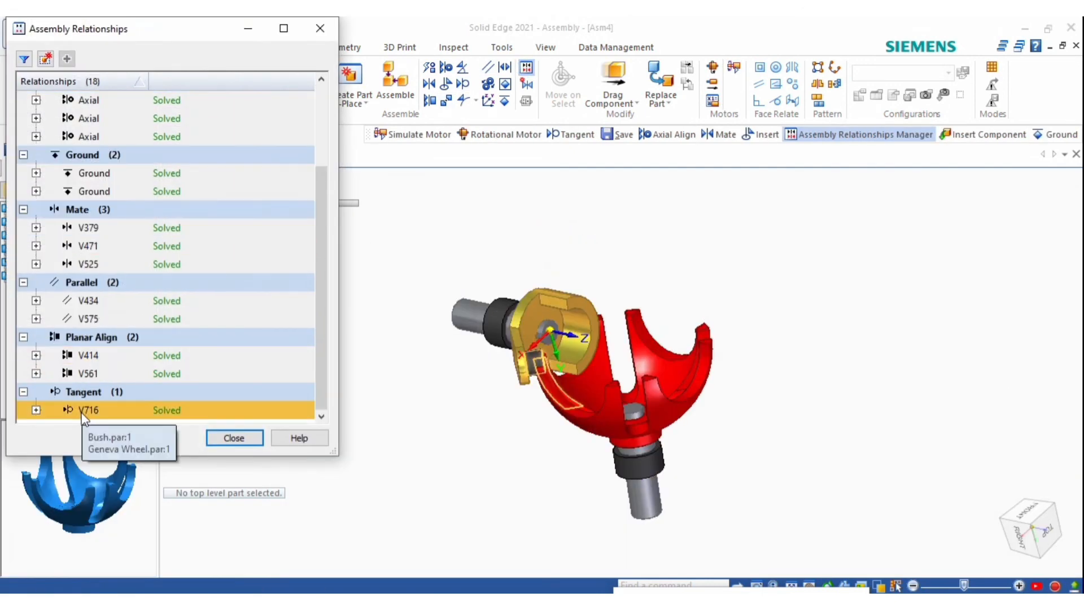
click(92, 416)
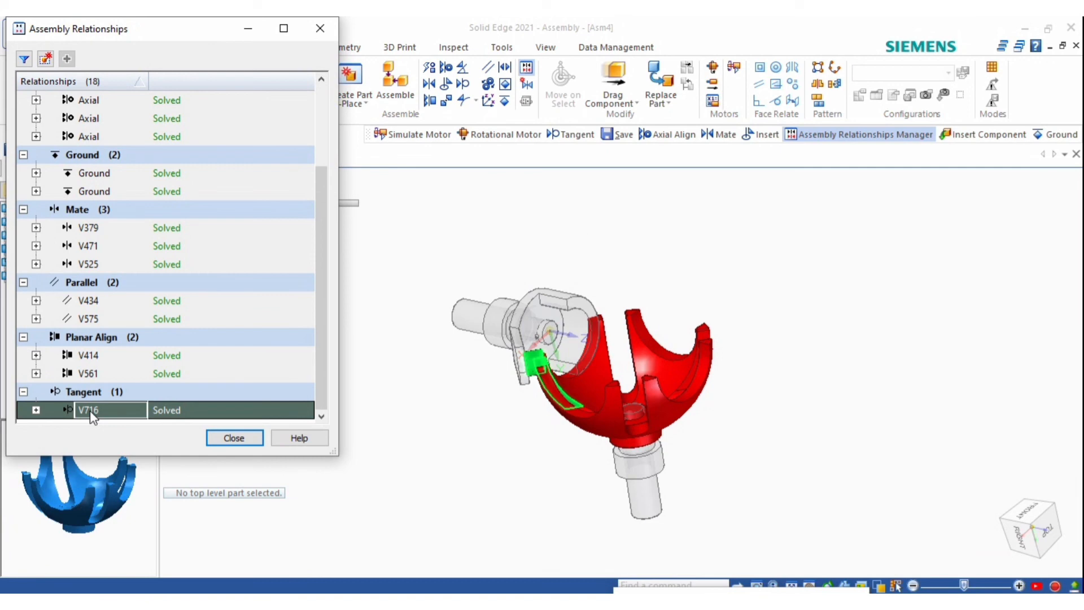
right_click(93, 415)
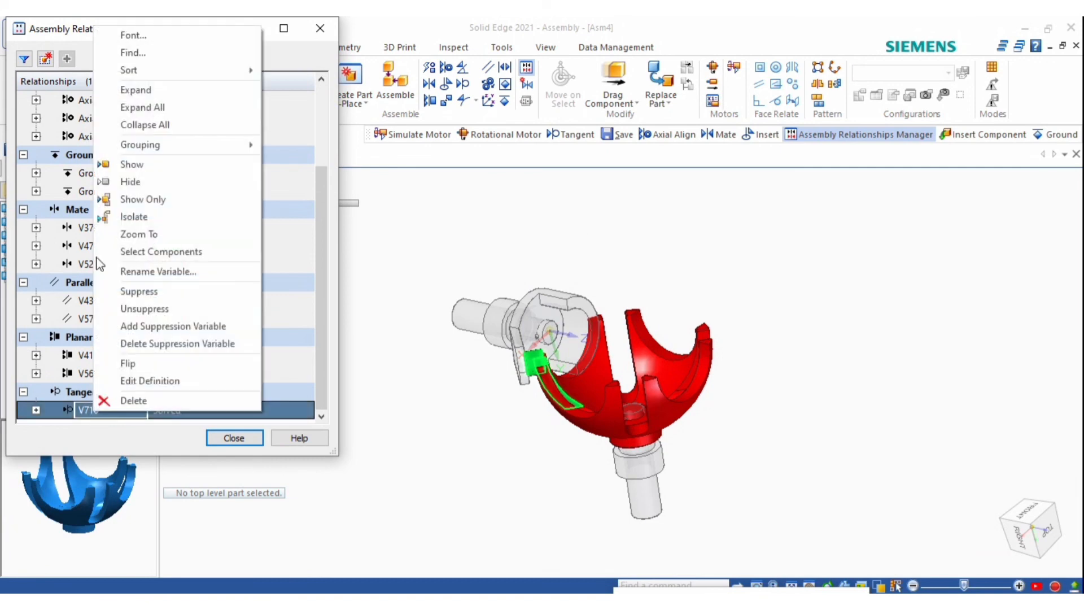
click(158, 286)
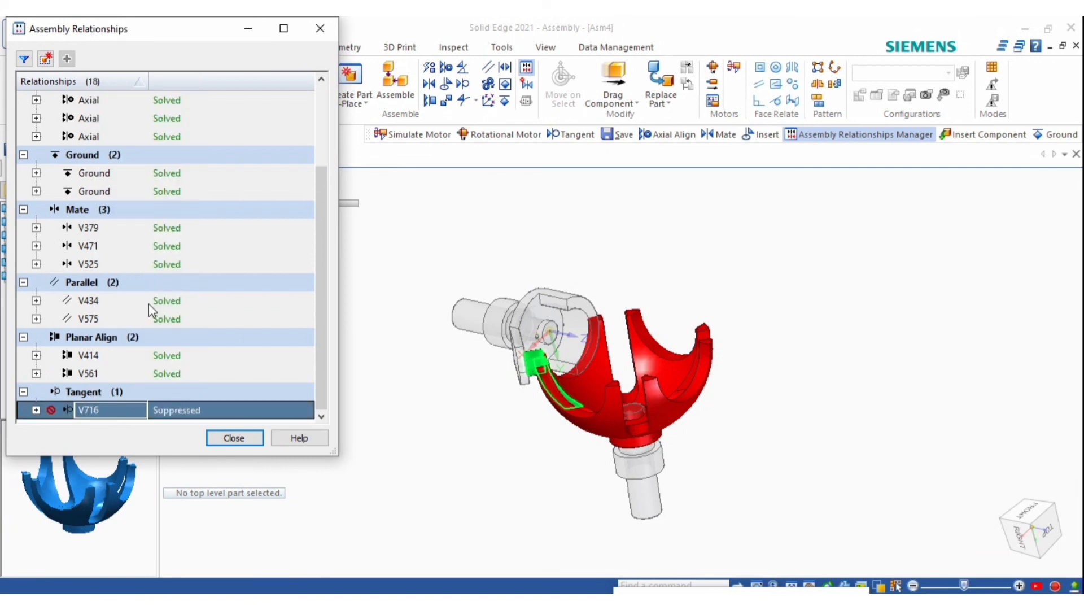
Suppress the Axial relationship between the driver and the Geneva wheel and leave the Assembly Relationships Manager
scroll(83, 244, up, 2)
click(83, 244)
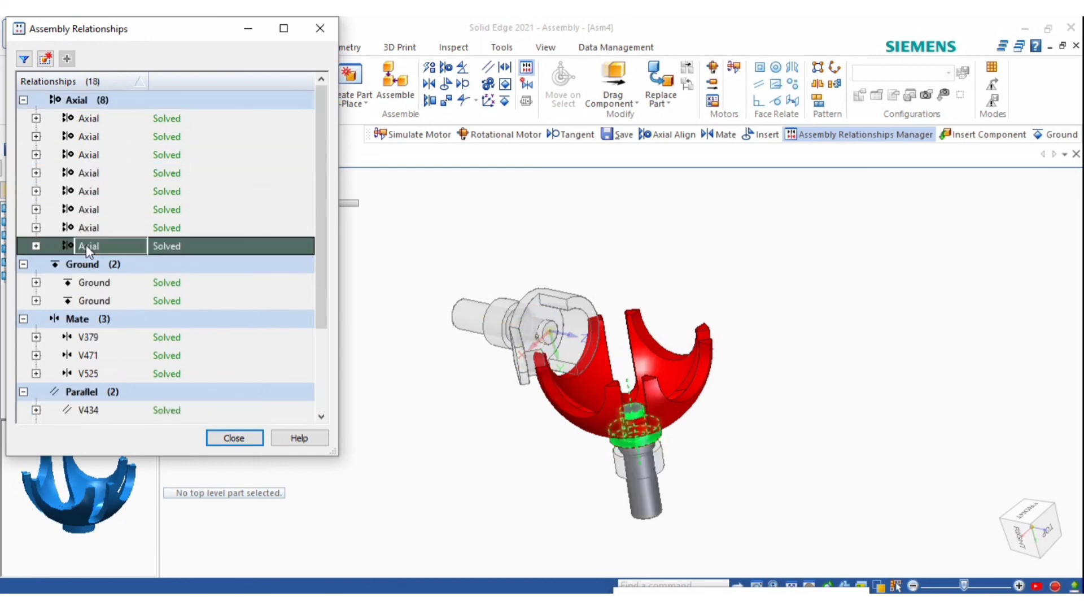
click(98, 228)
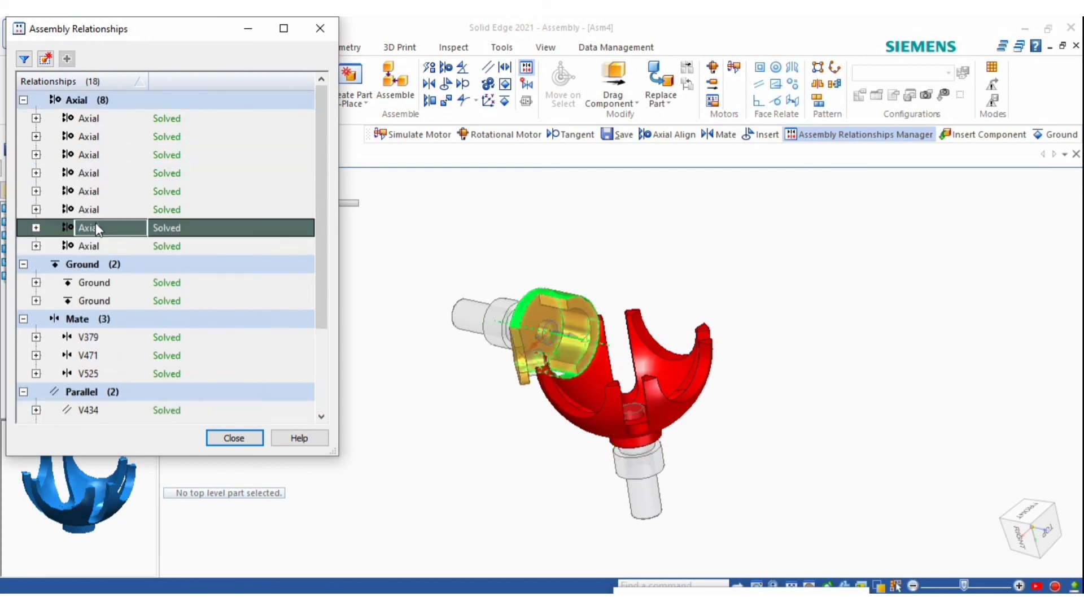
right_click(95, 230)
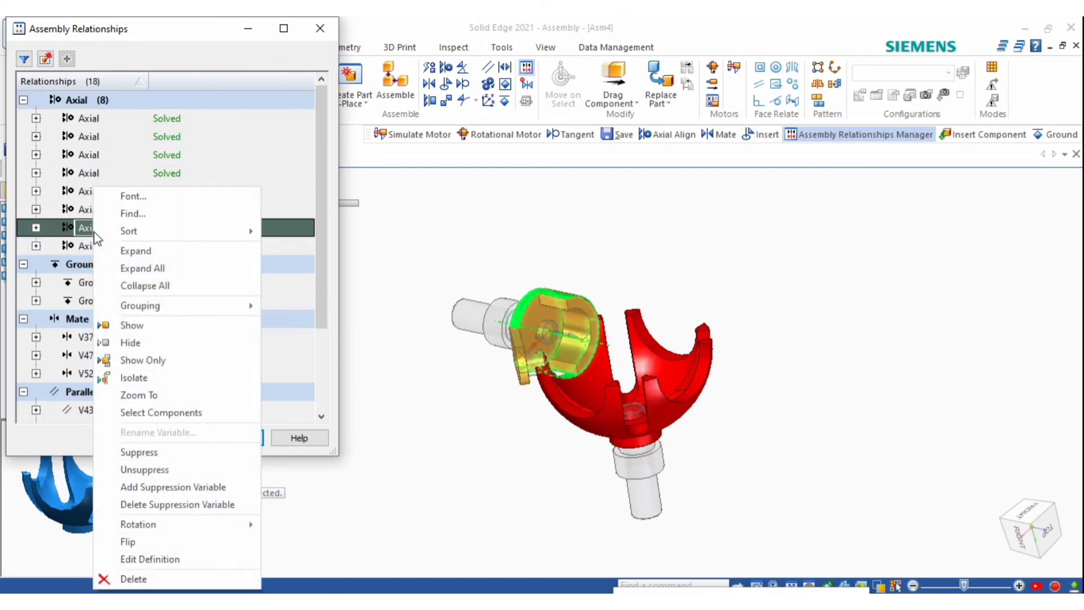
click(139, 452)
click(253, 439)
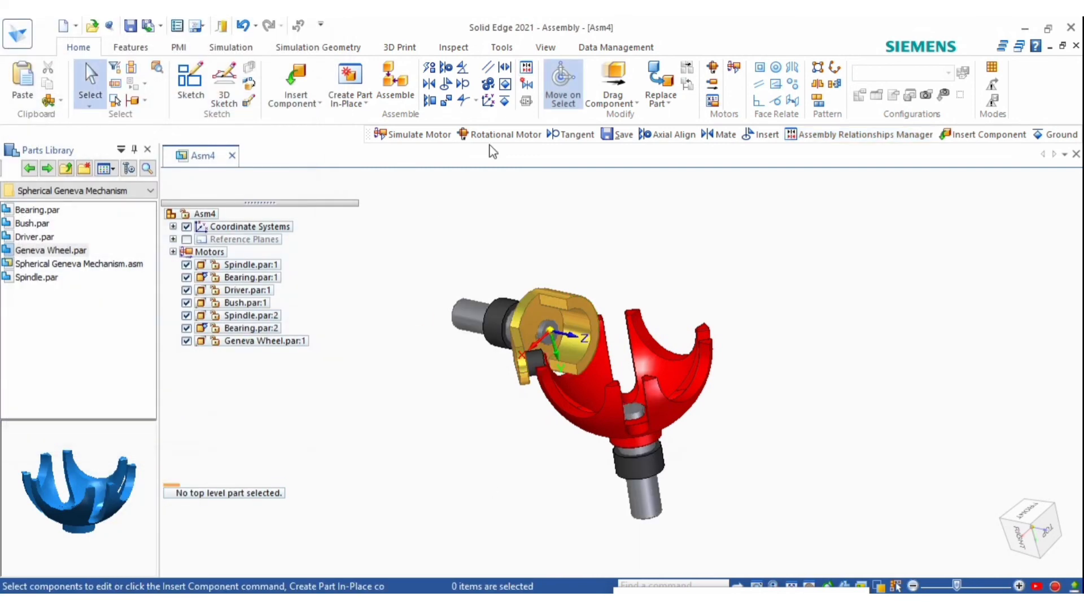
Simulate the motor and examine the driver and Geneva wheel motion through to the end, then rewind the animation
click(732, 71)
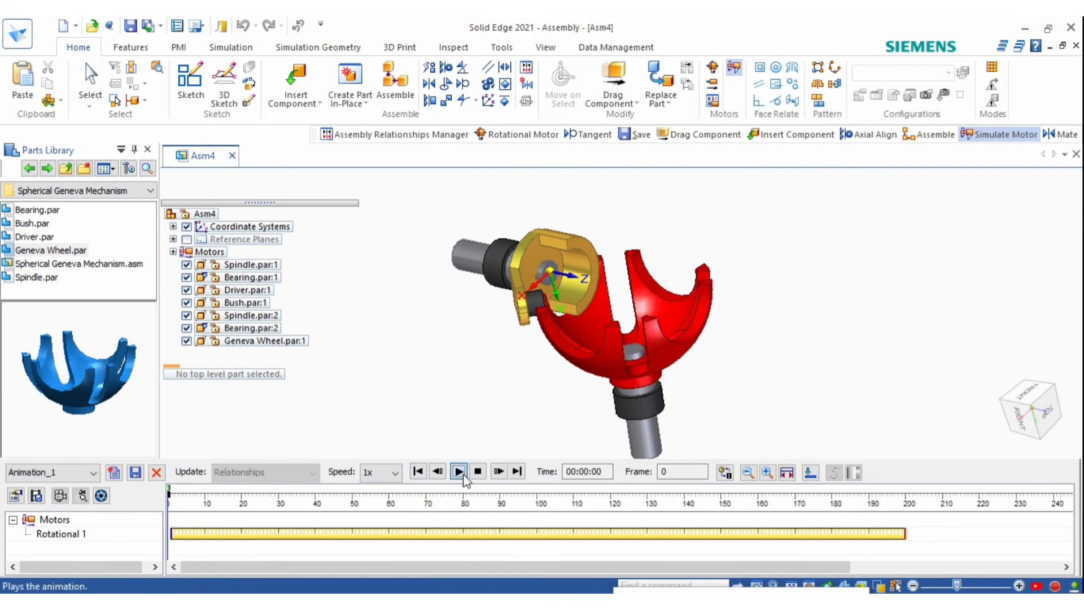
click(465, 474)
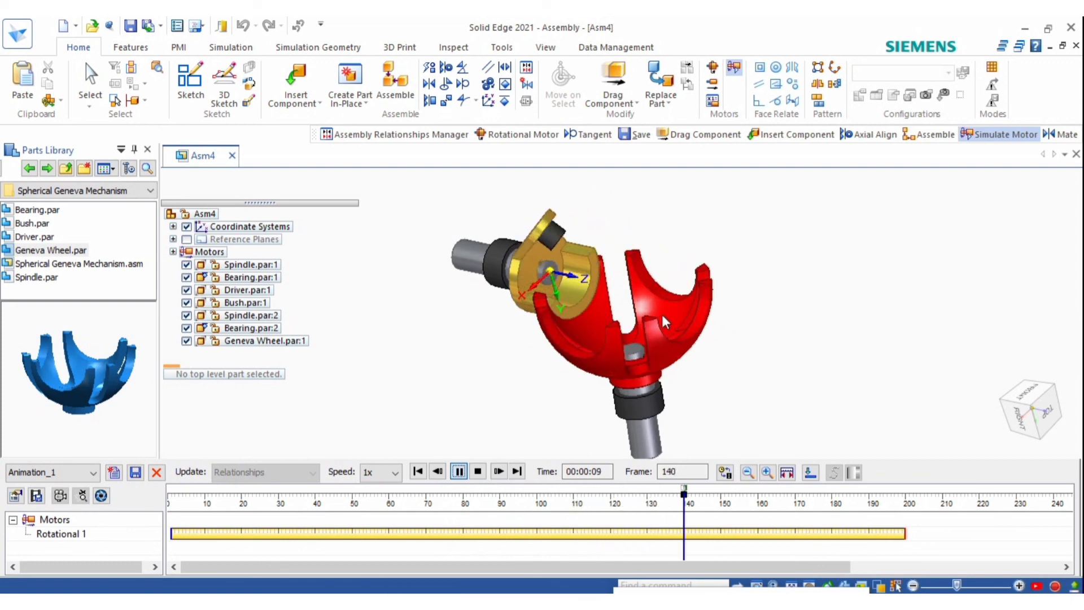
middle_drag(668, 321, 598, 316)
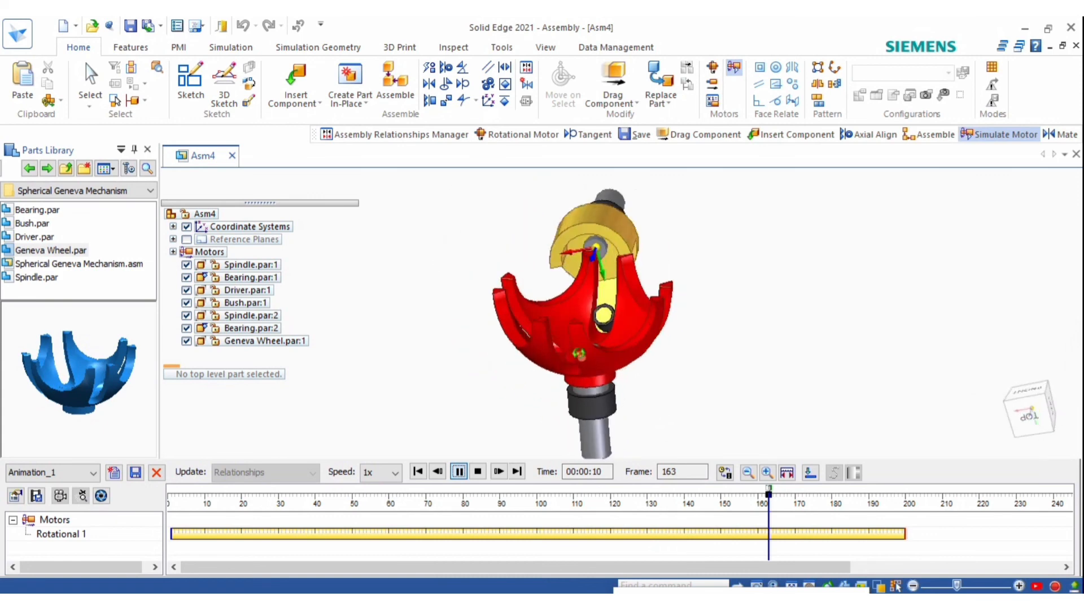
click(1026, 402)
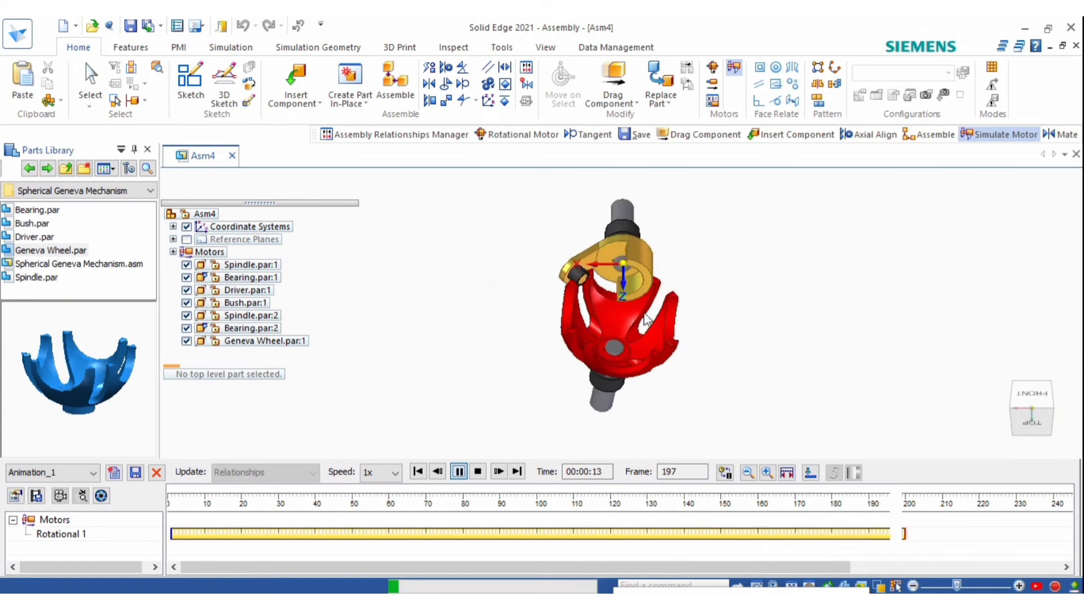
scroll(649, 313, up, 2)
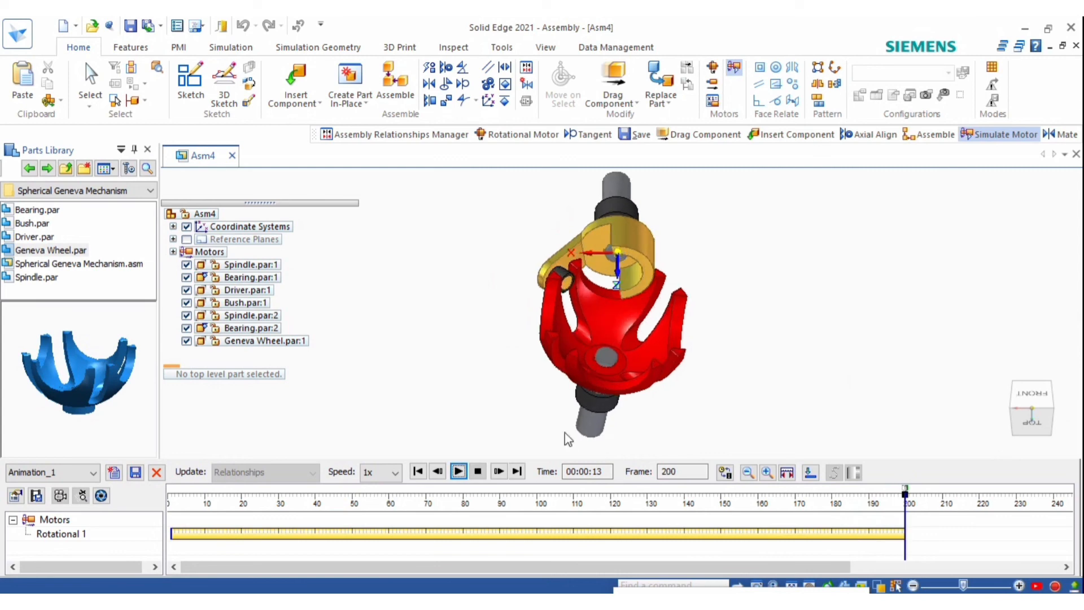
click(418, 473)
Replay the motor animation from the front and from the side to examine how the bush engages the wheel slots
middle_drag(585, 333, 570, 295)
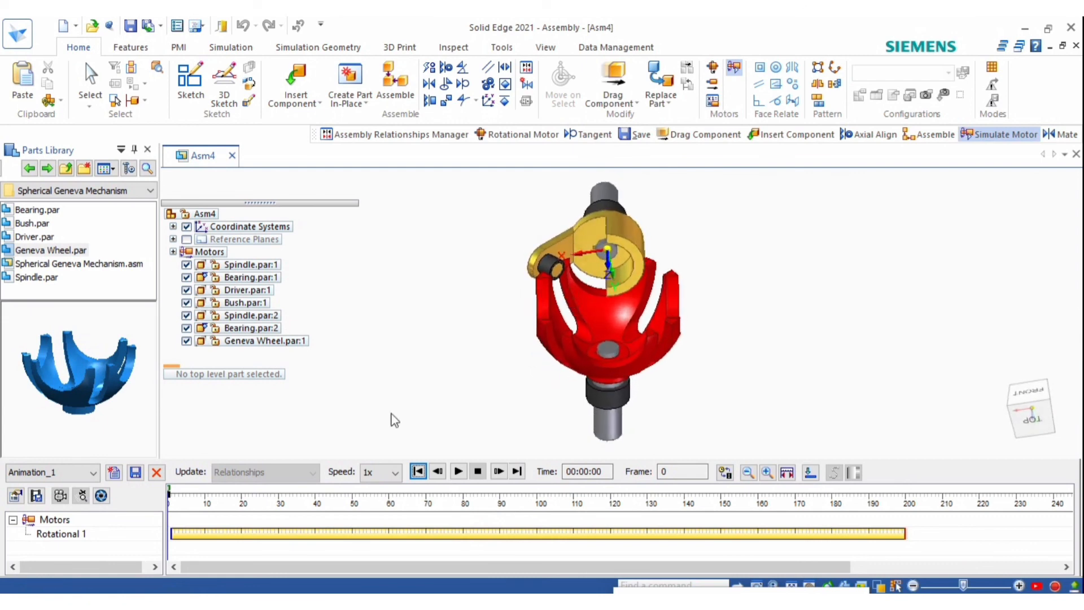
click(459, 472)
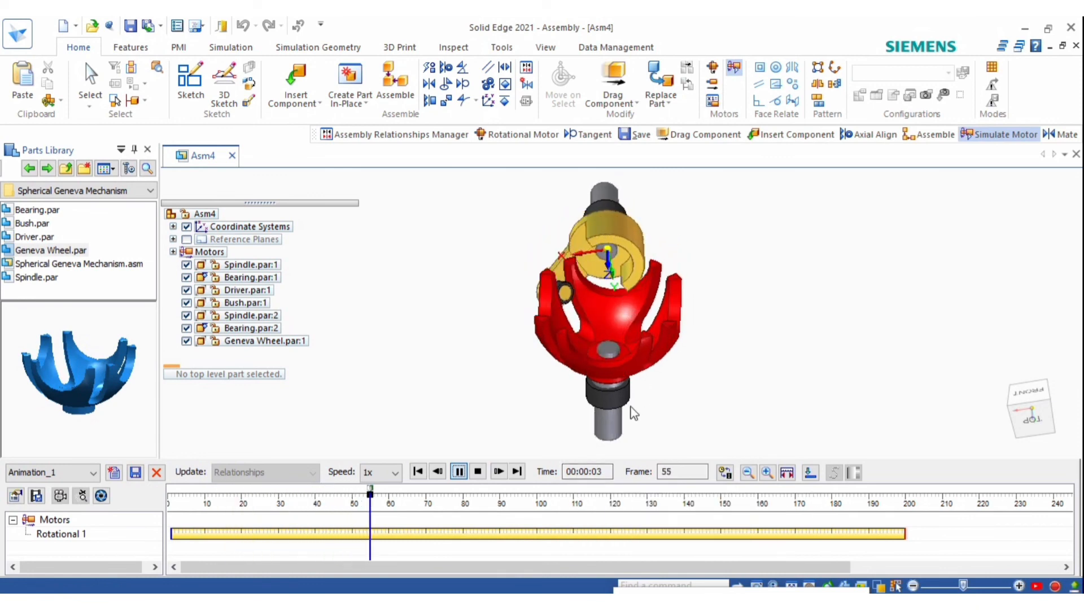
middle_drag(615, 332, 799, 417)
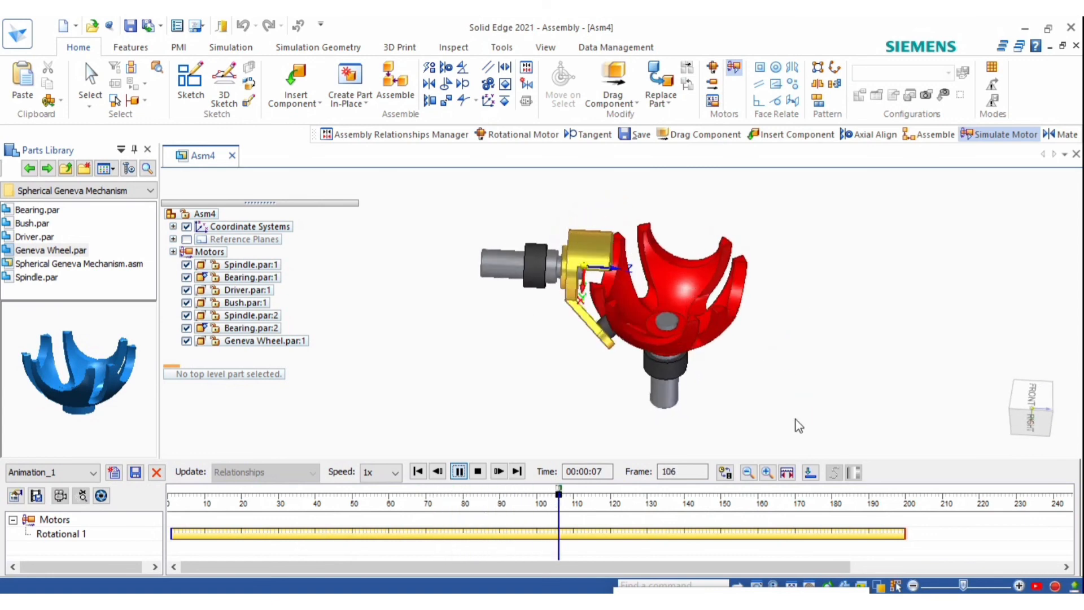
middle_drag(746, 379, 722, 380)
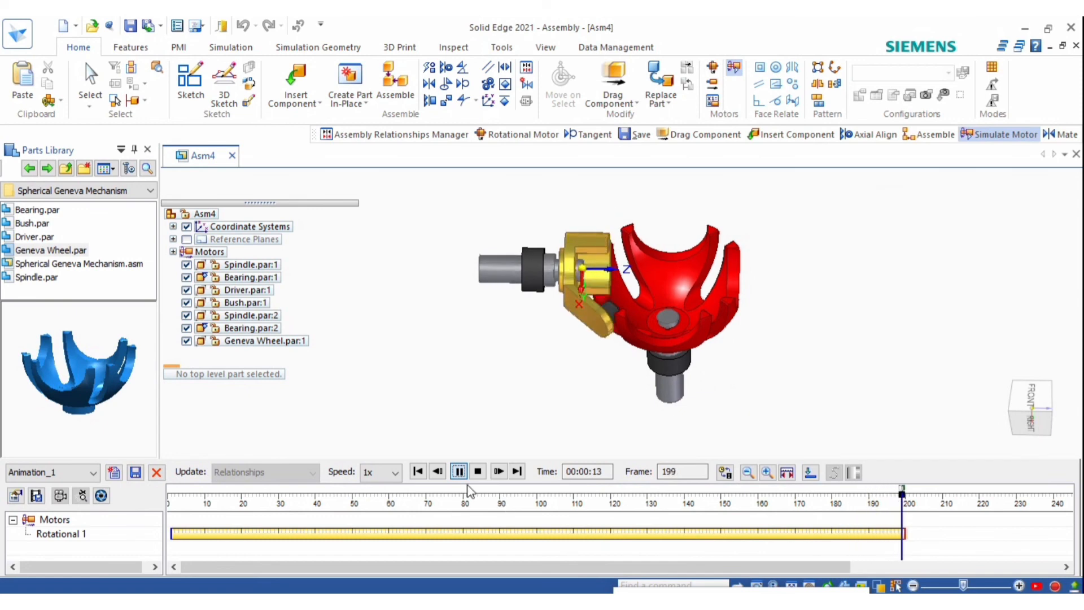
click(418, 472)
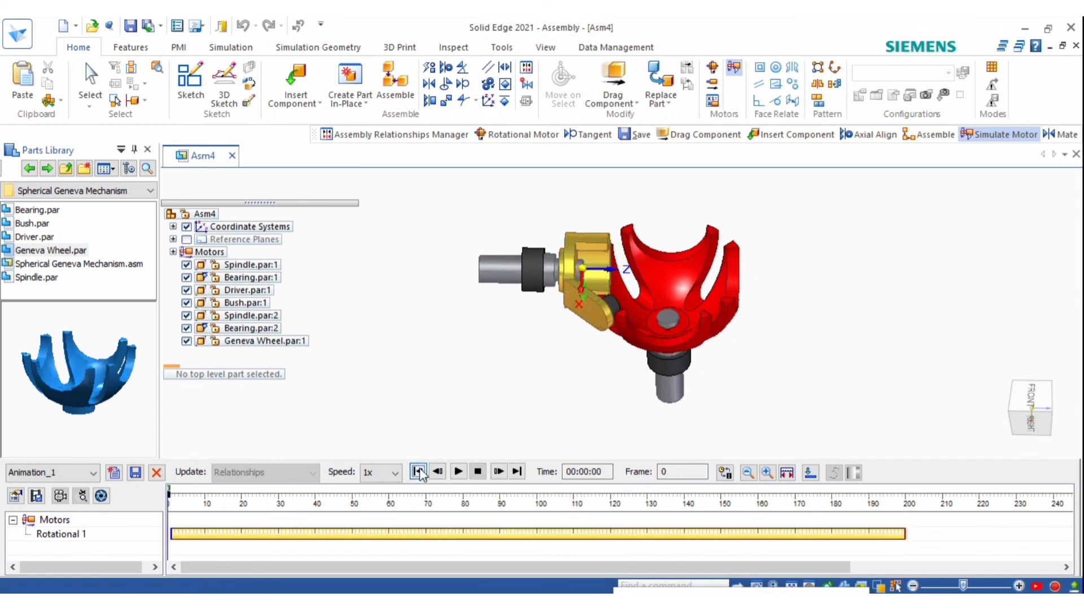
click(458, 472)
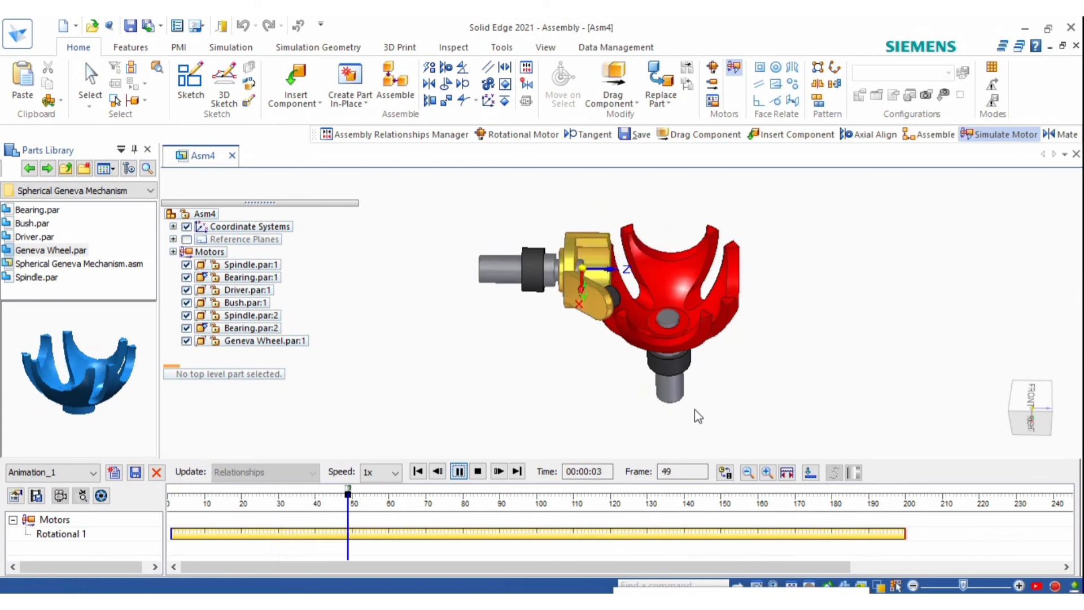
middle_drag(695, 412, 472, 410)
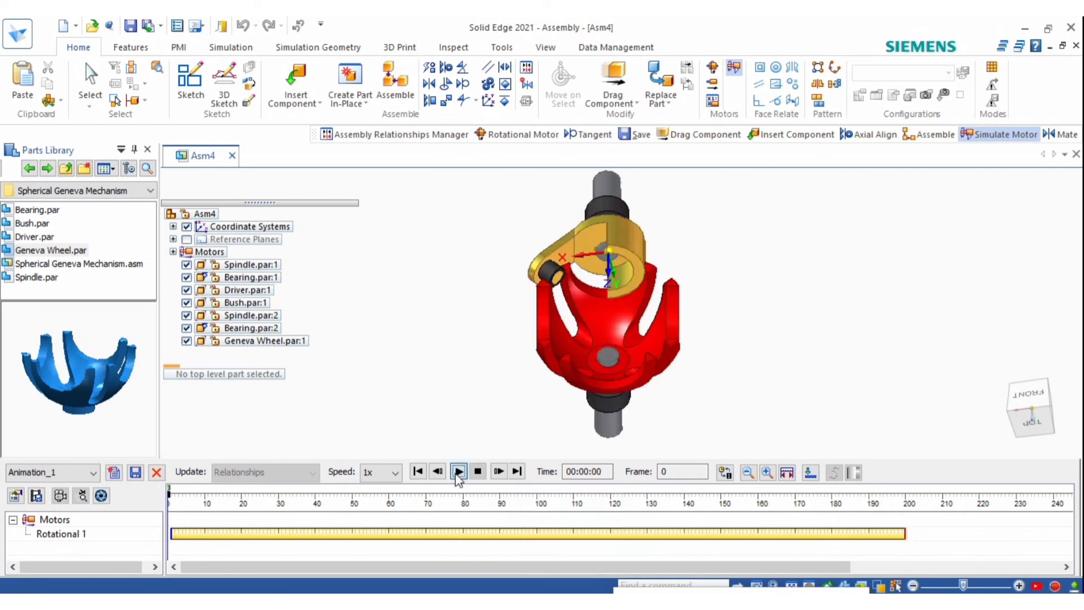
Play the motor animation again and set its playback speed to 2x
click(457, 472)
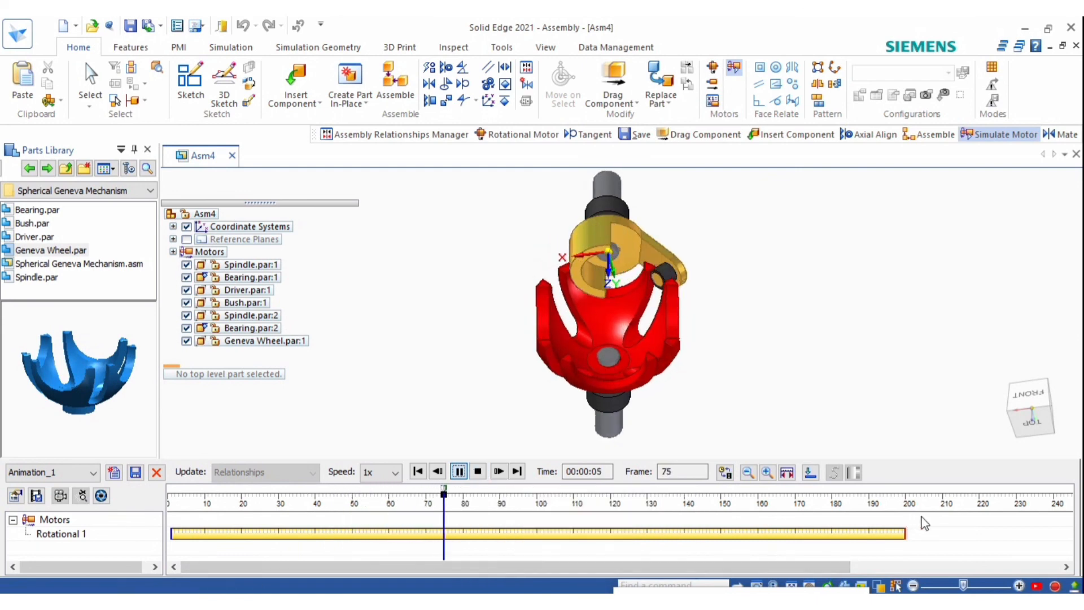
click(393, 473)
click(370, 499)
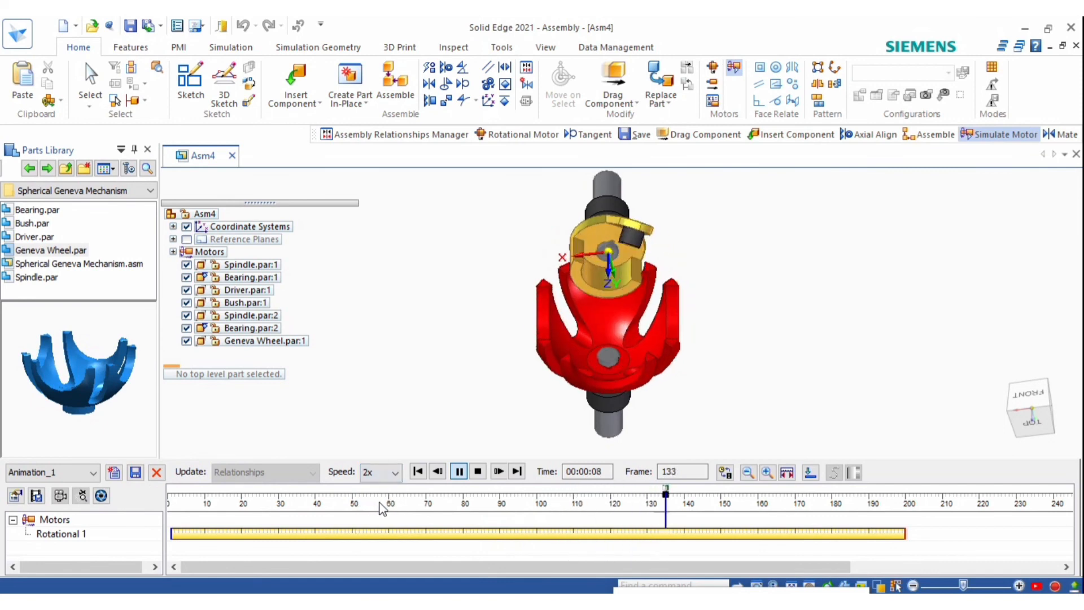